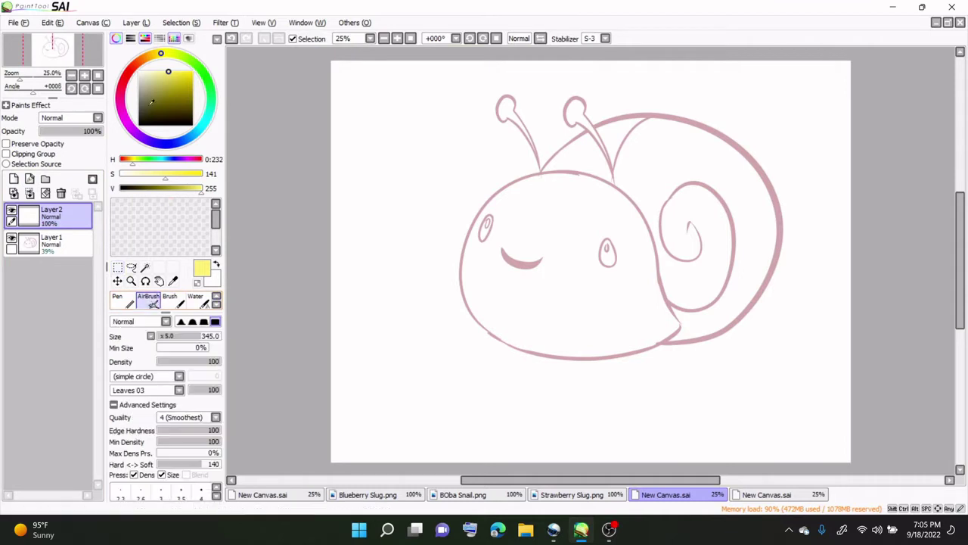
- Set the airbrush to dark red at size 30 and sketch a new tapered, rounded shell outline over the snail
click(124, 80)
click(160, 105)
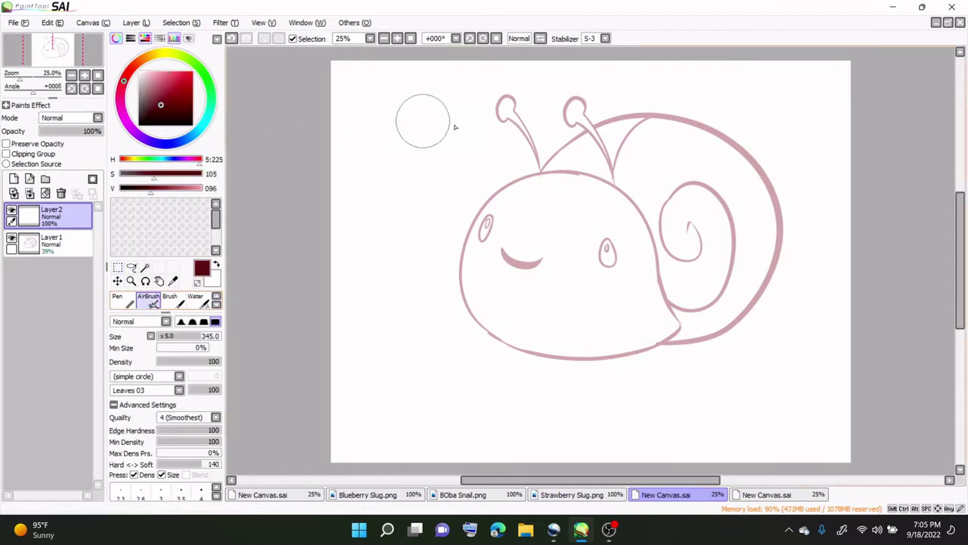
drag(170, 335, 160, 336)
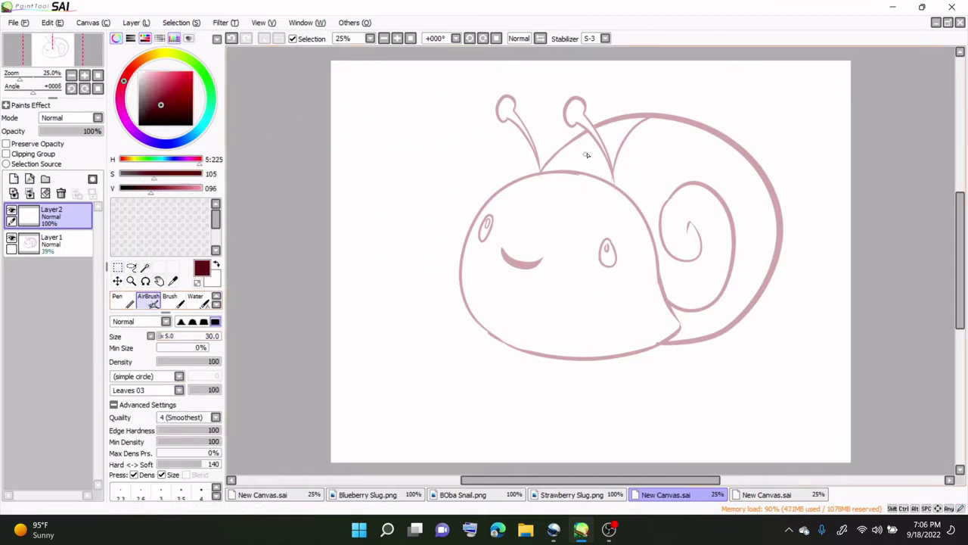
mouse_move(550, 171)
mouse_down()
mouse_move(615, 119)
mouse_move(707, 106)
mouse_move(758, 111)
mouse_move(746, 108)
mouse_move(776, 200)
mouse_move(754, 283)
mouse_move(714, 331)
mouse_move(658, 341)
mouse_up()
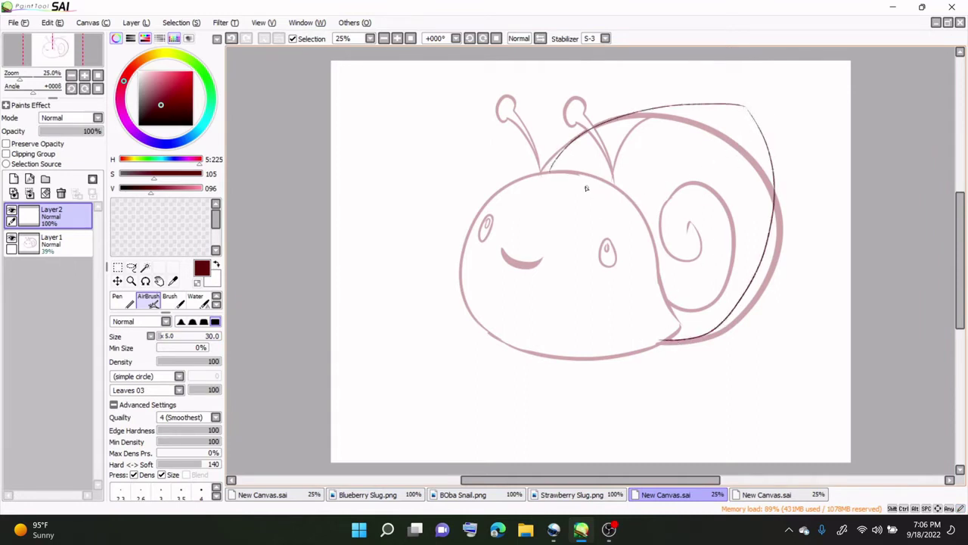
- Sketch five pointed leaves fanning out around the top and back of the snail's head
mouse_move(620, 186)
mouse_down()
mouse_move(654, 168)
mouse_move(651, 215)
mouse_move(691, 232)
mouse_move(664, 259)
mouse_up()
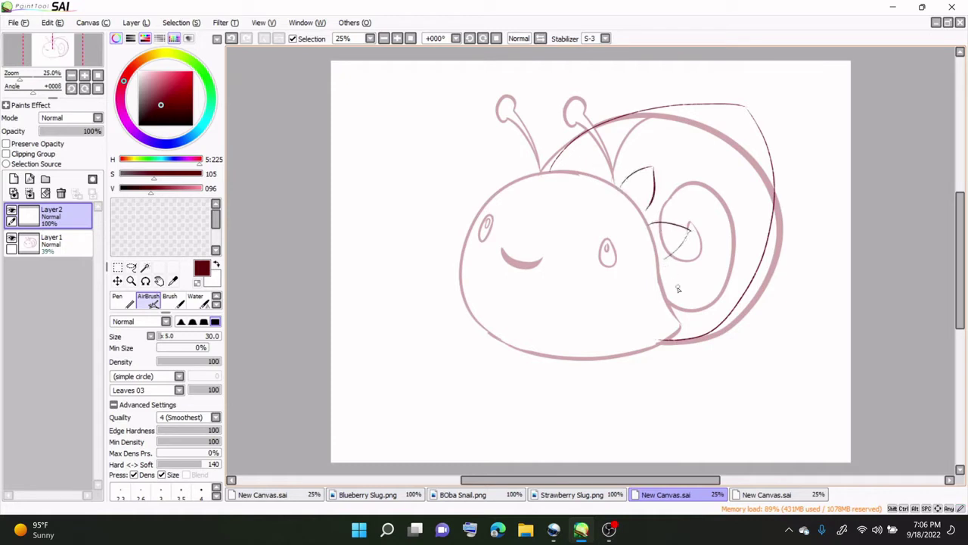
mouse_move(666, 301)
mouse_down()
mouse_move(709, 321)
mouse_move(678, 339)
mouse_up()
mouse_move(593, 174)
mouse_down()
mouse_move(573, 136)
mouse_move(554, 176)
mouse_move(509, 140)
mouse_move(504, 180)
mouse_up()
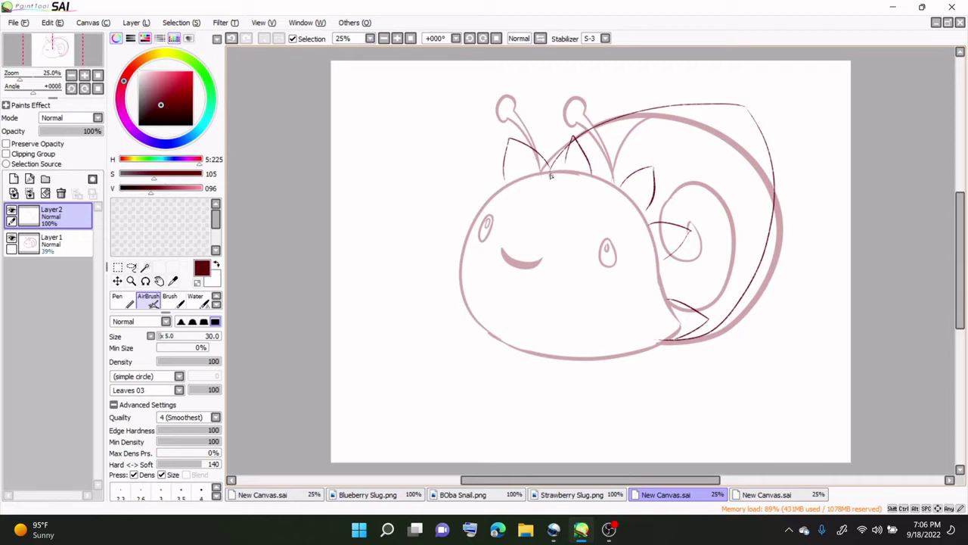
- Sketch both round-tipped antennae and the oval outline of the left eye
mouse_move(542, 180)
mouse_down()
mouse_move(507, 95)
mouse_move(492, 114)
mouse_move(510, 120)
mouse_move(539, 178)
mouse_up()
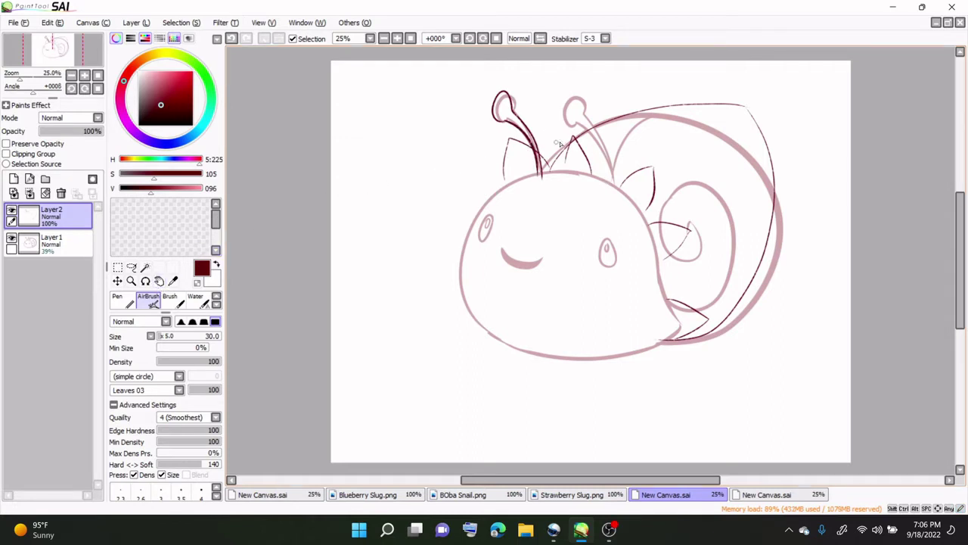
mouse_move(583, 108)
mouse_down()
mouse_move(601, 152)
mouse_move(605, 200)
mouse_up()
drag(584, 110, 605, 200)
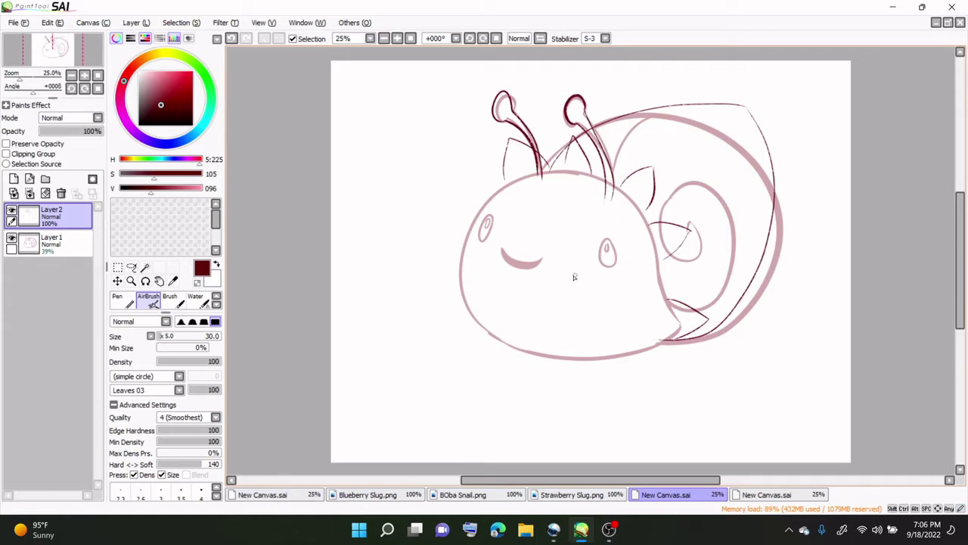
mouse_move(494, 227)
mouse_down()
mouse_move(490, 214)
mouse_move(483, 240)
mouse_move(493, 219)
mouse_up()
click(502, 248)
drag(506, 257, 541, 256)
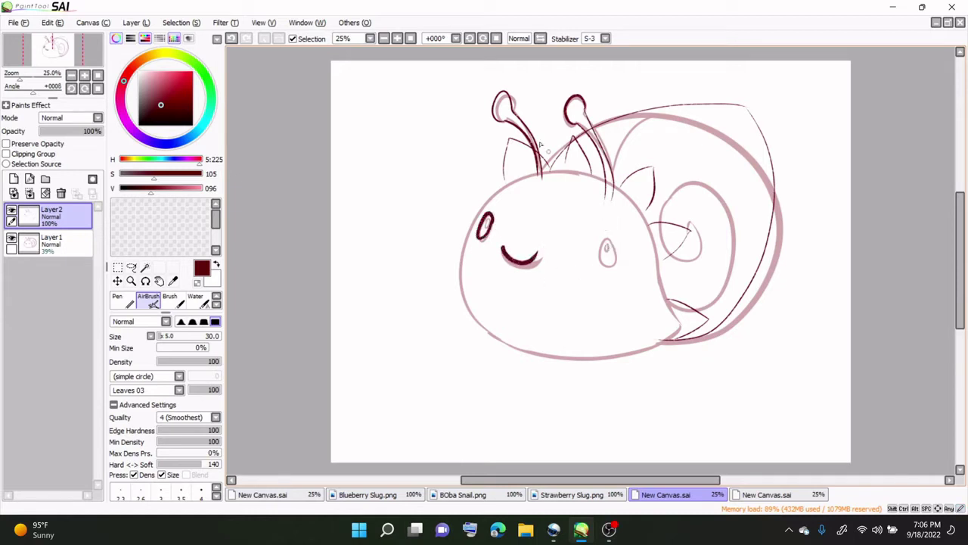
click(234, 39)
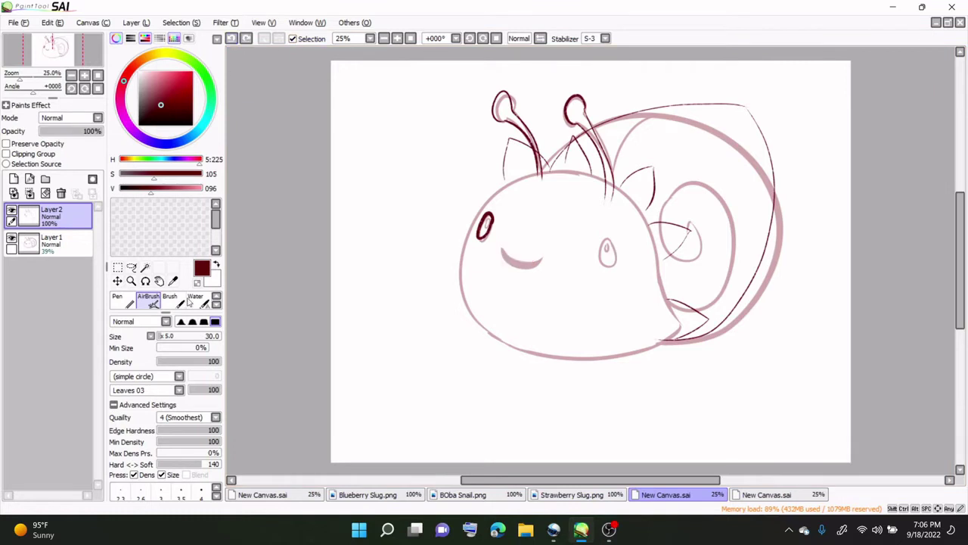
- Set the airbrush to size 60 with no texture and paint the curved smiling mouth over the old sketch
click(166, 336)
mouse_move(503, 248)
mouse_down()
mouse_move(530, 266)
mouse_move(542, 255)
mouse_up()
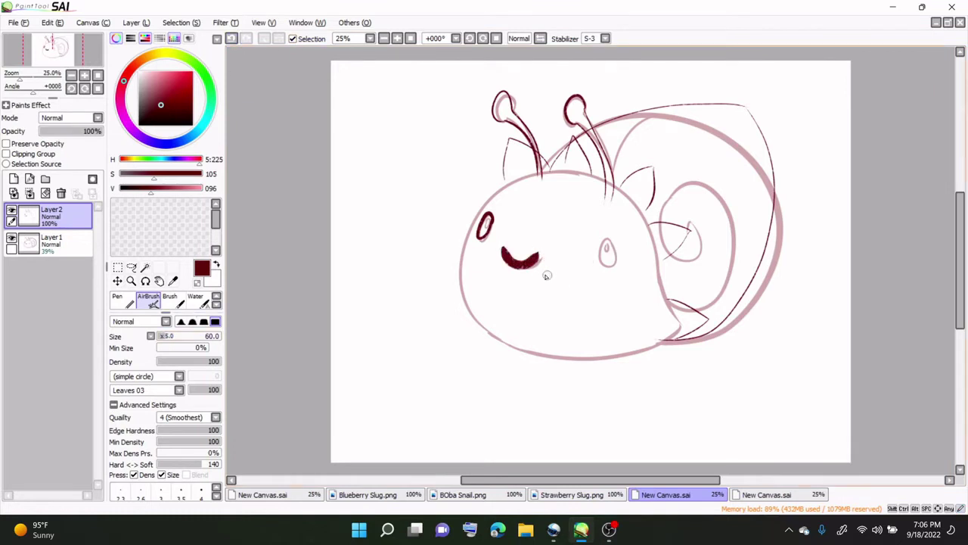
click(232, 38)
click(179, 390)
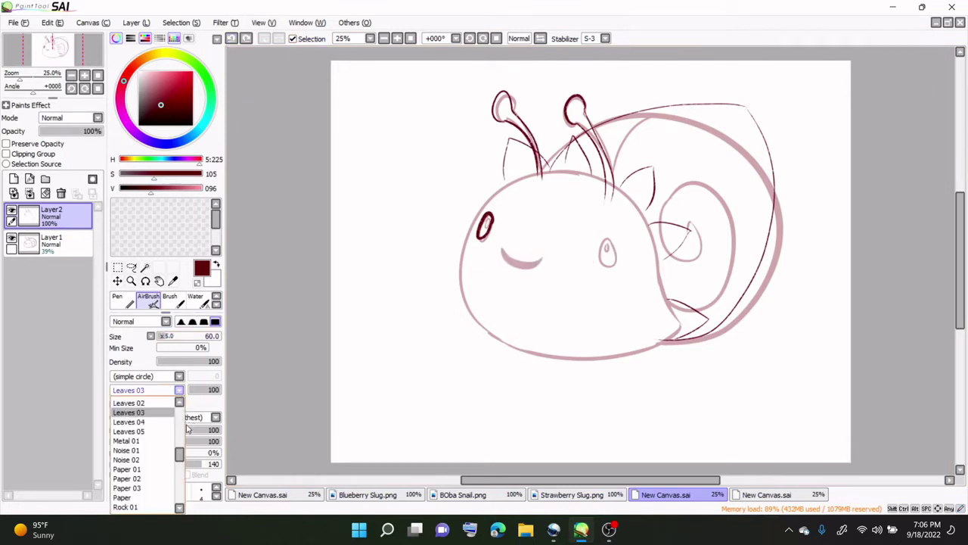
click(158, 402)
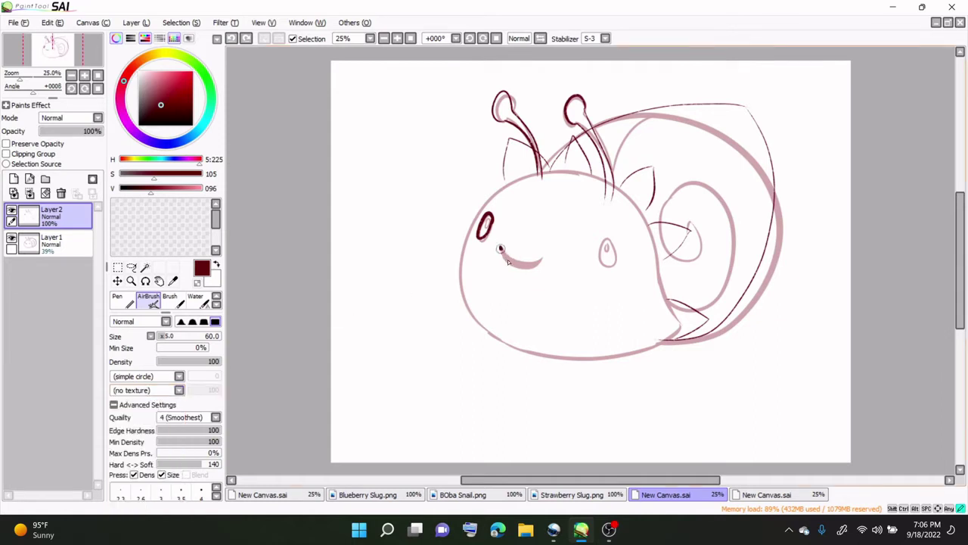
mouse_move(499, 248)
mouse_down()
mouse_move(550, 251)
mouse_move(606, 236)
mouse_move(604, 269)
mouse_move(606, 253)
mouse_up()
- Set the airbrush size to 20, finish both eyes with small inner ovals, and sketch the rounded body outline
click(159, 338)
click(233, 38)
mouse_move(489, 219)
mouse_down()
mouse_move(482, 230)
mouse_move(490, 220)
mouse_up()
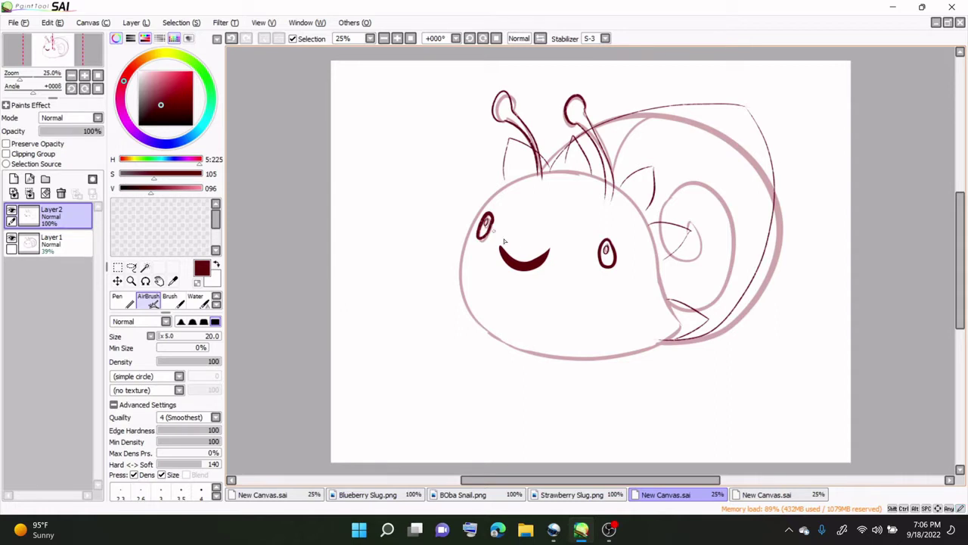
mouse_move(537, 182)
mouse_down()
mouse_move(491, 198)
mouse_move(460, 267)
mouse_move(522, 349)
mouse_up()
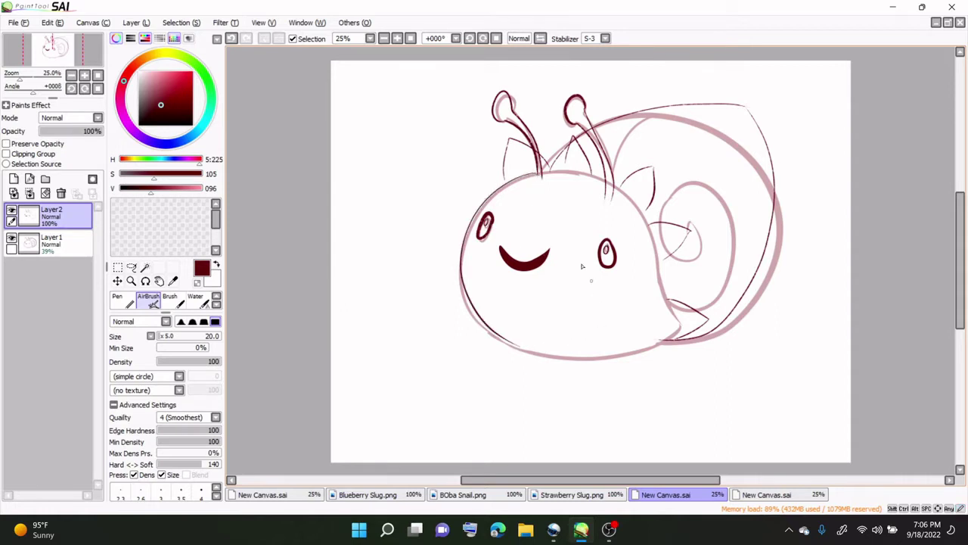
mouse_move(543, 175)
mouse_down()
mouse_move(633, 192)
mouse_move(569, 173)
mouse_move(622, 196)
mouse_move(651, 247)
mouse_move(678, 332)
mouse_move(624, 357)
mouse_move(519, 348)
mouse_up()
- Delete the old sketch layer Layer1 and lower the opacity of Layer2 to 32%
click(66, 244)
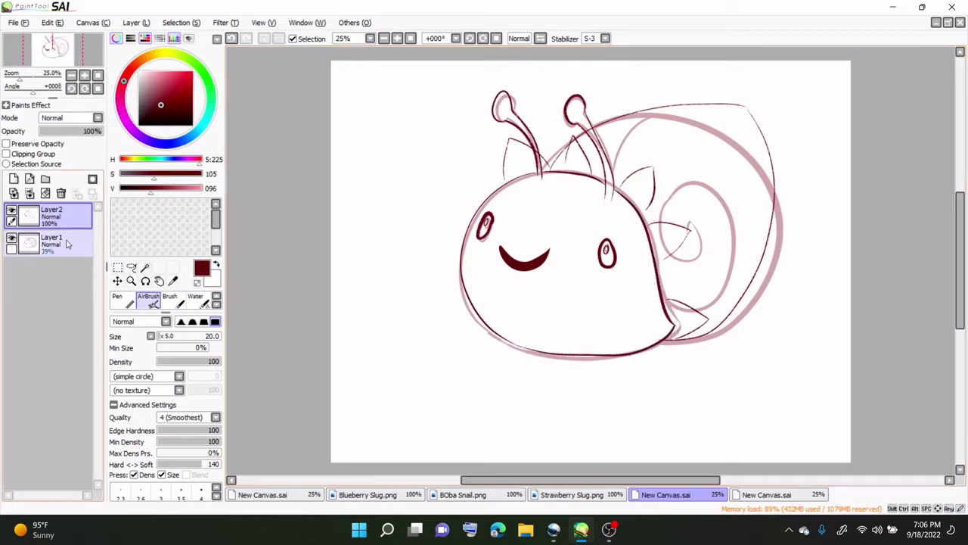
click(62, 195)
drag(69, 132, 60, 132)
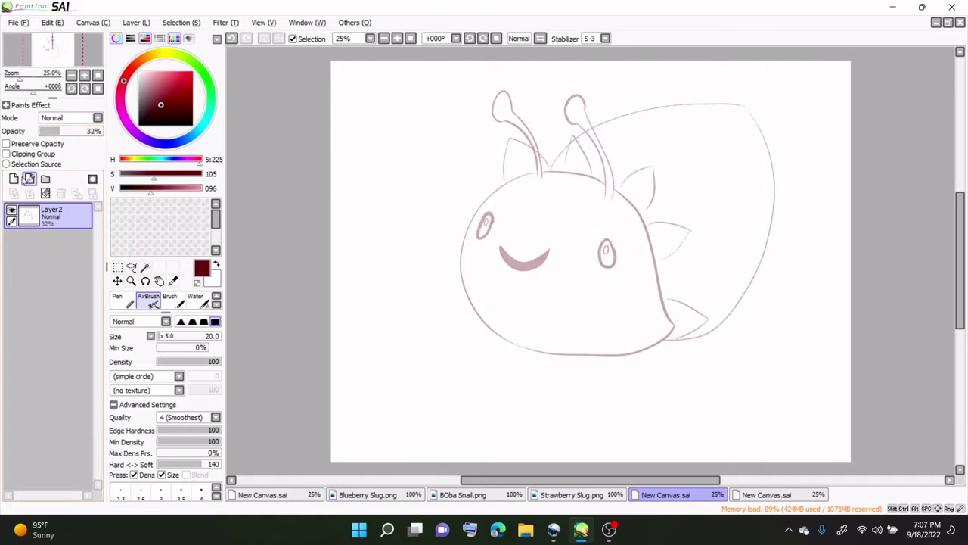
- Add a new layer and ink the left antenna with the airbrush at size 25
click(29, 179)
click(160, 337)
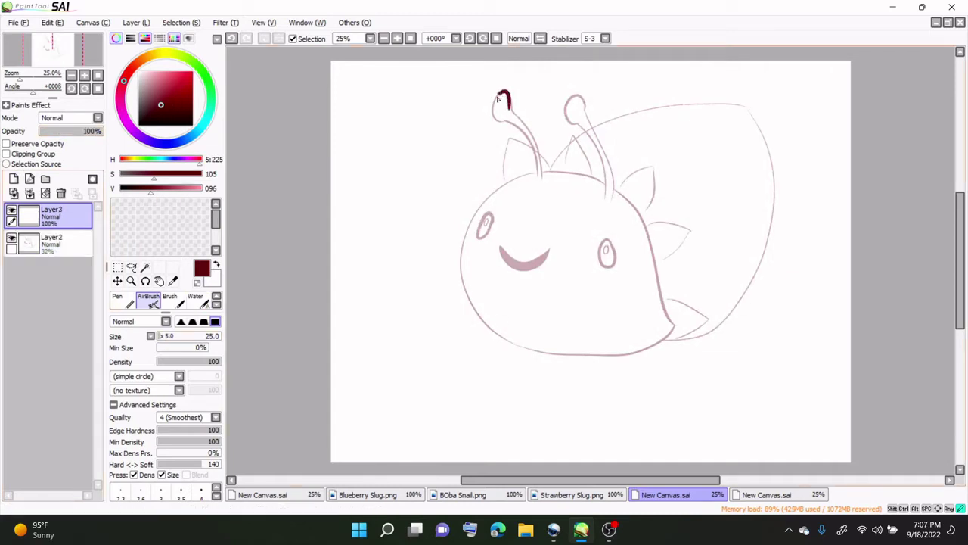
drag(497, 98, 533, 175)
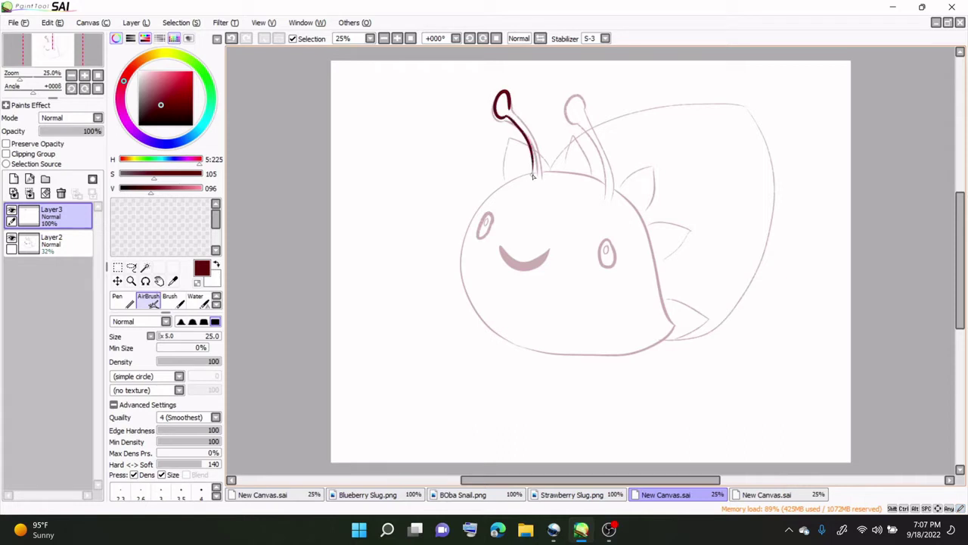
mouse_move(509, 108)
mouse_down()
mouse_move(538, 146)
mouse_move(542, 186)
mouse_up()
- Duplicate the inked antenna onto its own layer and place the copy over the second antenna sketch
click(131, 268)
mouse_move(551, 79)
mouse_down()
mouse_move(502, 86)
mouse_move(605, 174)
mouse_move(602, 185)
mouse_up()
key(ctrl+t)
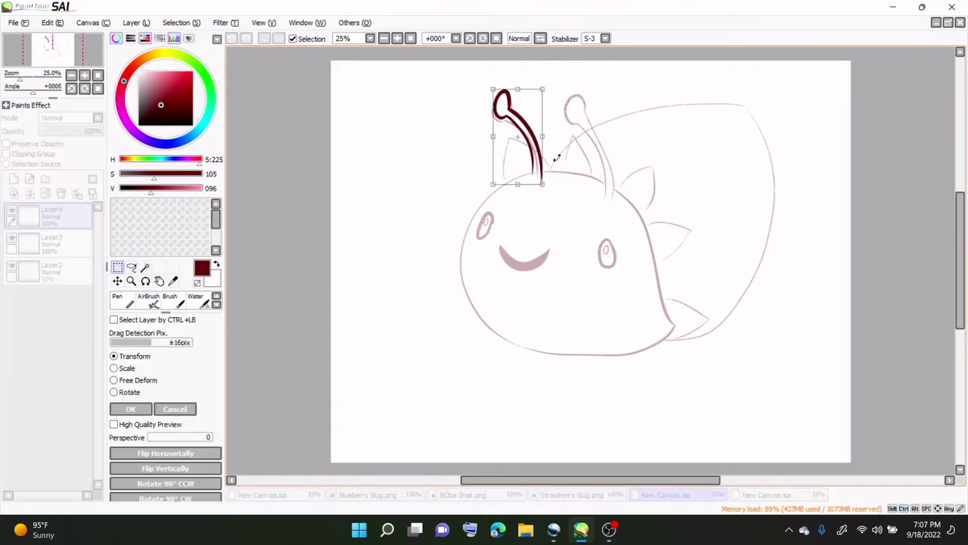
click(205, 457)
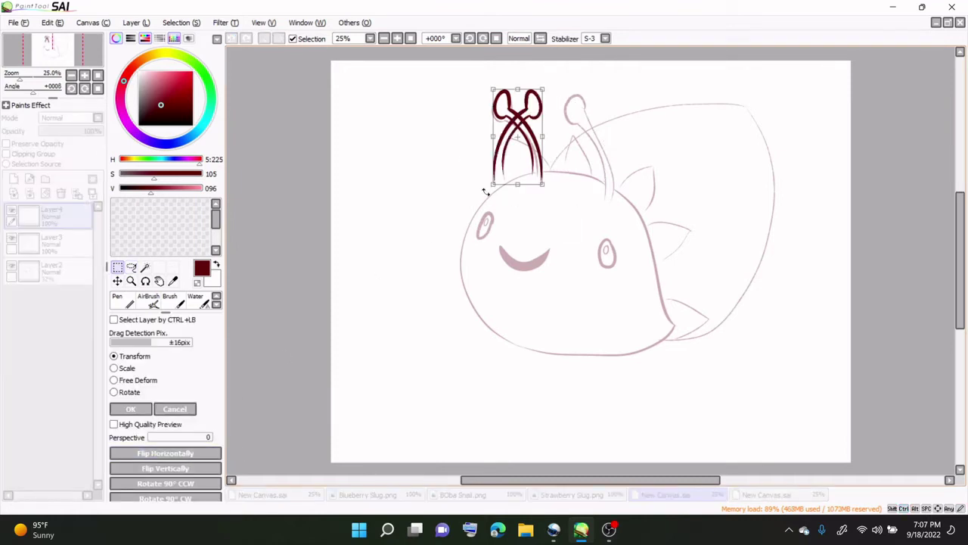
click(198, 453)
drag(533, 162, 606, 179)
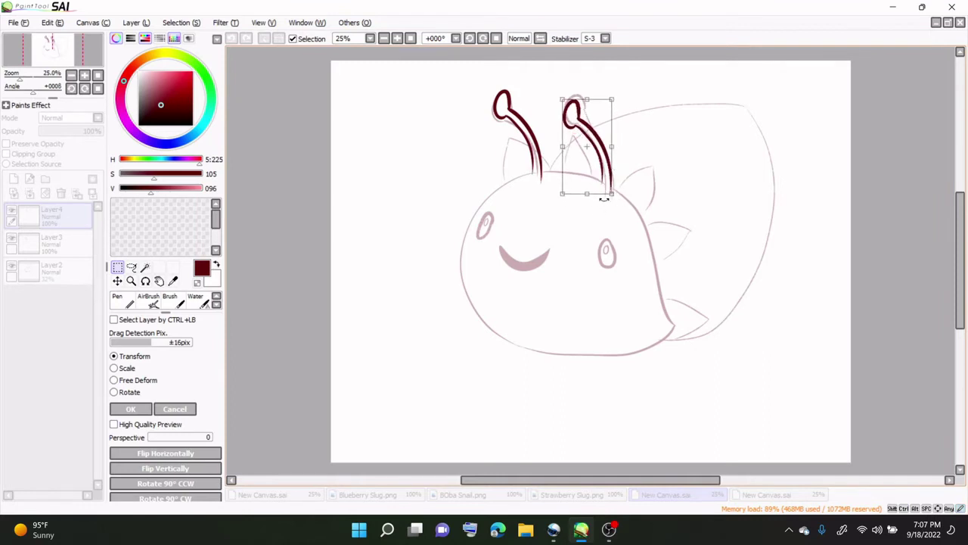
key(Return)
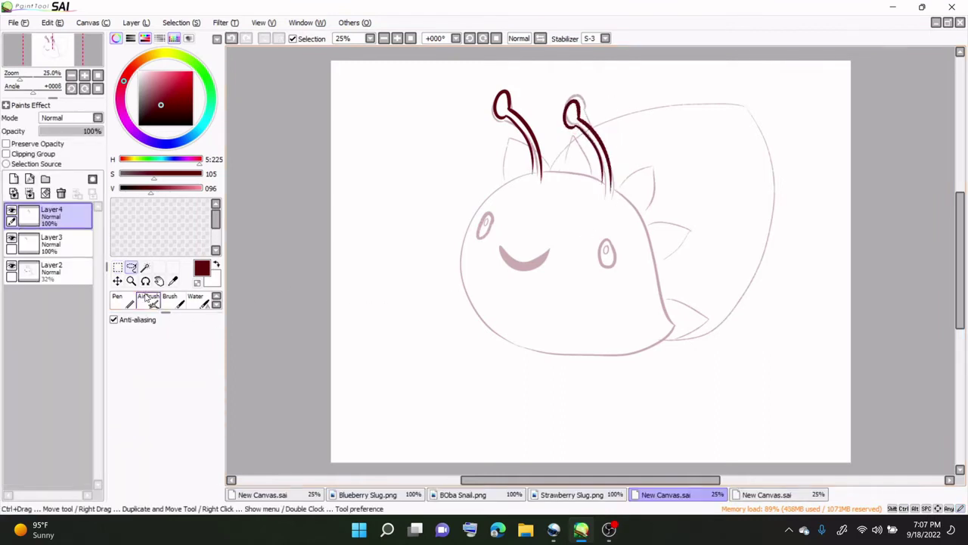
- Ink the whole body outline from the head down to the pointed tail with the size 25 airbrush
click(148, 297)
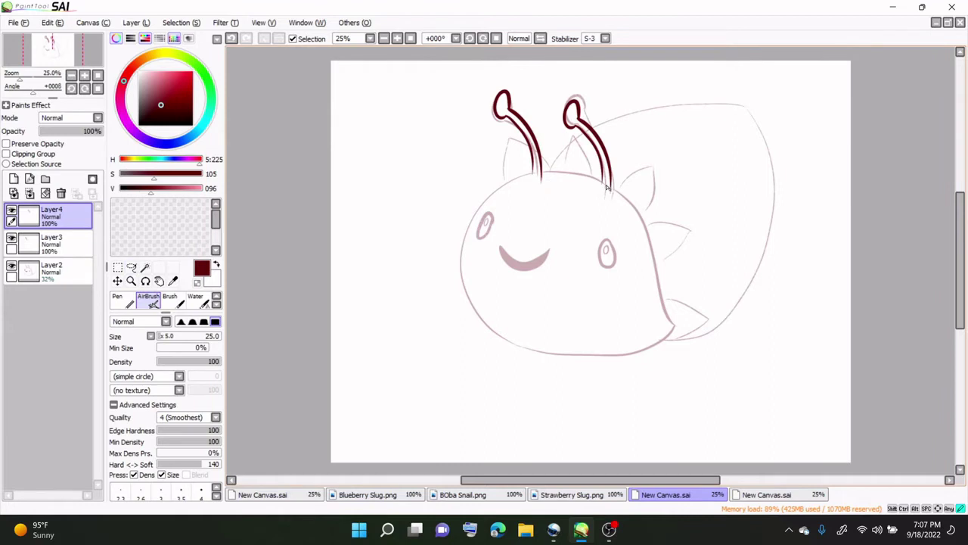
mouse_move(609, 191)
mouse_down()
mouse_move(523, 176)
mouse_move(487, 200)
mouse_move(465, 252)
mouse_move(511, 337)
mouse_up()
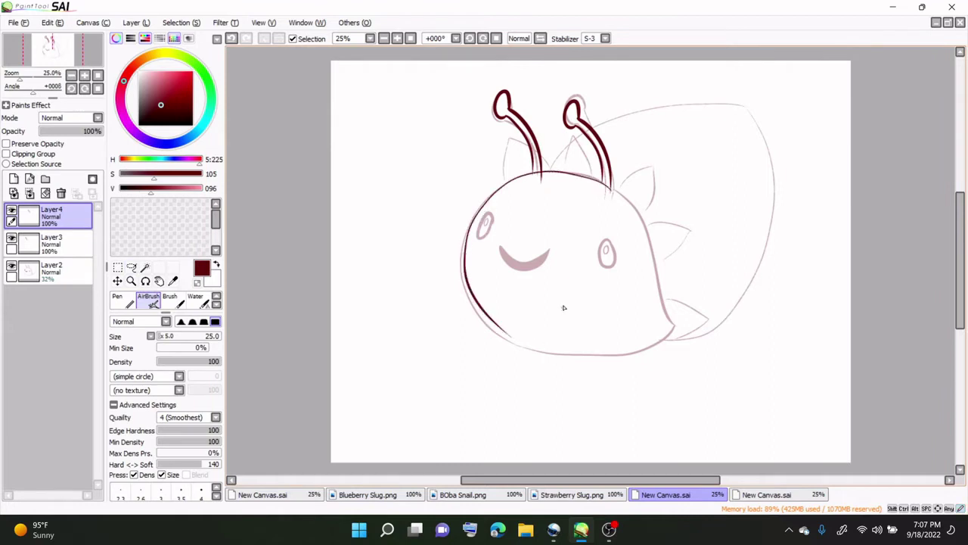
click(540, 40)
mouse_move(587, 182)
mouse_down()
mouse_move(552, 203)
mouse_move(501, 335)
mouse_move(546, 350)
mouse_move(628, 356)
mouse_move(704, 297)
mouse_up()
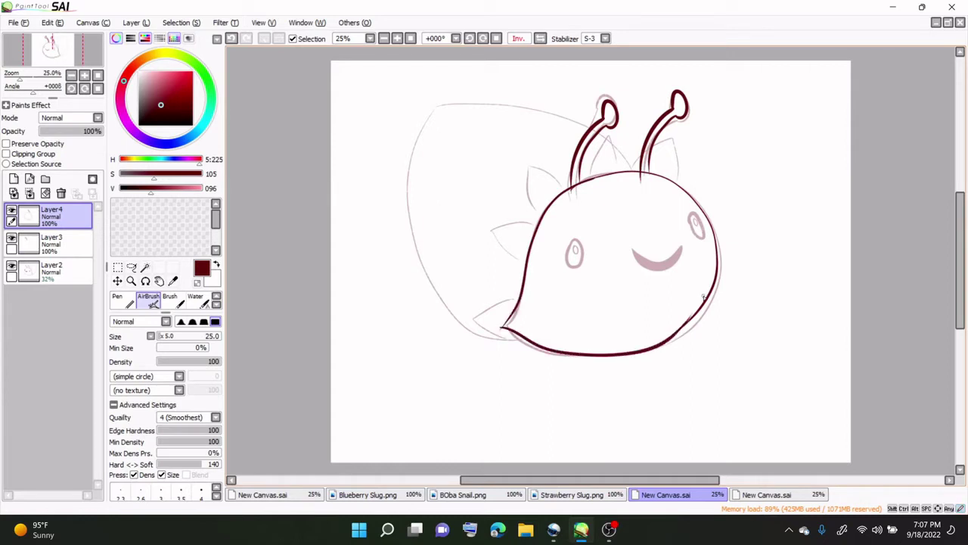
click(541, 39)
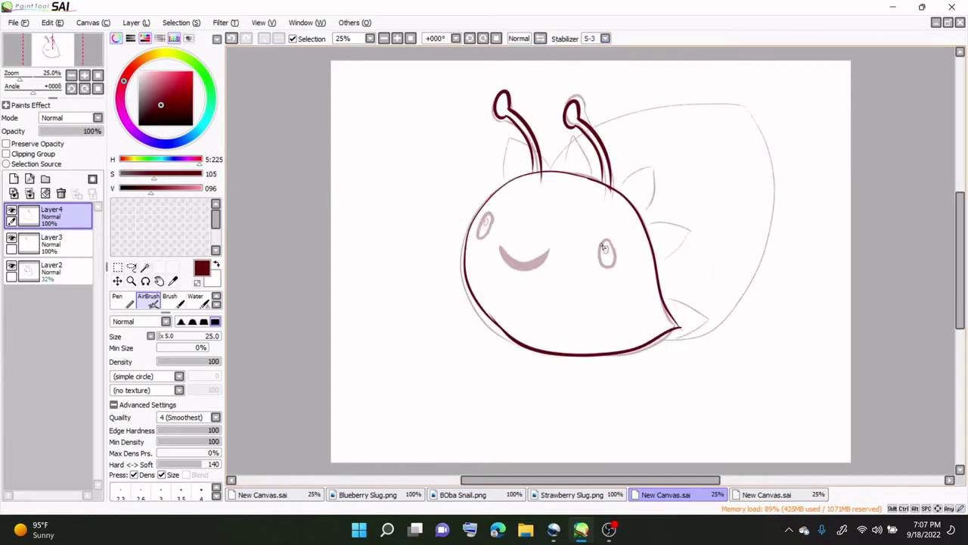
- Ink both eyes with their inner ovals and paint the smiling mouth with the airbrush at size 60
drag(606, 267, 607, 248)
mouse_move(490, 230)
mouse_down()
mouse_move(488, 217)
mouse_move(485, 227)
mouse_move(550, 241)
mouse_up()
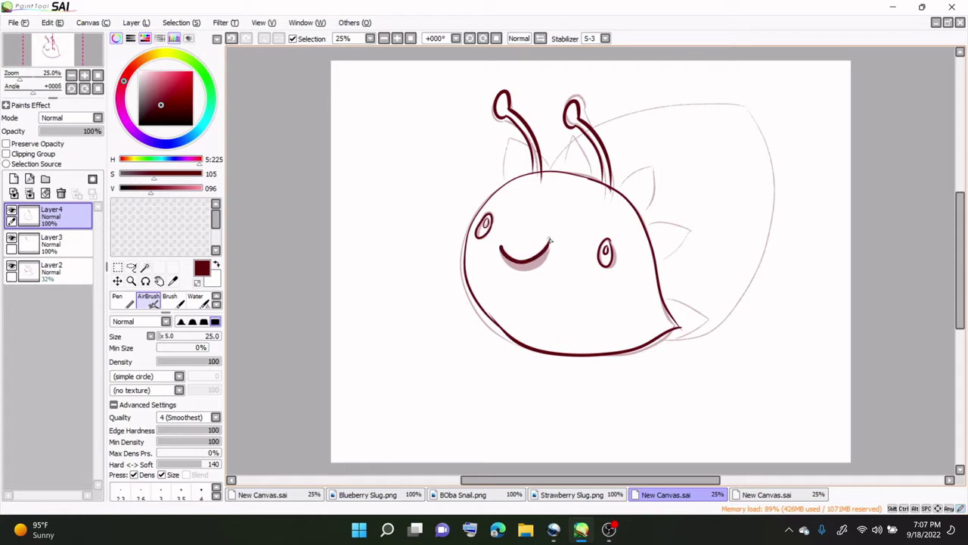
click(231, 38)
drag(161, 336, 166, 336)
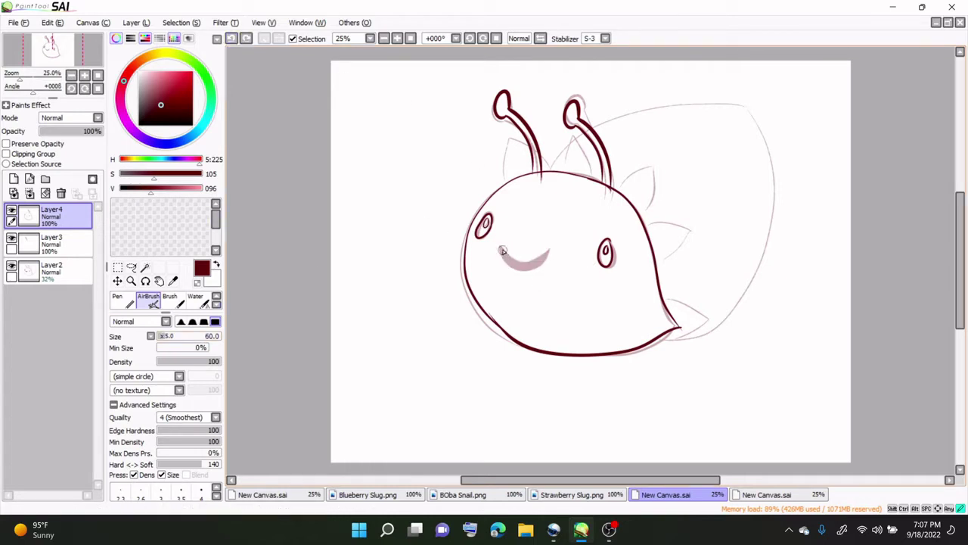
mouse_move(502, 249)
mouse_down()
mouse_move(532, 267)
mouse_move(552, 253)
mouse_up()
click(231, 39)
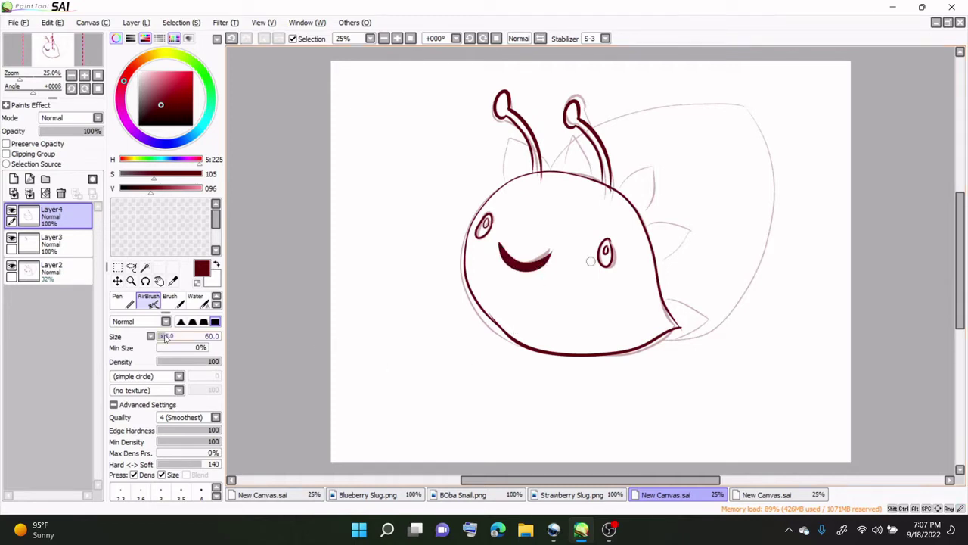
- Set the airbrush size to 15 and ink the five pointed leaves around the head and back on a new layer
drag(166, 339, 162, 339)
mouse_move(500, 190)
mouse_down()
mouse_move(505, 148)
mouse_move(522, 135)
mouse_up()
click(232, 39)
mouse_move(501, 187)
mouse_down()
mouse_move(513, 141)
mouse_move(525, 136)
mouse_up()
click(232, 39)
click(14, 178)
mouse_move(507, 182)
mouse_down()
mouse_move(507, 135)
mouse_move(565, 177)
mouse_move(552, 172)
mouse_move(578, 134)
mouse_move(604, 177)
mouse_move(592, 177)
mouse_move(623, 194)
mouse_move(655, 167)
mouse_move(639, 218)
mouse_move(696, 235)
mouse_move(652, 268)
mouse_move(710, 319)
mouse_move(663, 339)
mouse_up()
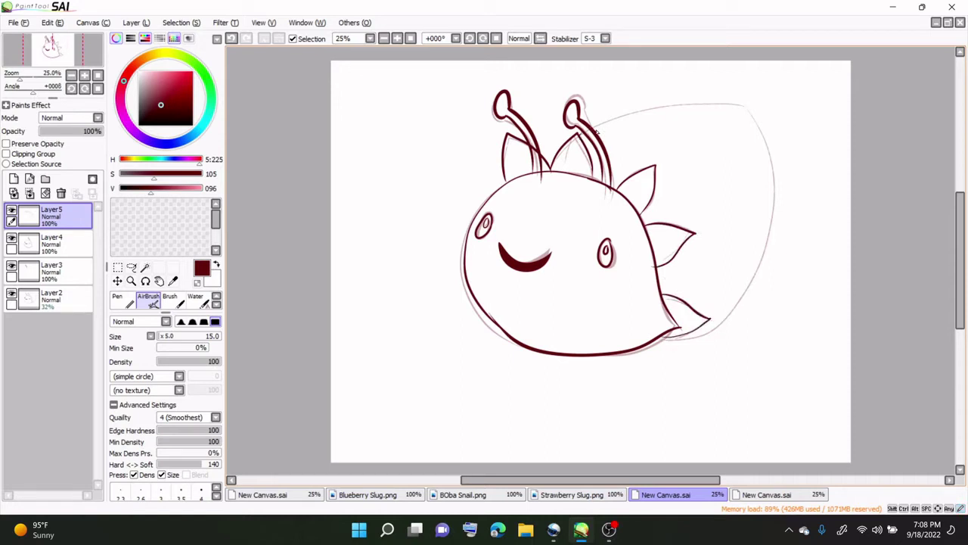
- Ink the large shell outline from behind the antenna around to the tail
mouse_move(602, 125)
mouse_down()
mouse_move(728, 106)
mouse_move(752, 114)
mouse_move(762, 139)
mouse_up()
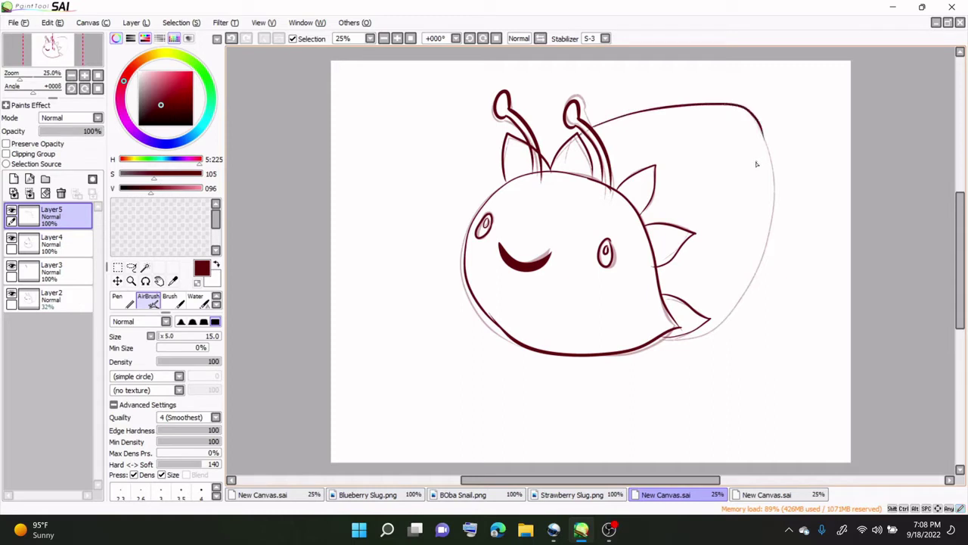
click(540, 38)
mouse_move(422, 127)
mouse_down()
mouse_move(416, 227)
mouse_move(433, 290)
mouse_move(489, 339)
mouse_move(525, 350)
mouse_up()
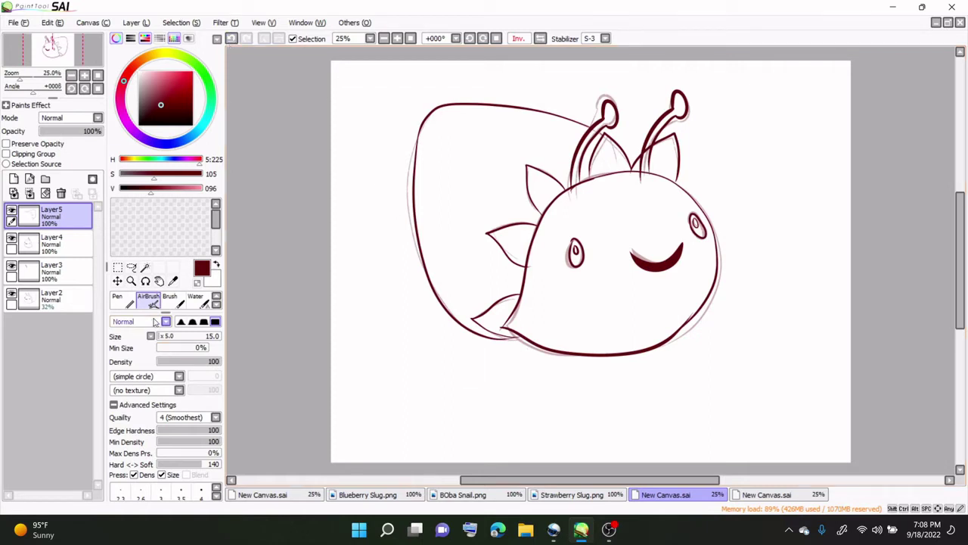
- Clean up the line ends where the shell outline meets the tail with the size 20 eraser
drag(512, 340, 523, 337)
key(e)
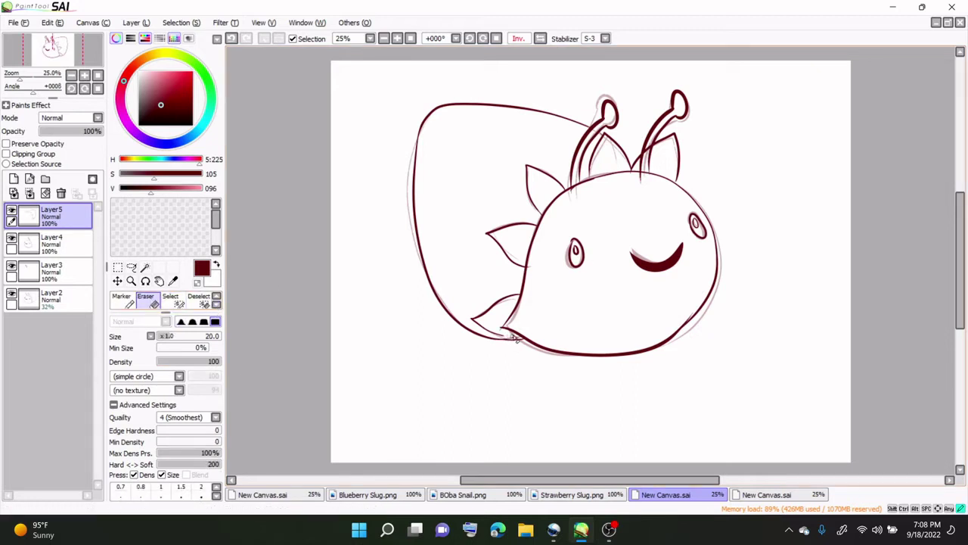
key(ctrl+z)
drag(503, 342, 512, 344)
- Check the line art against the faded sketch and delete the sketch layer Layer2
click(12, 294)
click(12, 294)
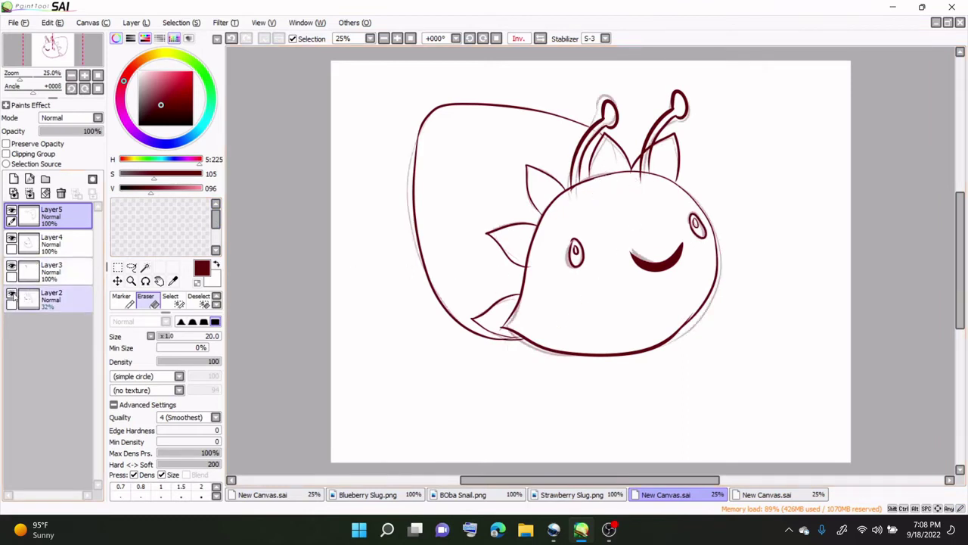
click(30, 301)
click(60, 193)
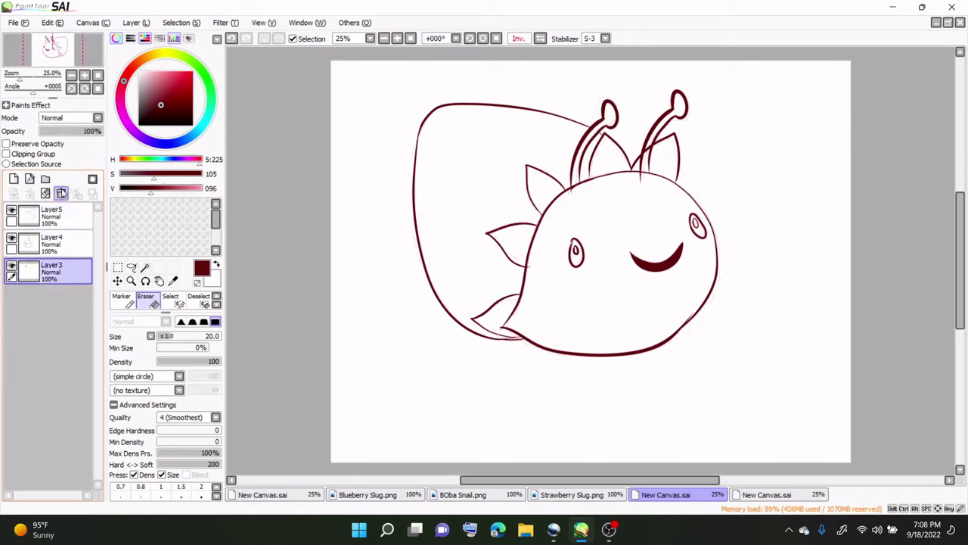
- Check the line art layers, merge Layer5, Layer4 and Layer3 into one layer, and lower its opacity to 31%
click(12, 266)
click(12, 266)
drag(30, 274, 67, 266)
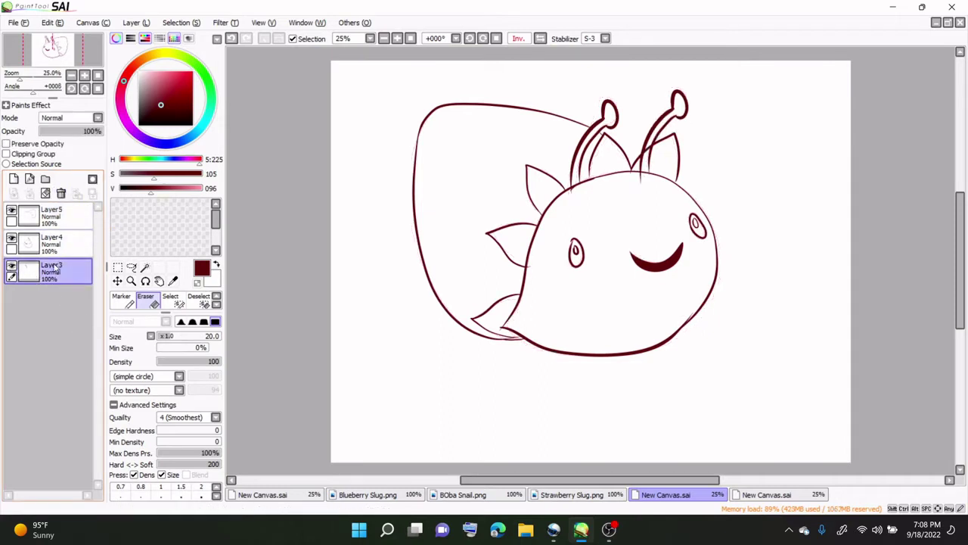
click(12, 239)
click(13, 239)
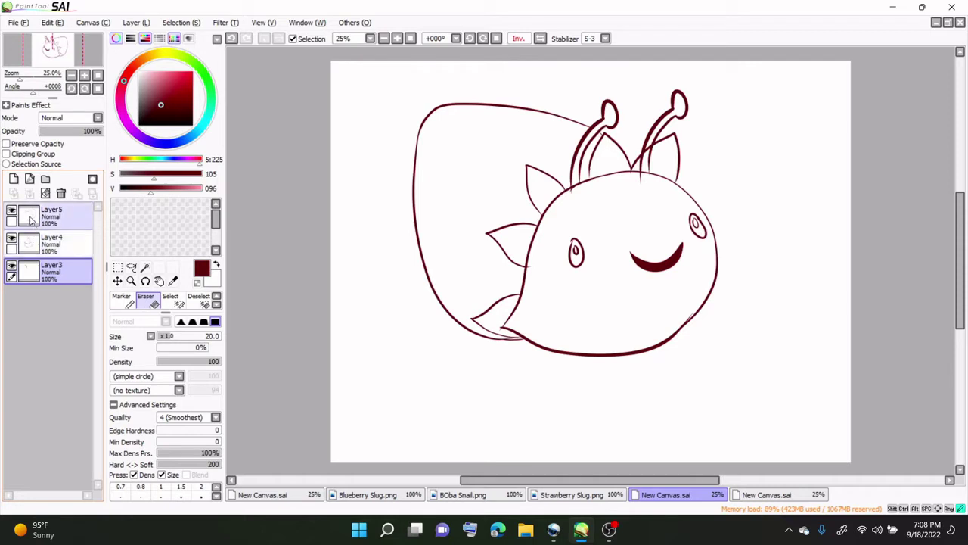
click(31, 220)
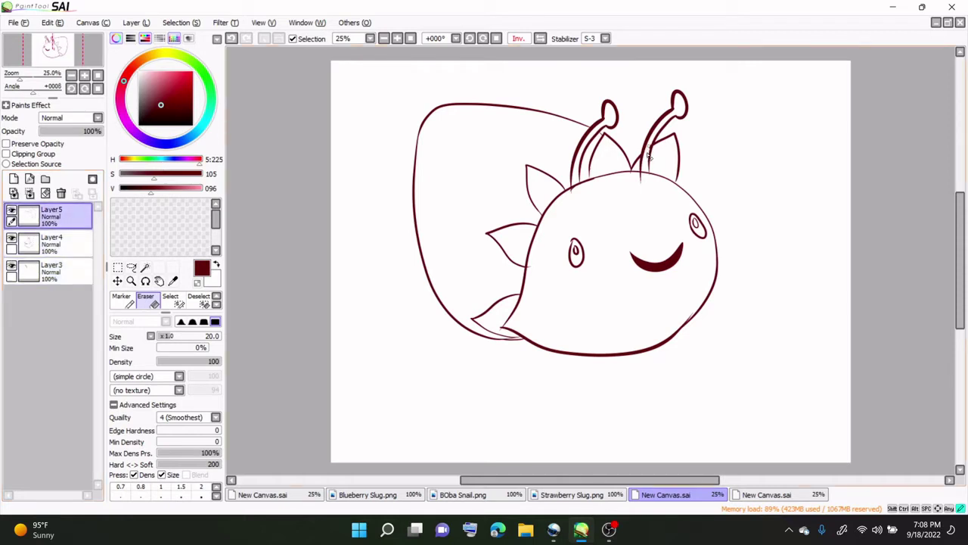
click(29, 193)
click(30, 193)
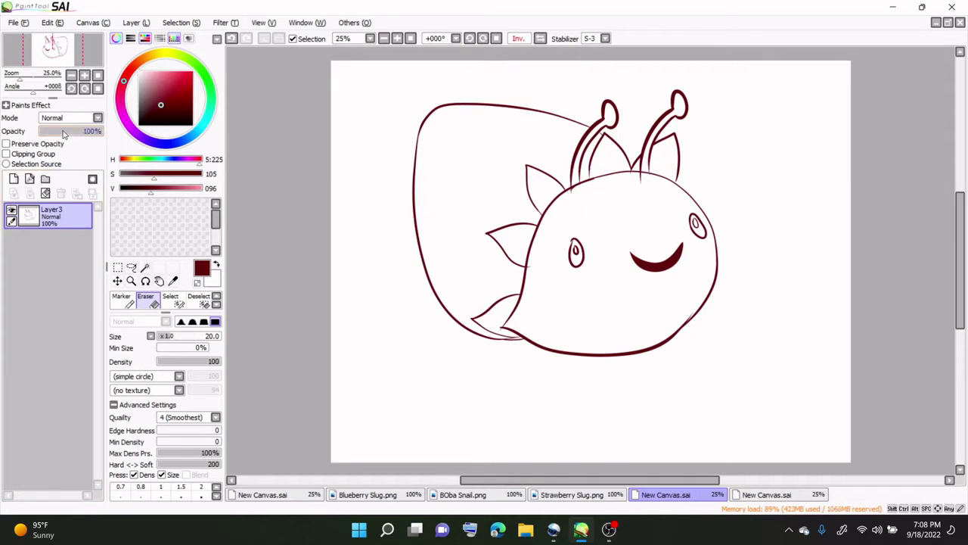
drag(65, 131, 59, 144)
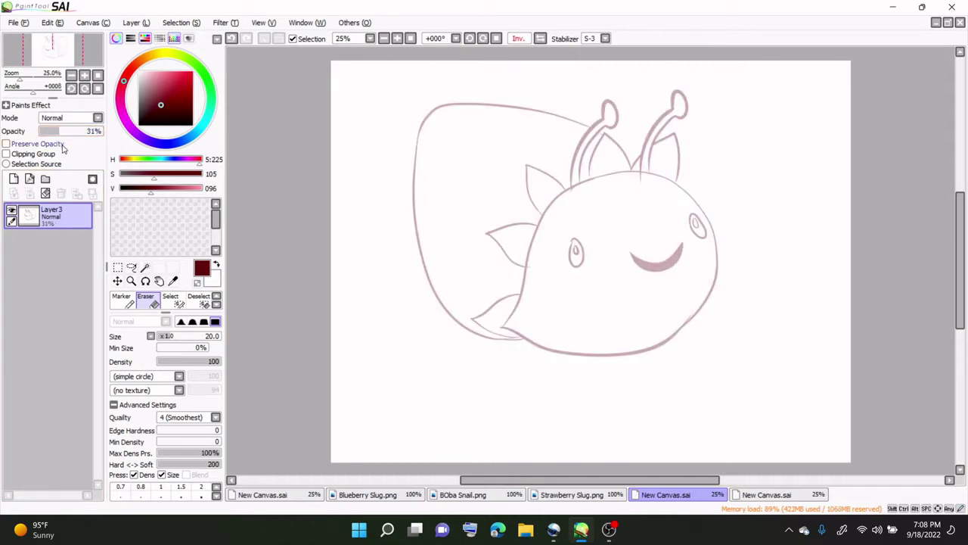
- Ink the antenna nearest the shell on a new layer with the size 25 airbrush and trim its base with the eraser
click(14, 179)
click(215, 296)
click(148, 299)
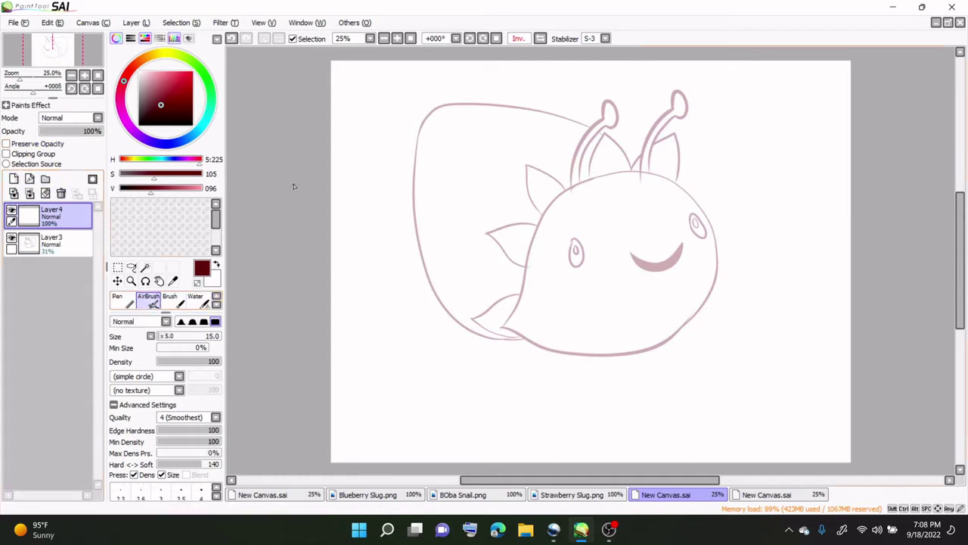
click(160, 336)
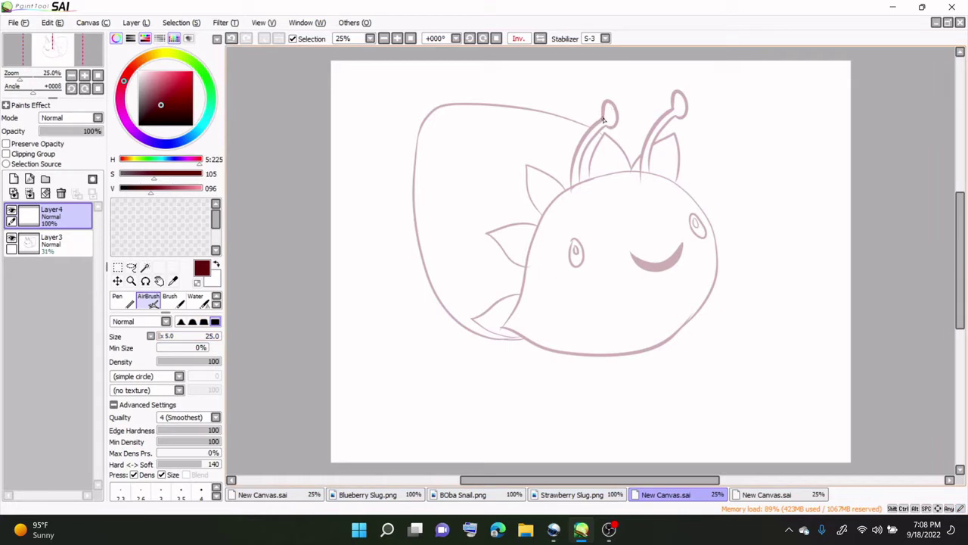
mouse_move(603, 119)
mouse_down()
mouse_move(606, 101)
mouse_move(619, 125)
mouse_move(581, 194)
mouse_up()
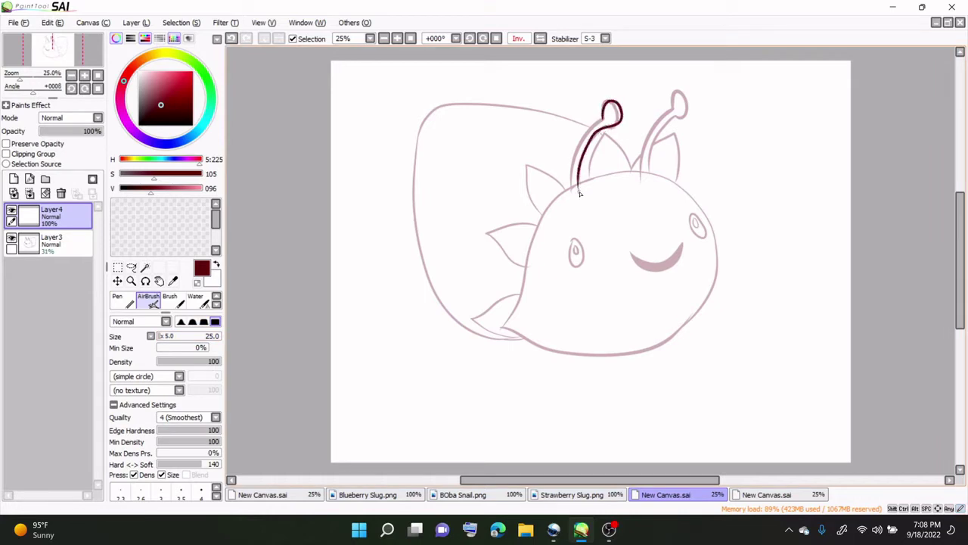
click(233, 38)
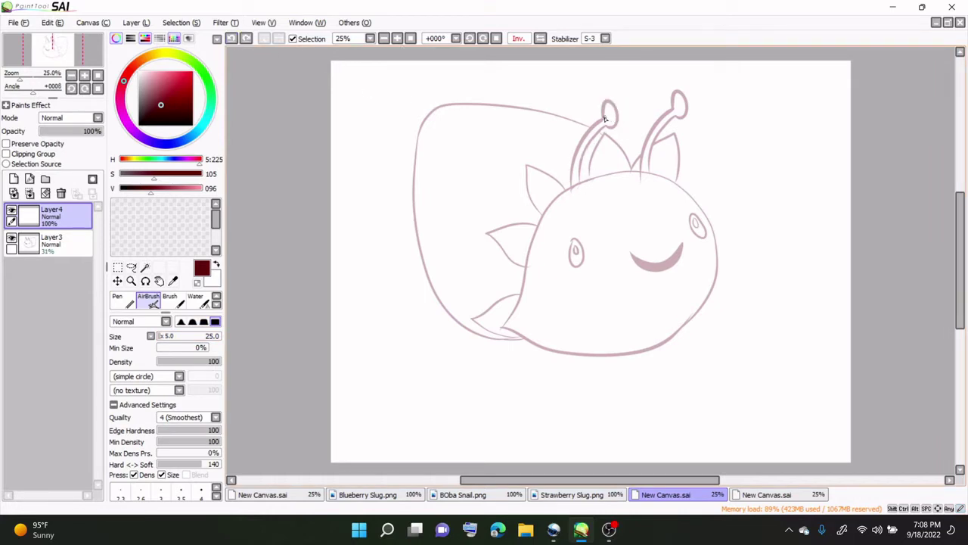
mouse_move(605, 119)
mouse_down()
mouse_move(602, 111)
mouse_move(582, 191)
mouse_up()
mouse_move(603, 116)
mouse_down()
mouse_move(577, 147)
mouse_move(573, 188)
mouse_up()
key(ctrl+z)
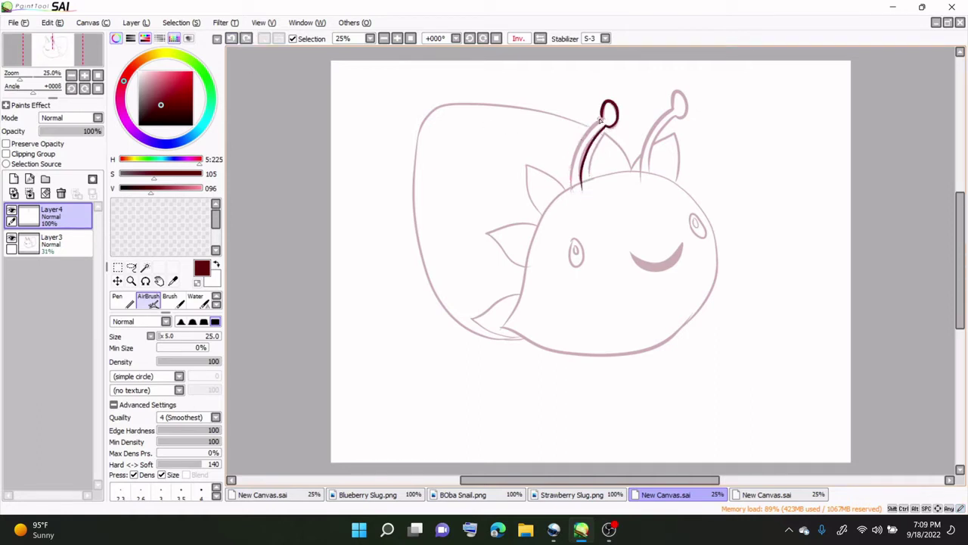
mouse_move(603, 116)
mouse_down()
mouse_move(573, 161)
mouse_move(574, 193)
mouse_up()
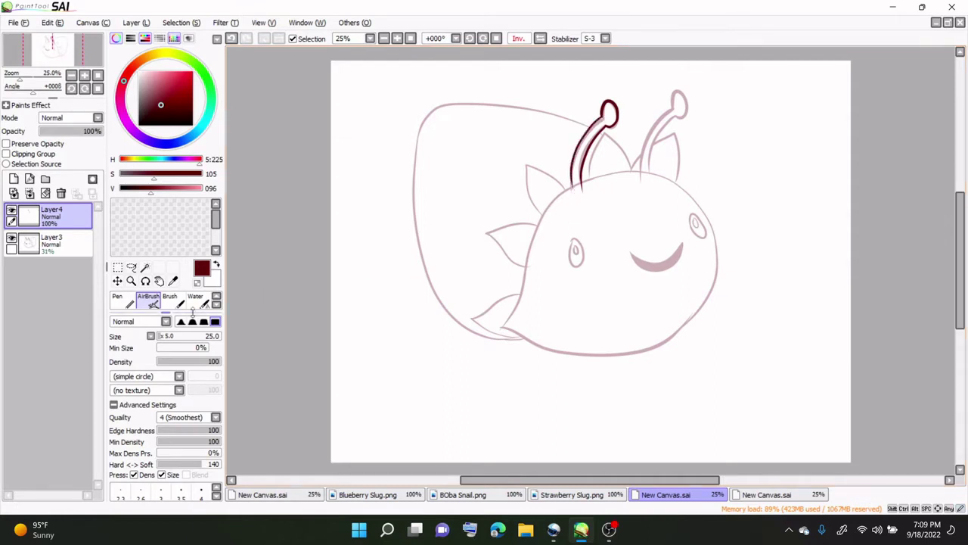
click(216, 304)
key(e)
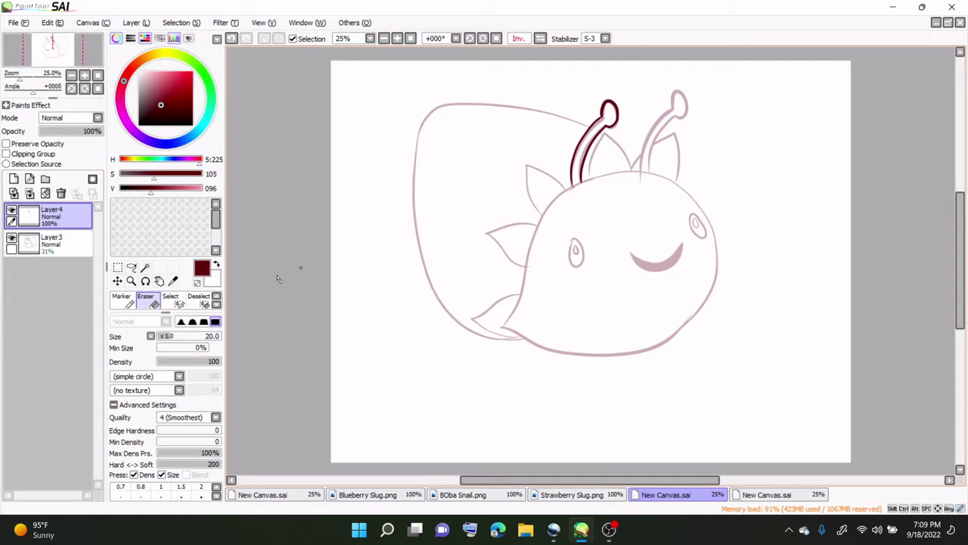
- Duplicate the inked antenna onto its own layer, placing the copy tilted forward near the second sketched antenna, and tidy its base
click(132, 267)
drag(589, 199, 598, 203)
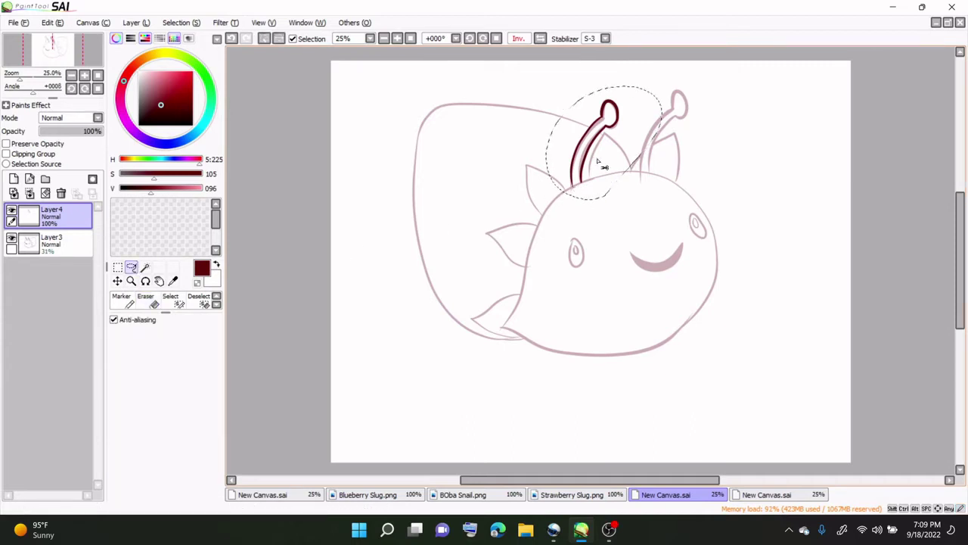
key(ctrl+t)
click(190, 452)
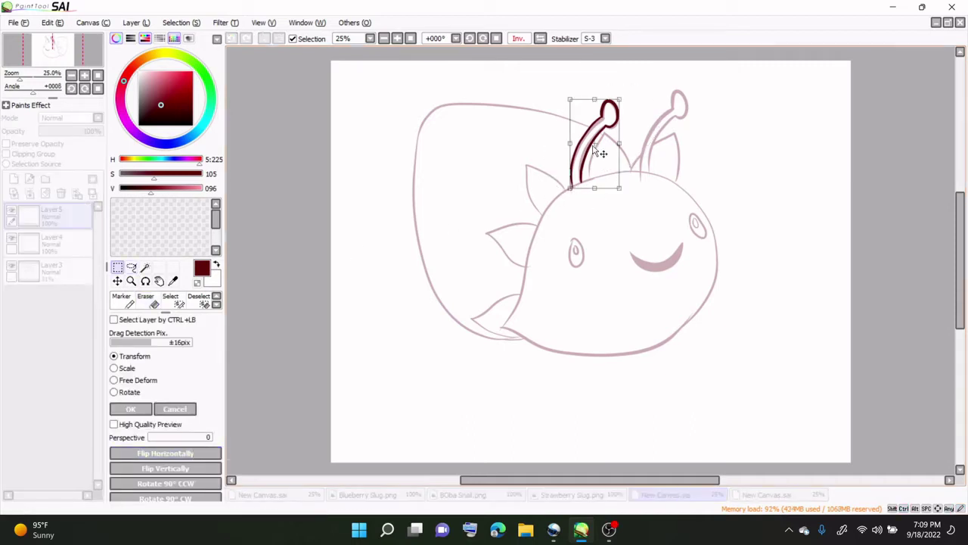
drag(599, 167, 676, 157)
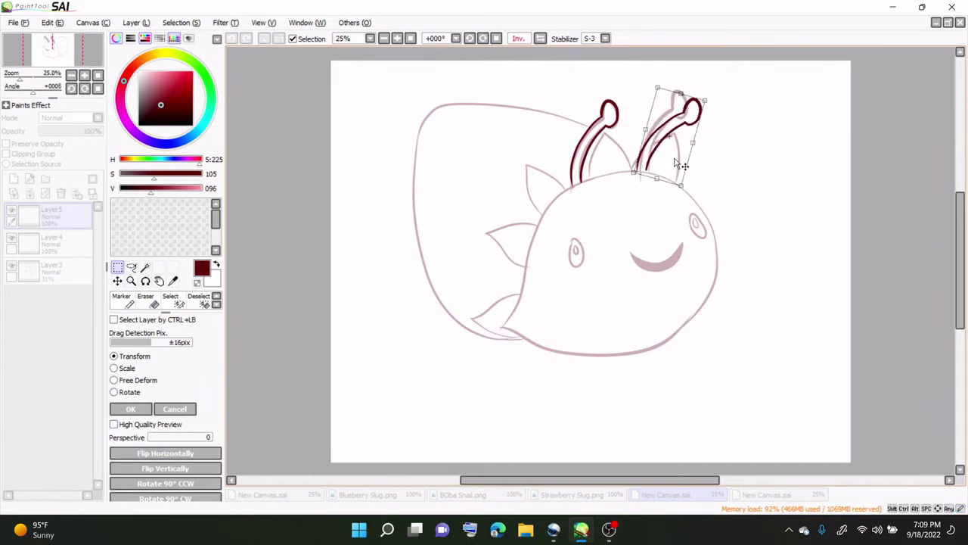
drag(681, 165, 681, 166)
key(Return)
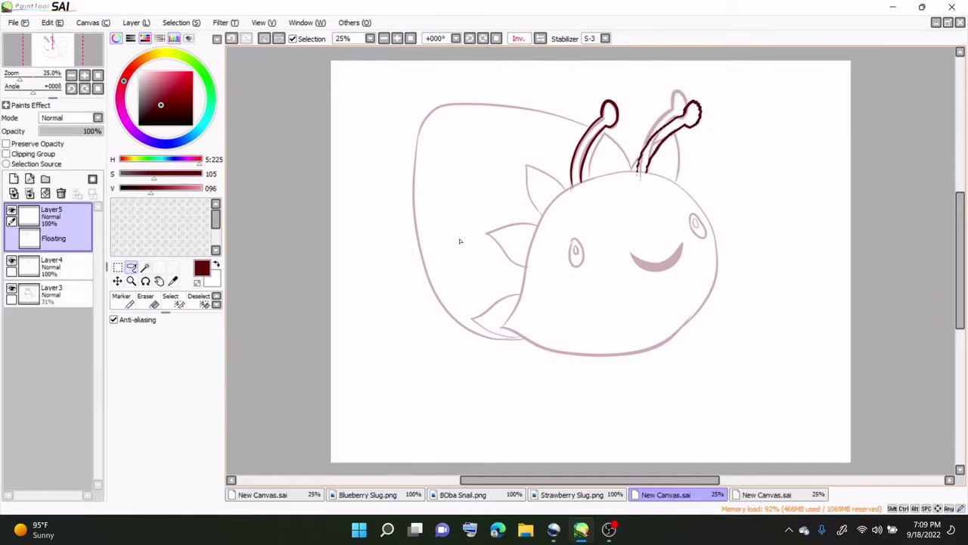
key(e)
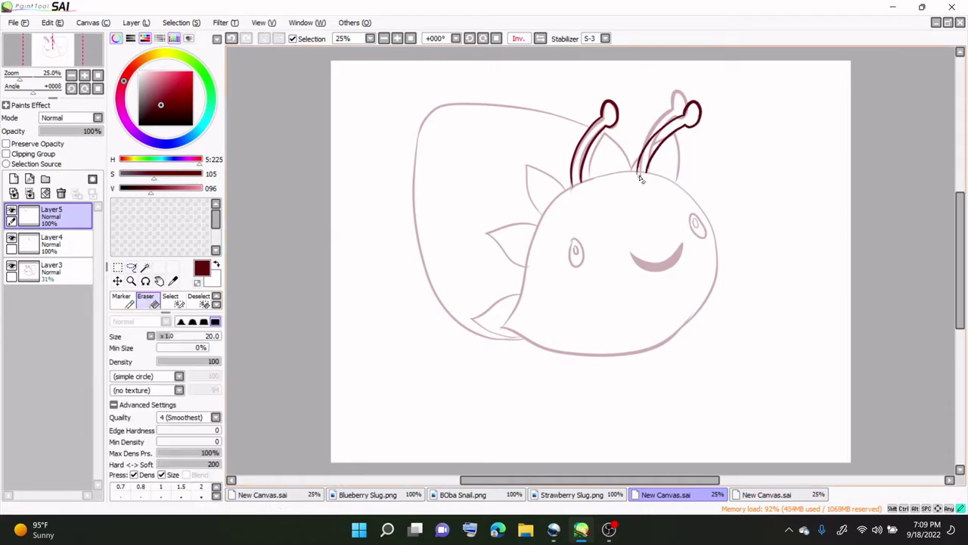
- Ink the full body outline from the head around the belly to the pointed tail on a new layer with the airbrush
click(216, 296)
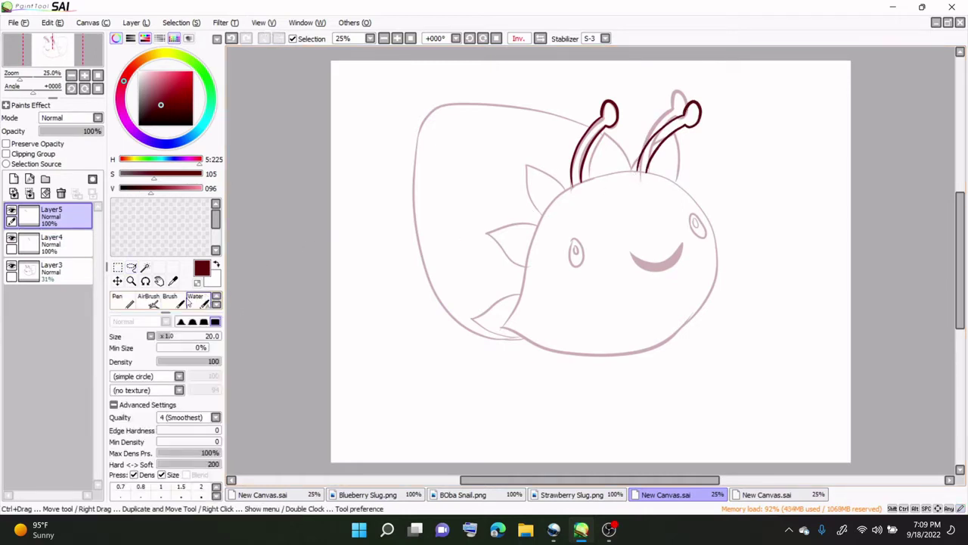
click(148, 301)
click(30, 180)
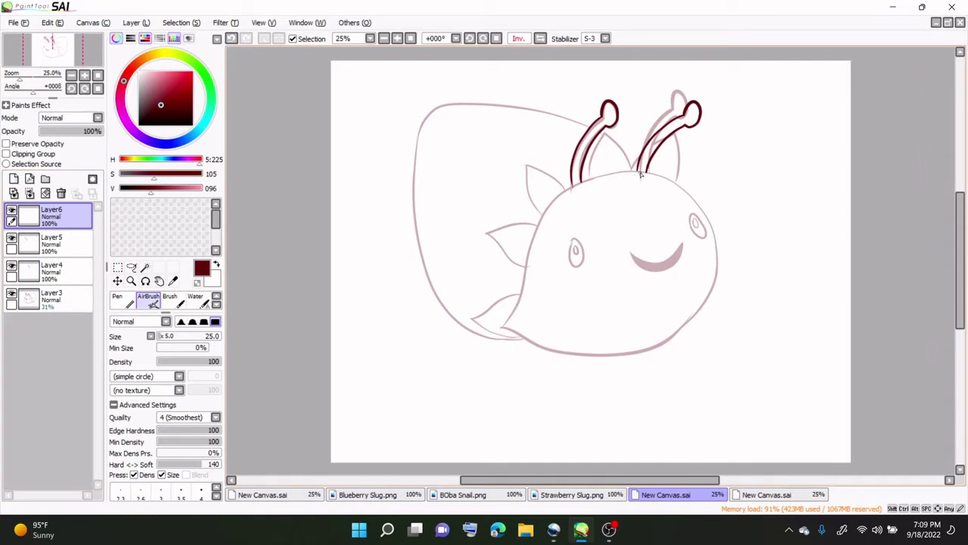
mouse_move(640, 174)
mouse_down()
mouse_move(565, 196)
mouse_move(540, 227)
mouse_move(507, 326)
mouse_up()
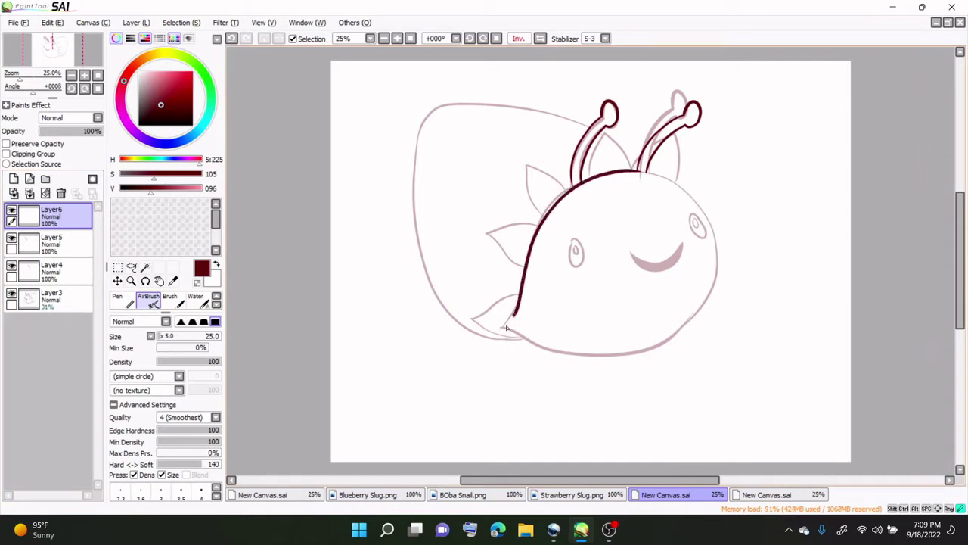
key(h)
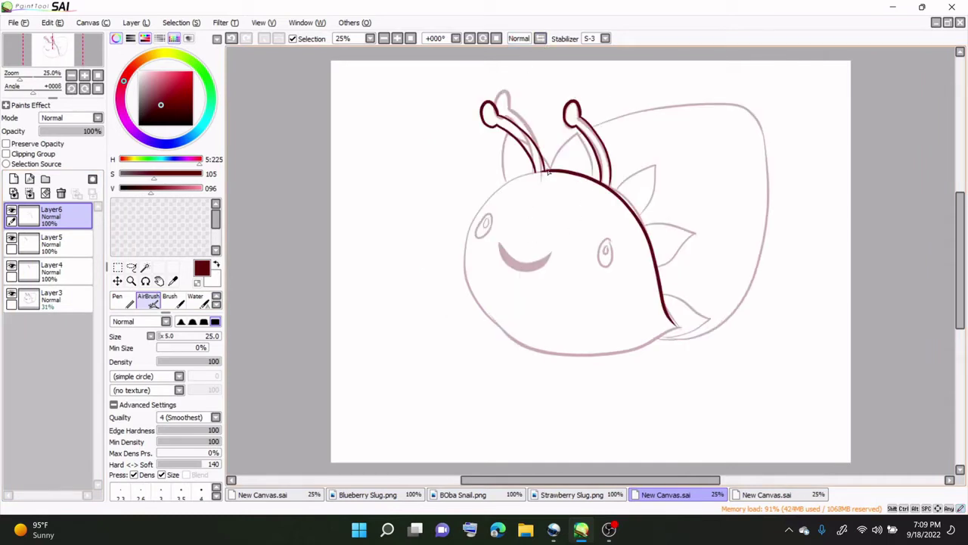
mouse_move(549, 173)
mouse_down()
mouse_move(484, 210)
mouse_move(467, 242)
mouse_move(472, 295)
mouse_move(501, 336)
mouse_move(572, 359)
mouse_move(633, 355)
mouse_move(679, 331)
mouse_up()
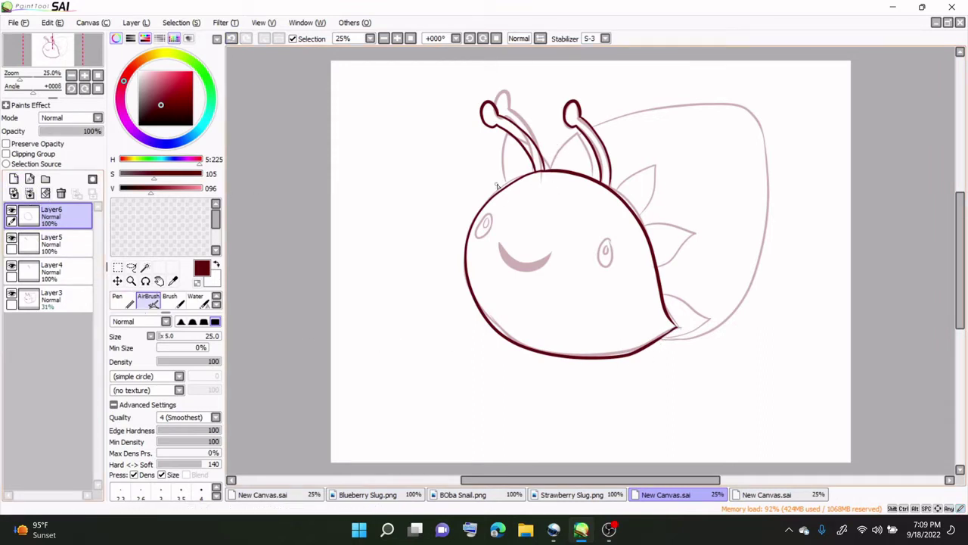
- Ink the five pointed leaves on a new layer, erasing the front leaf's stray ends and overlap with the antenna
click(14, 179)
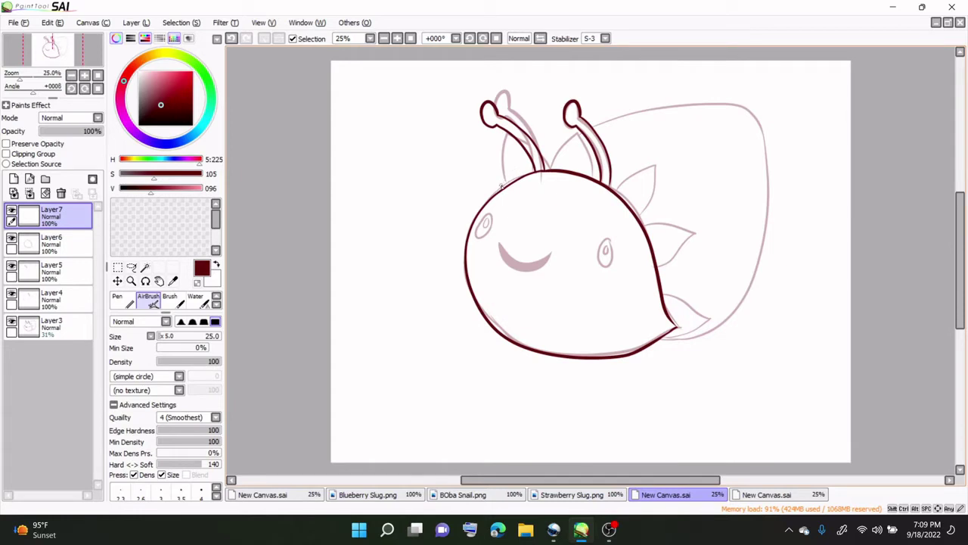
mouse_move(502, 186)
mouse_down()
mouse_move(503, 159)
mouse_move(537, 147)
mouse_move(554, 167)
mouse_up()
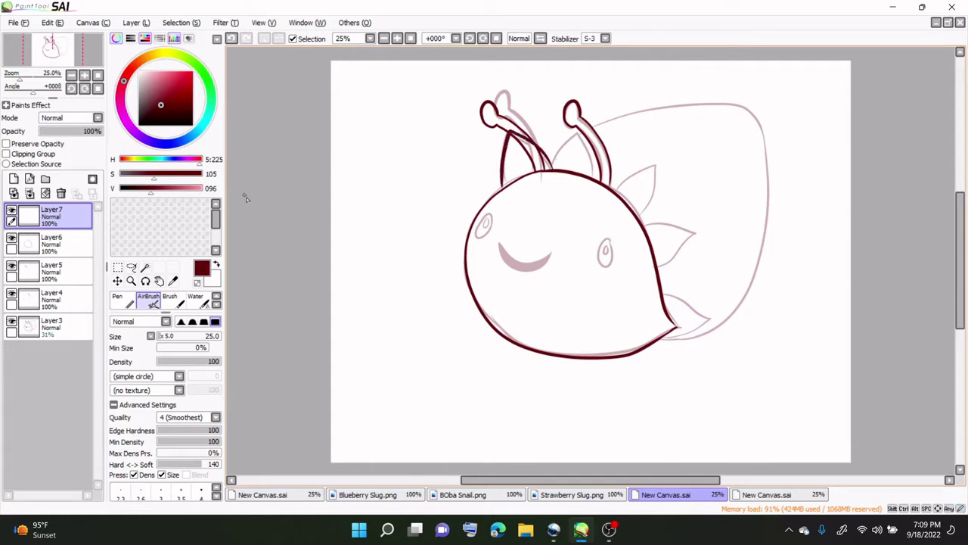
key(e)
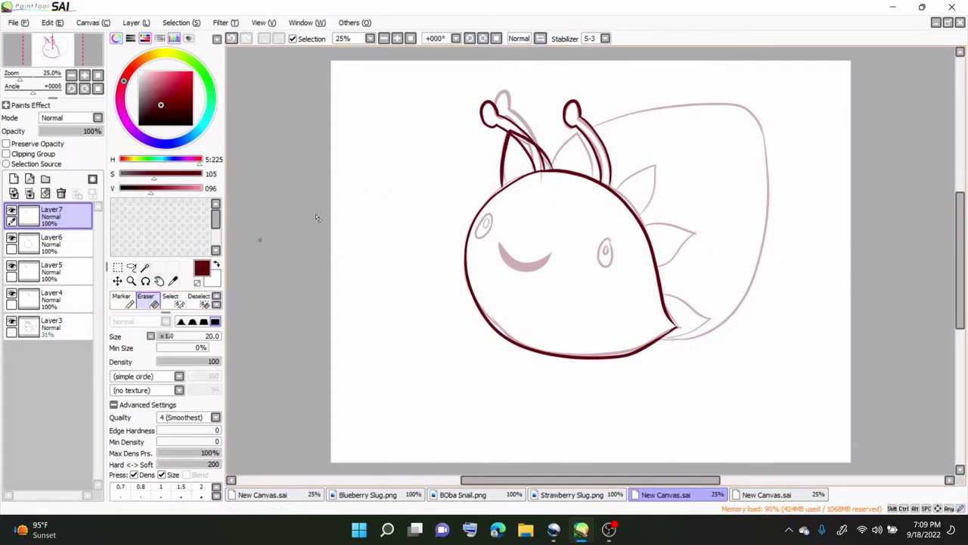
key(v)
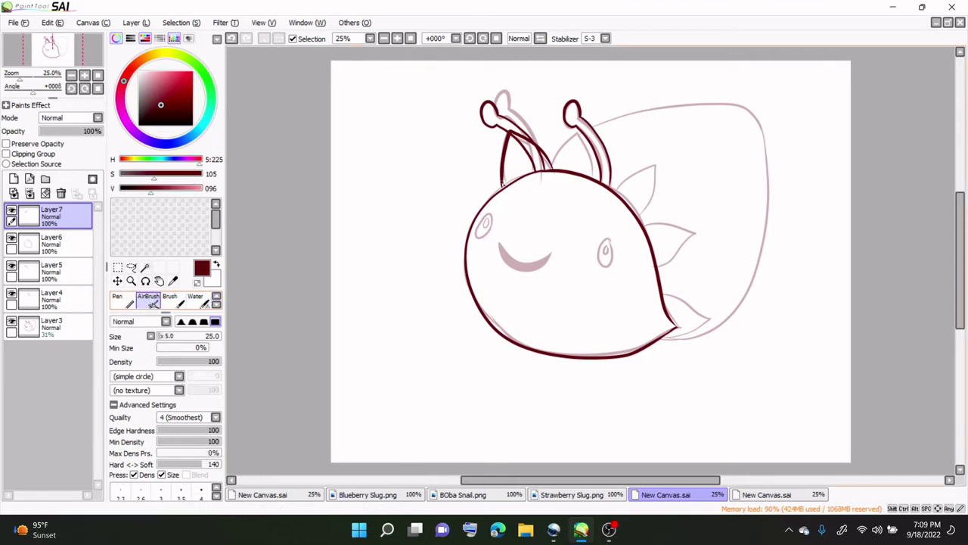
key(e)
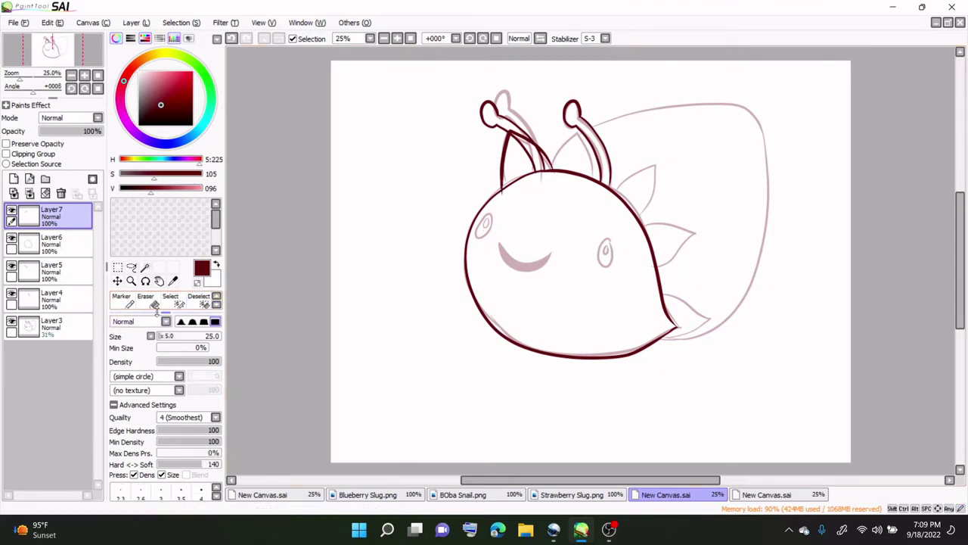
drag(503, 190, 500, 193)
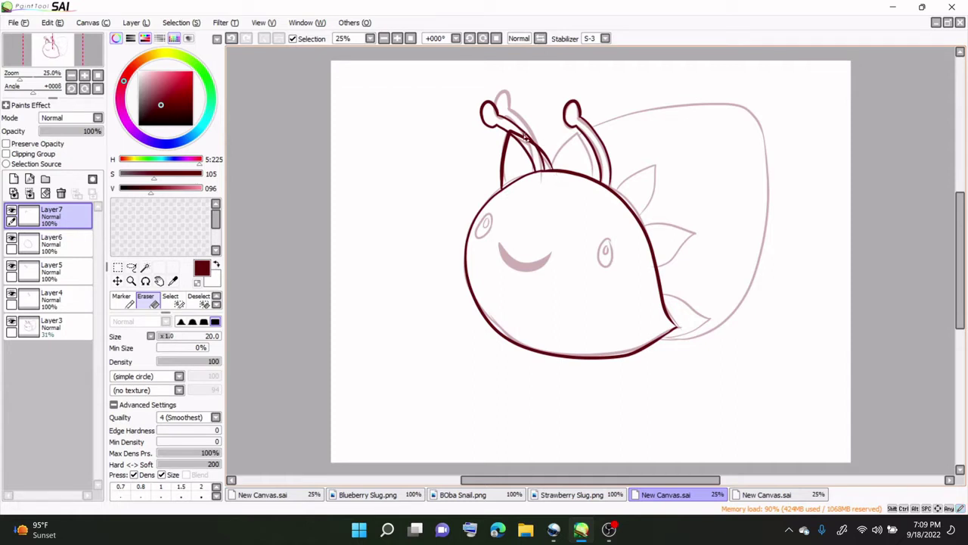
drag(526, 138, 517, 134)
scroll(149, 302, up, 1)
click(155, 297)
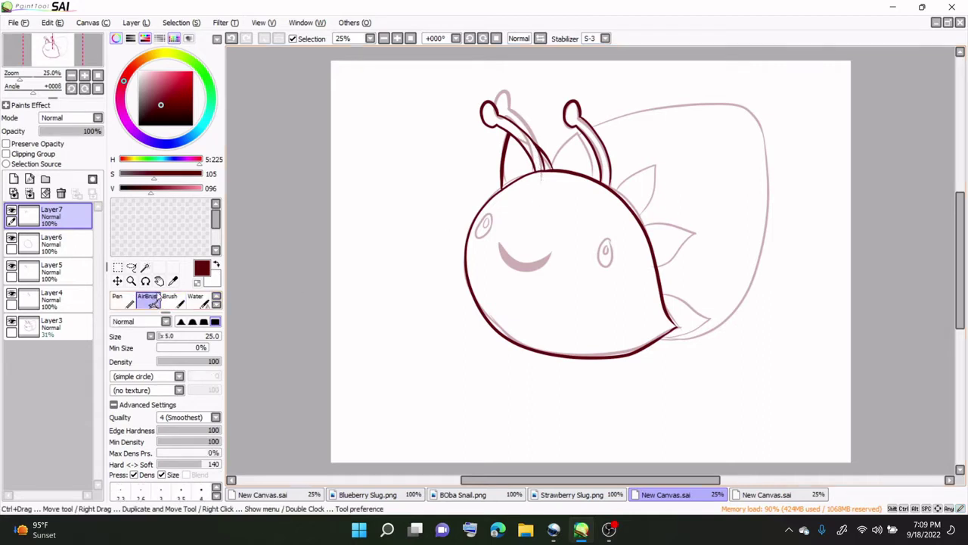
mouse_move(551, 162)
mouse_down()
mouse_move(579, 134)
mouse_move(592, 180)
mouse_move(653, 171)
mouse_move(638, 221)
mouse_move(697, 235)
mouse_move(666, 270)
mouse_move(712, 320)
mouse_move(661, 342)
mouse_up()
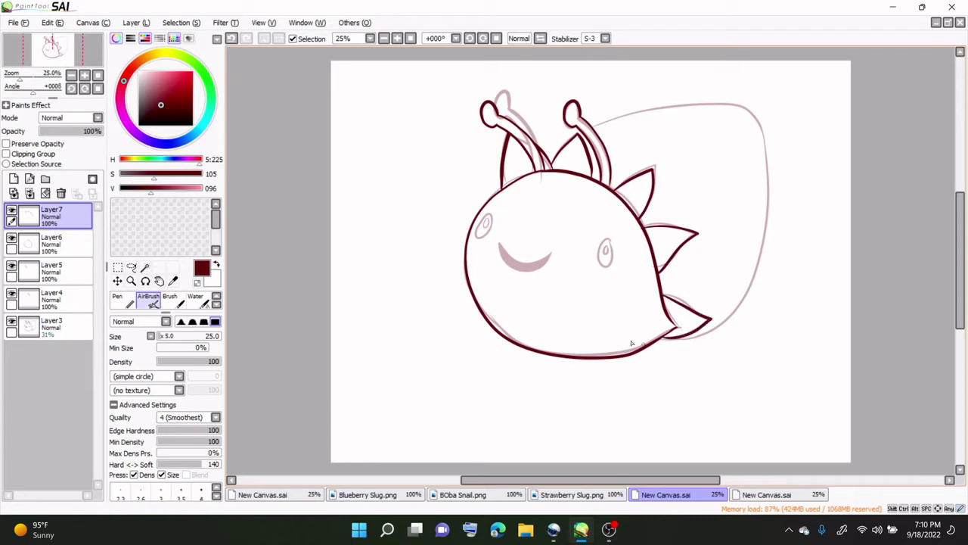
- Recolor the leaf lines dark green using Hue and Saturation, raising the hue to about +45 and lowering the luminescence
click(225, 23)
click(236, 37)
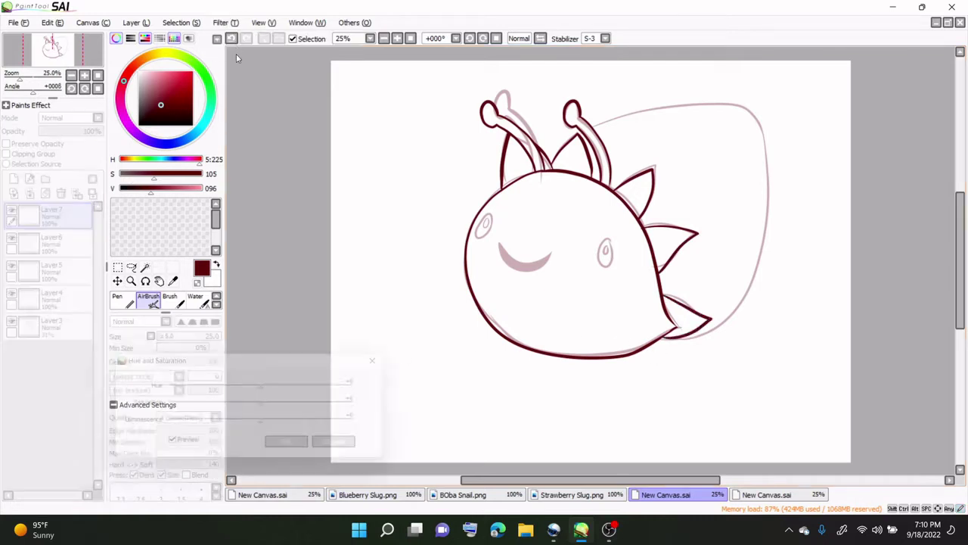
drag(271, 425, 310, 426)
drag(269, 388, 317, 389)
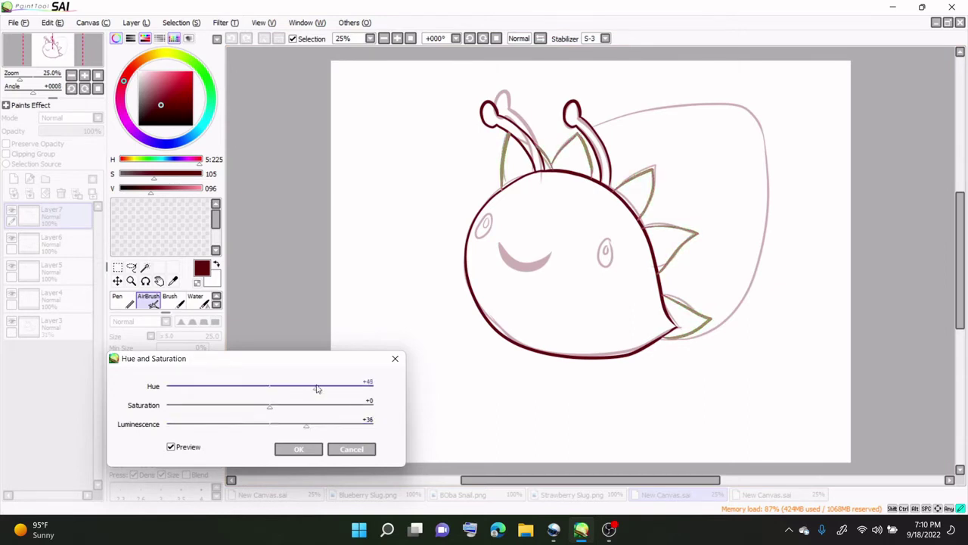
drag(306, 425, 257, 433)
click(299, 449)
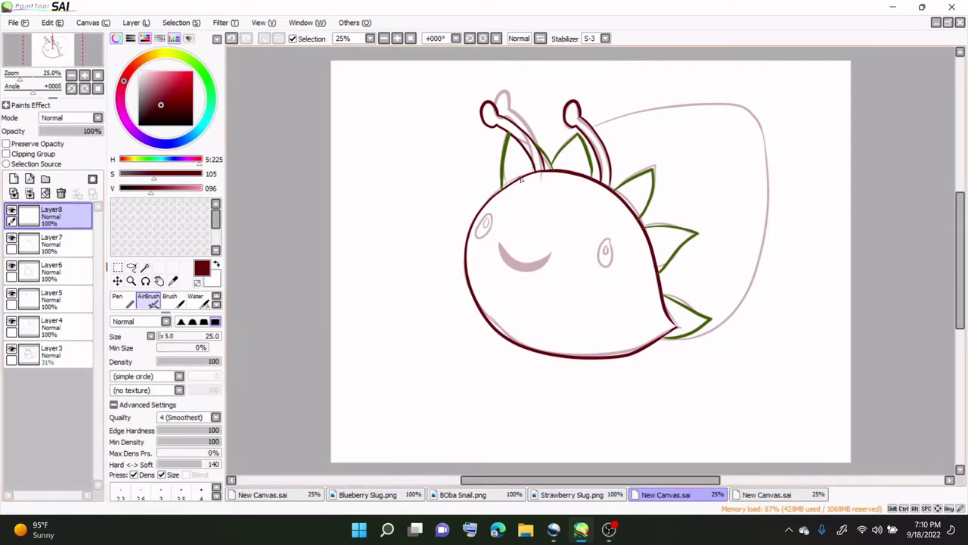
- Ink the shell outline from behind the antennae across the top, around the far side and underneath to the body's tail
mouse_move(534, 176)
mouse_down()
mouse_move(550, 147)
mouse_move(594, 115)
mouse_move(682, 106)
mouse_move(760, 122)
mouse_up()
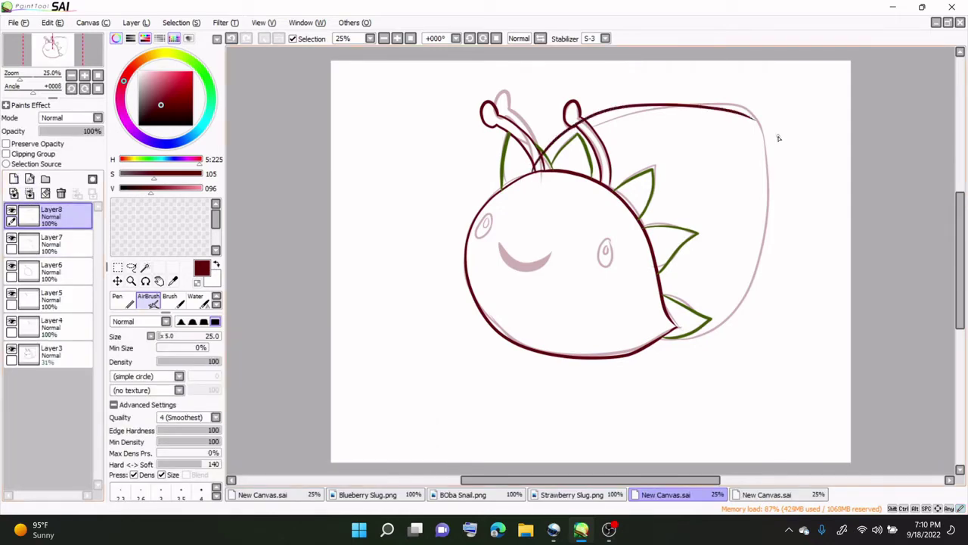
click(542, 38)
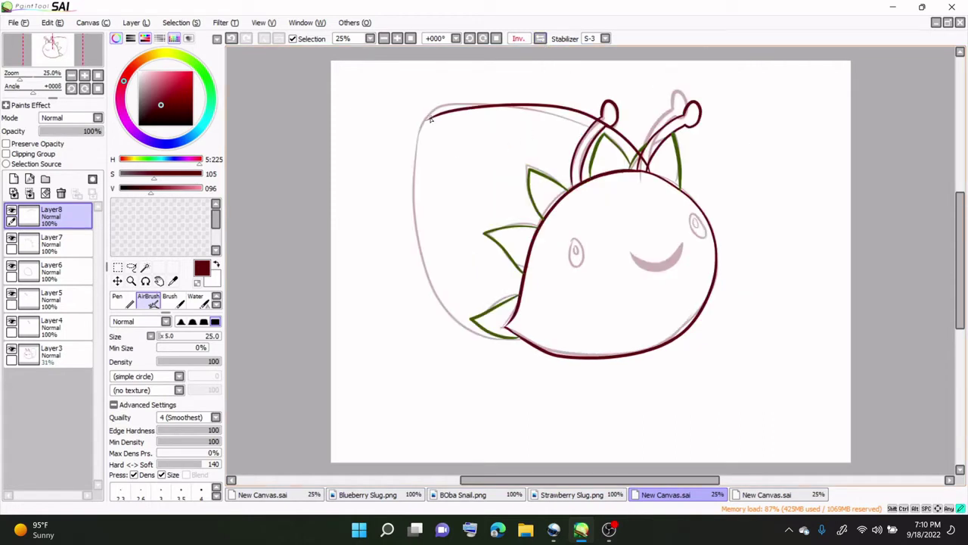
click(540, 39)
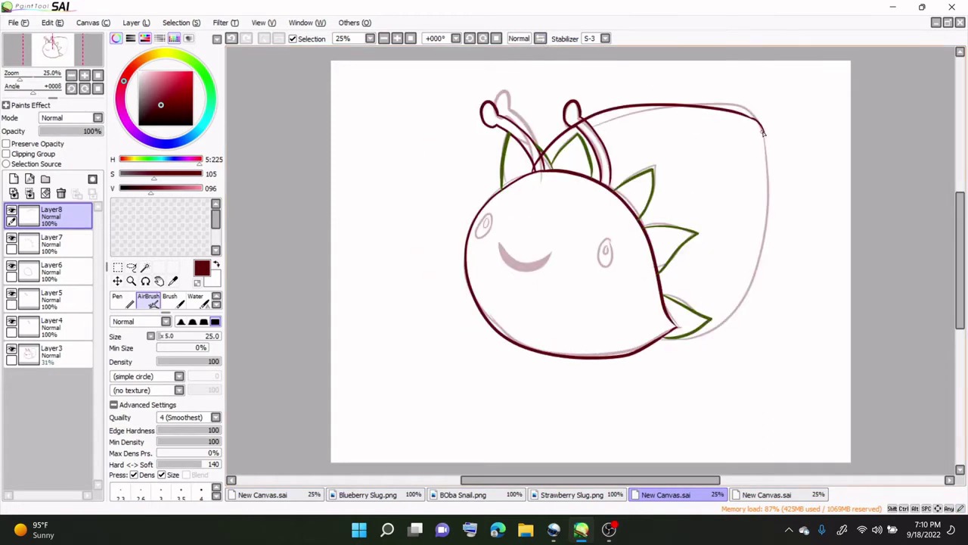
mouse_move(763, 133)
mouse_down()
mouse_move(762, 234)
mouse_move(717, 316)
mouse_move(656, 333)
mouse_up()
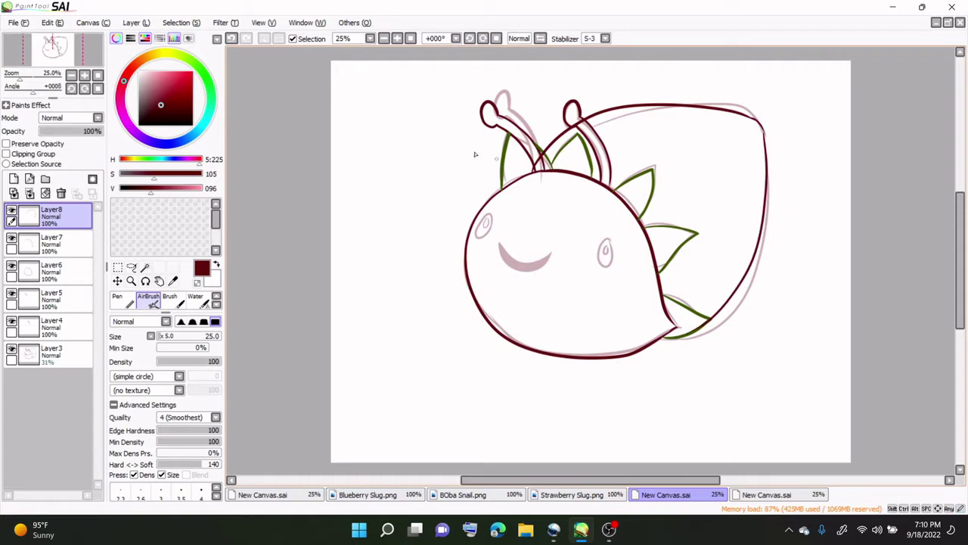
key(ctrl+z)
mouse_move(763, 133)
mouse_down()
mouse_move(765, 216)
mouse_move(714, 338)
mouse_move(628, 355)
mouse_move(642, 379)
mouse_up()
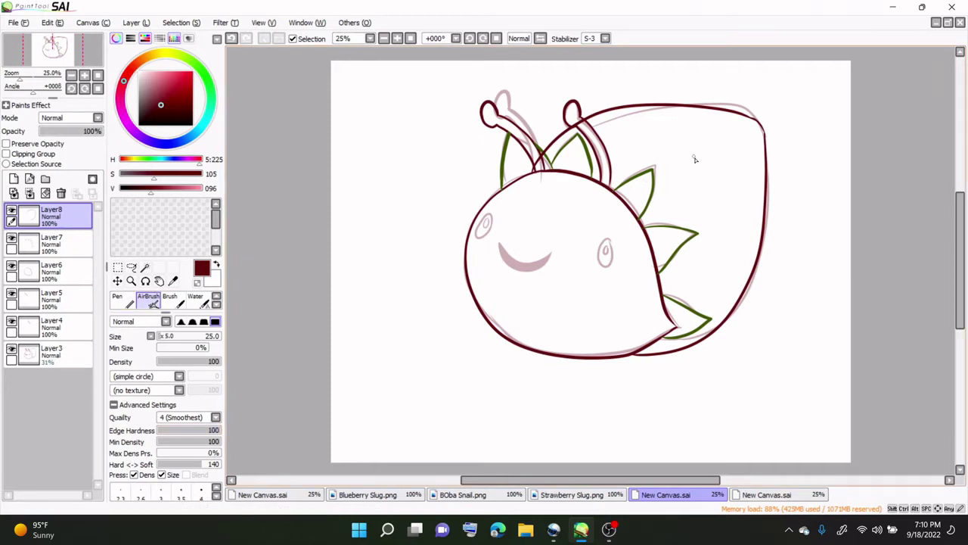
- Fill the shell with short tapered seed marks, spacing them from the far edge to the leaves and up to the antennae
drag(681, 205, 750, 136)
drag(740, 169, 749, 155)
drag(713, 205, 752, 187)
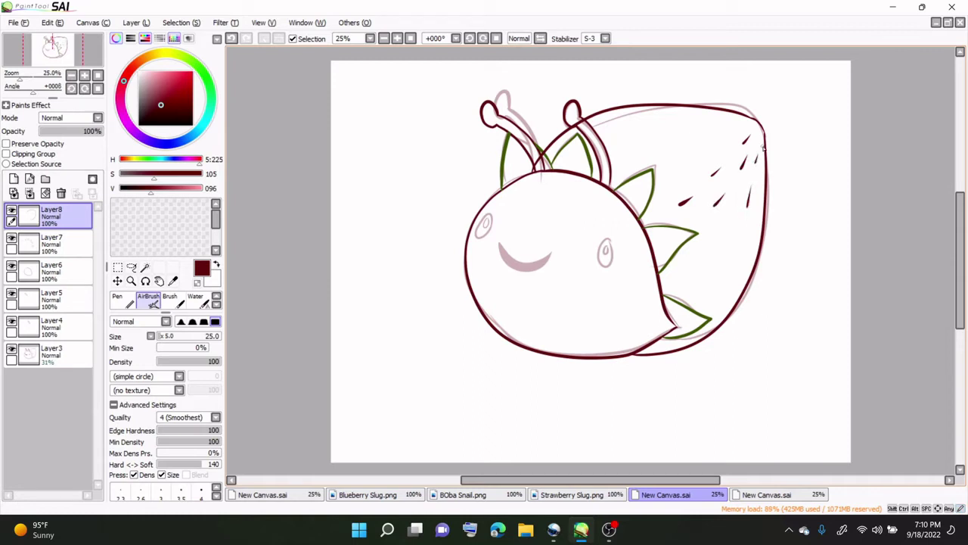
drag(717, 236, 725, 227)
drag(689, 260, 702, 248)
drag(696, 283, 759, 226)
drag(738, 281, 748, 264)
mouse_move(697, 318)
mouse_down()
mouse_move(706, 306)
mouse_move(726, 312)
mouse_up()
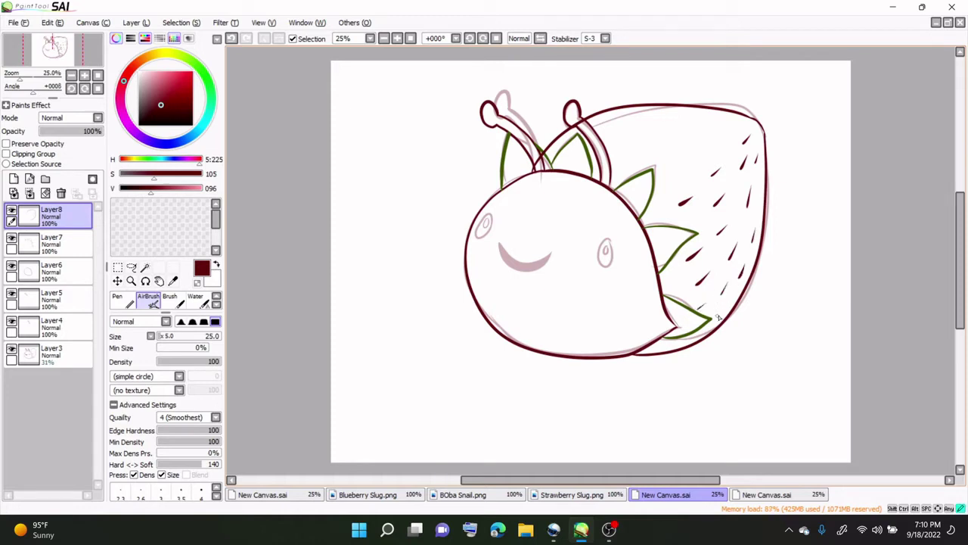
drag(664, 347, 702, 333)
drag(670, 284, 688, 276)
drag(659, 215, 666, 211)
drag(672, 177, 685, 171)
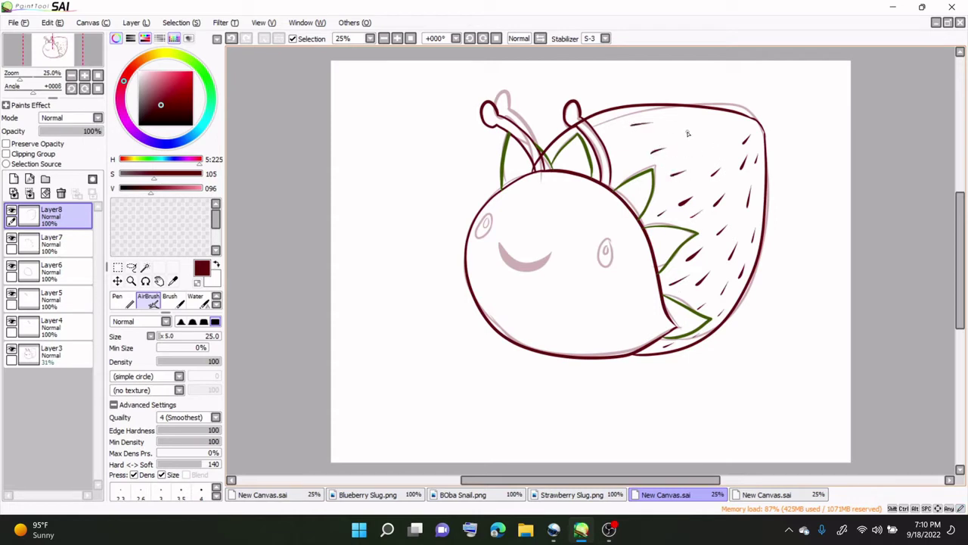
drag(677, 135, 722, 114)
drag(637, 105, 668, 112)
drag(602, 123, 646, 141)
drag(613, 182, 638, 171)
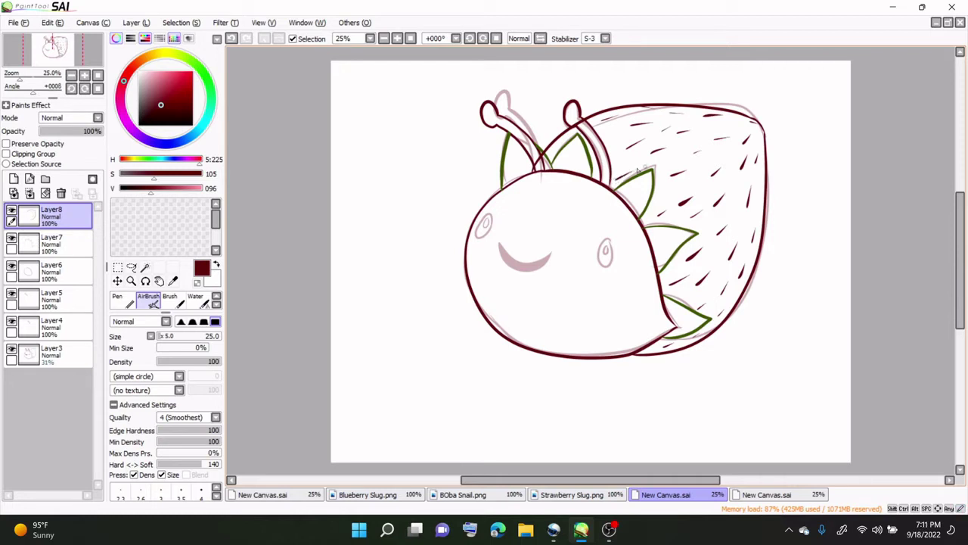
mouse_move(560, 153)
mouse_down()
mouse_move(568, 138)
mouse_move(630, 130)
mouse_up()
drag(660, 198, 677, 187)
mouse_move(661, 133)
mouse_down()
mouse_move(704, 118)
mouse_move(714, 126)
mouse_move(738, 179)
mouse_move(726, 205)
mouse_move(697, 190)
mouse_move(704, 156)
mouse_move(744, 128)
mouse_up()
- Erase the end of the shell line that overlaps the front antenna's base, and switch back to the airbrush
click(216, 303)
click(148, 301)
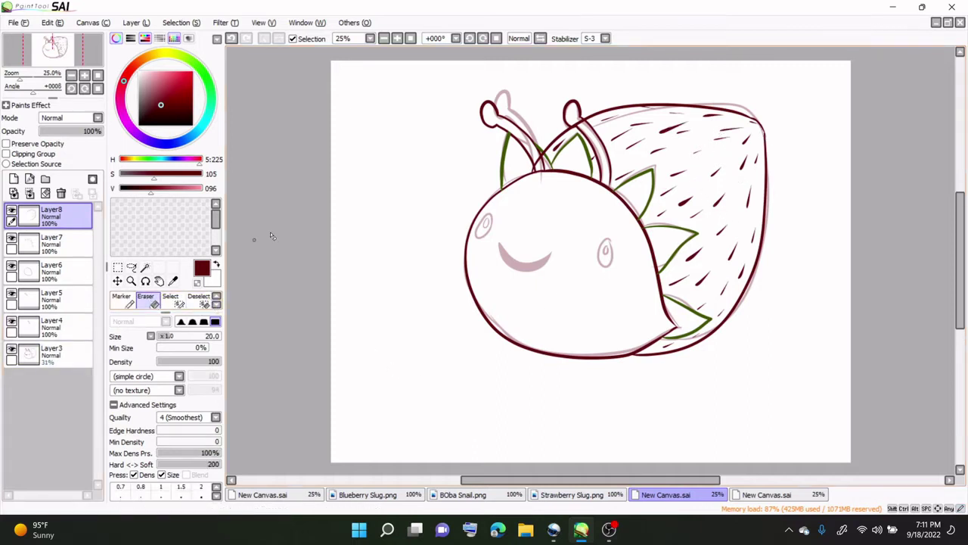
drag(538, 165, 539, 169)
click(216, 296)
click(151, 301)
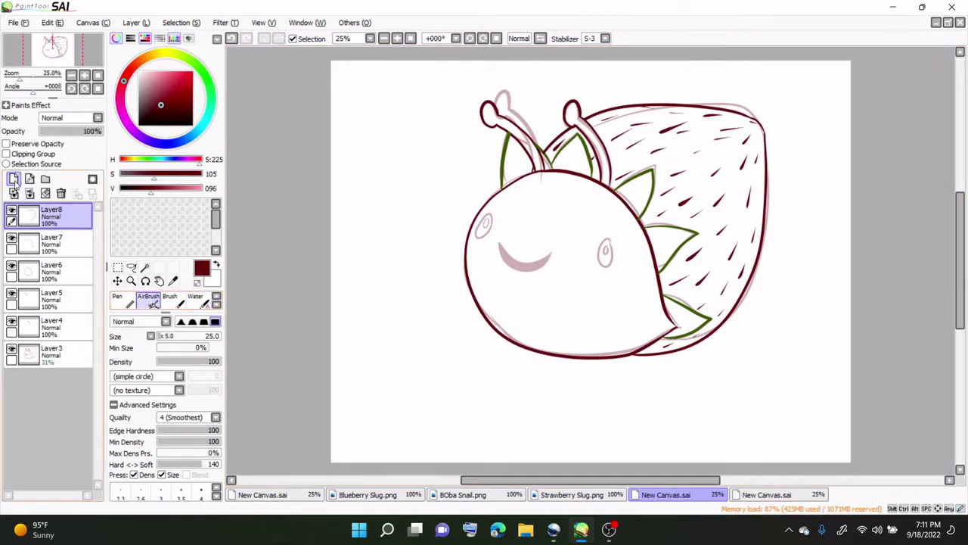
- Check the Strawberry Slug.png reference and ink both oval eyes with their inner highlights on a new layer
click(13, 179)
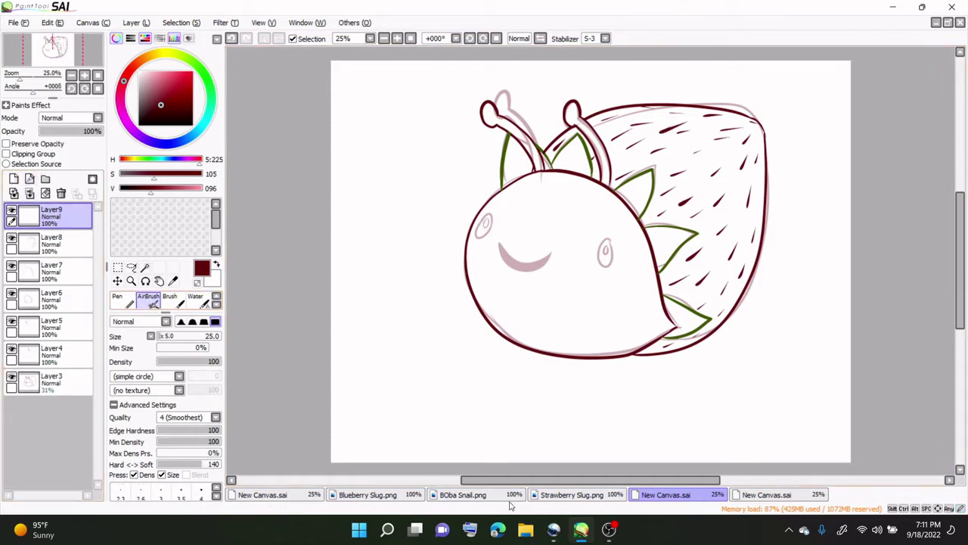
click(570, 497)
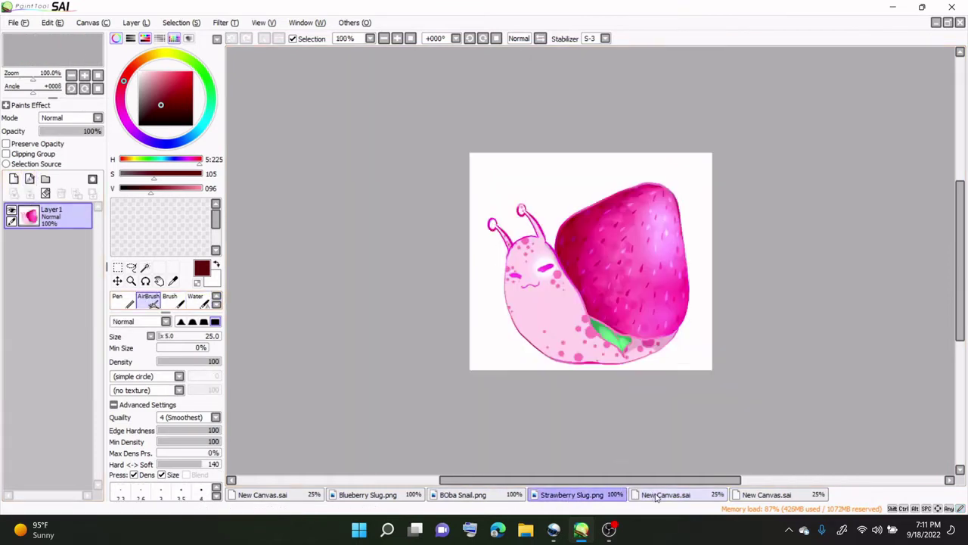
click(662, 496)
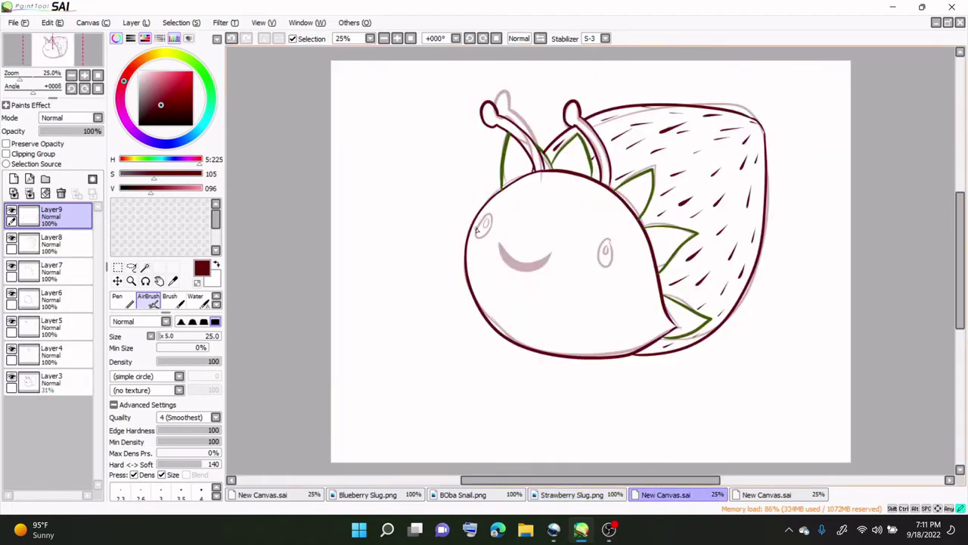
drag(476, 237, 486, 214)
key(ctrl+z)
drag(475, 236, 486, 219)
drag(598, 259, 606, 247)
- Ink the curved smile between the eyes with the airbrush at size 35, redoing the stroke until it is clean
mouse_move(498, 243)
mouse_down()
mouse_move(520, 269)
mouse_move(551, 253)
mouse_up()
key(ctrl+z)
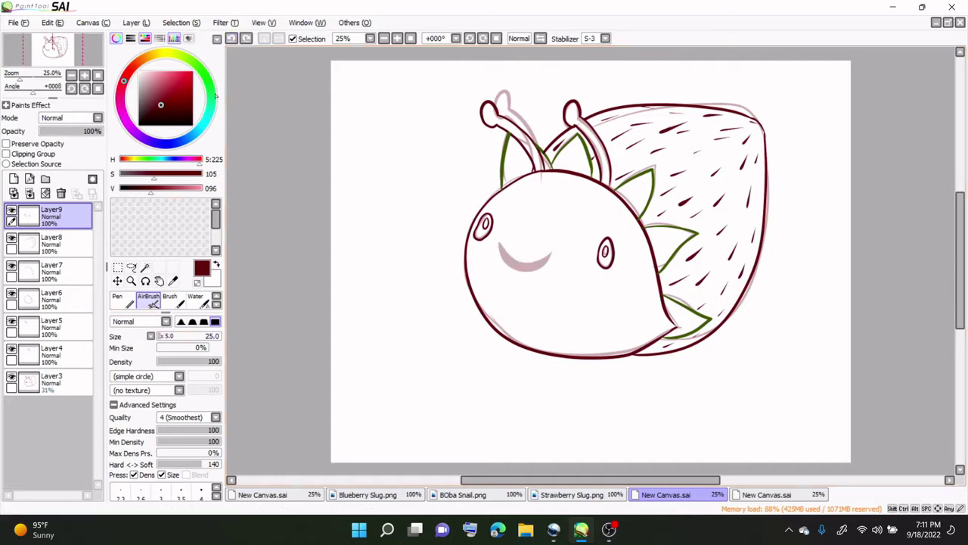
drag(161, 340, 167, 338)
mouse_move(499, 243)
mouse_down()
mouse_move(513, 267)
mouse_move(553, 251)
mouse_up()
click(232, 38)
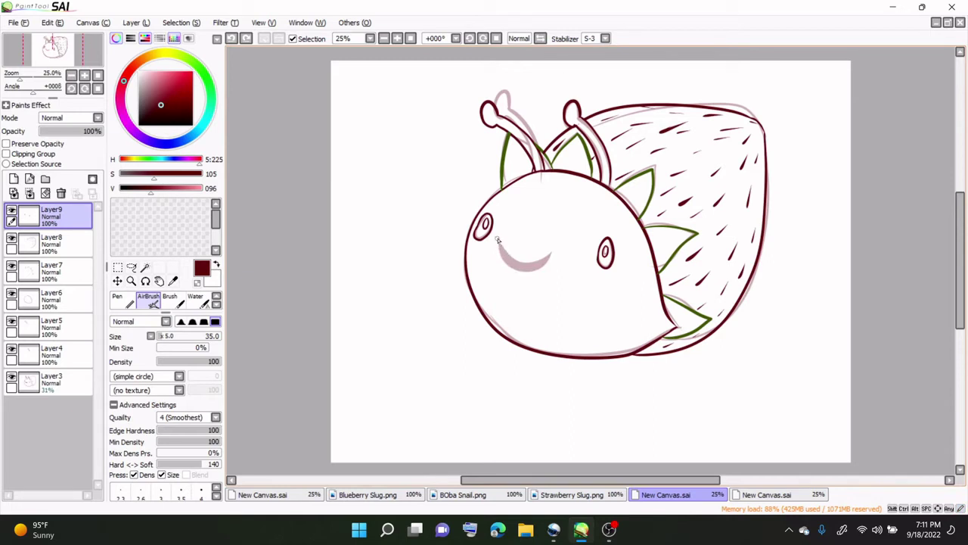
mouse_move(497, 241)
mouse_down()
mouse_move(534, 265)
mouse_move(552, 253)
mouse_up()
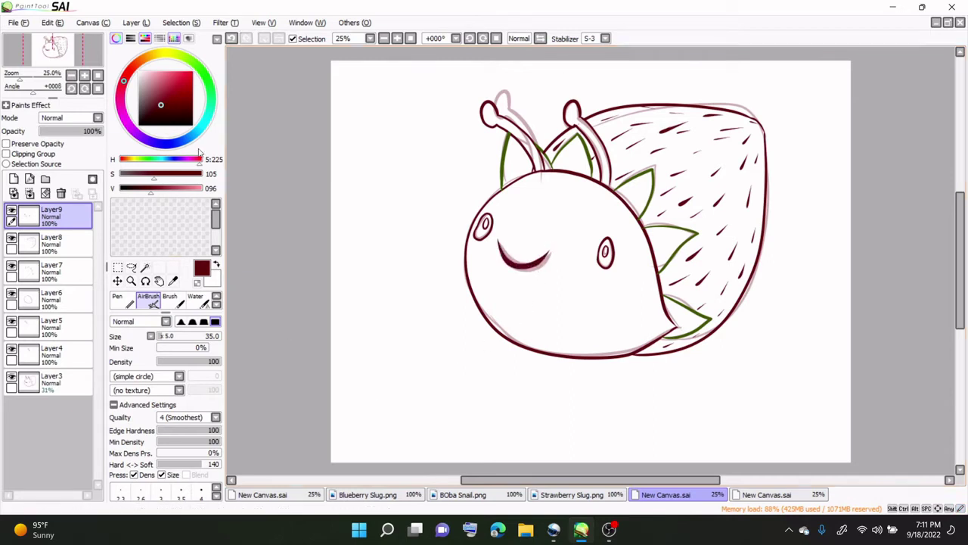
click(231, 38)
drag(499, 244, 554, 251)
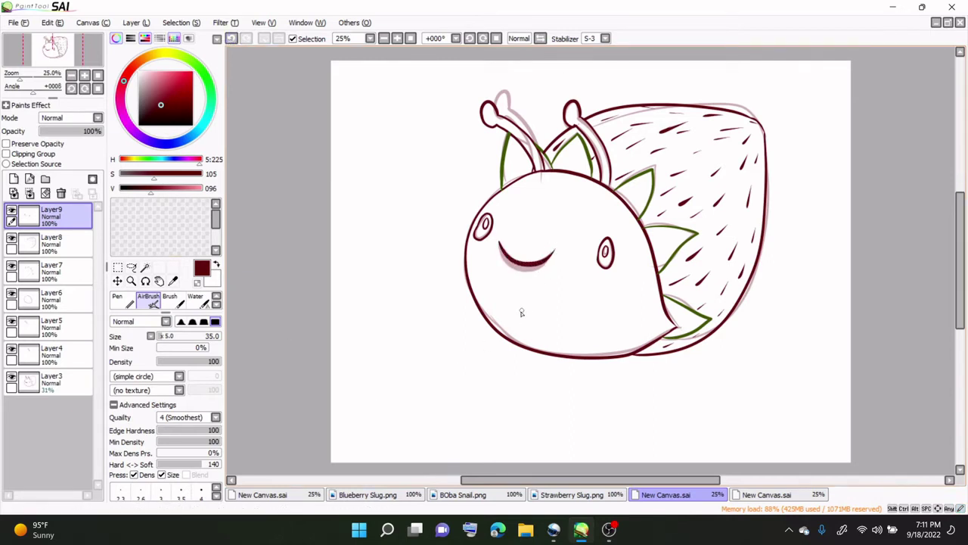
- Delete the faded draft layer
click(53, 382)
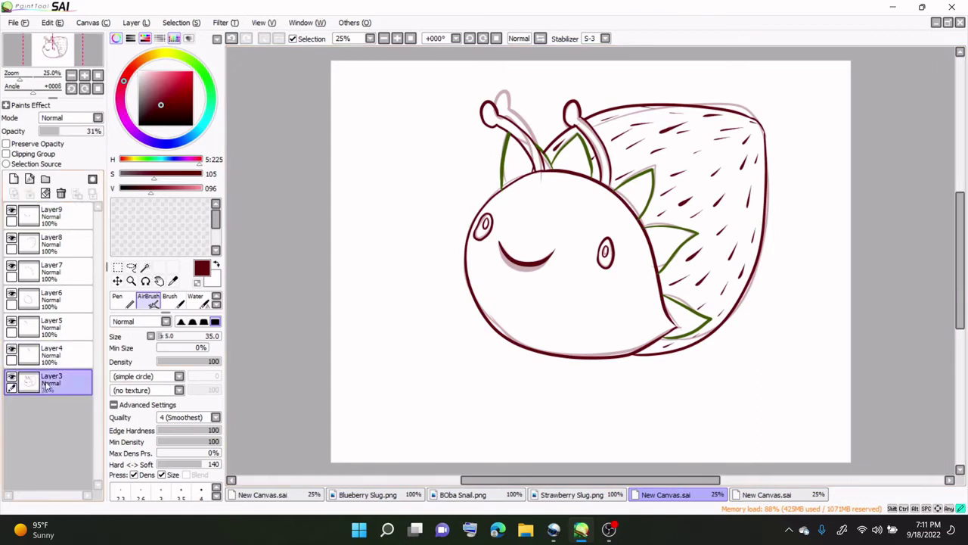
click(62, 194)
click(53, 218)
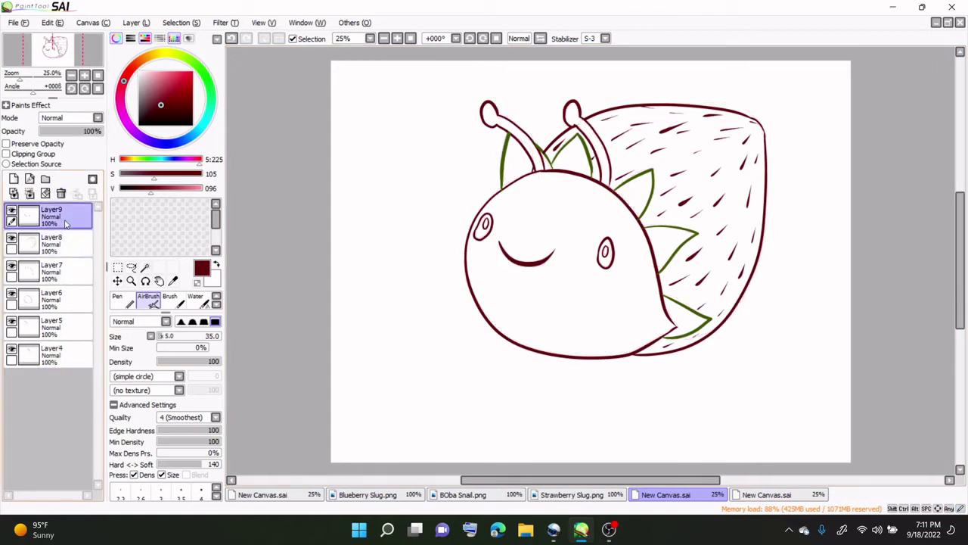
click(30, 195)
click(30, 194)
click(30, 194)
click(30, 194)
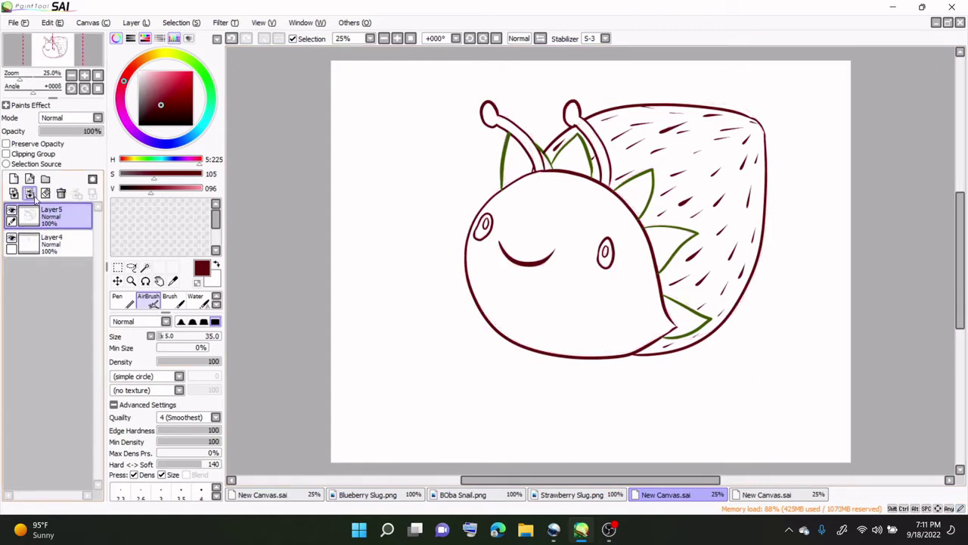
click(231, 38)
click(231, 38)
click(232, 39)
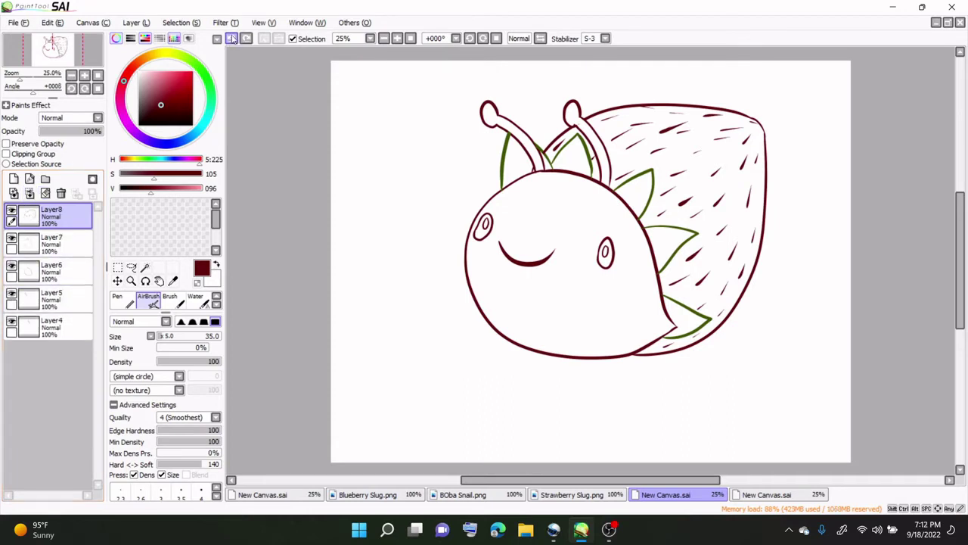
click(232, 38)
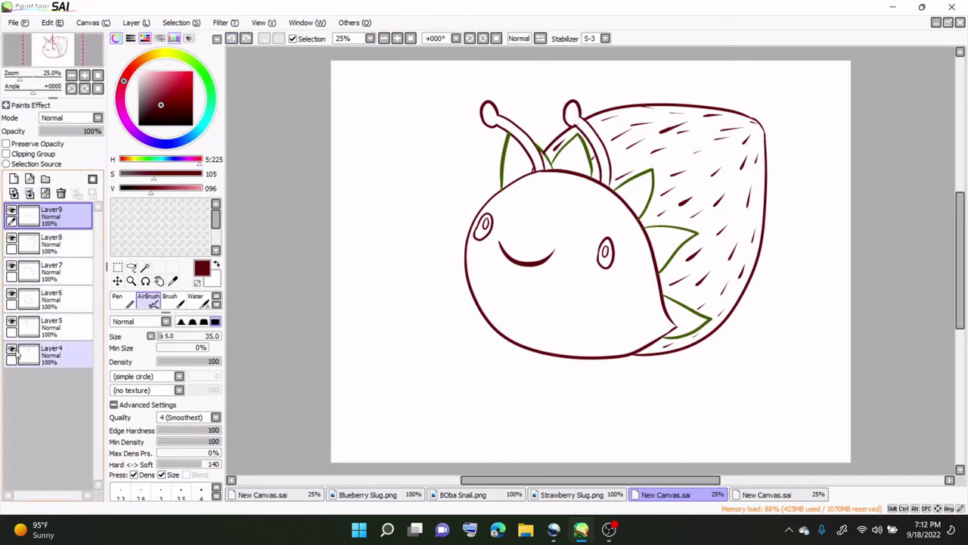
- Merge the second antenna layer and the body outline layer down into the bottom line layer, Layer4
click(17, 324)
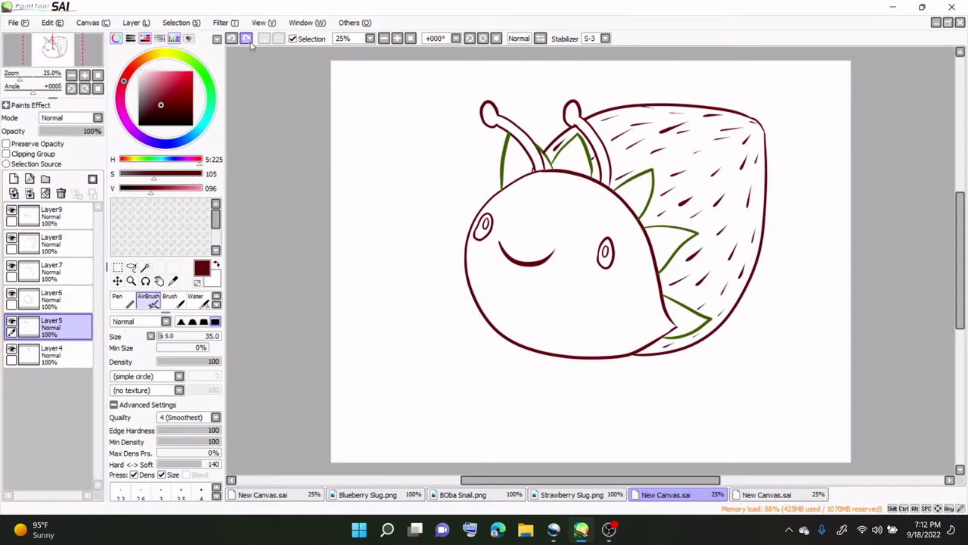
click(61, 193)
click(11, 293)
click(12, 292)
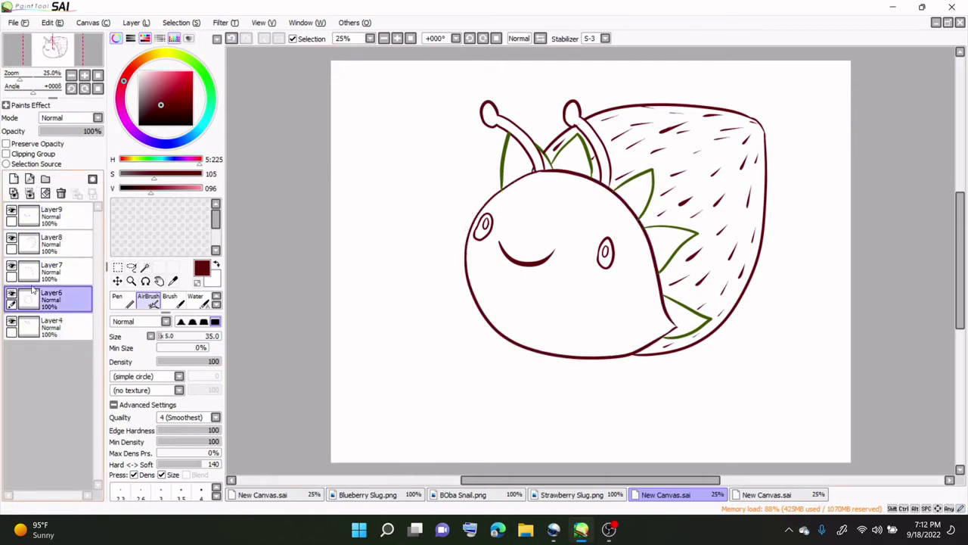
click(61, 193)
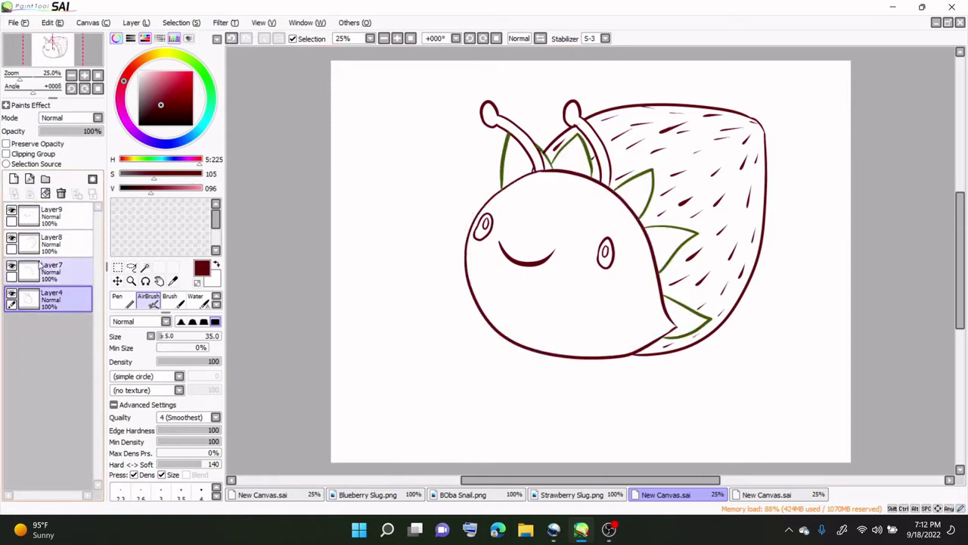
- Move the shell and face layers below the green leaf layer and merge both into Layer4
click(41, 243)
drag(40, 246, 38, 276)
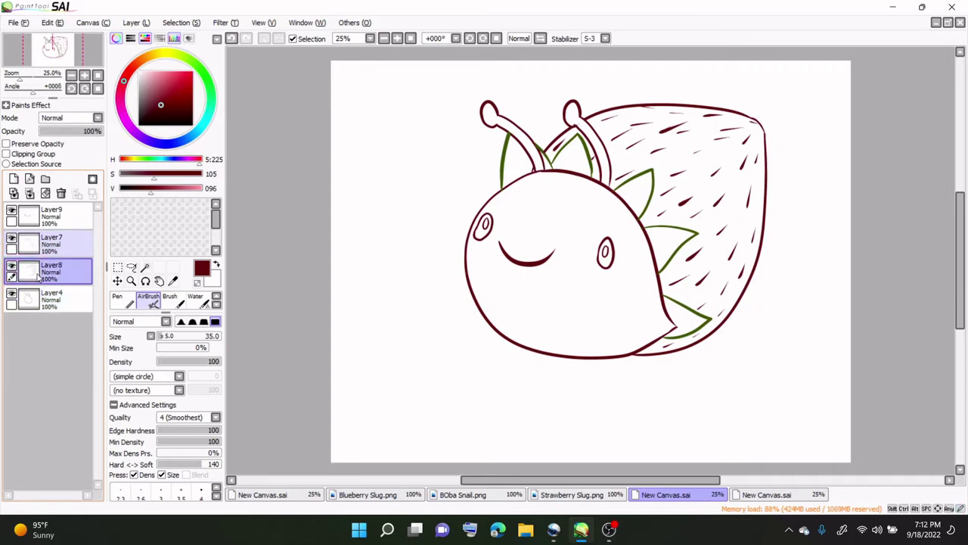
click(29, 192)
drag(35, 216, 35, 256)
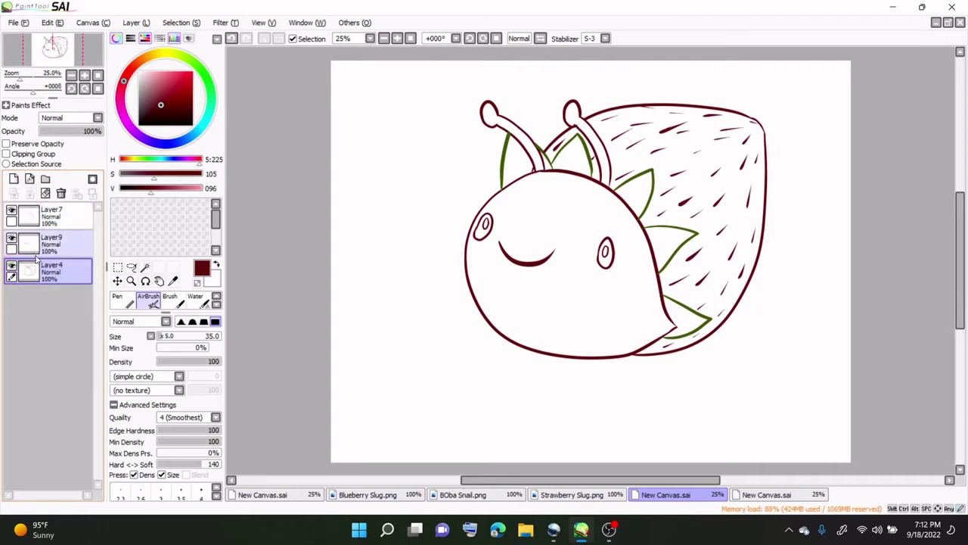
click(30, 193)
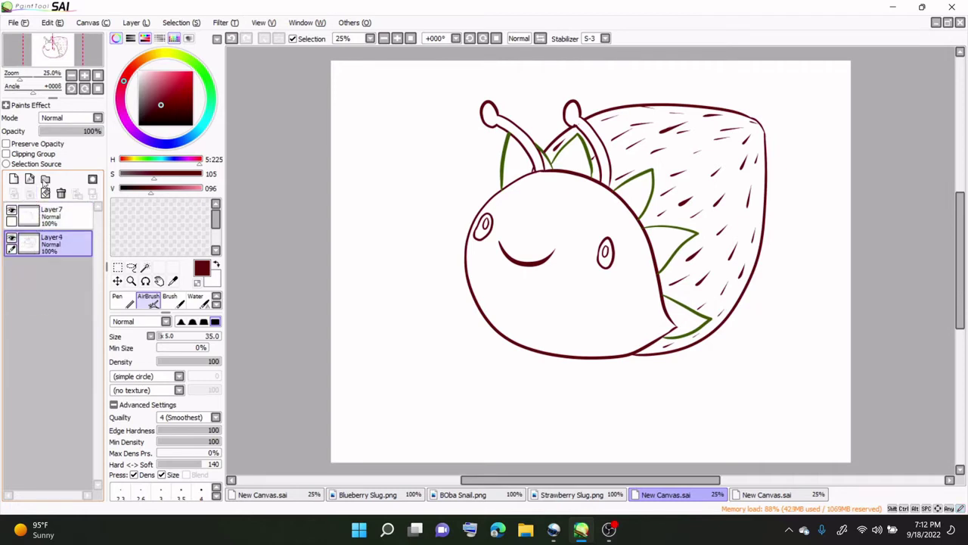
- Sample the bright magenta outline color from the Strawberry Slug.png reference and return to the snail drawing
click(573, 495)
key(alt)
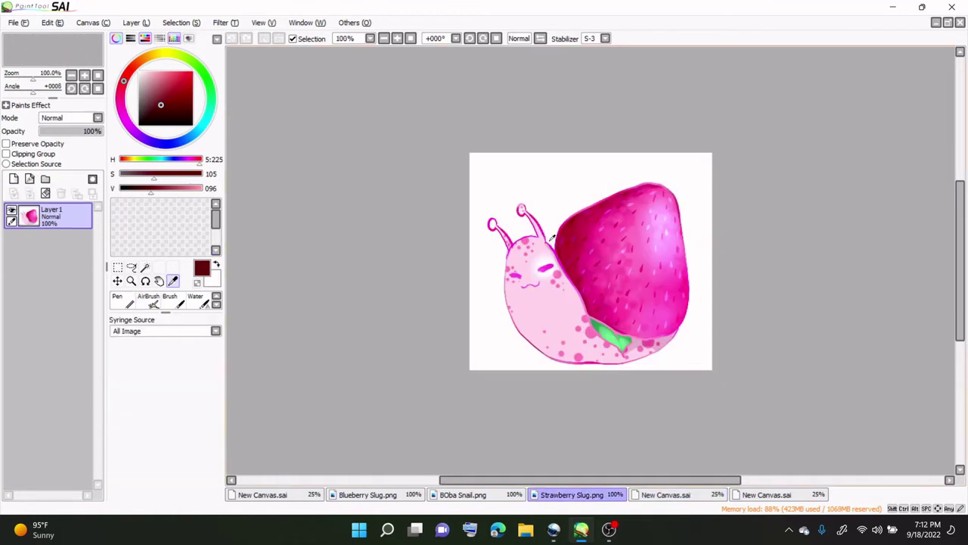
drag(560, 255, 571, 279)
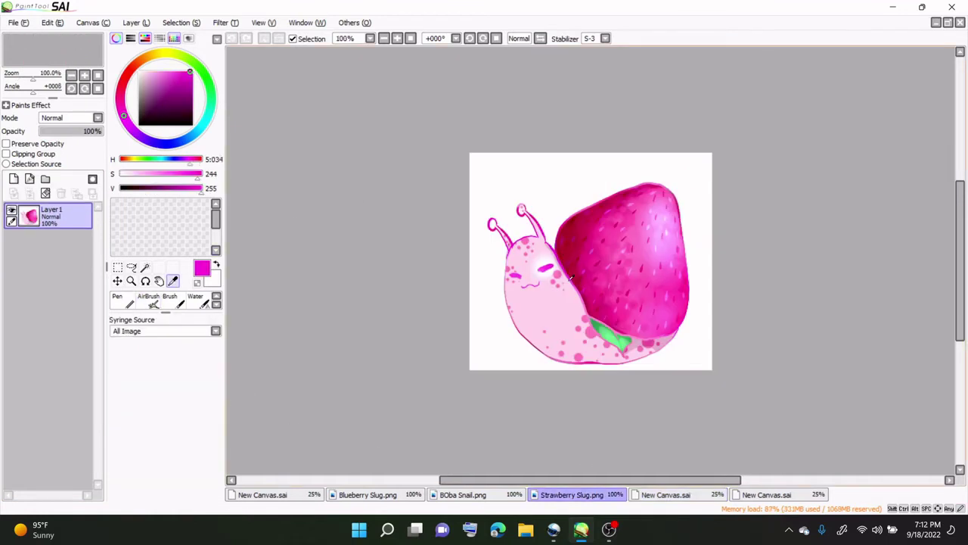
click(752, 498)
click(686, 498)
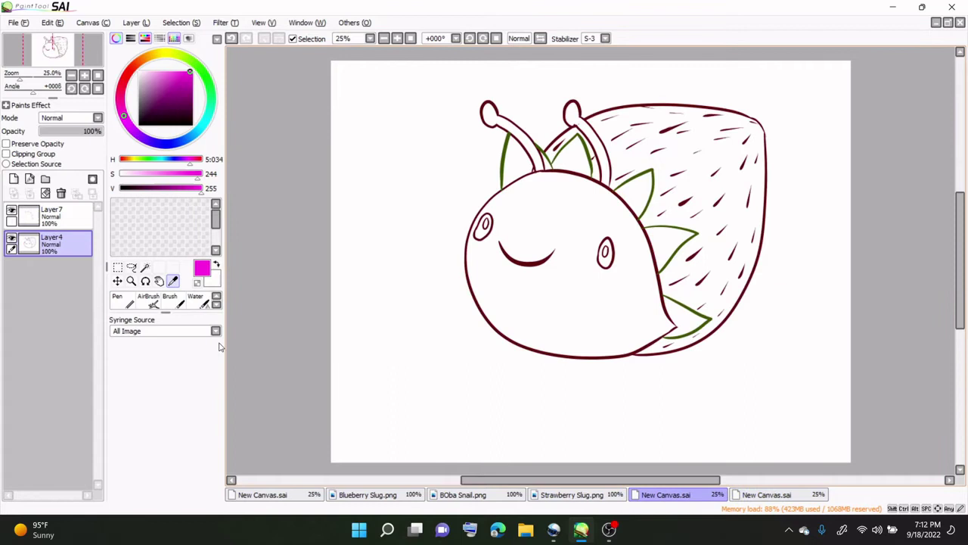
- Recolor the red lines magenta with the airbrush at size 345 on a new layer clipped to Layer4, and merge it down
click(13, 178)
click(148, 299)
drag(189, 339, 208, 338)
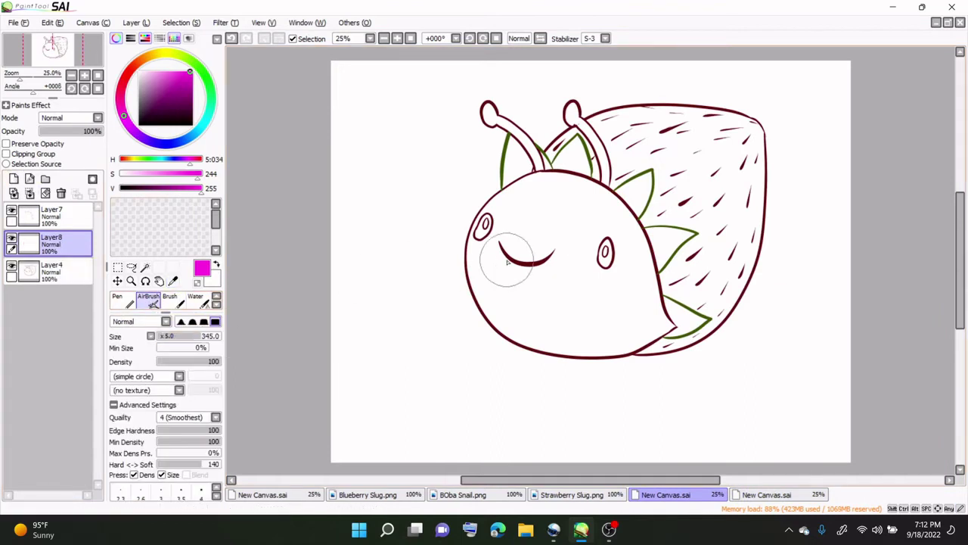
mouse_move(477, 270)
mouse_down()
mouse_move(504, 197)
mouse_move(566, 164)
mouse_move(607, 122)
mouse_move(698, 118)
mouse_move(776, 131)
mouse_move(761, 157)
mouse_move(747, 283)
mouse_move(670, 360)
mouse_move(492, 323)
mouse_move(496, 265)
mouse_move(605, 246)
mouse_move(624, 286)
mouse_move(676, 320)
mouse_move(641, 248)
mouse_move(591, 178)
mouse_move(600, 152)
mouse_move(728, 141)
mouse_move(691, 159)
mouse_move(746, 175)
mouse_move(728, 204)
mouse_move(729, 263)
mouse_move(684, 286)
mouse_move(554, 153)
mouse_move(503, 125)
mouse_move(545, 127)
mouse_up()
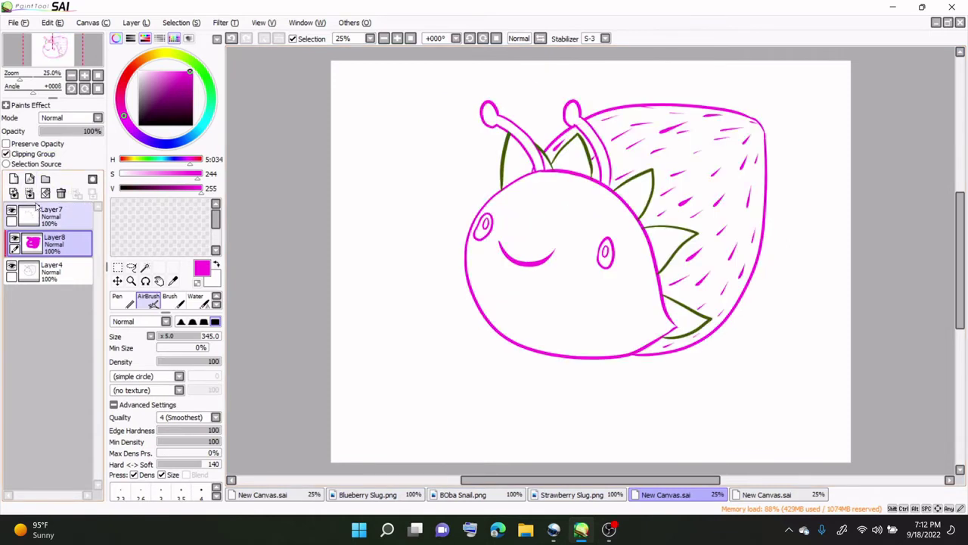
click(61, 193)
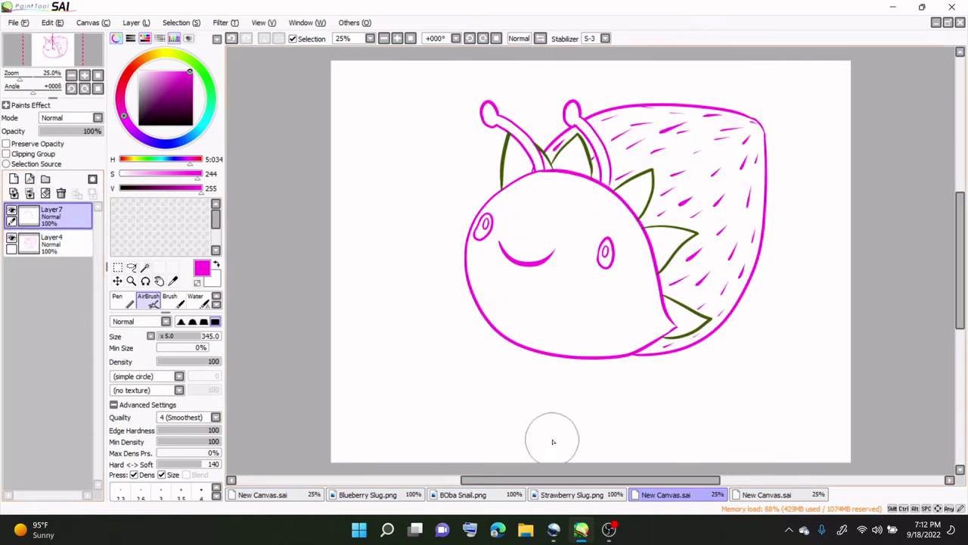
- Sample the light green from the leaf in the Strawberry Slug.png reference and return to the snail drawing
click(573, 495)
click(173, 282)
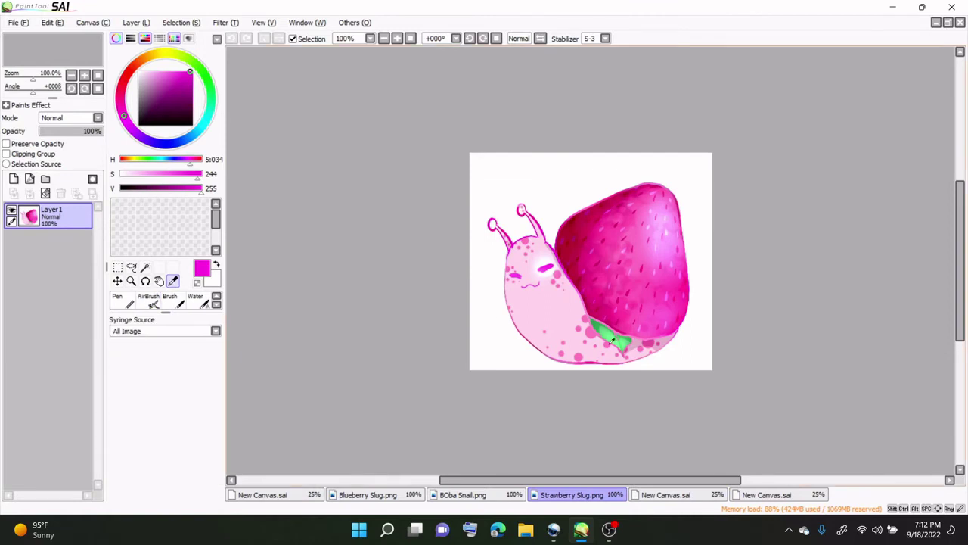
click(613, 333)
click(666, 494)
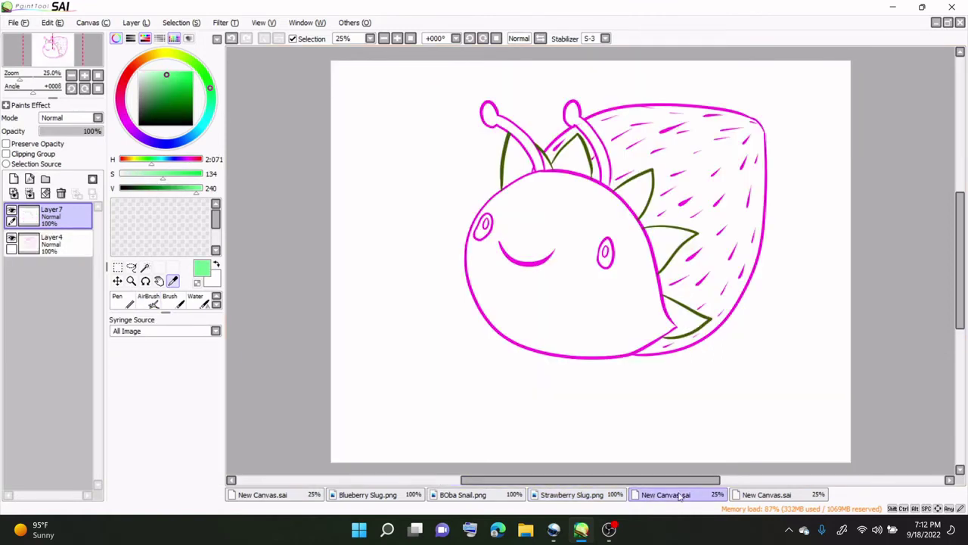
- Recolor the dark leaf lines light green with the airbrush on a new layer and merge the layers down into Layer4
click(14, 179)
click(149, 300)
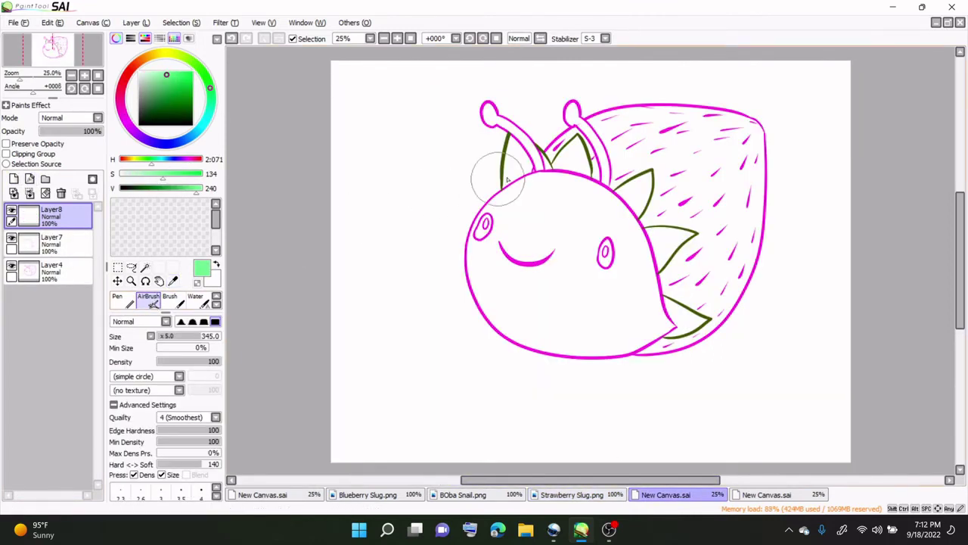
mouse_move(507, 173)
mouse_down()
mouse_move(522, 160)
mouse_move(603, 182)
mouse_move(638, 206)
mouse_move(663, 269)
mouse_move(666, 340)
mouse_up()
click(62, 194)
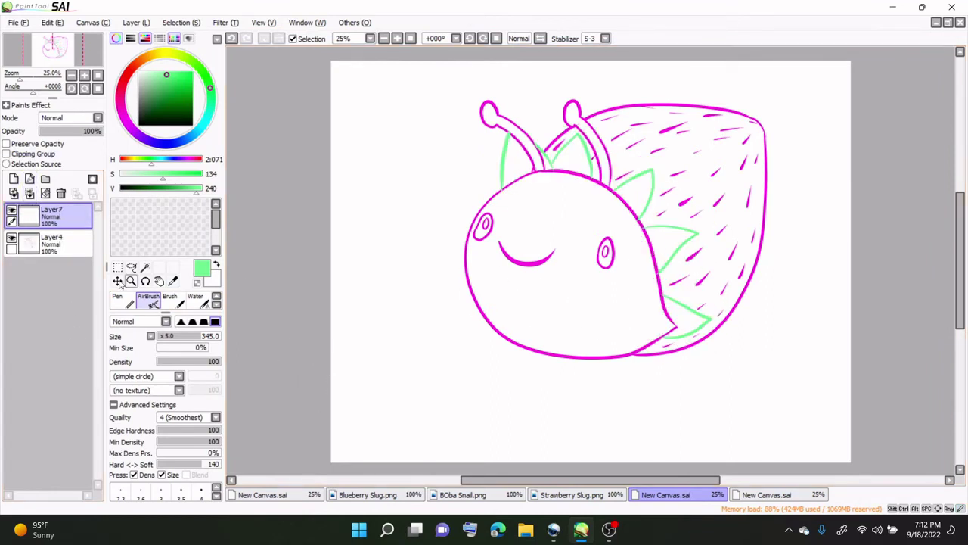
click(60, 244)
click(51, 218)
click(30, 194)
- Select the whole snail silhouette by wand-selecting the empty background on Layer4 and inverting it, and add a new layer
click(146, 267)
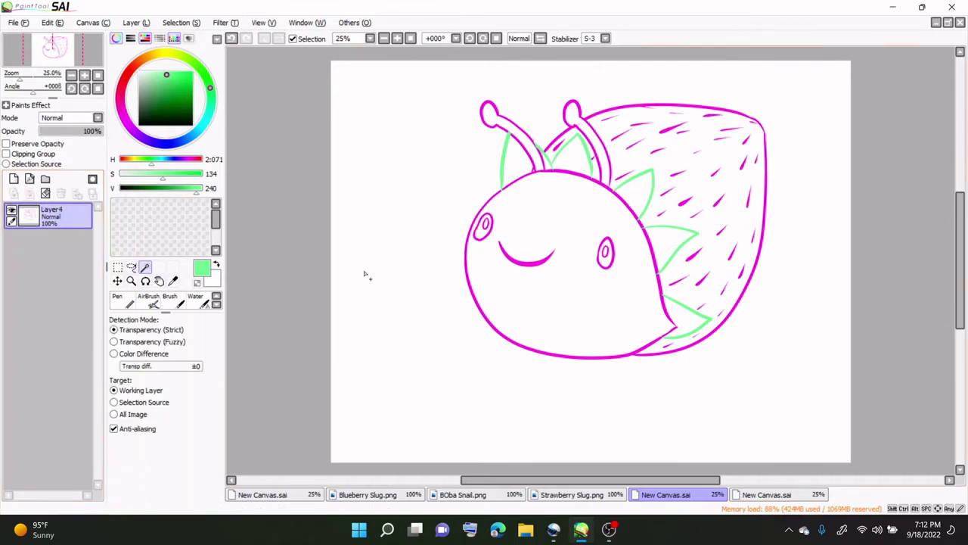
click(366, 273)
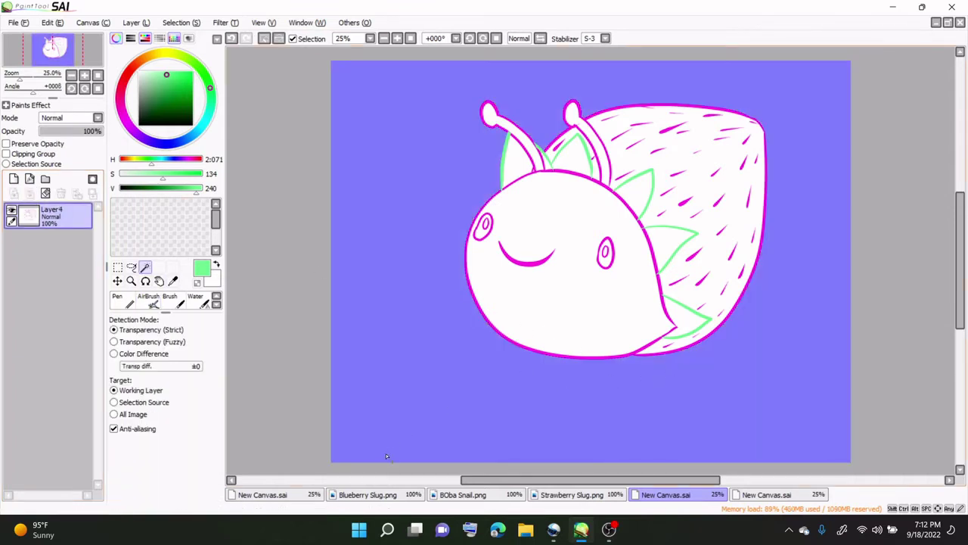
click(278, 39)
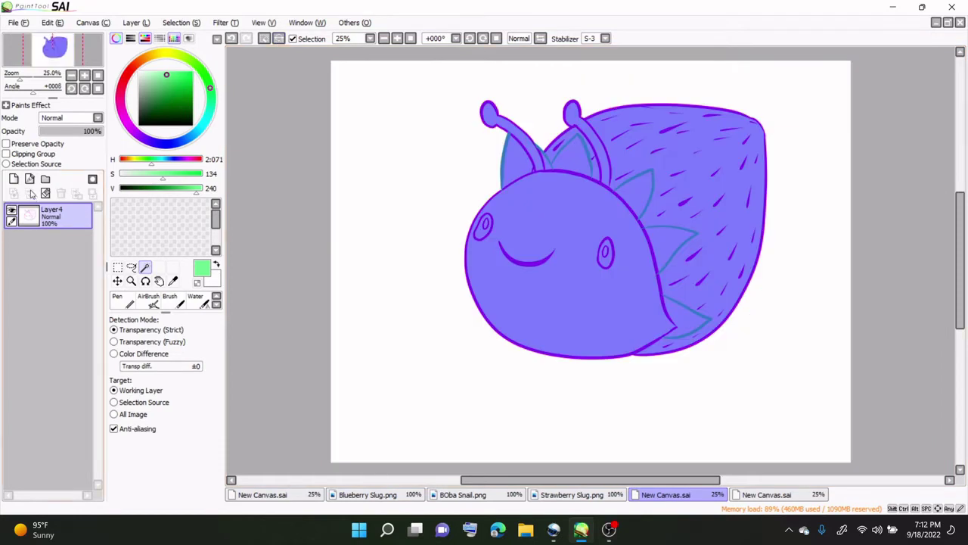
click(13, 179)
- Sample the pink of the shell from the Strawberry Slug.png reference and return to the snail drawing
click(567, 494)
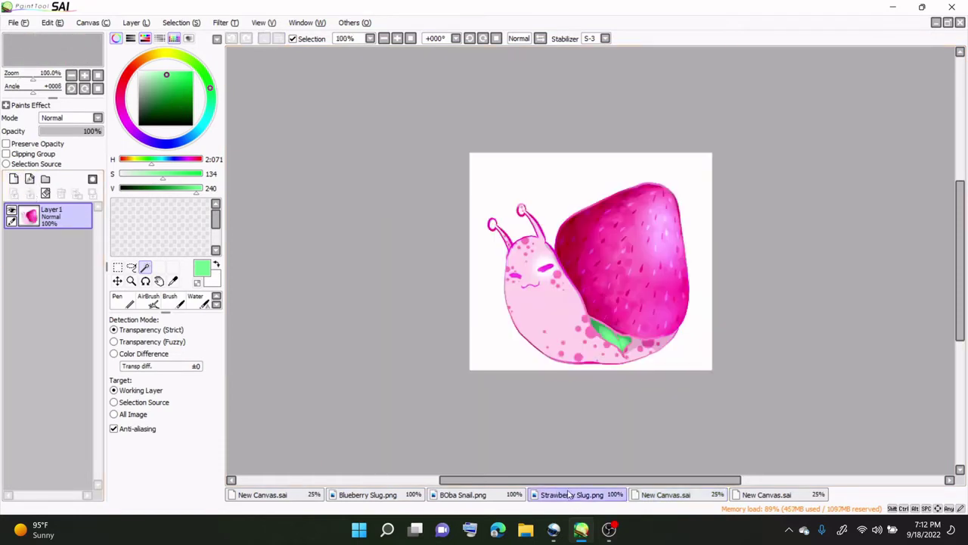
click(172, 281)
click(647, 252)
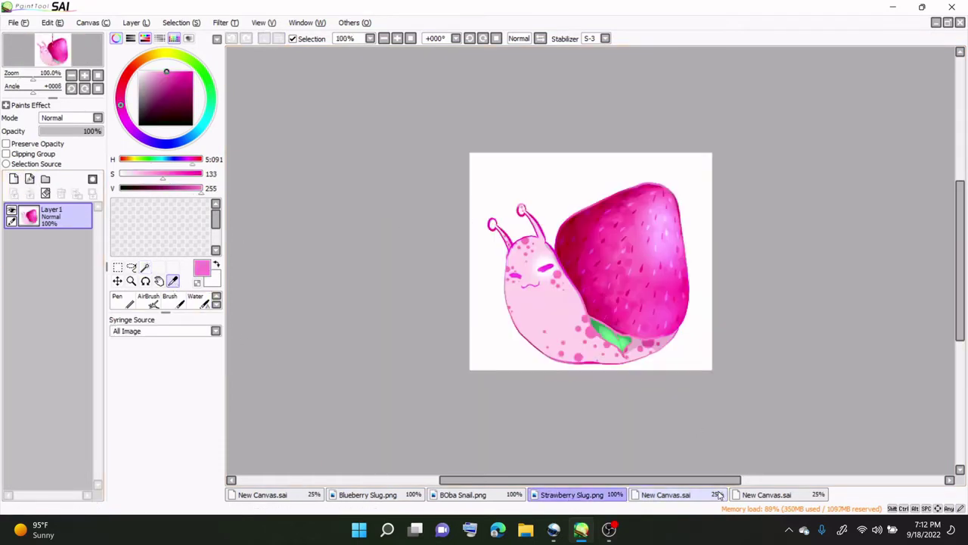
click(666, 494)
- Fill the selected snail silhouette with pink using the airbrush at size 345 and move that layer below Layer4
click(151, 301)
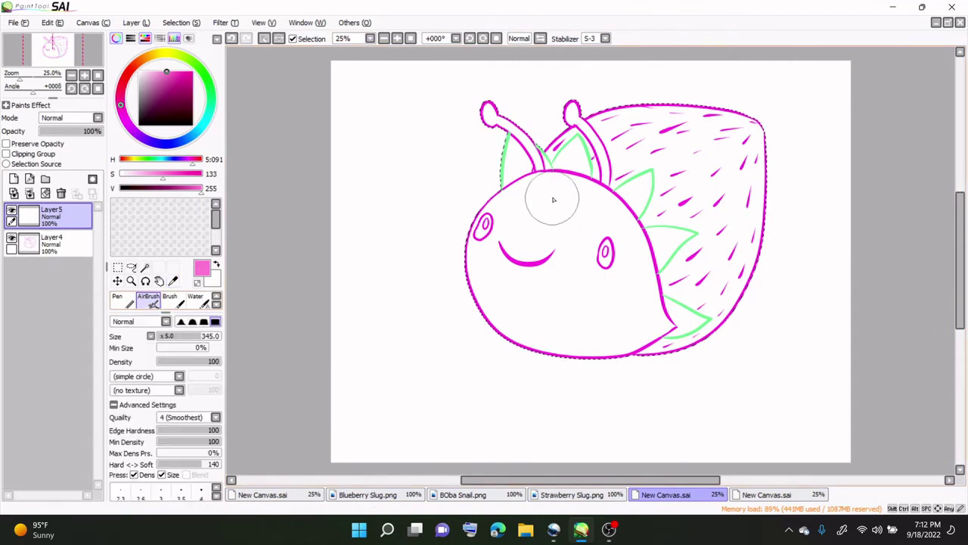
mouse_move(551, 195)
mouse_down()
mouse_move(501, 211)
mouse_move(480, 277)
mouse_move(524, 333)
mouse_move(589, 361)
mouse_move(670, 353)
mouse_move(707, 333)
mouse_move(742, 285)
mouse_move(761, 196)
mouse_move(735, 121)
mouse_move(596, 127)
mouse_move(538, 168)
mouse_move(562, 141)
mouse_move(571, 100)
mouse_move(525, 123)
mouse_move(491, 106)
mouse_move(578, 124)
mouse_move(600, 206)
mouse_move(618, 166)
mouse_move(726, 160)
mouse_move(659, 178)
mouse_move(639, 198)
mouse_move(738, 209)
mouse_move(674, 305)
mouse_move(613, 337)
mouse_move(556, 330)
mouse_move(562, 275)
mouse_move(544, 258)
mouse_move(574, 194)
mouse_move(525, 219)
mouse_up()
drag(72, 228, 68, 253)
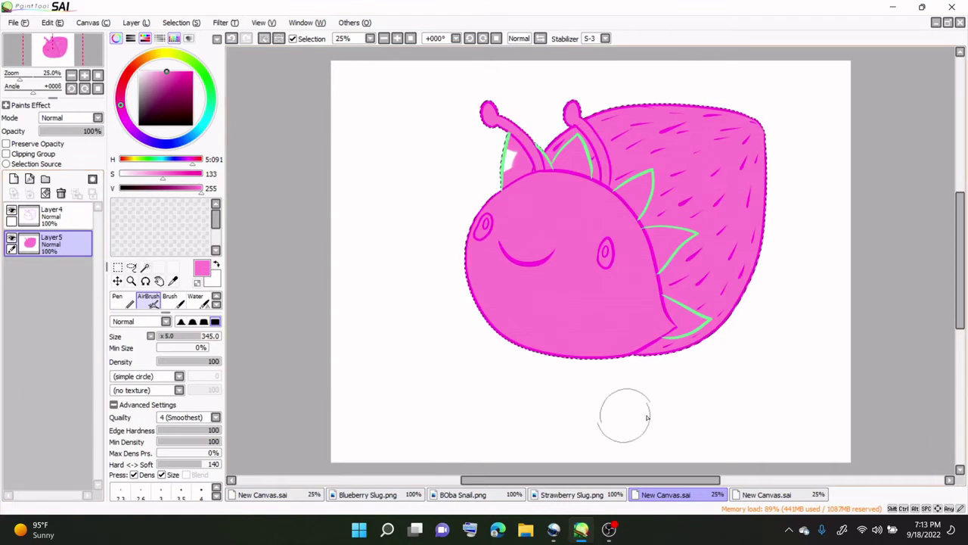
- Sample the leaf green from the Strawberry Slug.png reference and switch to a paler green back in the snail drawing
click(575, 495)
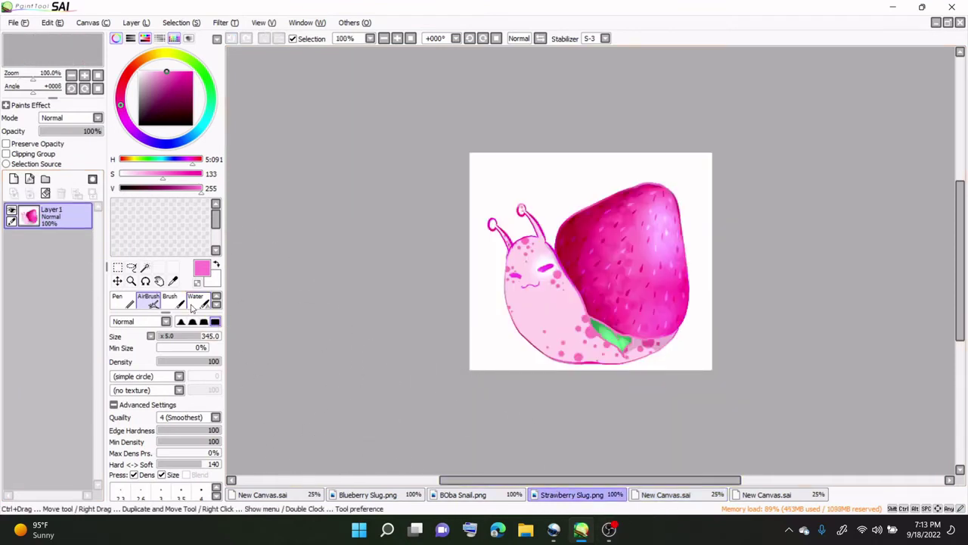
click(173, 280)
click(614, 331)
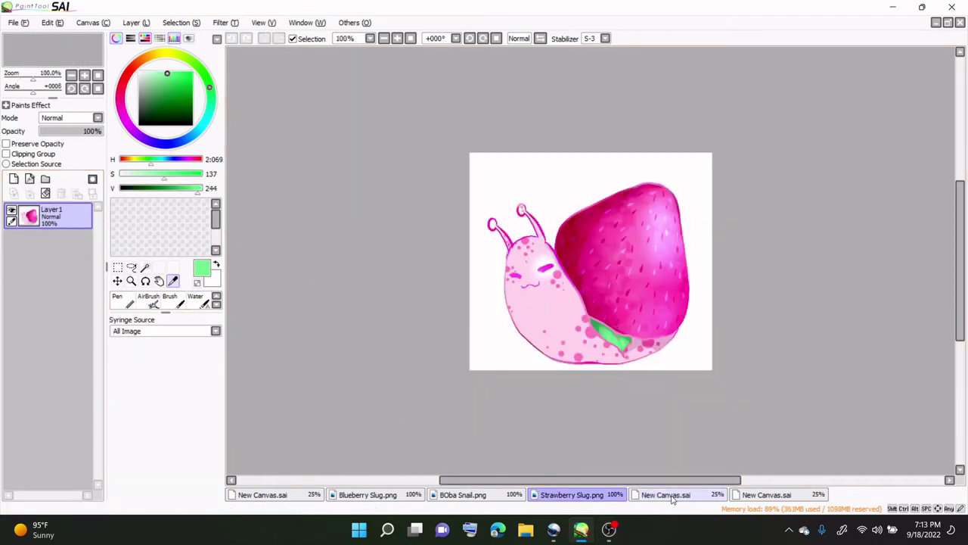
click(665, 494)
click(503, 157)
- Paint all the leaves pale green on a new layer above the pink base with the airbrush at size 105, and clear the selection
click(151, 300)
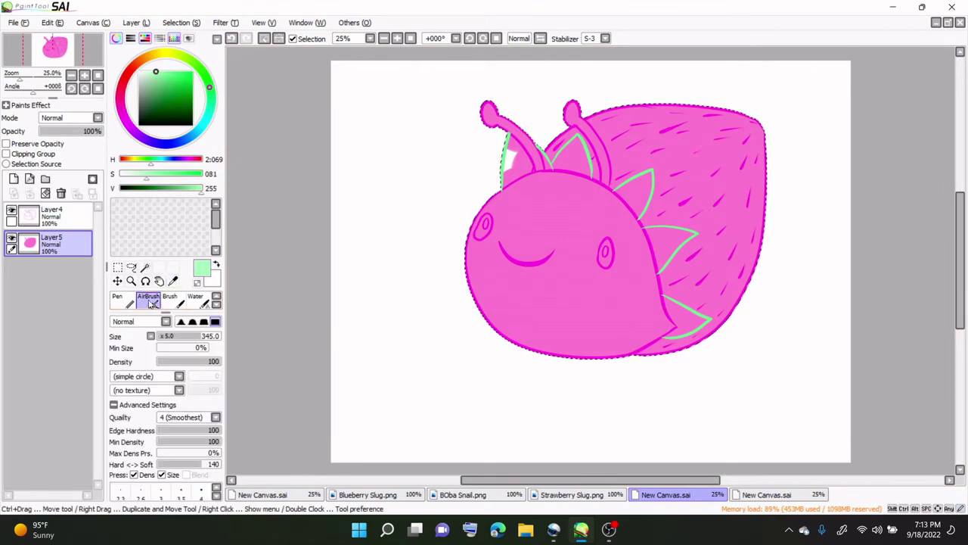
click(13, 179)
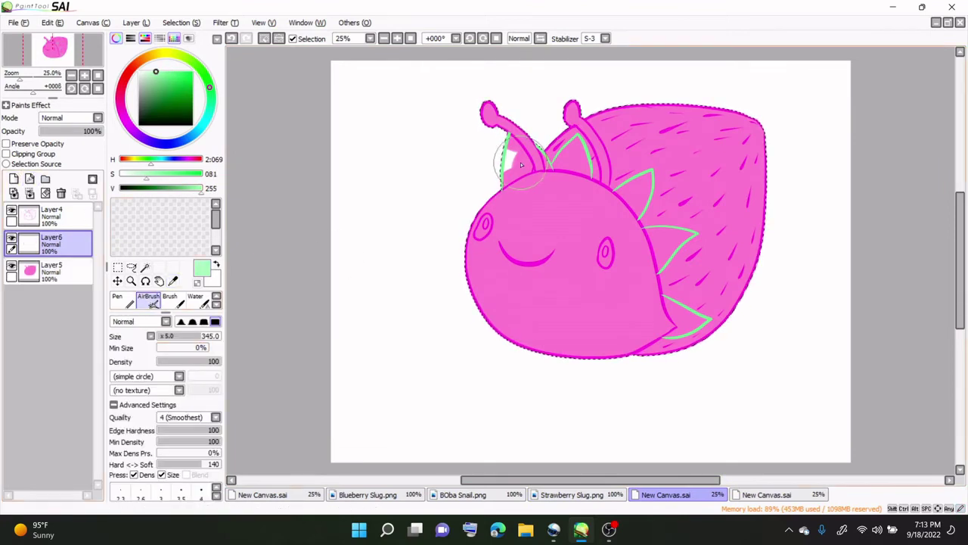
click(171, 336)
mouse_move(530, 156)
mouse_down()
mouse_move(574, 149)
mouse_move(618, 179)
mouse_move(616, 193)
mouse_move(651, 173)
mouse_move(641, 195)
mouse_move(650, 188)
mouse_move(620, 194)
mouse_up()
mouse_move(654, 242)
mouse_down()
mouse_move(661, 271)
mouse_move(694, 235)
mouse_move(658, 228)
mouse_move(668, 232)
mouse_move(663, 254)
mouse_up()
mouse_move(688, 301)
mouse_down()
mouse_move(670, 306)
mouse_move(702, 321)
mouse_move(666, 337)
mouse_move(681, 327)
mouse_up()
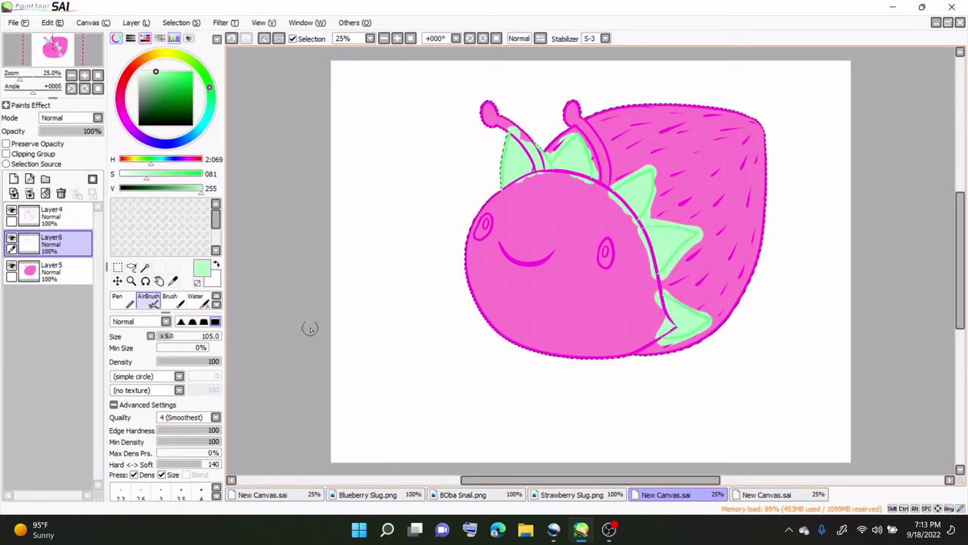
click(117, 267)
click(380, 271)
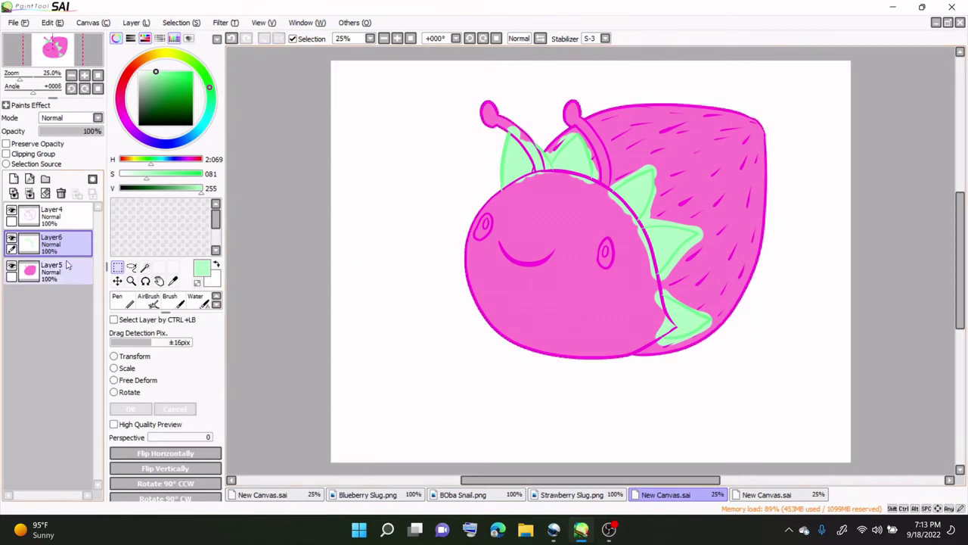
- Hide Layer6 and Layer5 and select the interiors of all the leaves on Layer4 with the Magic Wand
click(61, 216)
click(143, 269)
click(11, 238)
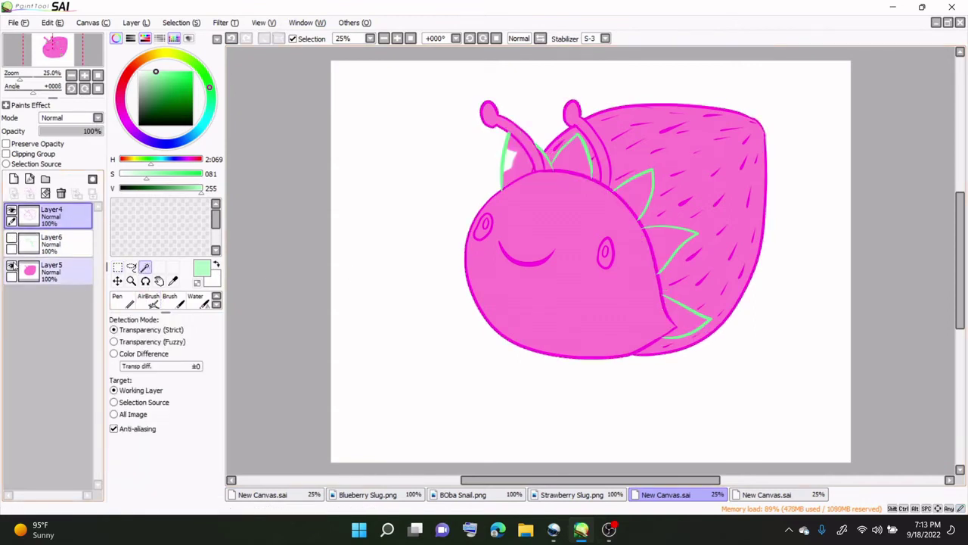
click(11, 266)
click(511, 168)
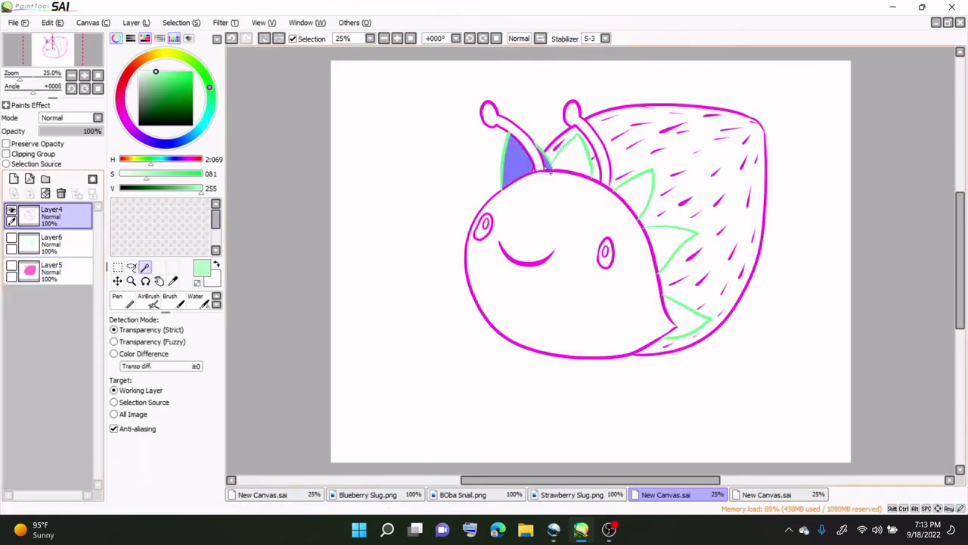
click(577, 164)
click(636, 196)
click(671, 257)
click(677, 329)
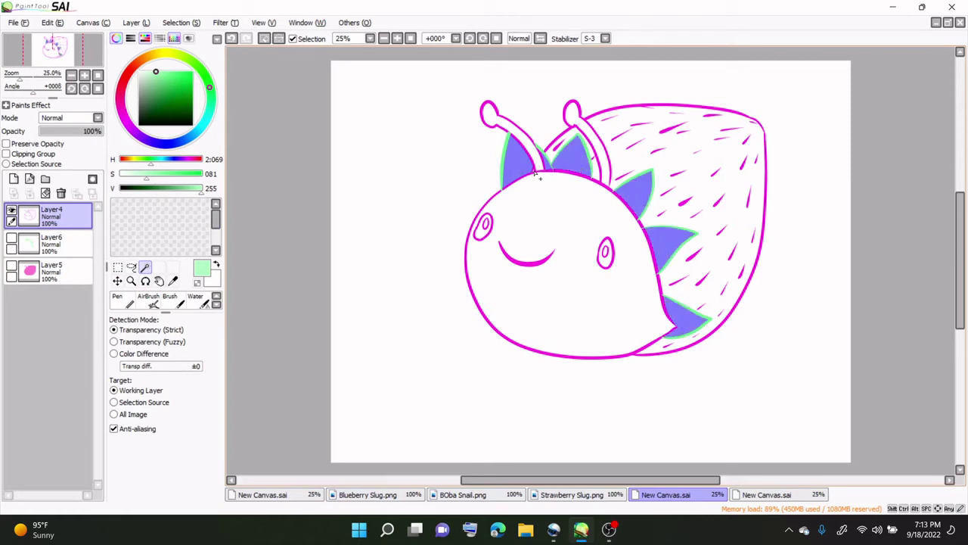
- Refine the leaf selection near the base of the front antenna with the Select and Deselect brushes
click(398, 39)
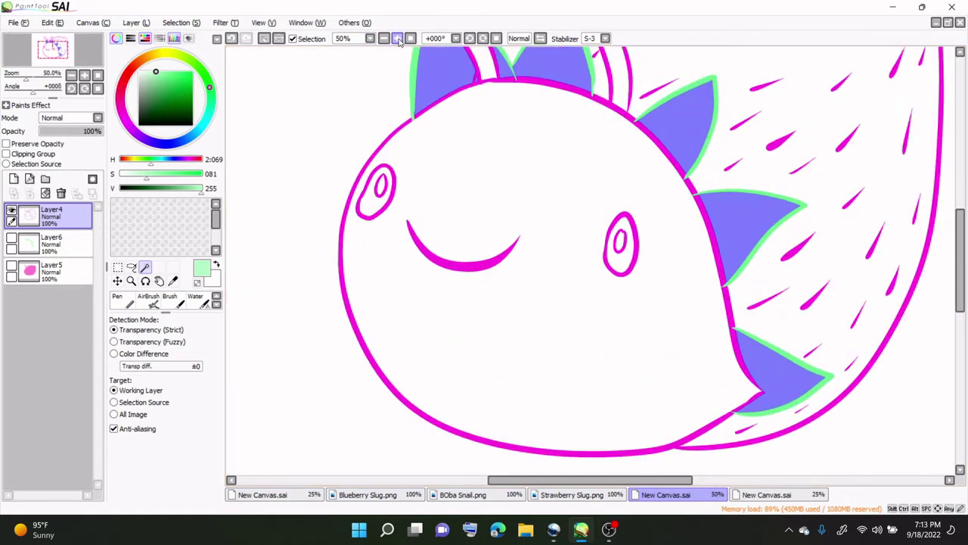
click(215, 305)
click(175, 303)
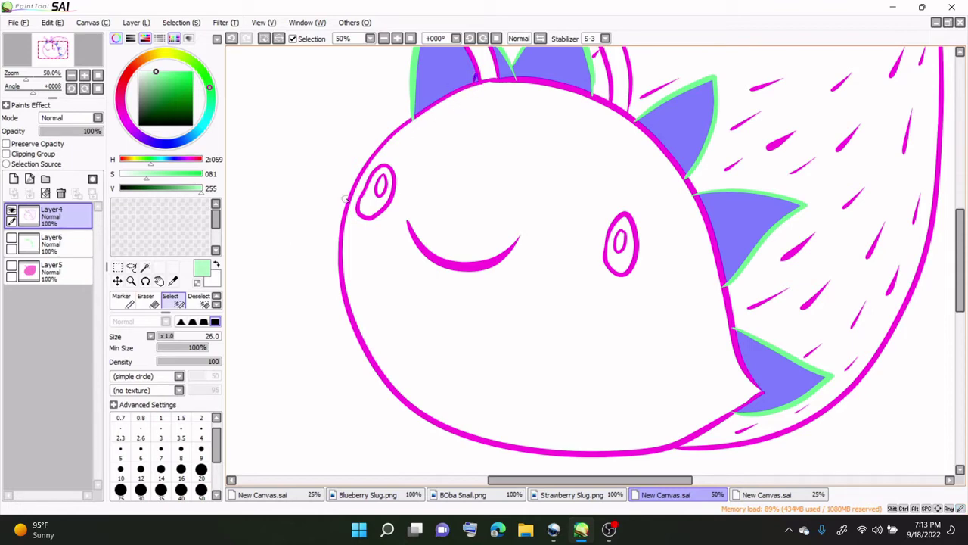
click(199, 299)
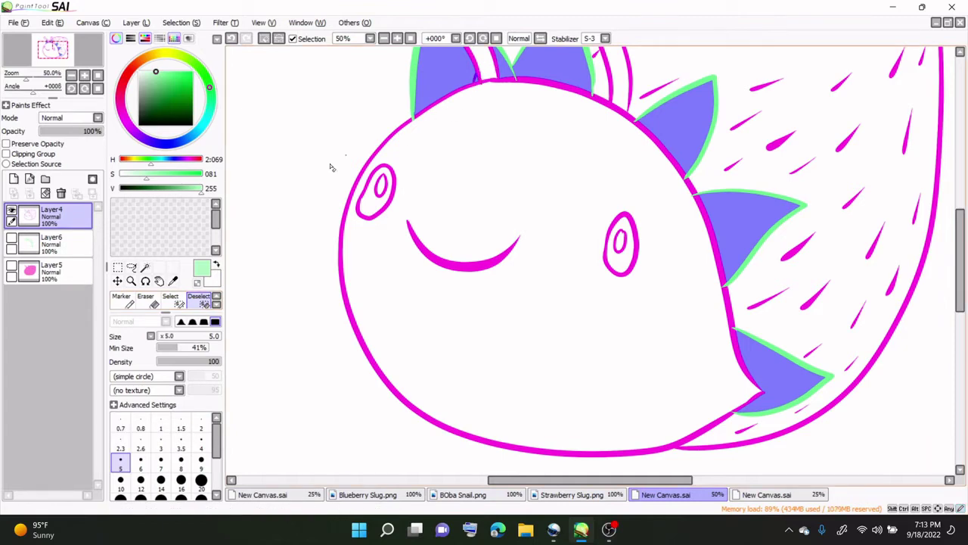
- Show Layer6, invert the leaf selection and cut away the green paint outside the leaves
click(51, 242)
click(51, 269)
click(52, 242)
click(11, 238)
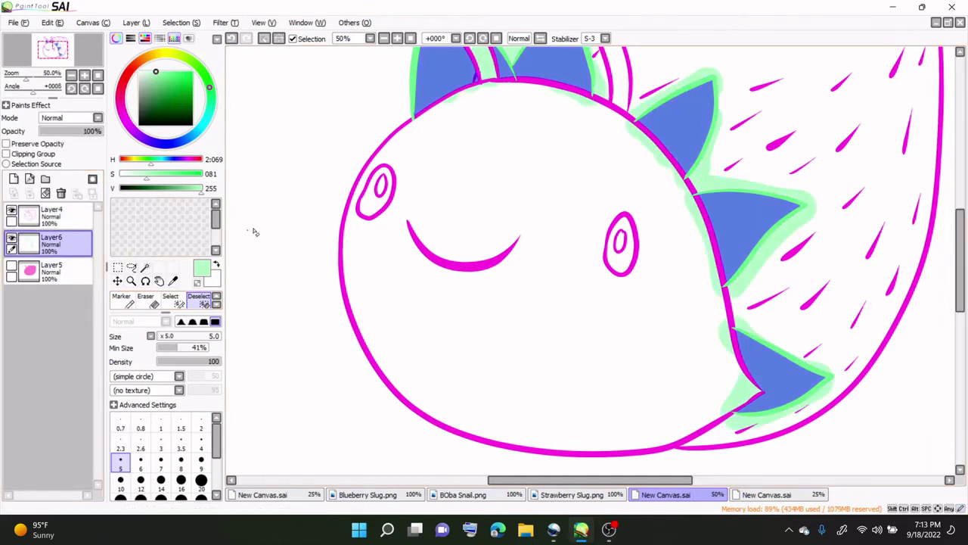
click(279, 38)
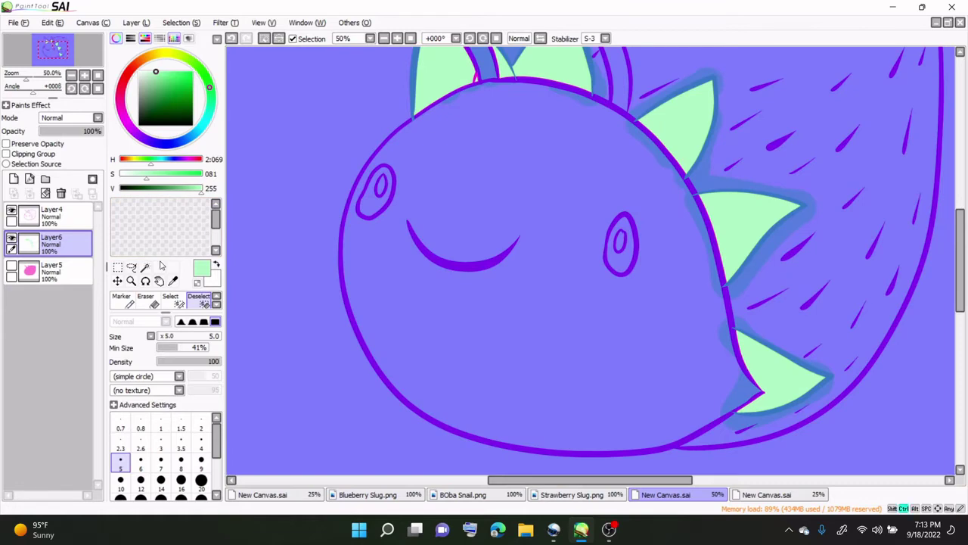
key(ctrl+x)
- Clean up the front antenna's base on Layer4 with the eraser and patch the head outline with sampled magenta, airbrush size 10
click(67, 225)
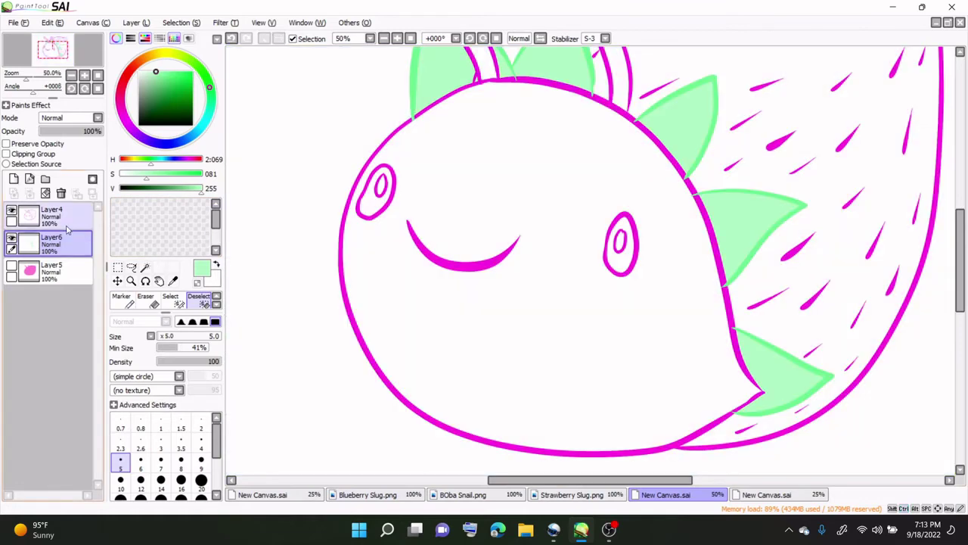
click(153, 301)
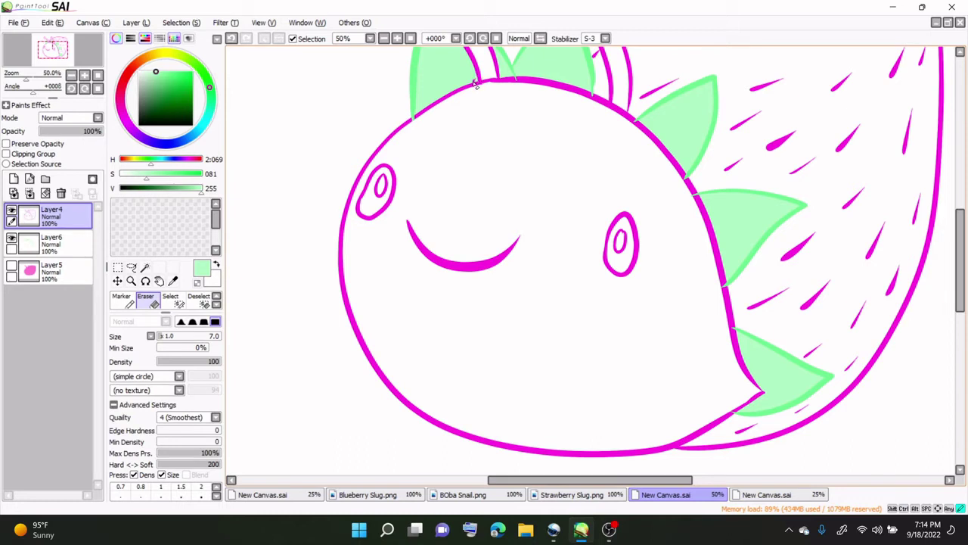
click(172, 281)
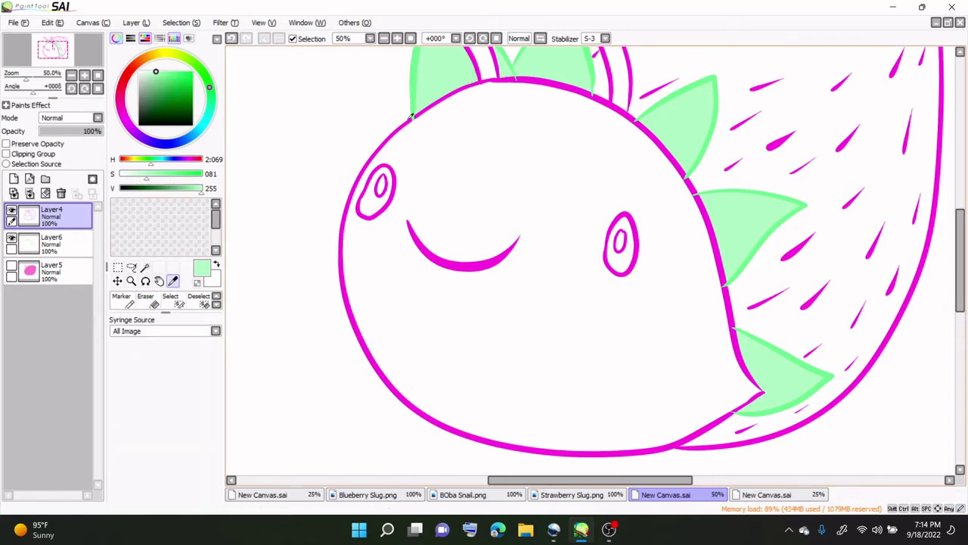
click(410, 117)
scroll(148, 301, up, 1)
click(148, 299)
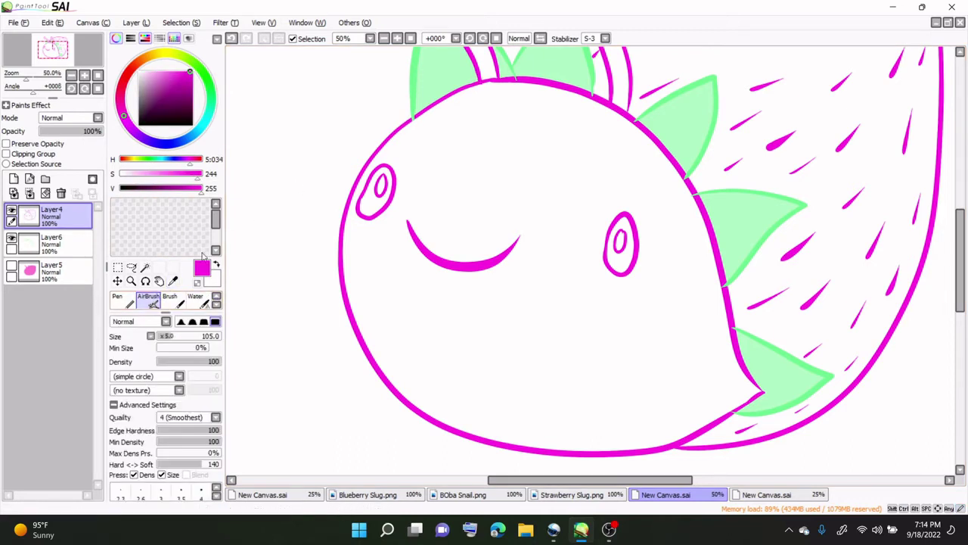
click(159, 335)
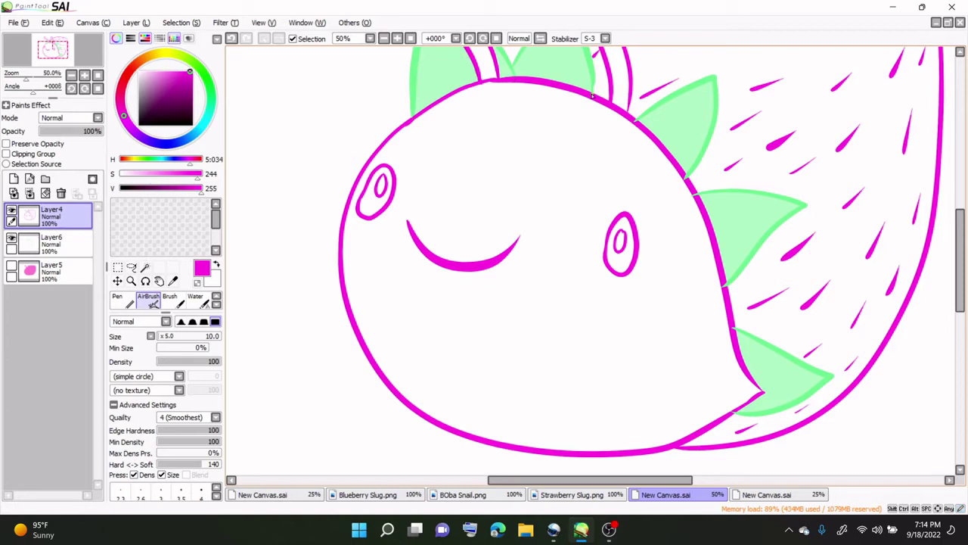
- Close and smooth the magenta body outline where the leaves meet it, using the airbrush and eraser in a mirrored view
click(541, 40)
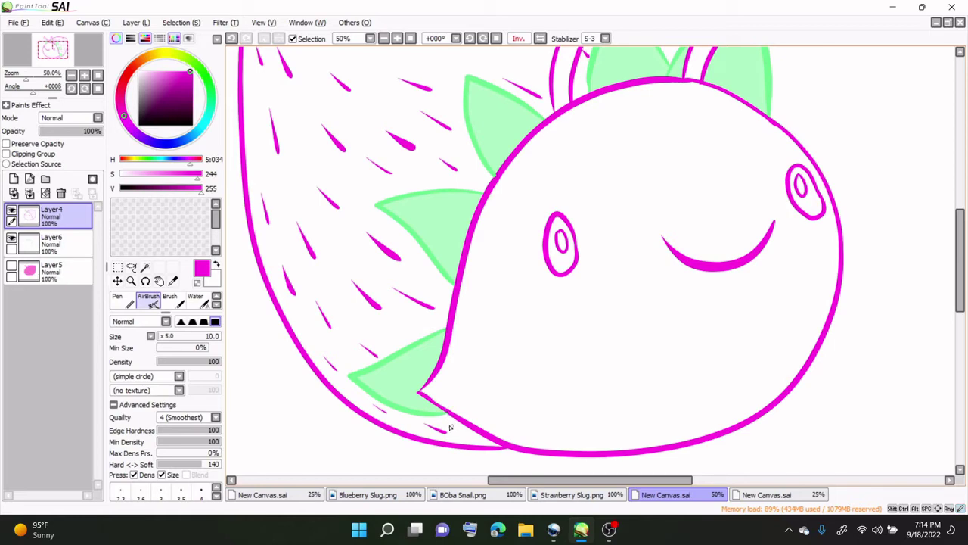
key(e)
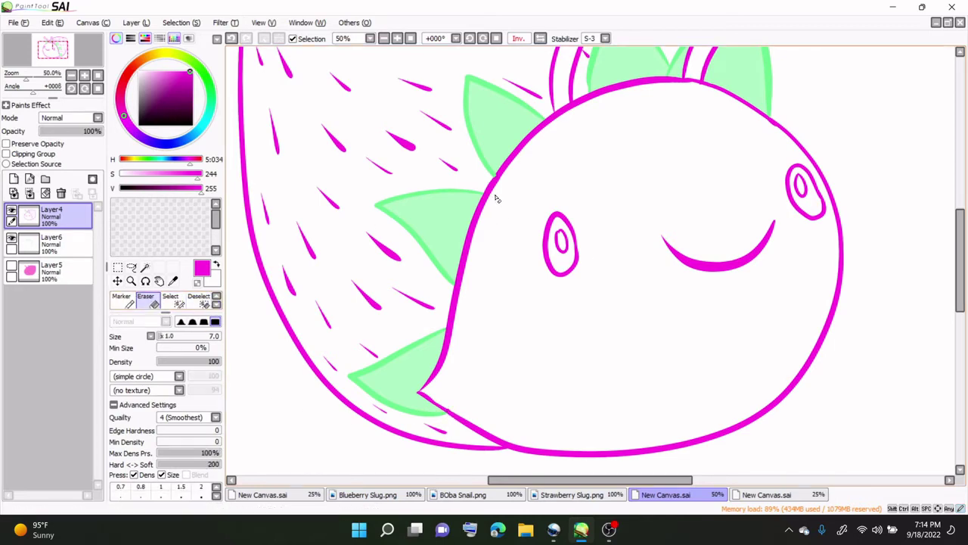
scroll(156, 303, up, 1)
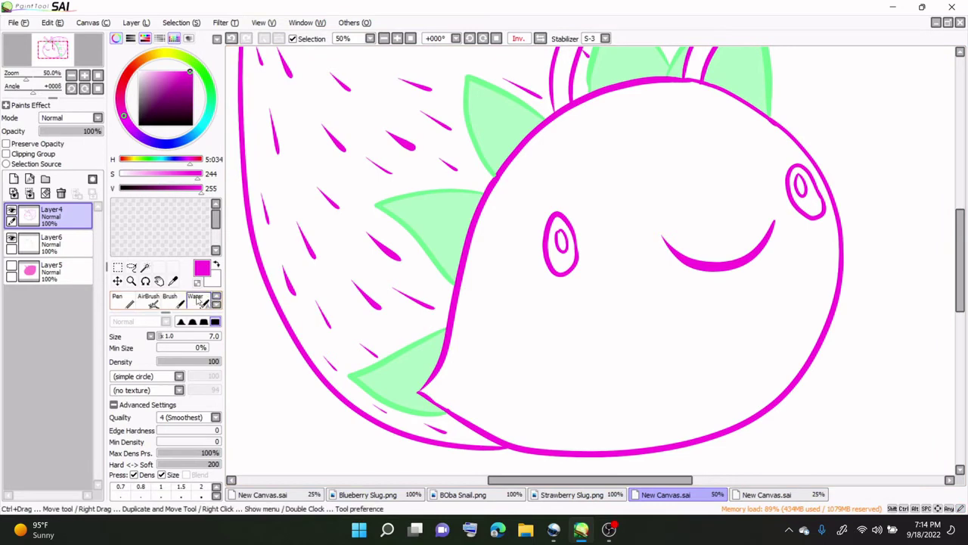
click(154, 302)
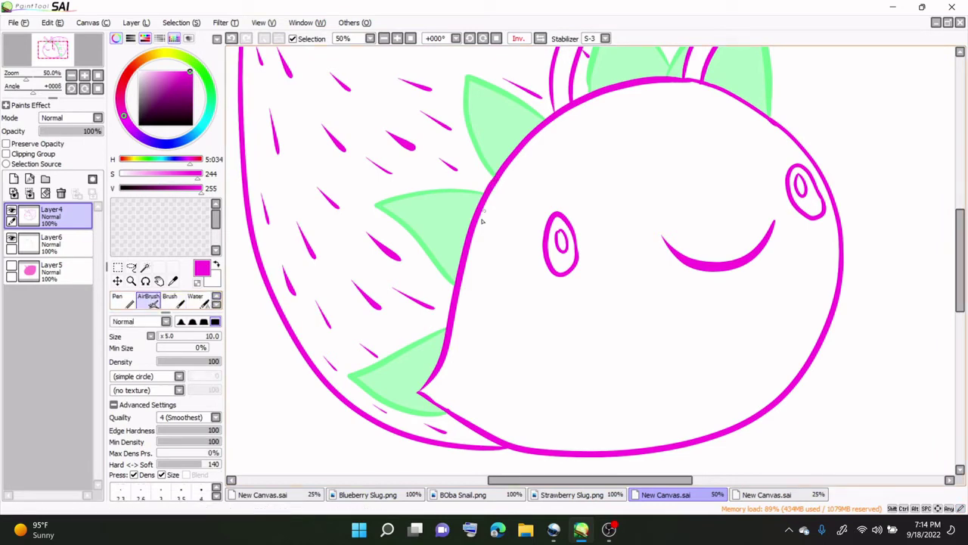
click(541, 40)
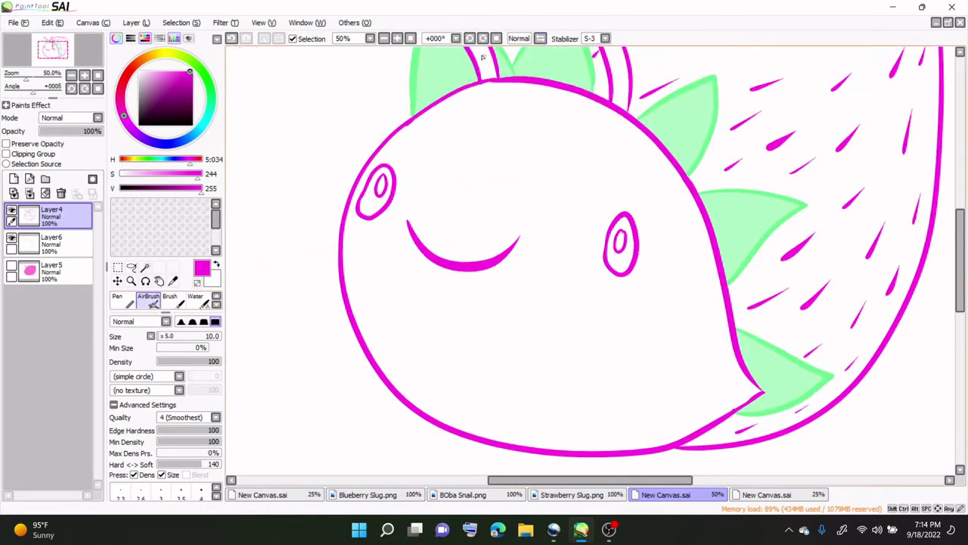
- Show the pink base on Layer5, make it active, and check the shaded golden slime canvas as a reference
click(383, 39)
click(11, 269)
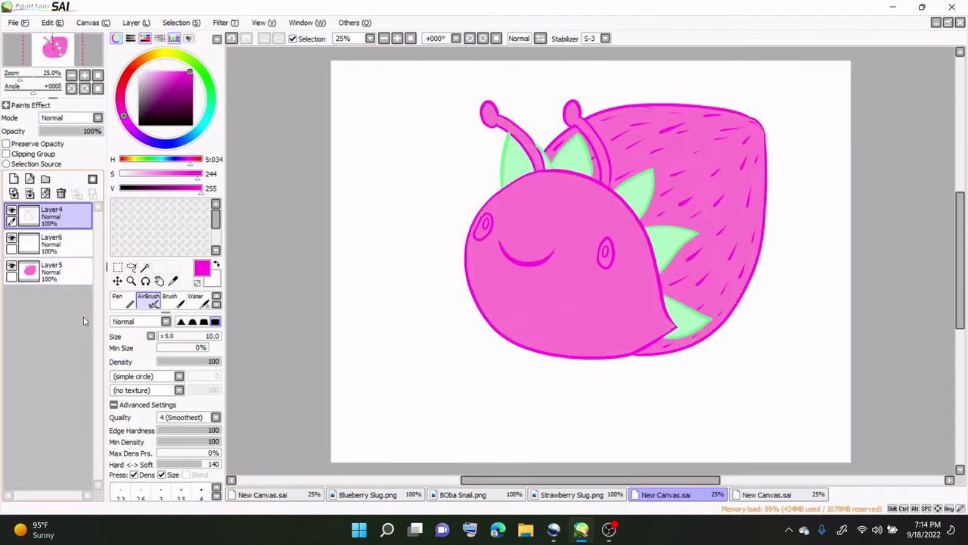
click(56, 271)
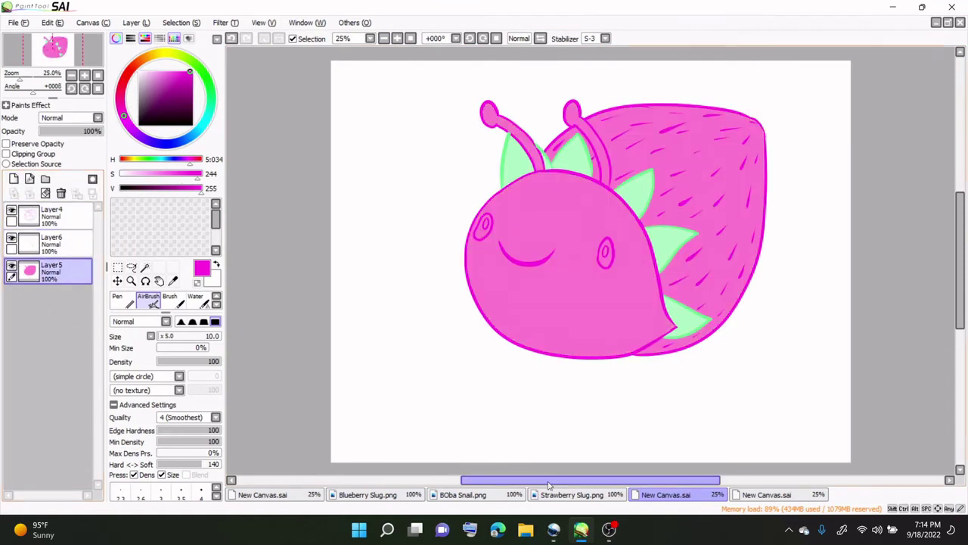
click(569, 495)
click(748, 500)
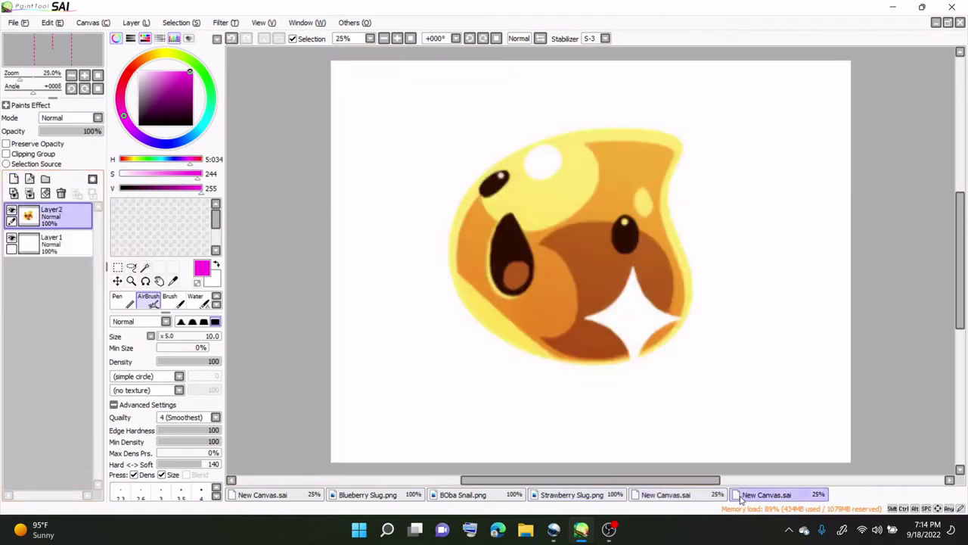
click(698, 500)
click(725, 501)
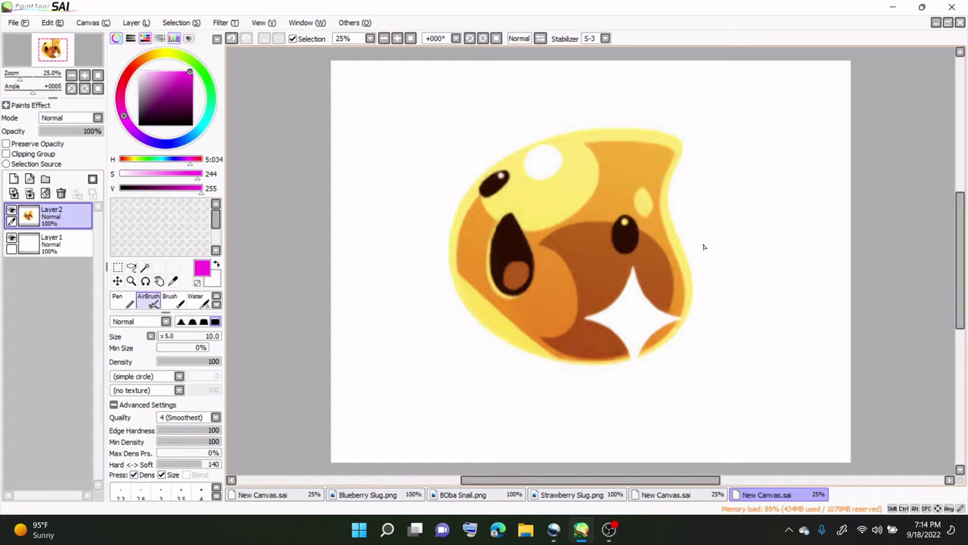
click(693, 500)
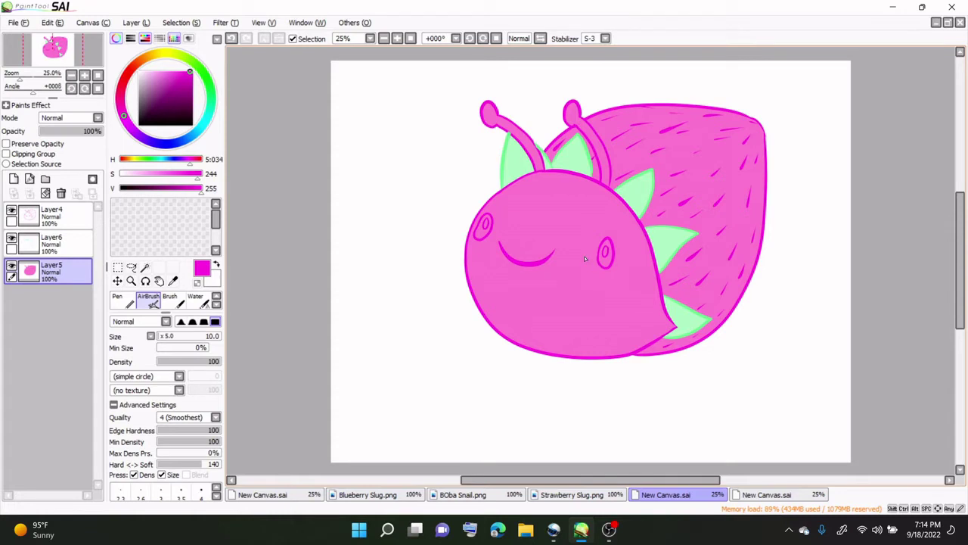
- Add a new layer above Layer5 and sample dark crimson from the shaded shell in Strawberry Slug.png
click(14, 178)
click(168, 100)
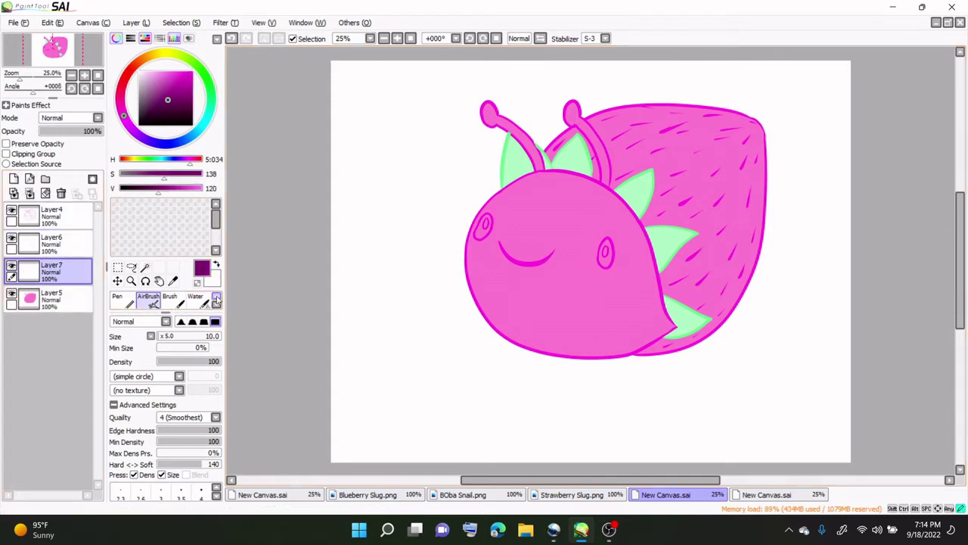
click(165, 336)
click(594, 497)
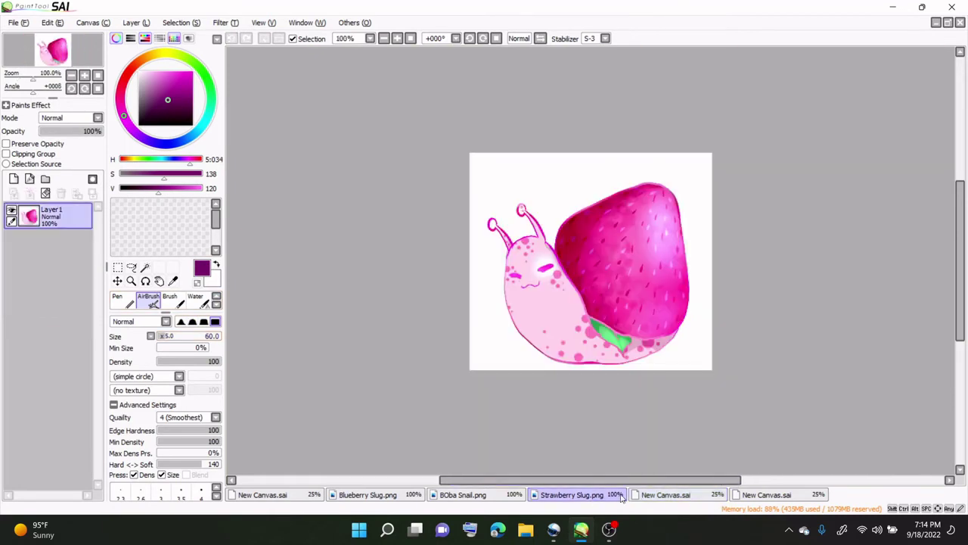
click(173, 281)
click(594, 230)
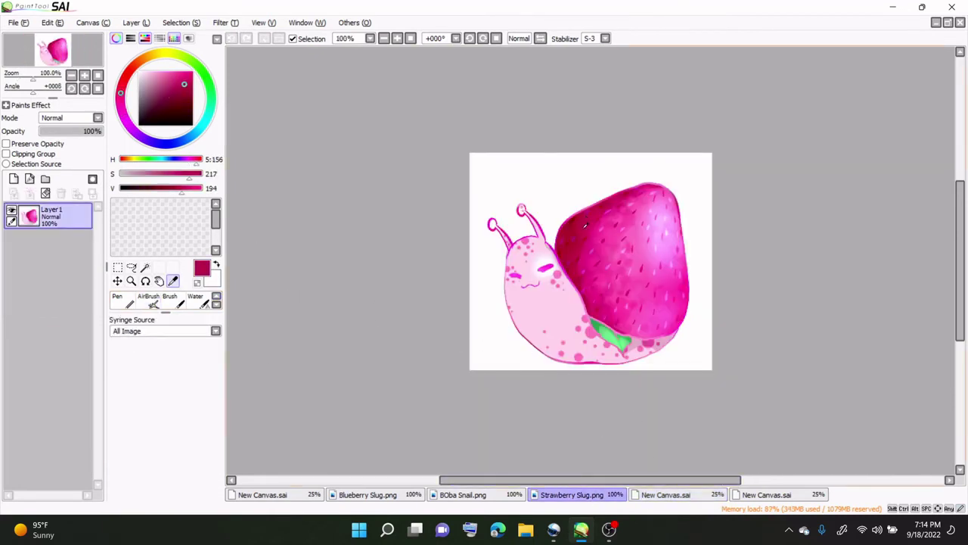
click(644, 494)
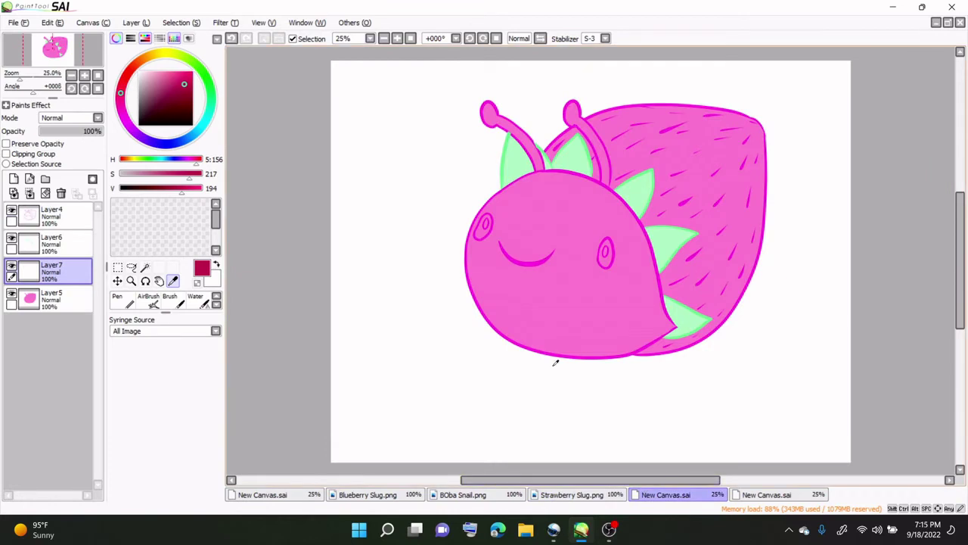
- Airbrush crimson shading at size 205 along the shell's edges, around the leaves and along the head's rim, clipped to the pink base
click(155, 300)
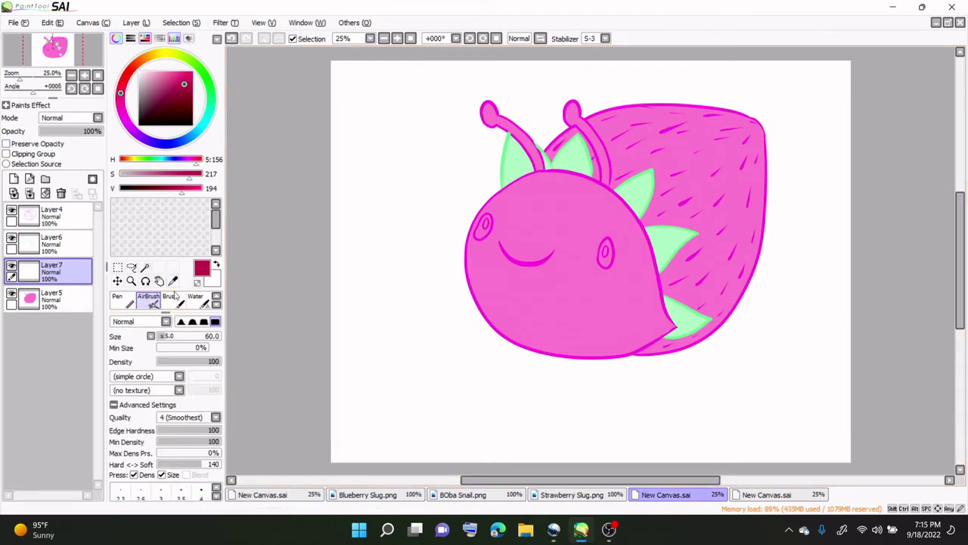
click(183, 336)
mouse_move(550, 176)
mouse_down()
mouse_move(600, 127)
mouse_move(767, 123)
mouse_move(763, 241)
mouse_move(714, 333)
mouse_move(637, 352)
mouse_move(702, 315)
mouse_move(671, 300)
mouse_move(666, 283)
mouse_move(691, 248)
mouse_move(682, 233)
mouse_move(635, 227)
mouse_move(646, 174)
mouse_move(606, 190)
mouse_move(587, 154)
mouse_up()
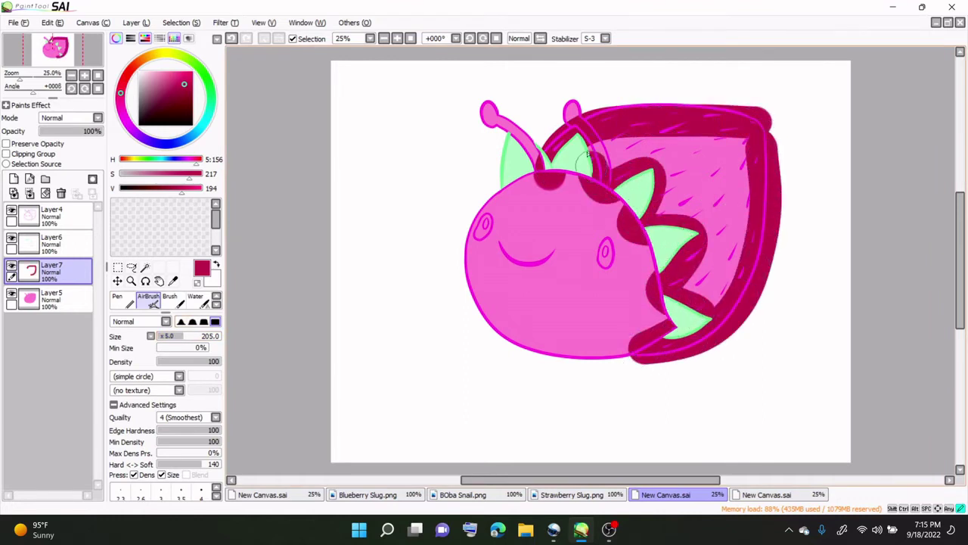
click(6, 154)
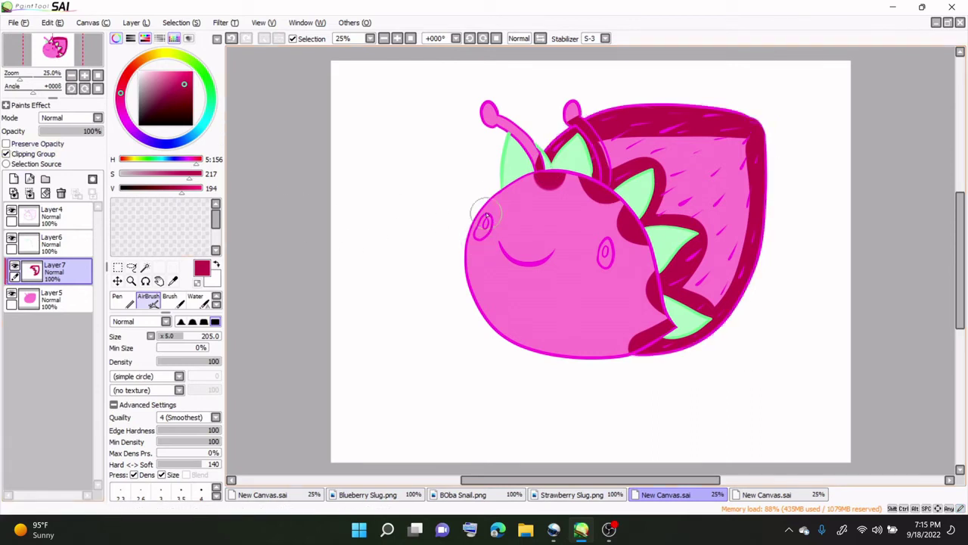
mouse_move(486, 216)
mouse_down()
mouse_move(532, 181)
mouse_move(581, 193)
mouse_move(627, 224)
mouse_move(649, 305)
mouse_move(625, 356)
mouse_up()
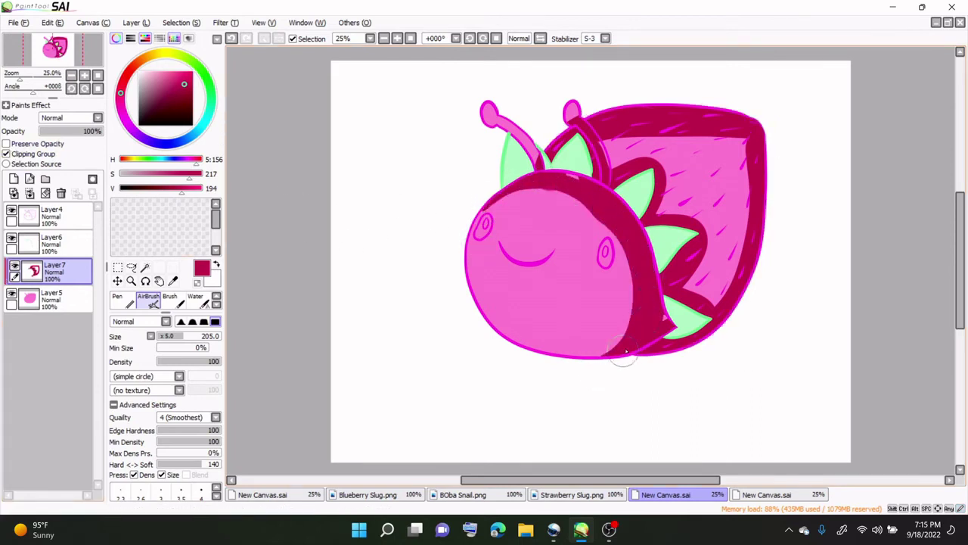
mouse_move(505, 198)
mouse_down()
mouse_move(465, 225)
mouse_move(463, 243)
mouse_up()
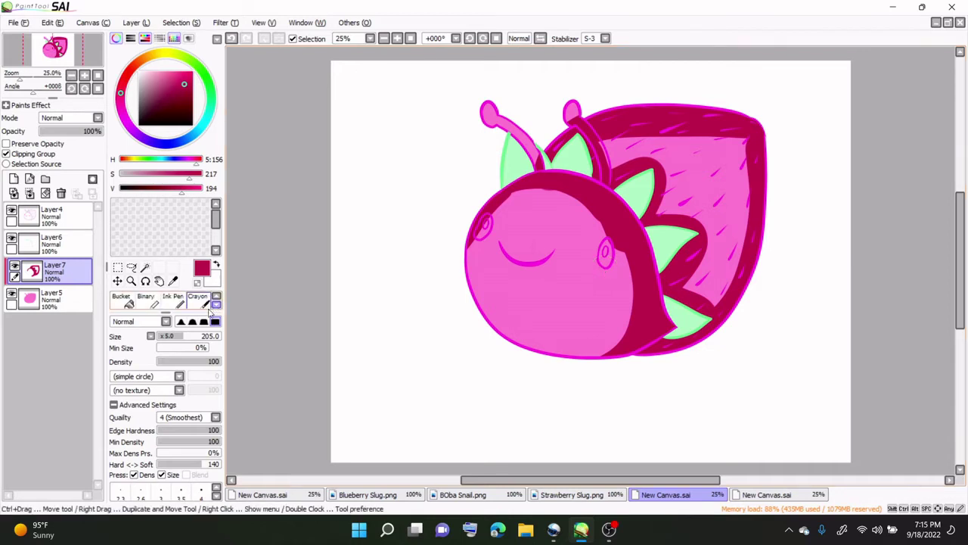
- Soften the inner edge of the head's crimson shading with the Blur brush at size 120
click(200, 302)
click(217, 305)
click(202, 301)
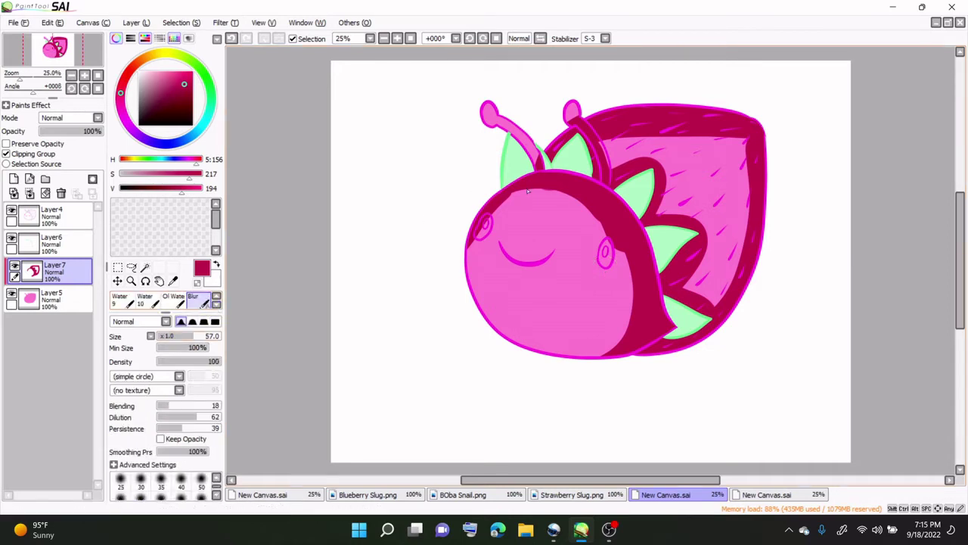
key(bracketright)
key(bracketright)
key(bracketright)
key(bracketright)
click(201, 495)
mouse_move(467, 264)
mouse_down()
mouse_move(531, 193)
mouse_move(582, 198)
mouse_move(628, 263)
mouse_move(576, 362)
mouse_up()
- Blend the crimson shading on the head and shell broadly into the pink base with the Blur brush at size 250
click(217, 496)
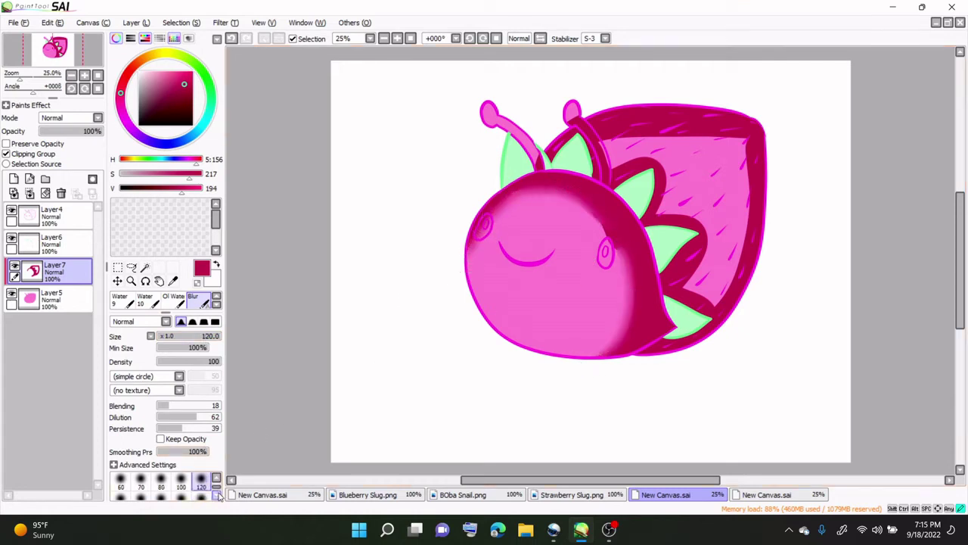
click(161, 497)
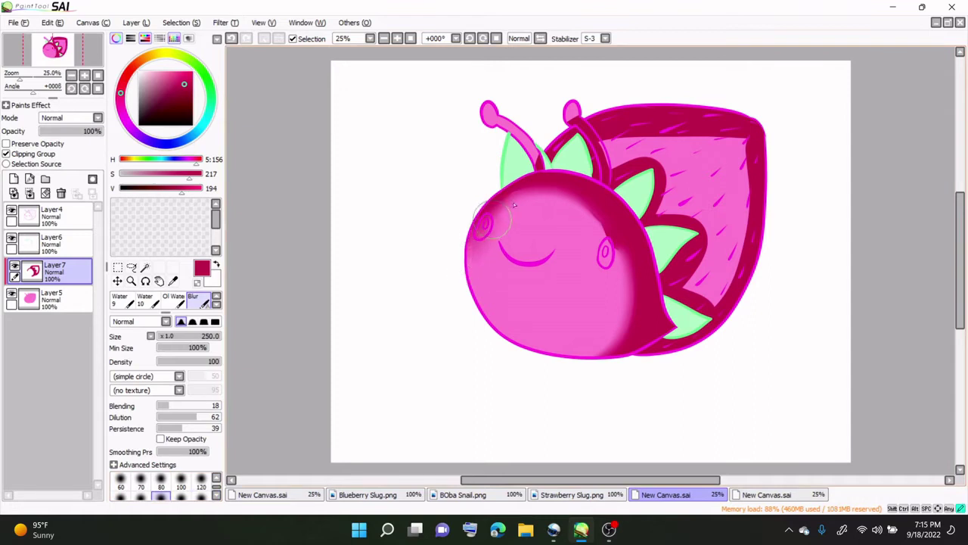
mouse_move(620, 276)
mouse_down()
mouse_move(595, 359)
mouse_move(627, 283)
mouse_move(469, 235)
mouse_up()
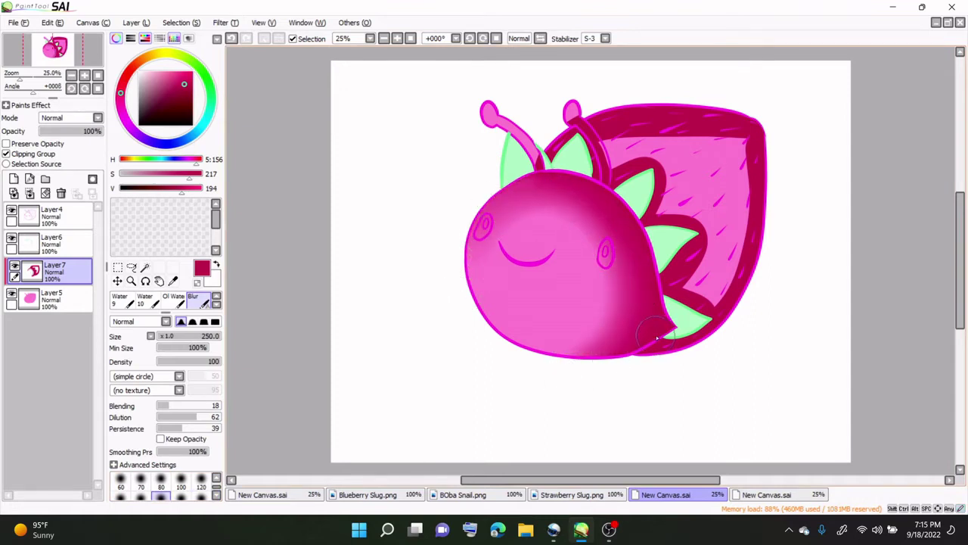
mouse_move(685, 320)
mouse_down()
mouse_move(747, 216)
mouse_move(746, 140)
mouse_move(742, 187)
mouse_move(687, 315)
mouse_move(721, 248)
mouse_move(724, 202)
mouse_move(655, 305)
mouse_move(733, 204)
mouse_move(723, 187)
mouse_move(650, 244)
mouse_move(734, 154)
mouse_move(631, 215)
mouse_move(702, 144)
mouse_move(601, 174)
mouse_move(664, 135)
mouse_move(590, 144)
mouse_move(672, 129)
mouse_move(540, 164)
mouse_move(660, 128)
mouse_move(587, 149)
mouse_move(573, 115)
mouse_move(580, 97)
mouse_move(544, 117)
mouse_up()
click(216, 303)
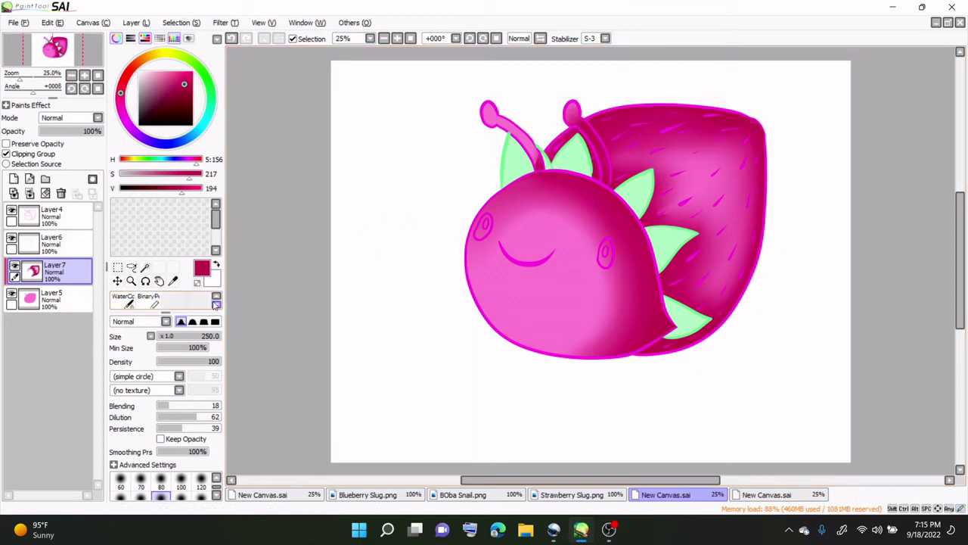
click(216, 298)
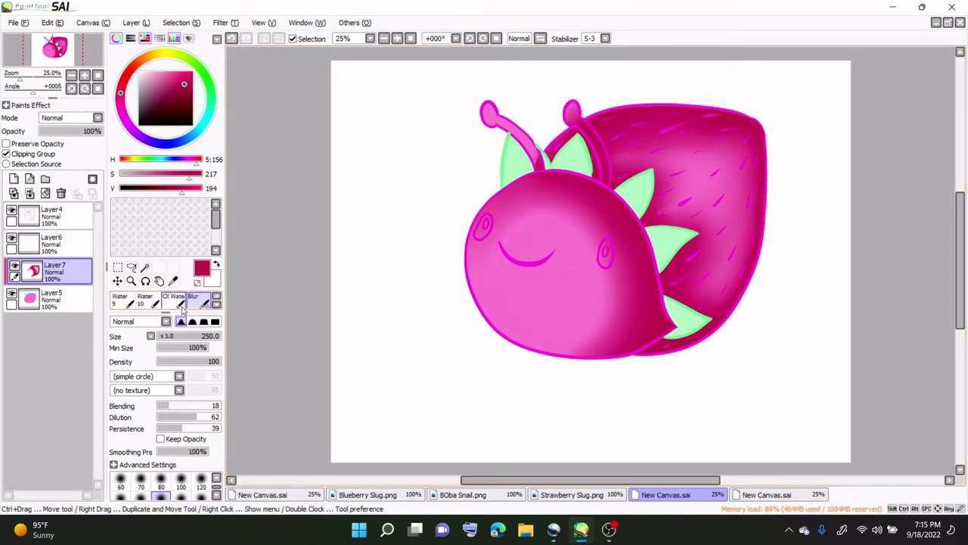
- Select the back antenna's interior from the Layer4 lines with the Magic Wand and clear the crimson shading inside it on Layer7
click(65, 224)
click(146, 267)
click(577, 118)
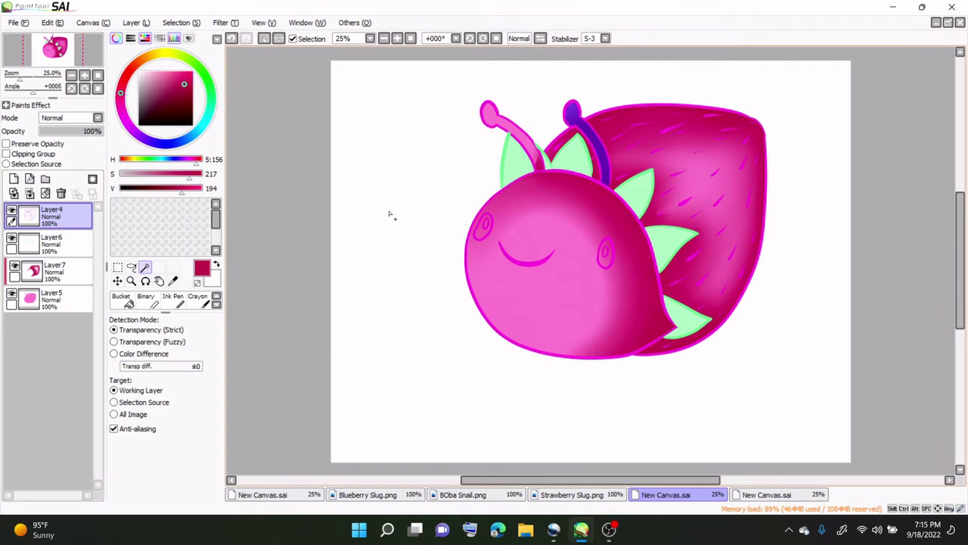
click(53, 271)
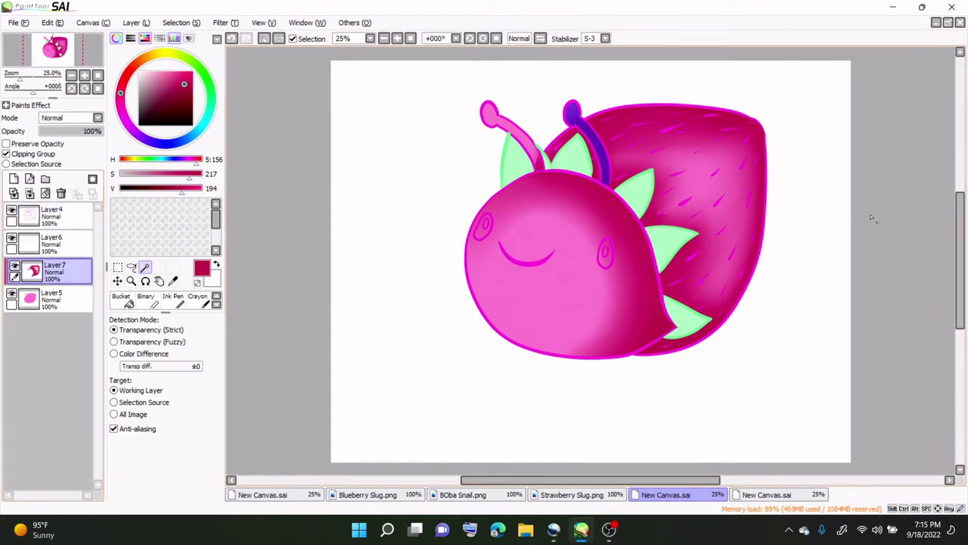
key(ctrl+d)
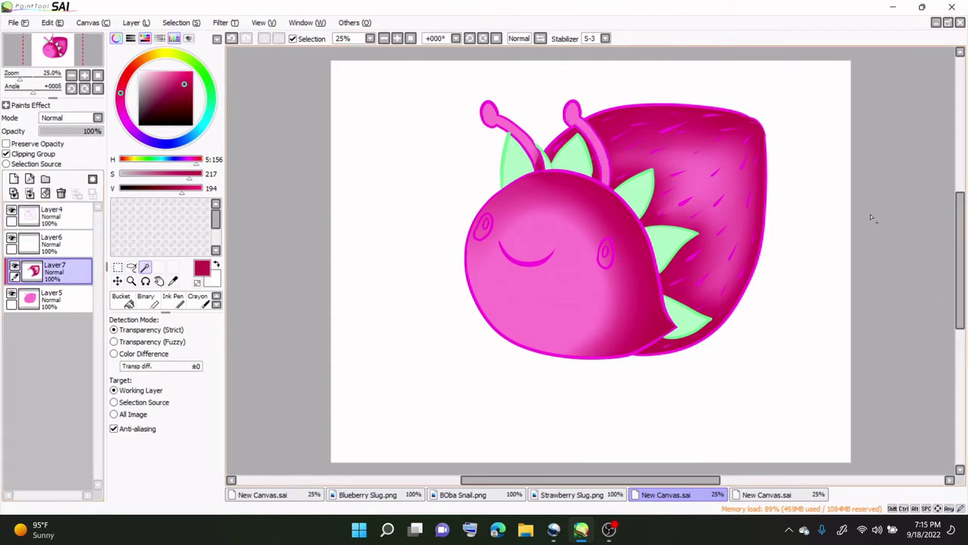
- On a new clipped layer above Layer7, airbrush crimson shading at size 85 on the bases and tips of both antennae
click(217, 296)
click(148, 299)
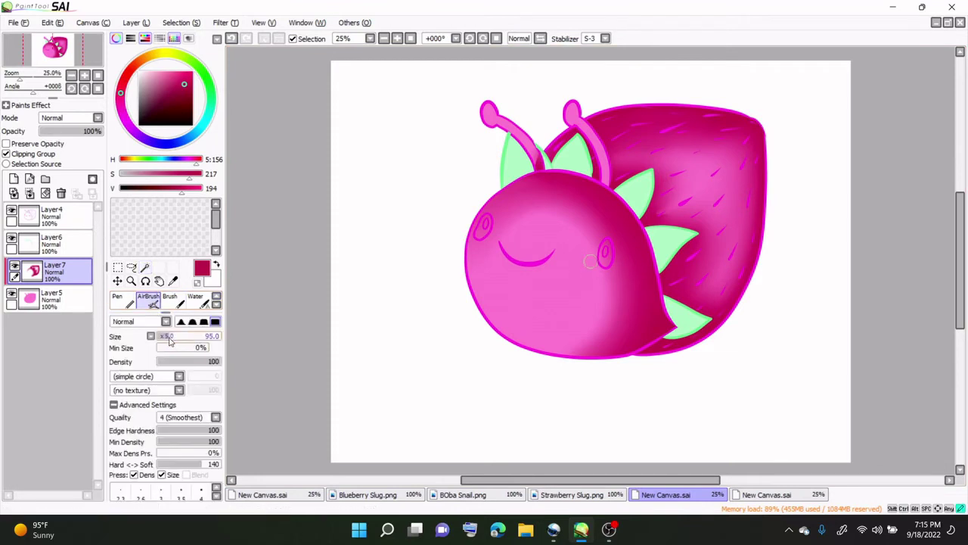
drag(170, 339, 167, 338)
click(13, 179)
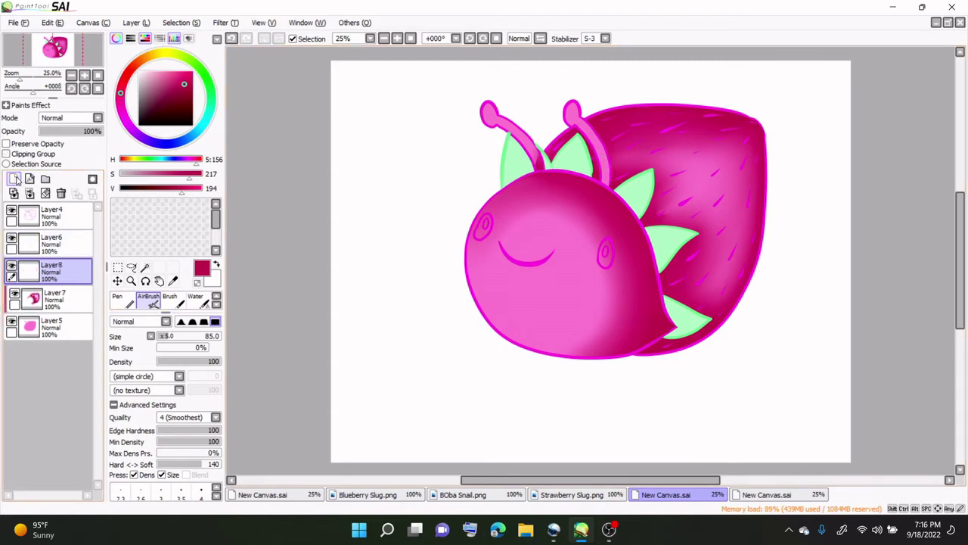
drag(609, 173, 608, 178)
drag(538, 168, 541, 153)
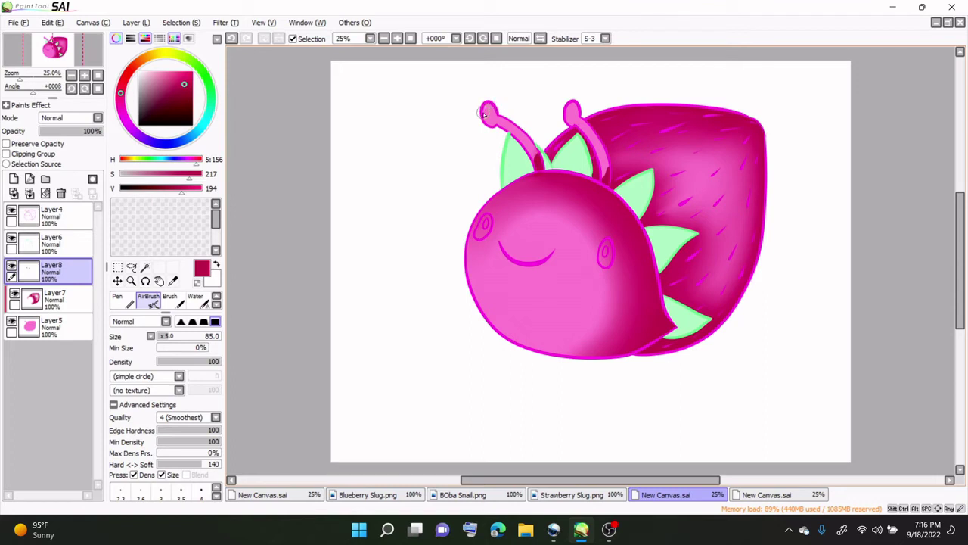
drag(484, 112, 493, 110)
drag(571, 106, 565, 108)
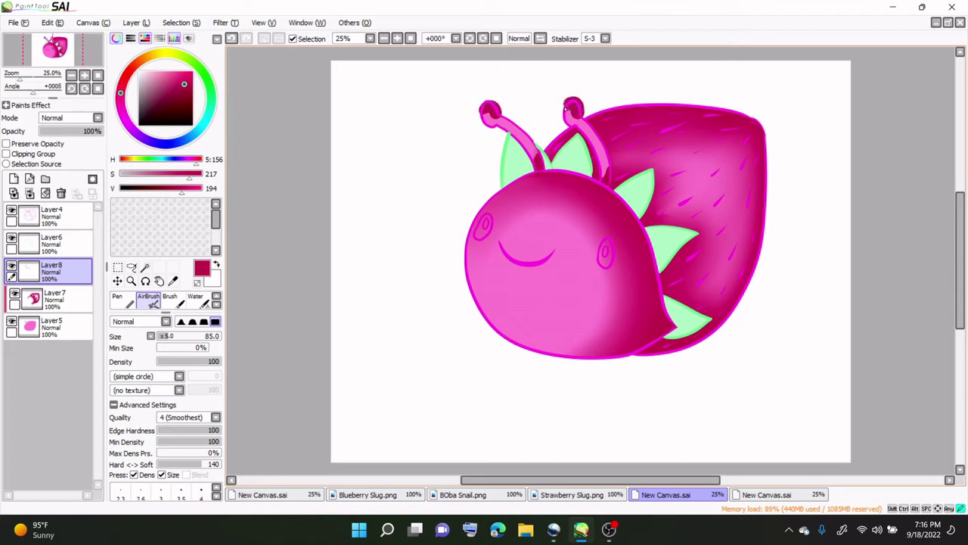
click(7, 154)
- Blend the crimson antenna shading on Layer8 with the Blur brush, using size 50 for the front tip and 100 along the stalk
click(217, 305)
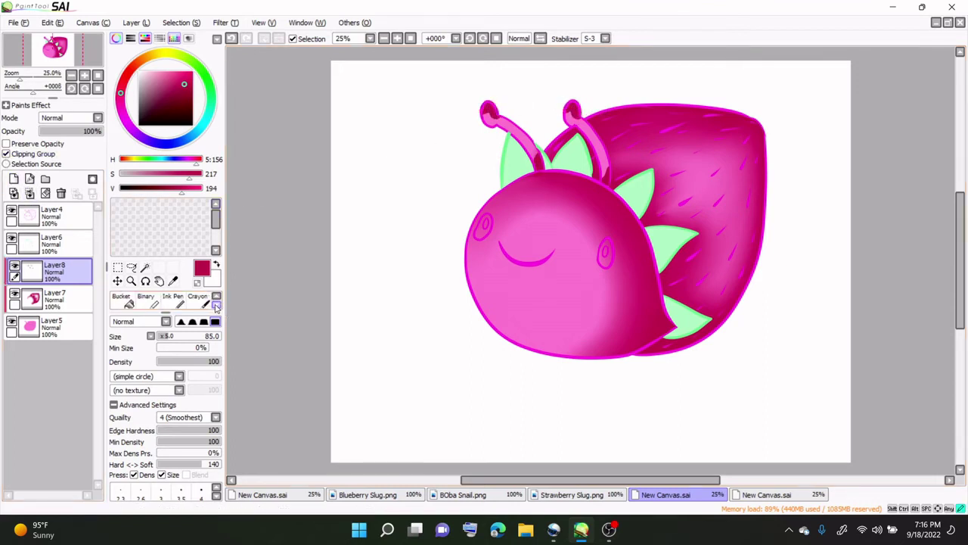
click(216, 305)
click(195, 299)
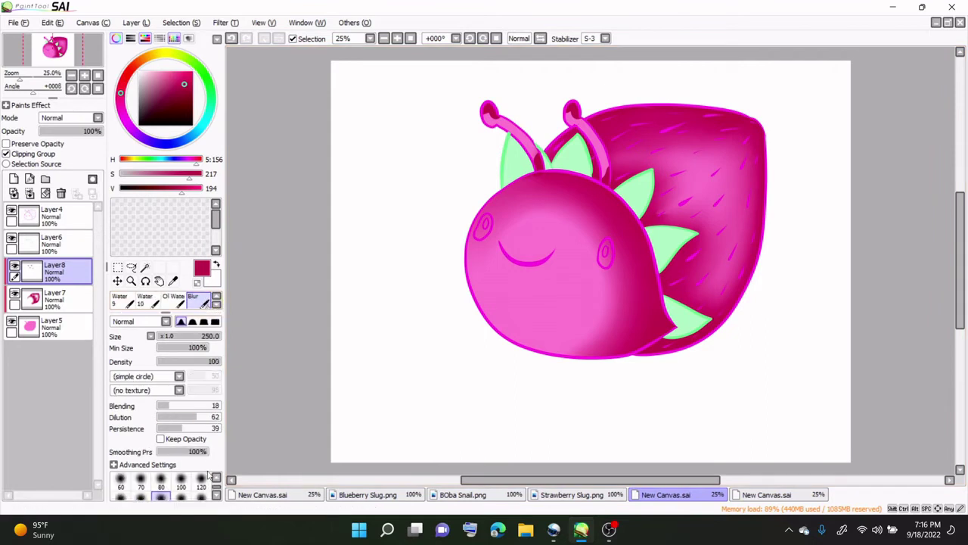
click(216, 477)
click(201, 481)
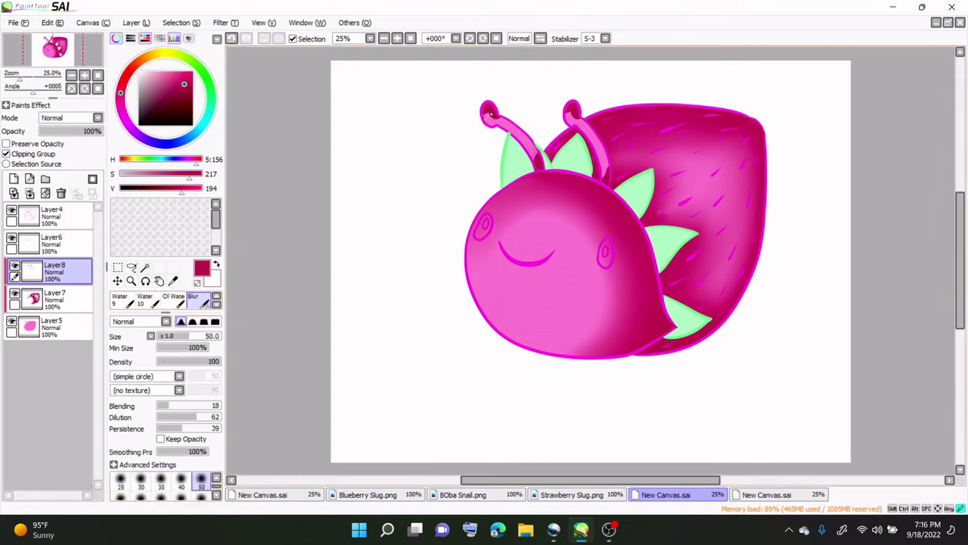
click(181, 495)
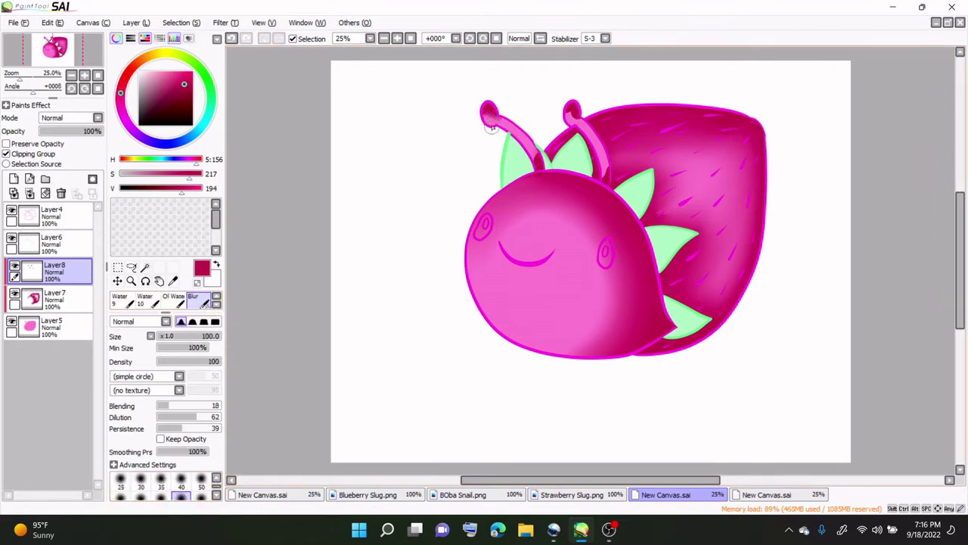
mouse_move(499, 120)
mouse_down()
mouse_move(524, 133)
mouse_move(535, 165)
mouse_move(523, 171)
mouse_move(534, 147)
mouse_up()
- Soften the remaining crimson shading at the back antenna's base, switching between Layer7 and Layer8 and ending on Layer8
click(65, 299)
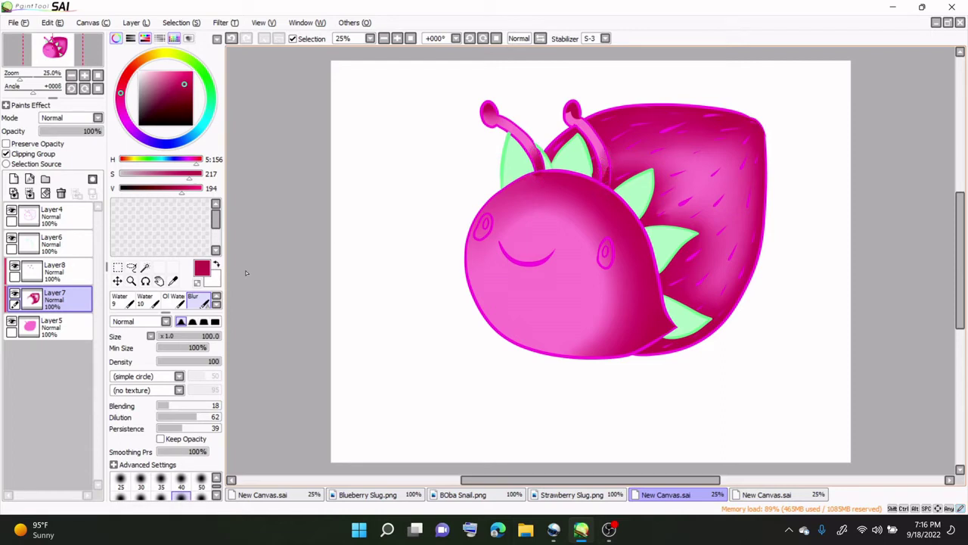
ctrl+click(606, 164)
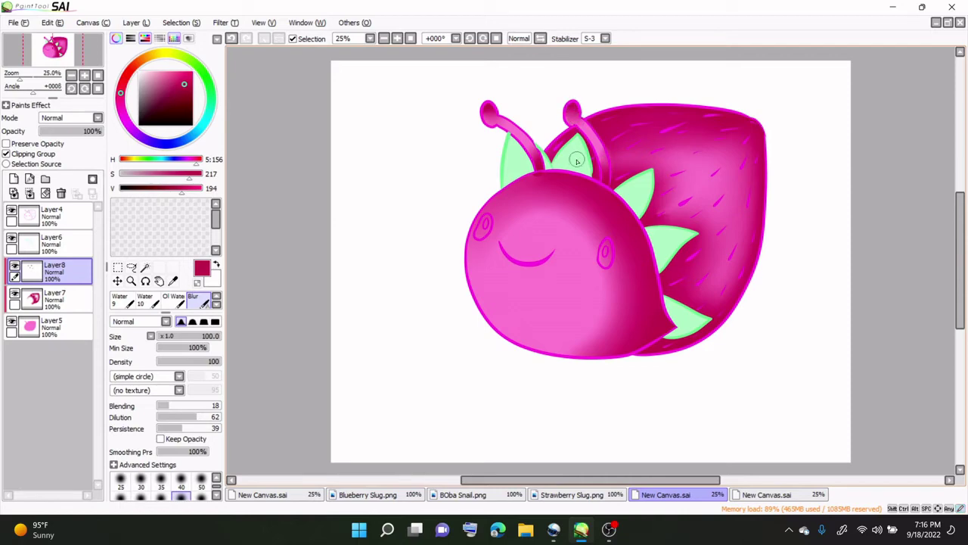
ctrl+click(577, 160)
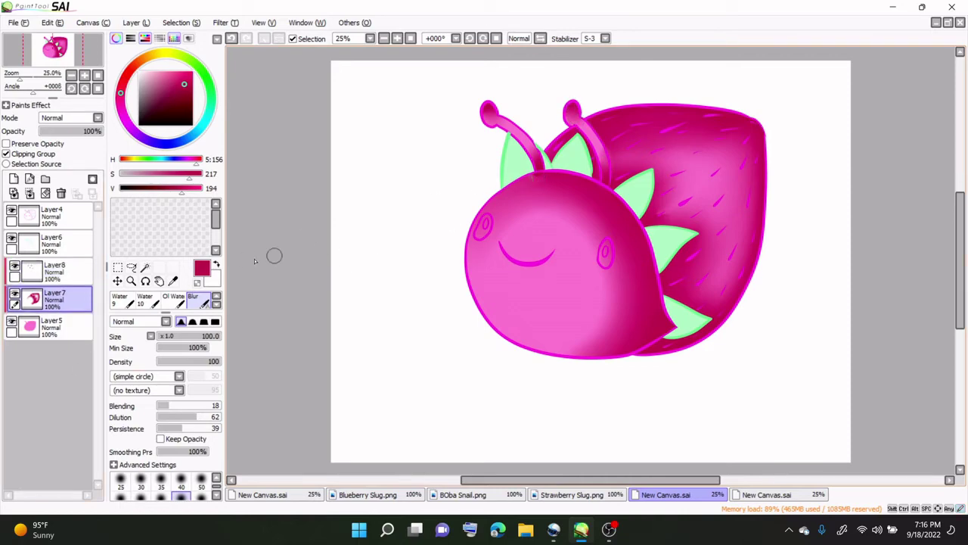
click(65, 271)
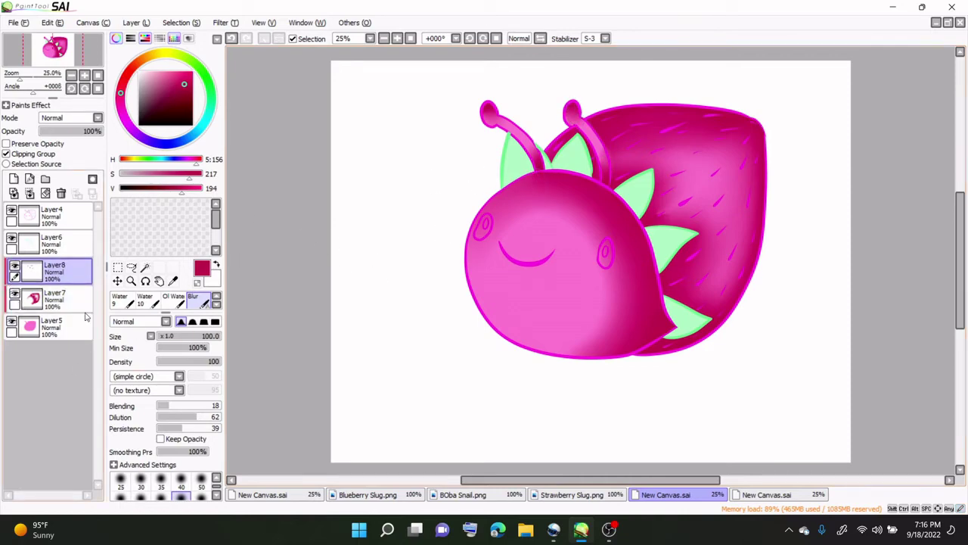
- Lower the opacity of Layer8 to 69% and add a new layer directly above it
click(83, 132)
drag(83, 132, 86, 127)
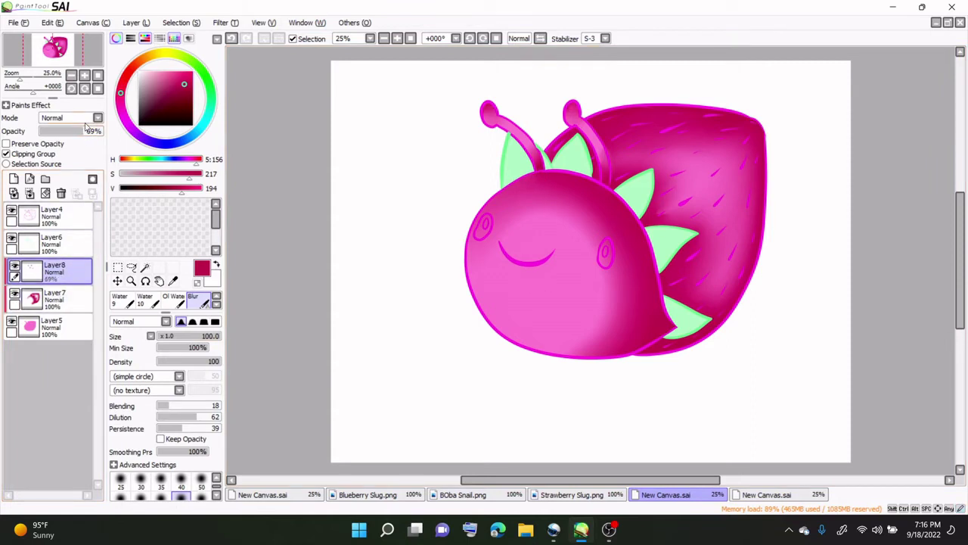
click(13, 179)
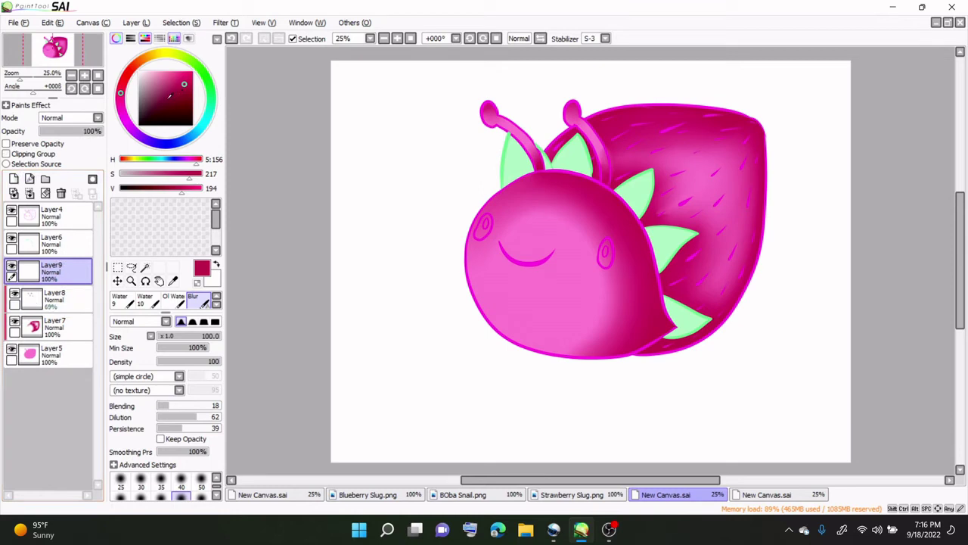
- Choose a dark maroon and select the interiors of both eyes from the Layer4 lines with the Magic Wand
drag(170, 96, 158, 110)
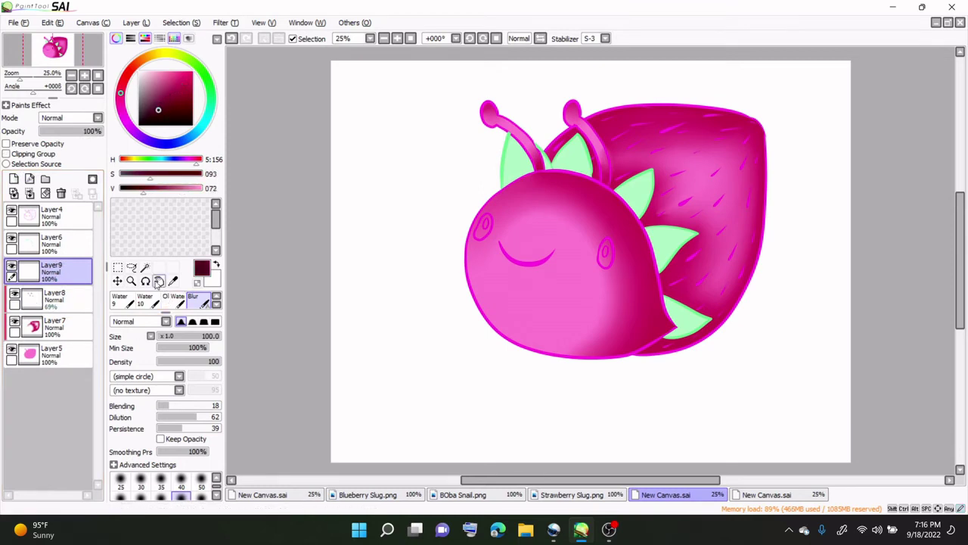
click(65, 218)
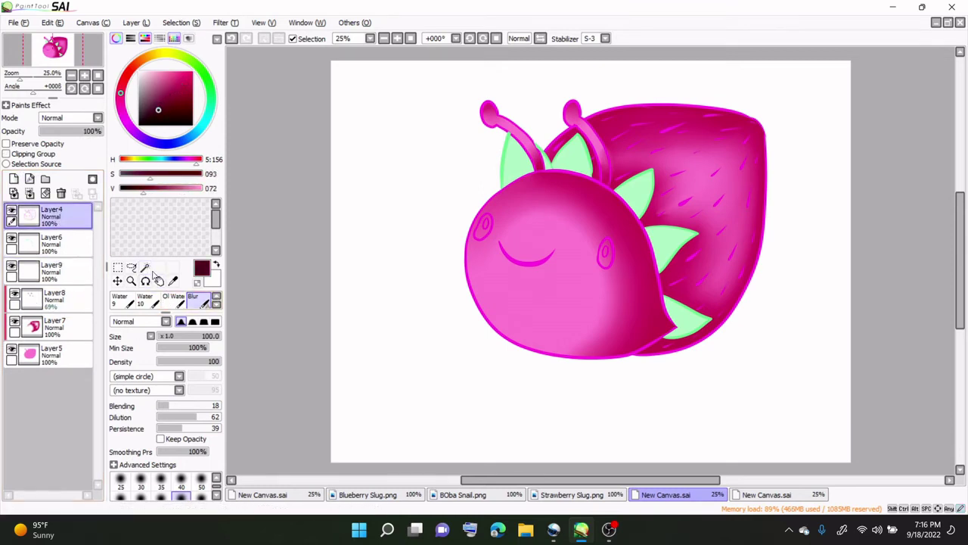
click(146, 267)
click(483, 227)
click(609, 260)
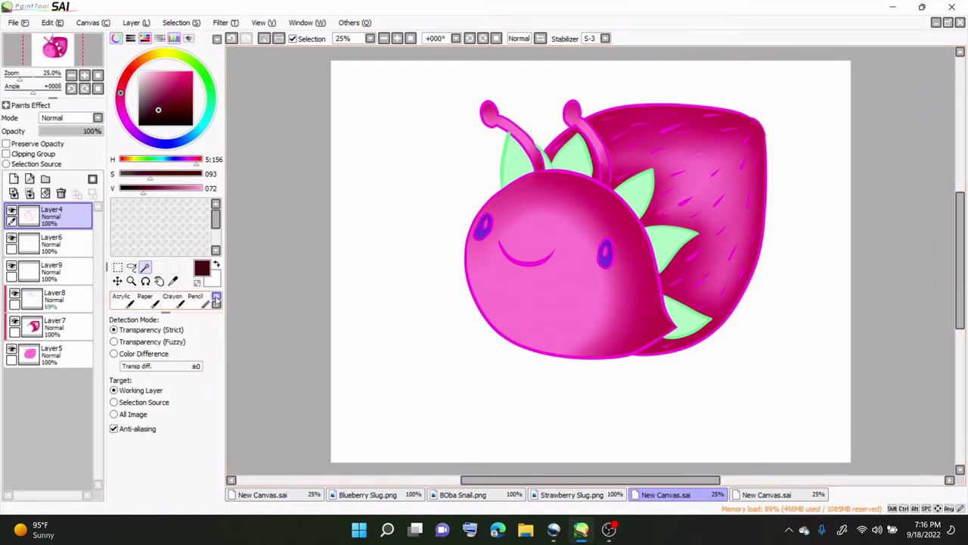
- Try filling the selected eye interiors on Layer4 with dark maroon using the AirBrush at size 205, and clear the selection
scroll(154, 302, down, 3)
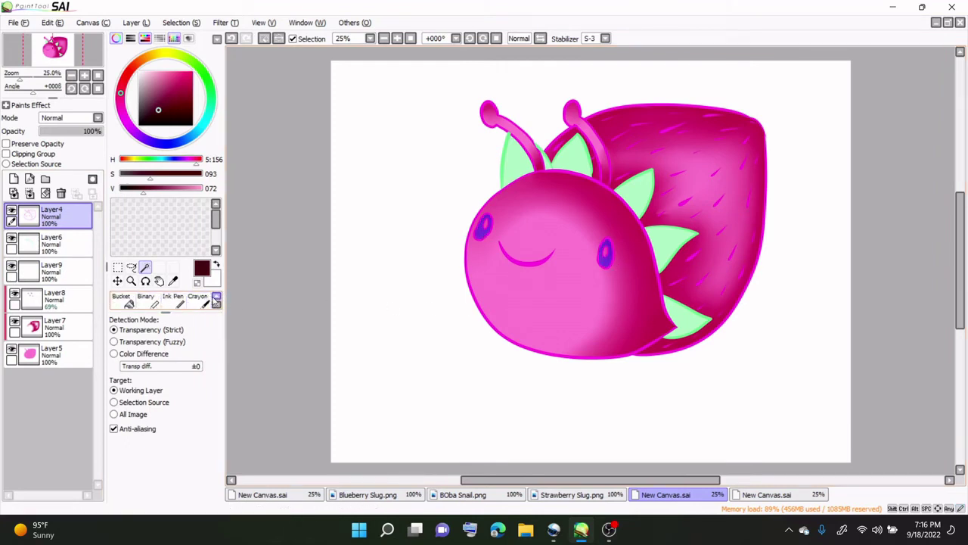
click(153, 302)
scroll(154, 302, up, 3)
click(149, 300)
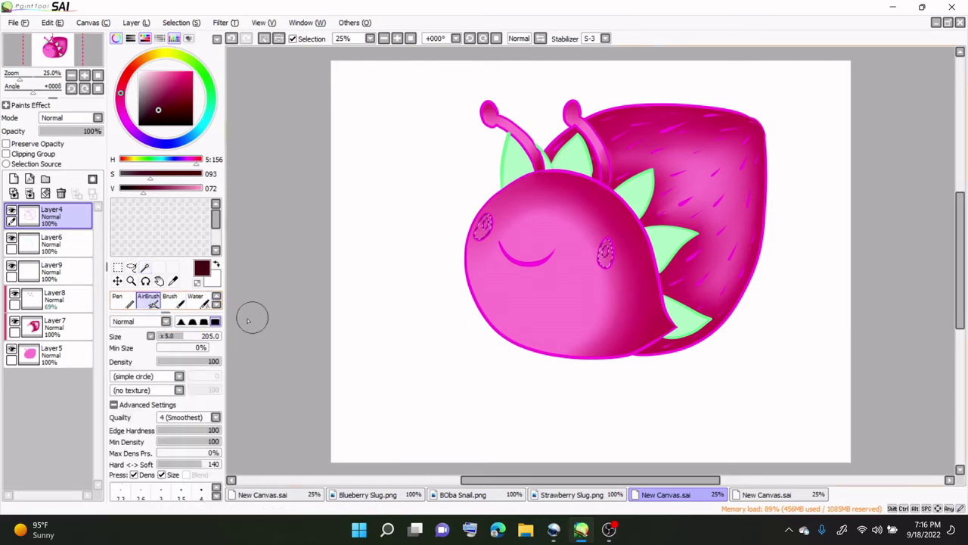
drag(488, 219, 485, 232)
drag(605, 243, 611, 262)
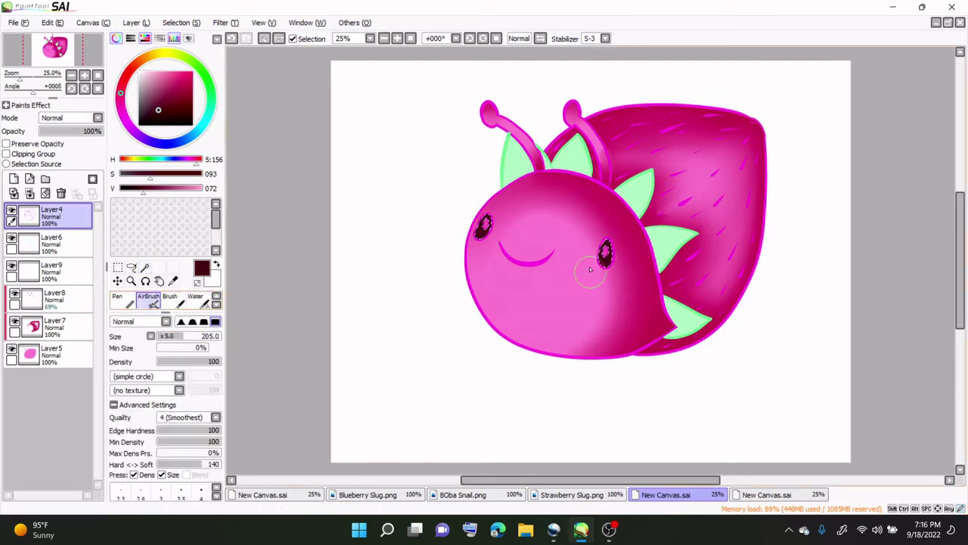
click(132, 267)
key(ctrl+d)
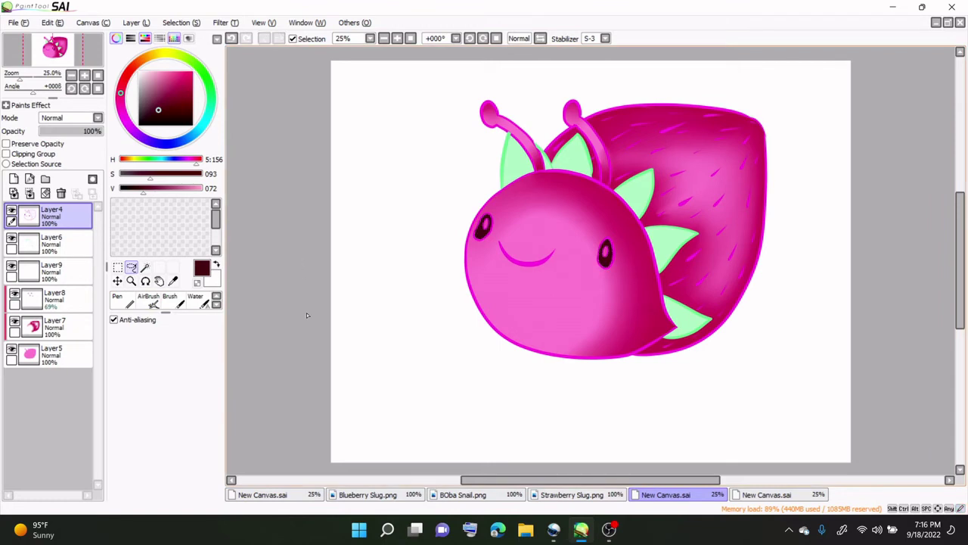
click(61, 359)
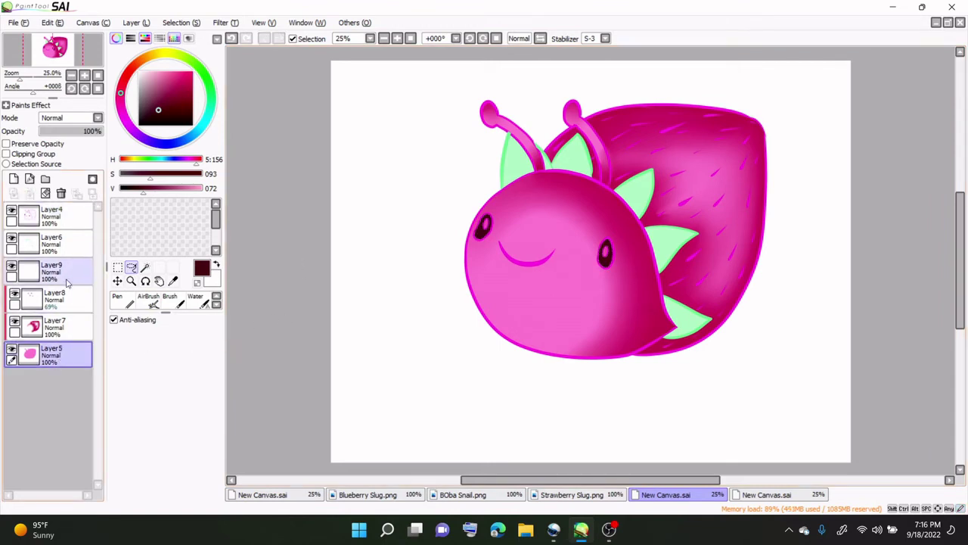
click(65, 219)
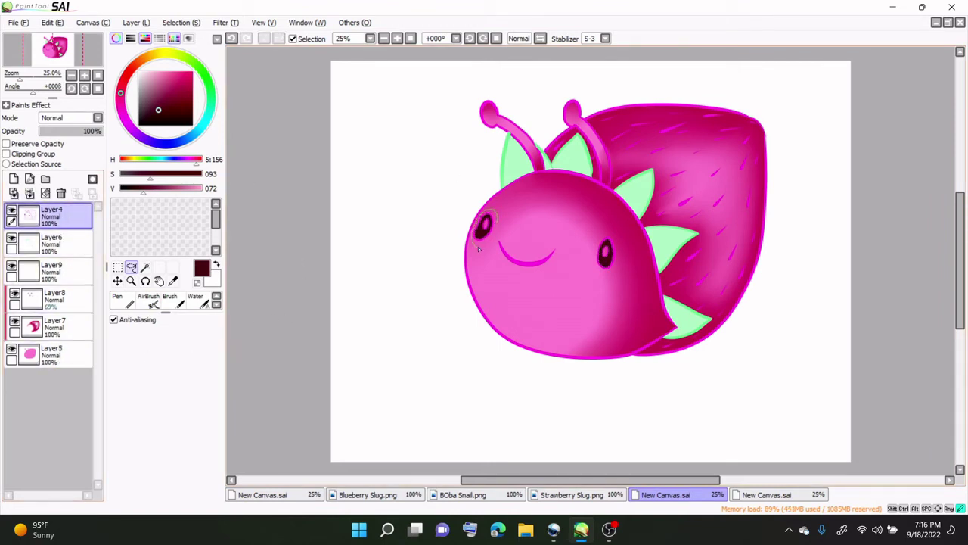
drag(478, 249, 496, 226)
mouse_move(614, 229)
mouse_down()
mouse_move(592, 265)
mouse_move(620, 233)
mouse_up()
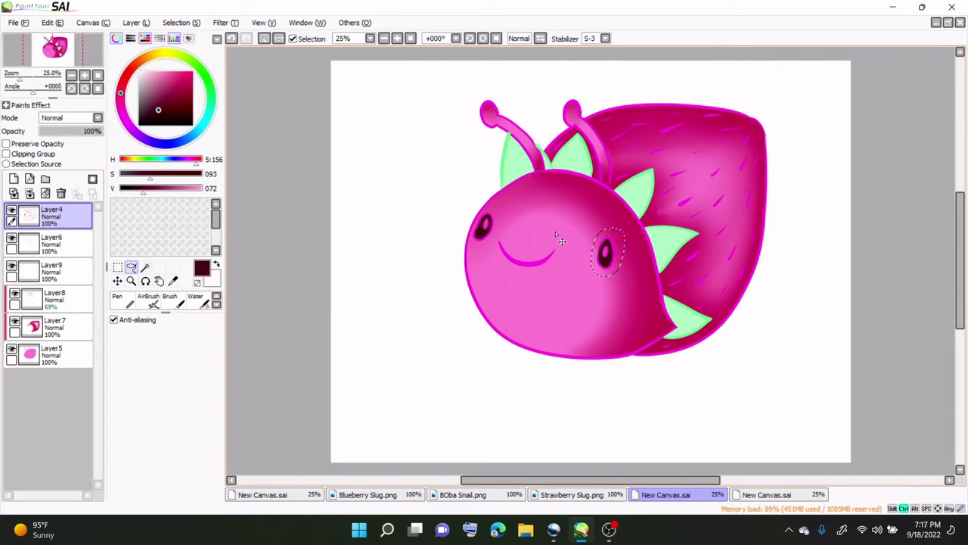
click(151, 301)
- Try recoloring the eye and smile lines dark maroon with the AirBrush at size 65 on a new layer clipped to Layer4
click(13, 179)
click(131, 267)
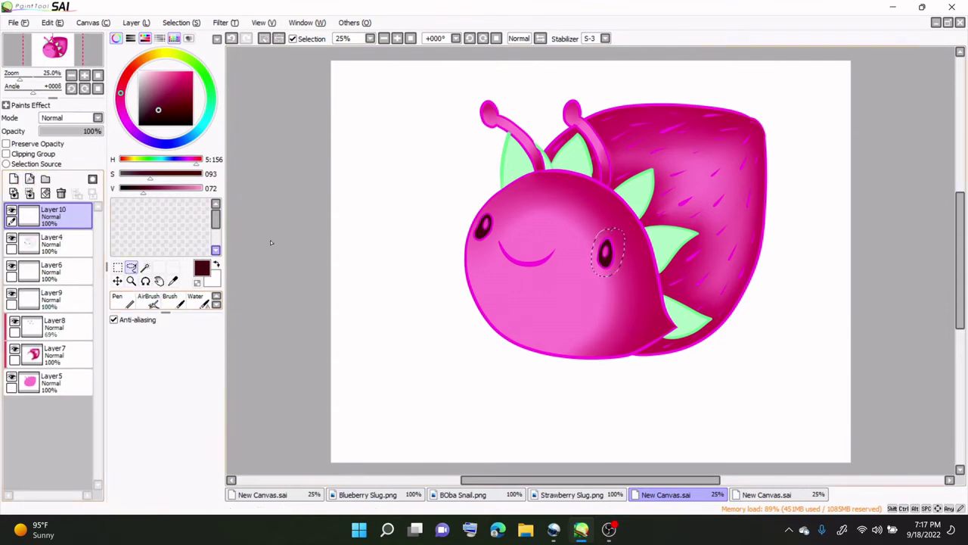
click(270, 242)
click(151, 300)
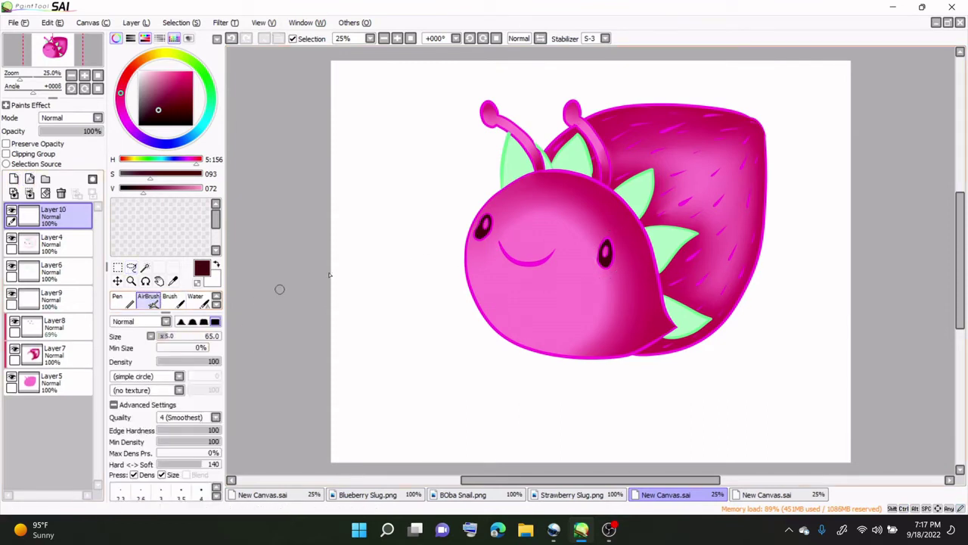
mouse_move(492, 219)
mouse_down()
mouse_move(480, 227)
mouse_move(491, 218)
mouse_move(508, 259)
mouse_move(561, 249)
mouse_move(610, 255)
mouse_move(605, 269)
mouse_up()
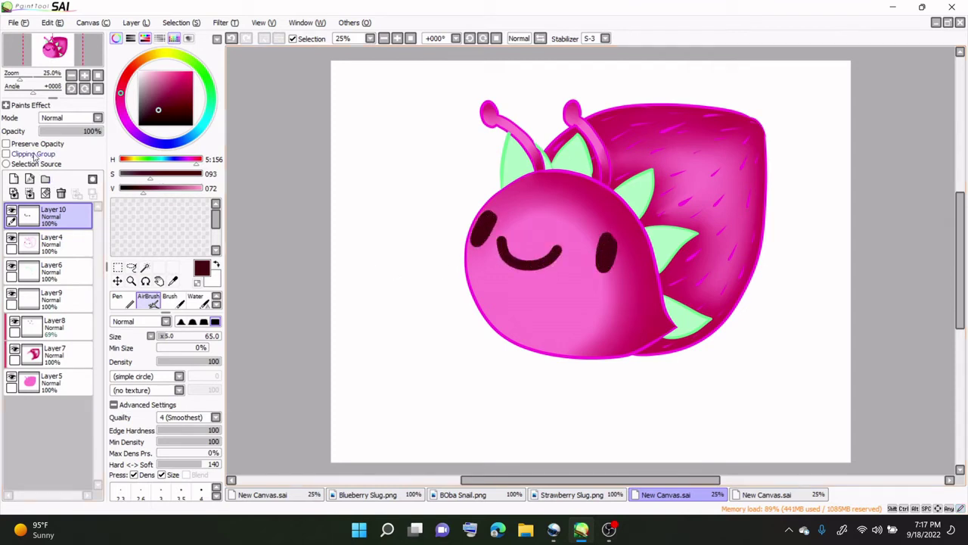
click(6, 154)
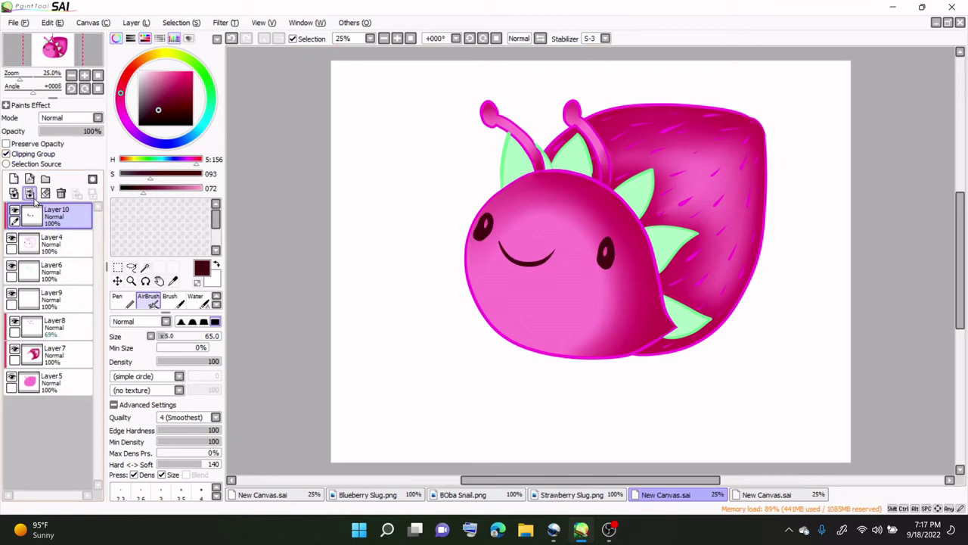
- Choose white, try airbrushing the highlight outline of the eye nearest the head's edge on Layer10, and undo that stroke
drag(148, 74, 138, 71)
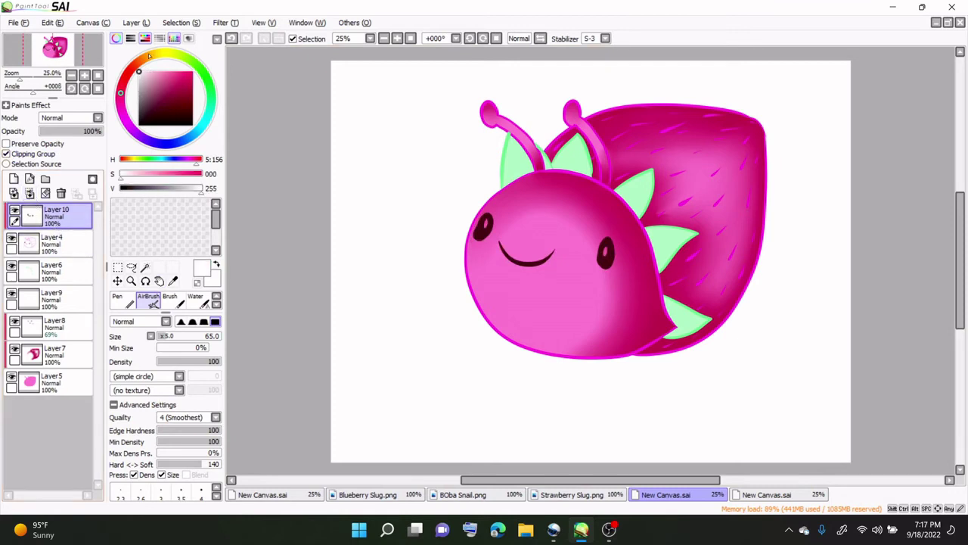
drag(486, 222, 485, 226)
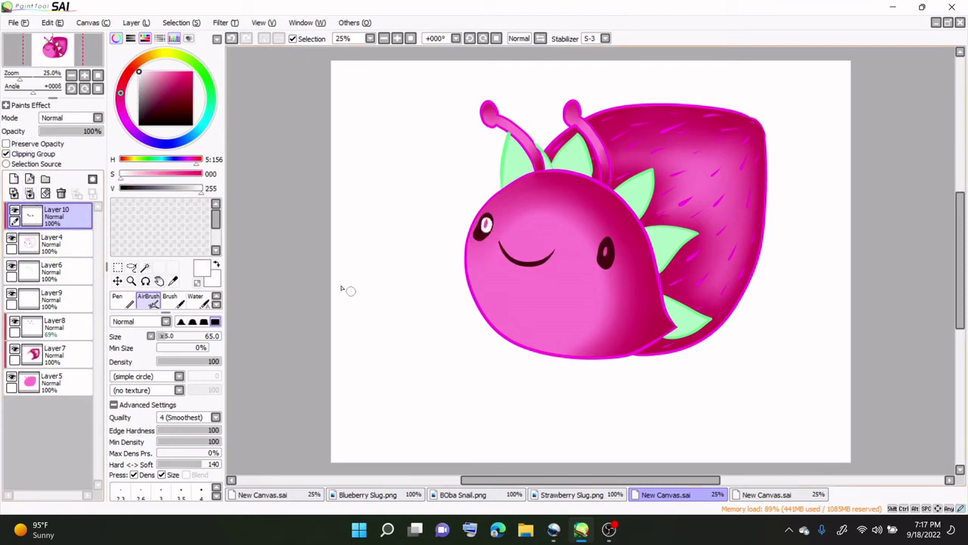
click(231, 39)
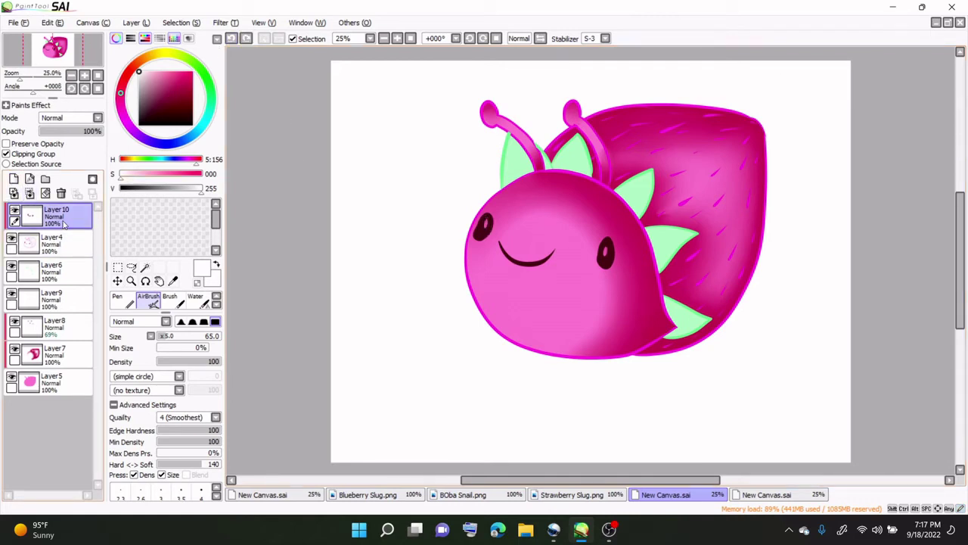
- Undo the dark maroon recoloring of the eye and smile lines, the added layer, and the eye fills on Layer4
click(27, 246)
click(232, 40)
click(231, 40)
click(231, 40)
click(231, 41)
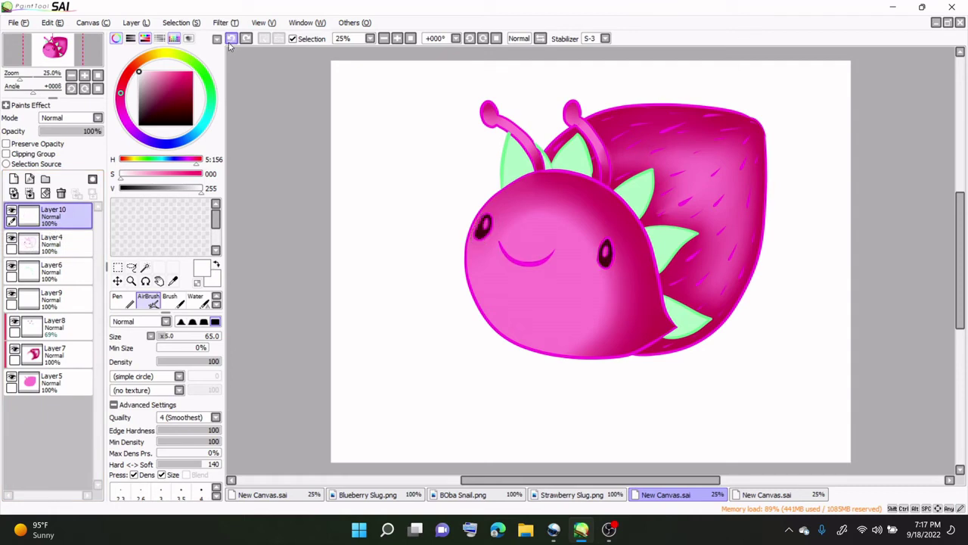
click(230, 41)
click(231, 43)
click(231, 44)
click(231, 44)
click(231, 44)
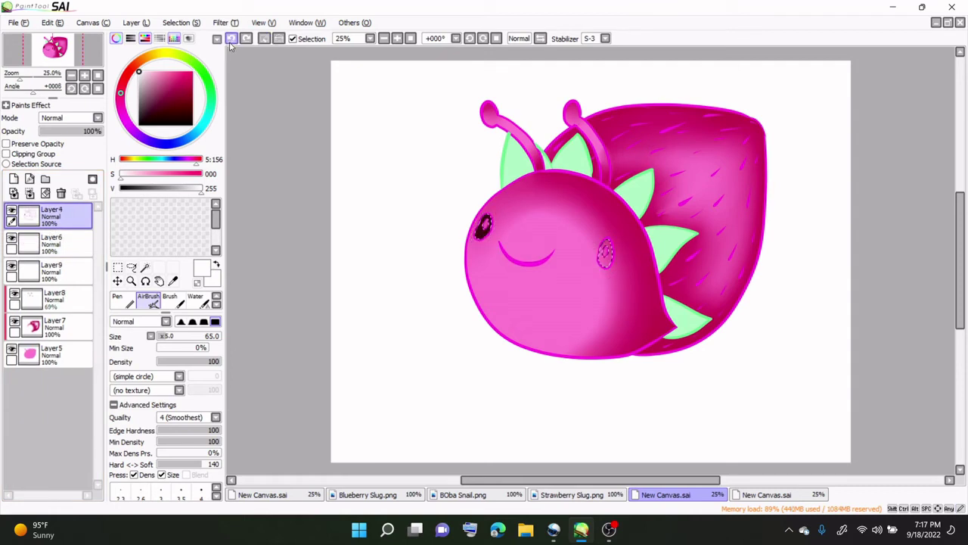
click(231, 44)
click(231, 44)
- On a new layer clipped to Layer4, clear the selection and airbrush the highlight outlines inside both eyes white at size 65
click(14, 178)
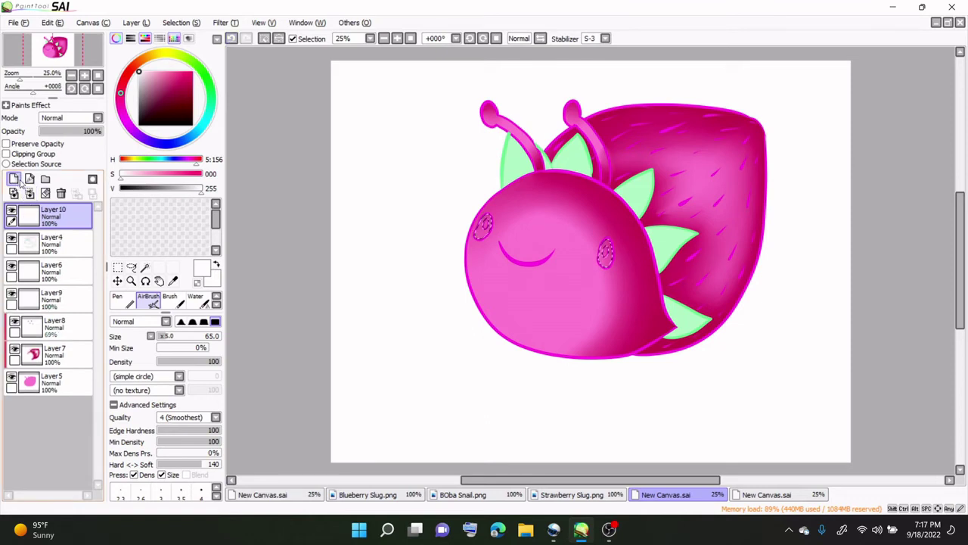
click(117, 267)
click(271, 210)
click(153, 302)
drag(484, 227, 486, 223)
drag(605, 252, 607, 254)
click(7, 153)
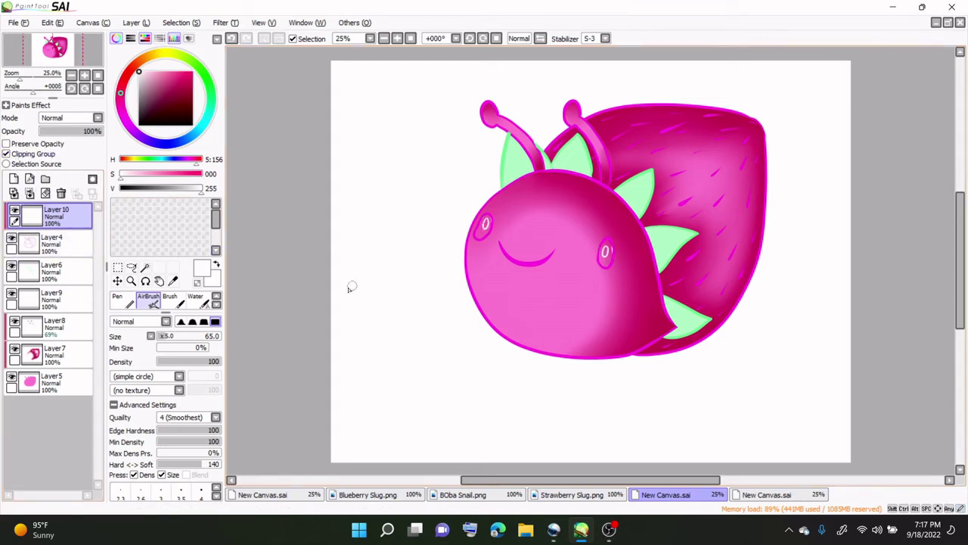
- Choose a dark maroon and airbrush over the outer outlines of both eyes on the clipped Layer10
click(160, 108)
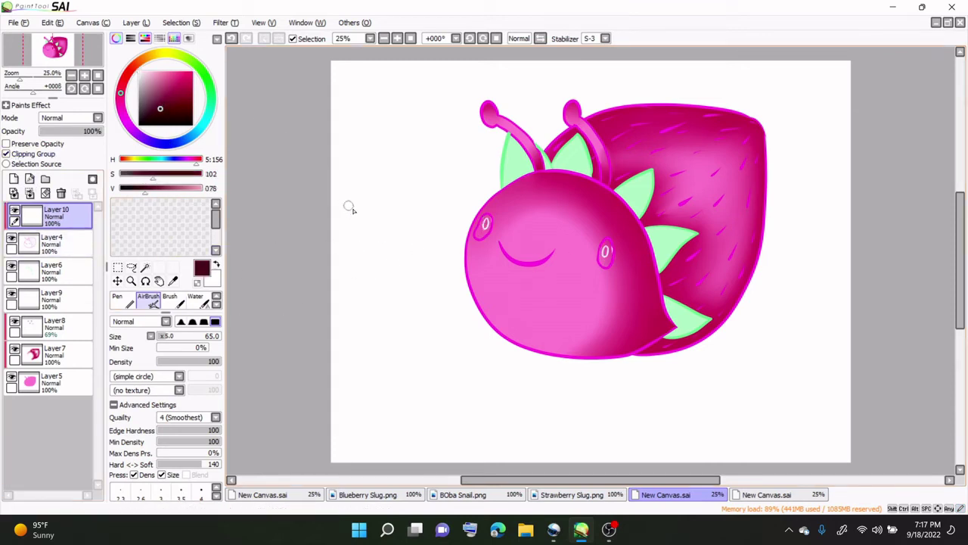
drag(477, 240, 482, 240)
drag(478, 216, 474, 239)
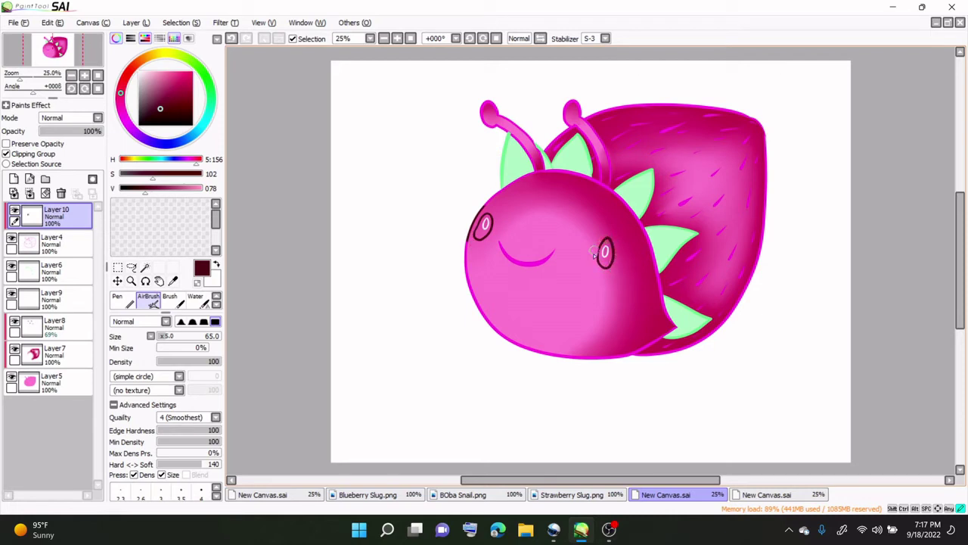
- Erase the dark maroon that spilled onto the head outline beside the eye on Layer10, enlarging the Eraser
click(217, 304)
click(149, 299)
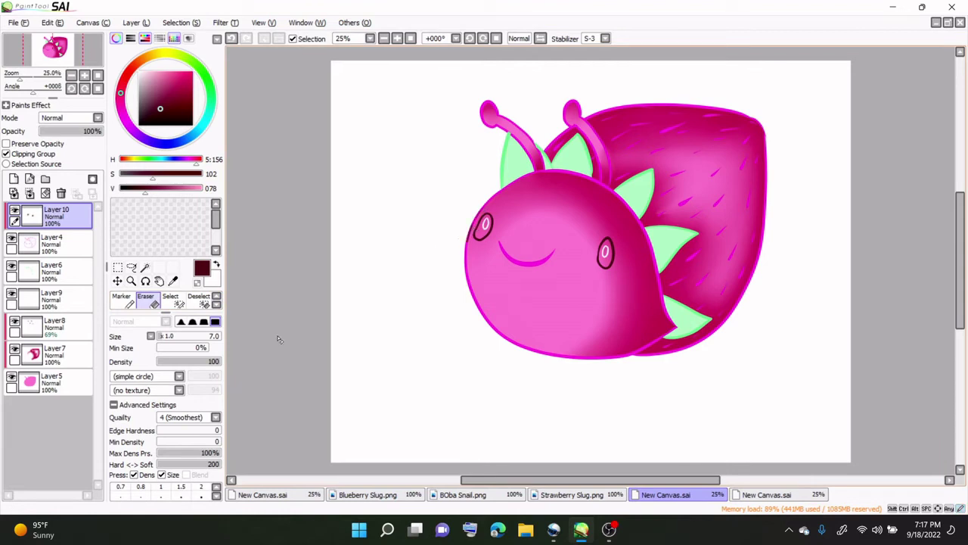
key(bracketright)
key(bracketright)
key(bracketright)
key(bracketright)
key(bracketright)
- Airbrush the smile line dark maroon at size 65 and merge Layer10 down into Layer4
click(216, 304)
click(216, 296)
click(148, 295)
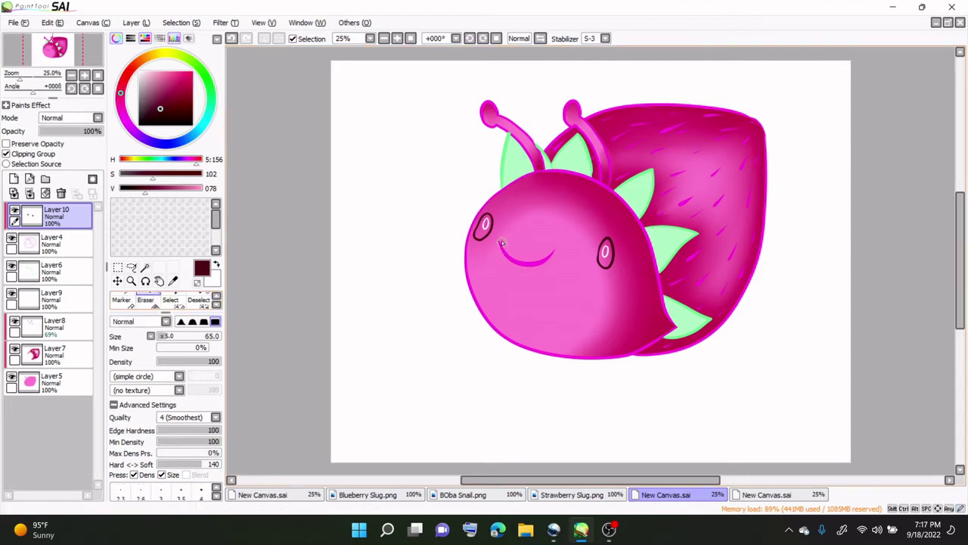
mouse_move(501, 243)
mouse_down()
mouse_move(518, 262)
mouse_move(557, 248)
mouse_up()
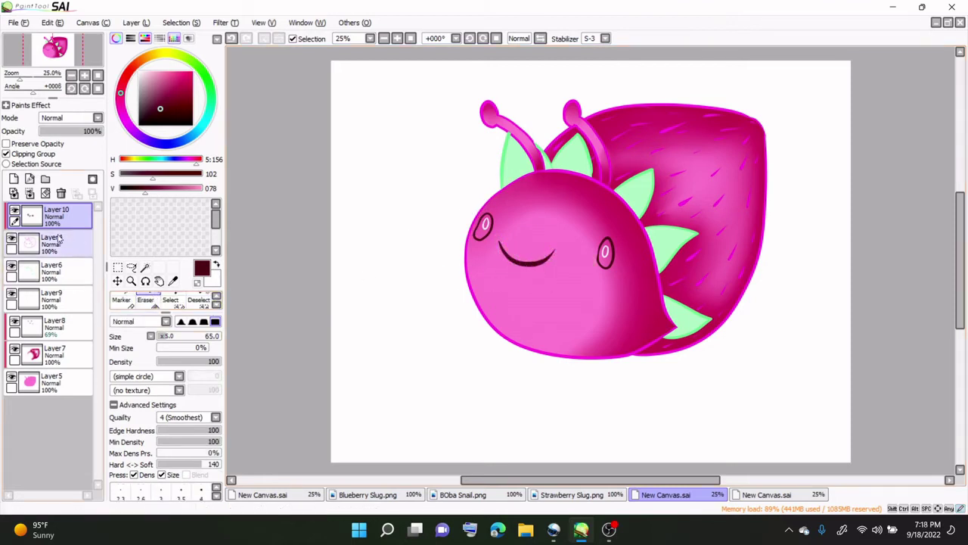
click(29, 193)
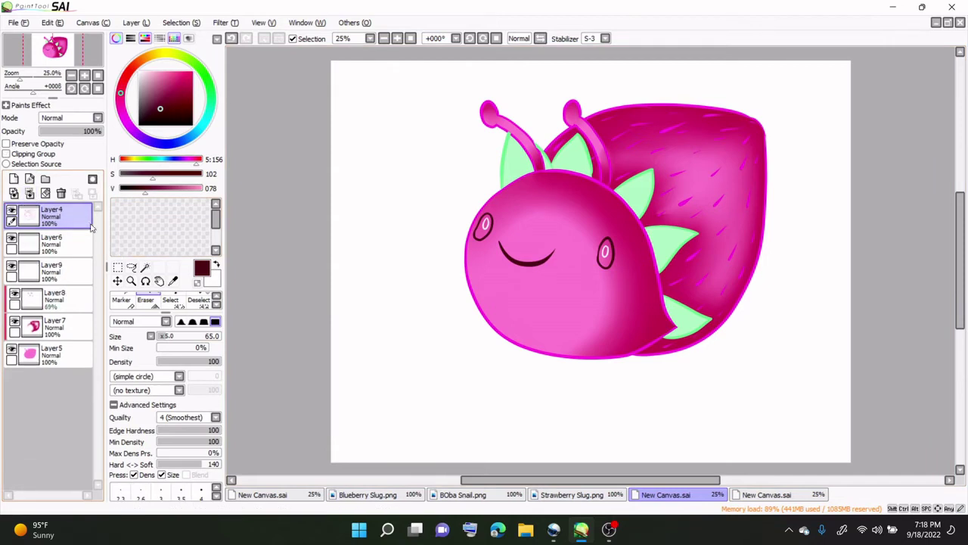
- Select both eye interiors from the Layer4 lines, fill them with dark maroon using the AirBrush on a new layer, and clear the selection
click(145, 268)
click(484, 226)
click(605, 252)
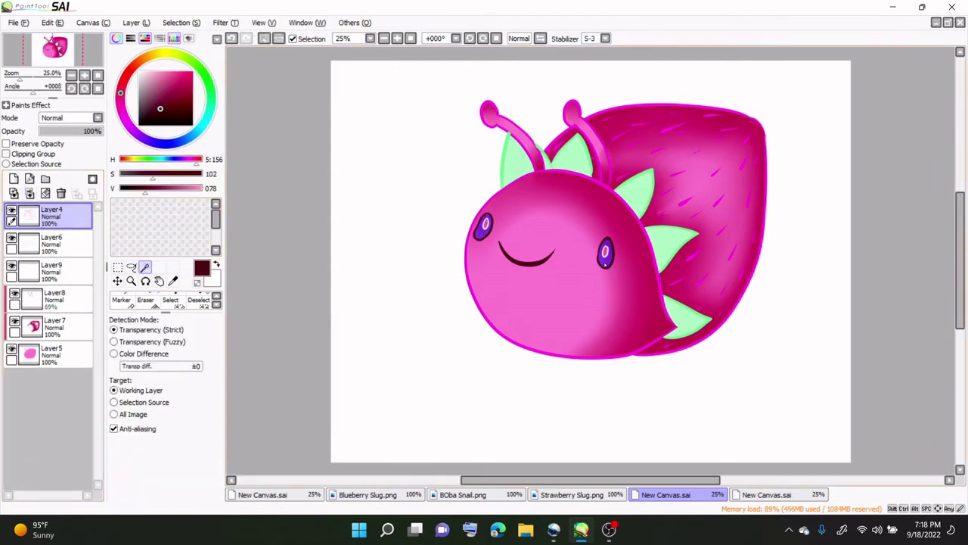
click(215, 304)
click(149, 299)
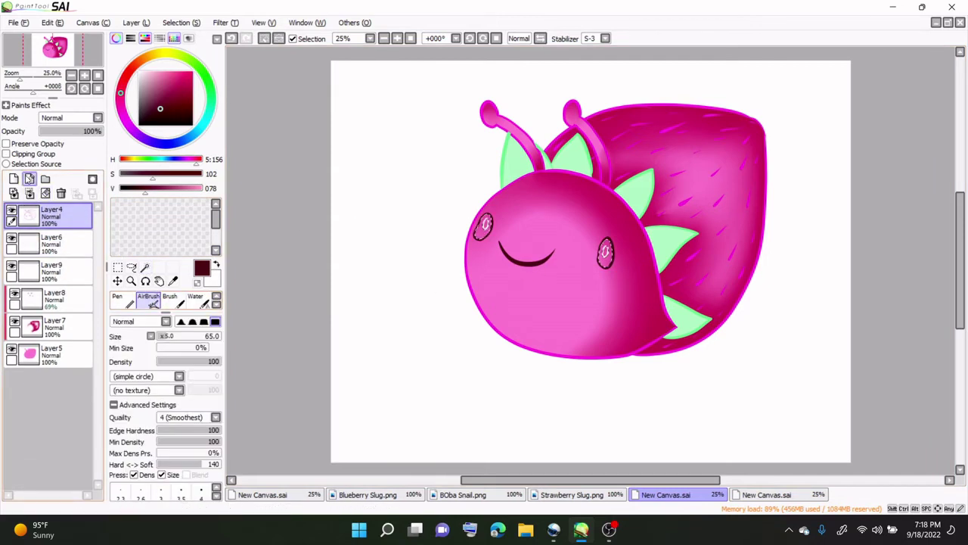
click(30, 179)
mouse_move(480, 227)
mouse_down()
mouse_move(487, 219)
mouse_move(485, 237)
mouse_move(487, 224)
mouse_up()
mouse_move(603, 242)
mouse_down()
mouse_move(604, 265)
mouse_move(605, 250)
mouse_up()
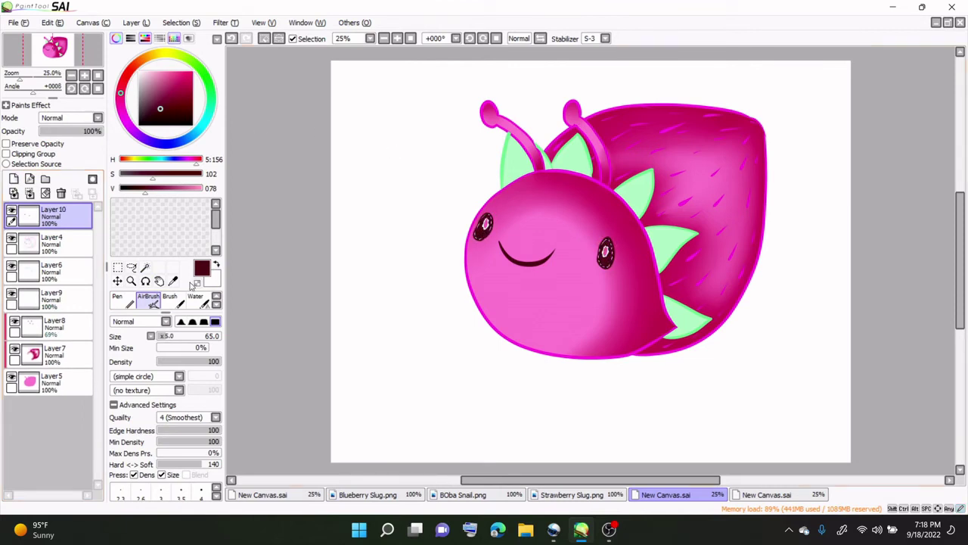
click(132, 267)
click(485, 237)
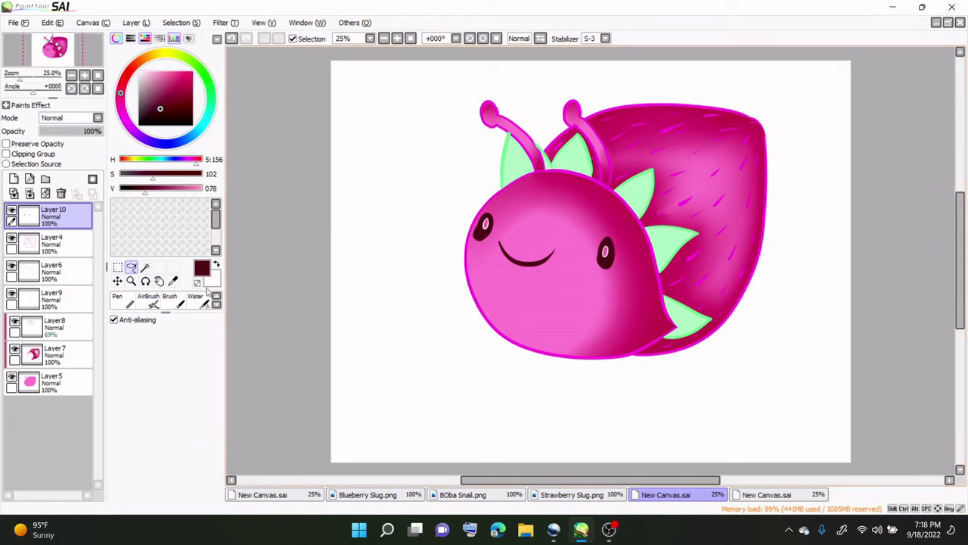
- Select both eye highlights from Layer10, fill them with white on a new layer using the AirBrush, and clear the selection
click(145, 267)
click(485, 224)
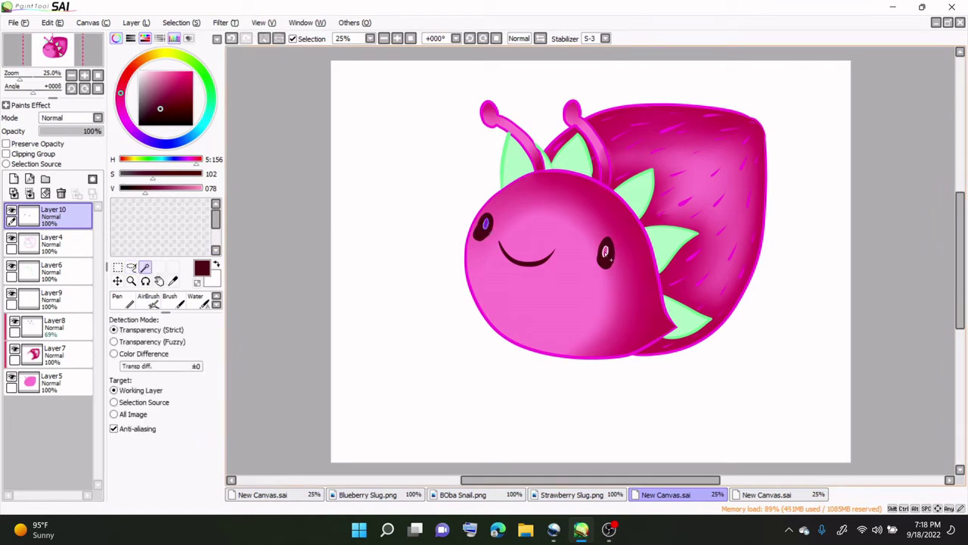
click(148, 299)
click(51, 243)
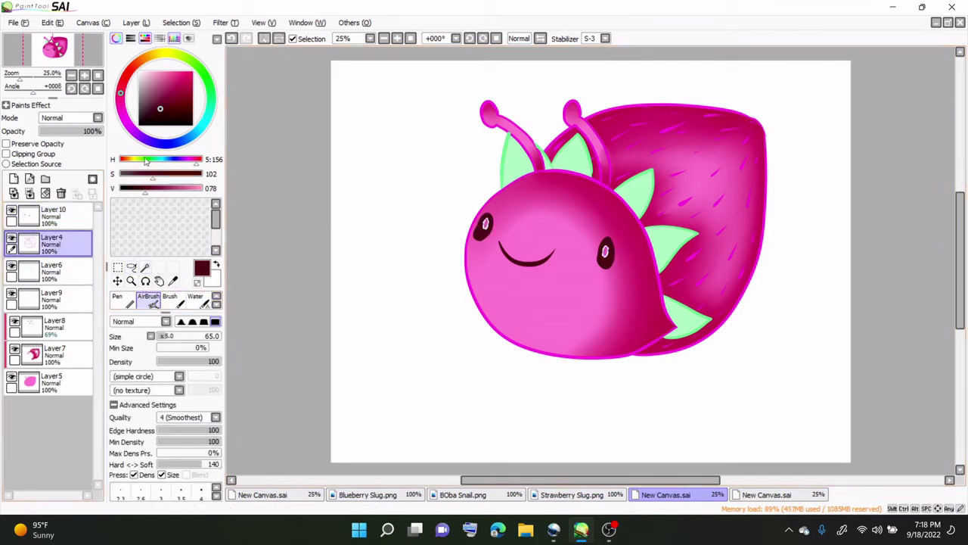
click(138, 72)
click(14, 178)
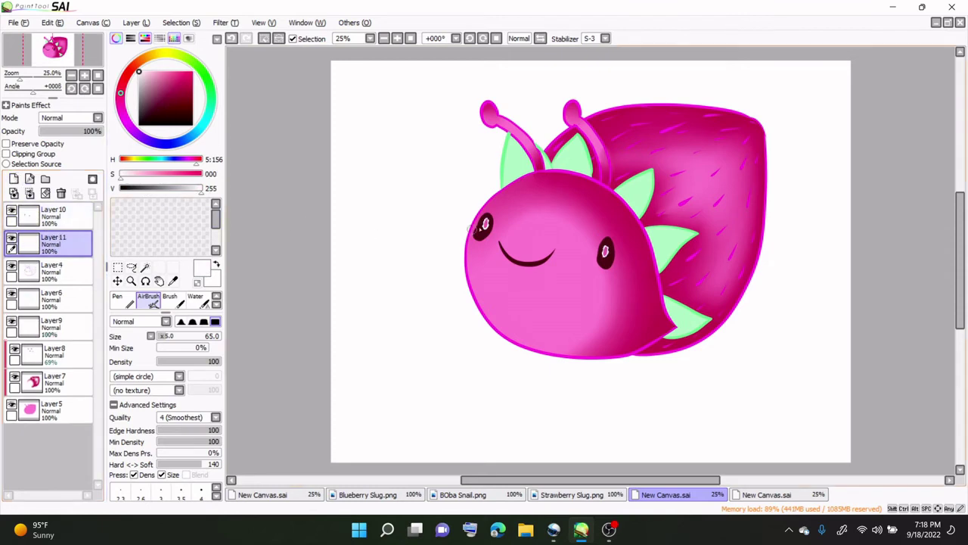
drag(484, 224, 487, 220)
drag(606, 259, 605, 248)
click(118, 267)
- Move the eye highlights on Layer11 beneath Layer4 and combine them with the eye fill from Layer10
drag(52, 271, 52, 215)
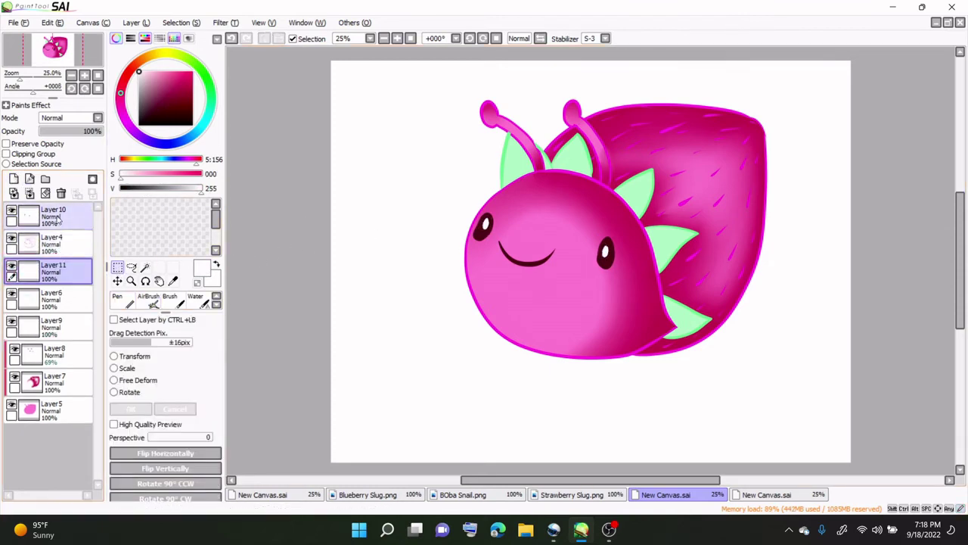
click(53, 244)
click(62, 193)
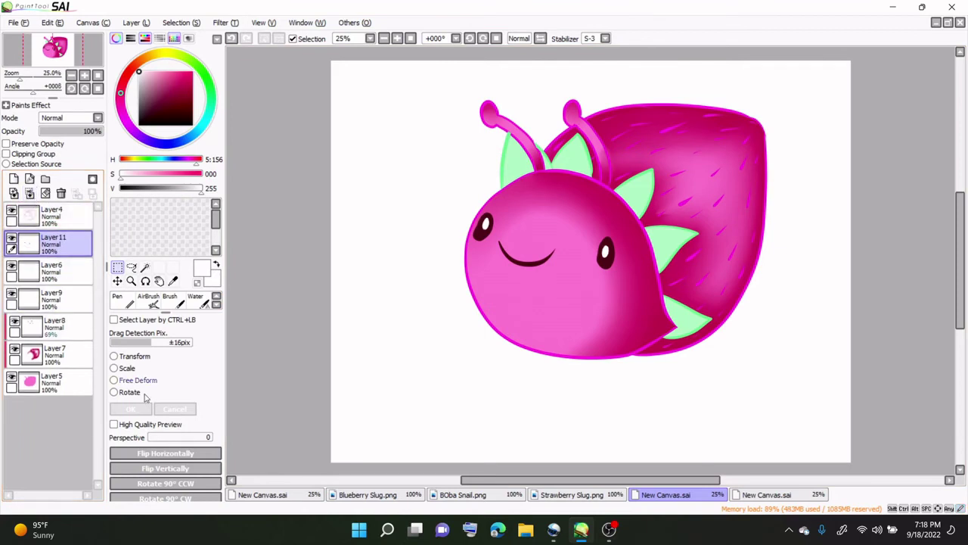
- Airbrush a small white highlight dot low in each eye at size 25 on Layer11, undoing the size 65 dot
click(148, 297)
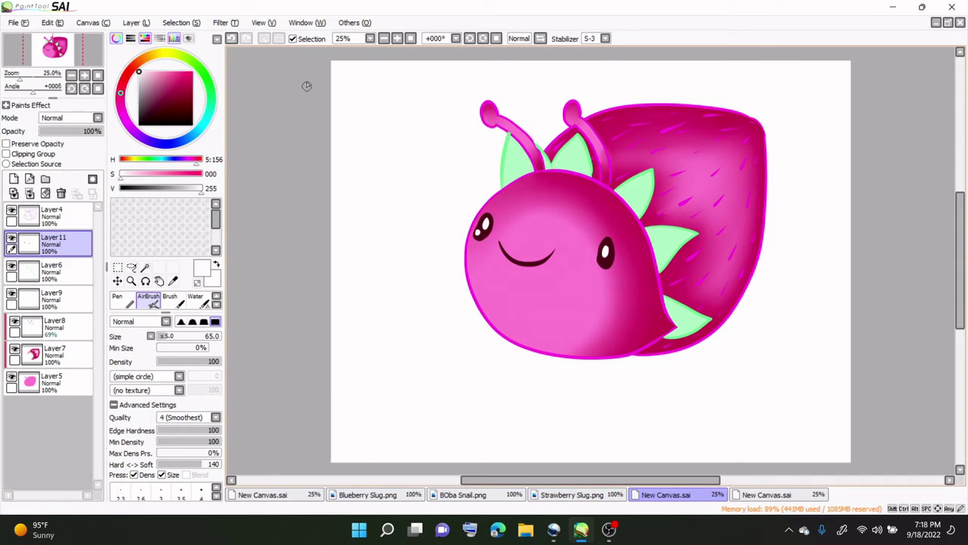
click(232, 40)
click(160, 338)
click(477, 235)
- Add a layer above Layer8, airbrush the first white flecks on the strawberry shell, and move that layer to the top of the stack
click(66, 324)
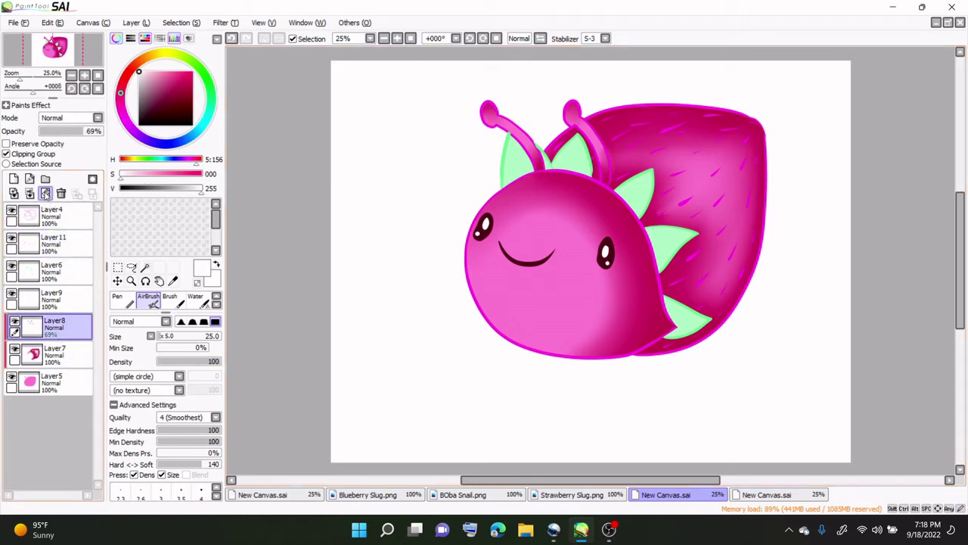
click(14, 178)
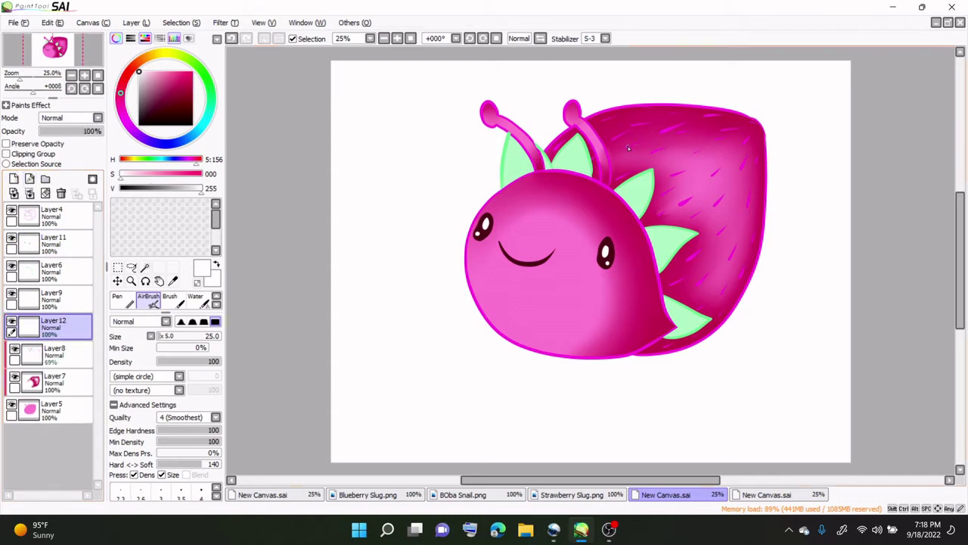
drag(652, 152, 690, 155)
click(231, 39)
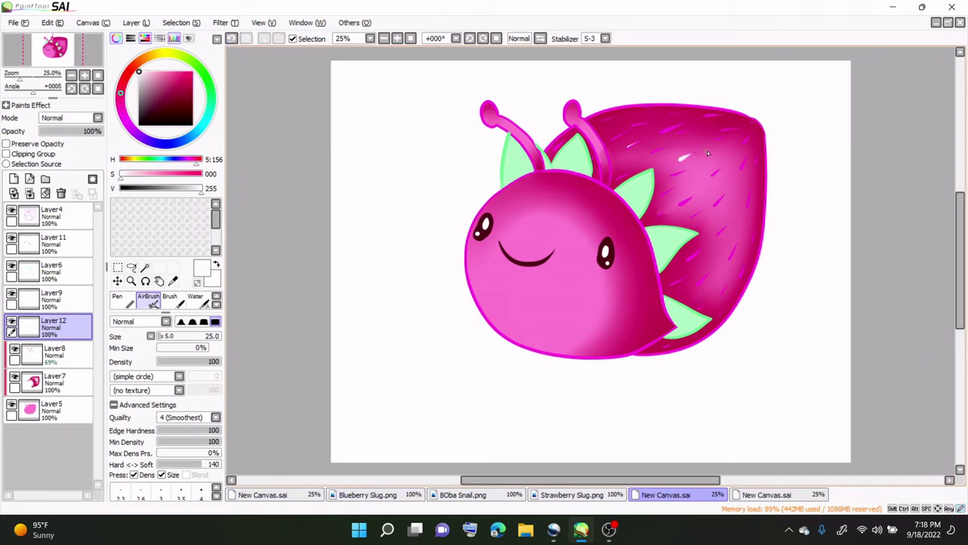
drag(702, 203, 737, 162)
drag(64, 325, 70, 218)
- Airbrush more short white flecks across the rest of the shell on Layer12, following the direction of the magenta seed strokes
drag(662, 132, 676, 127)
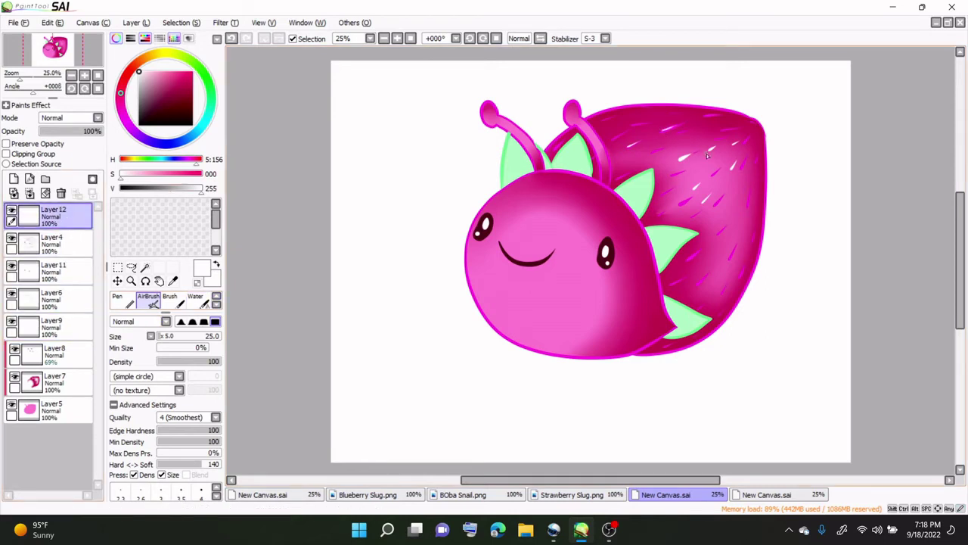
drag(680, 207, 689, 198)
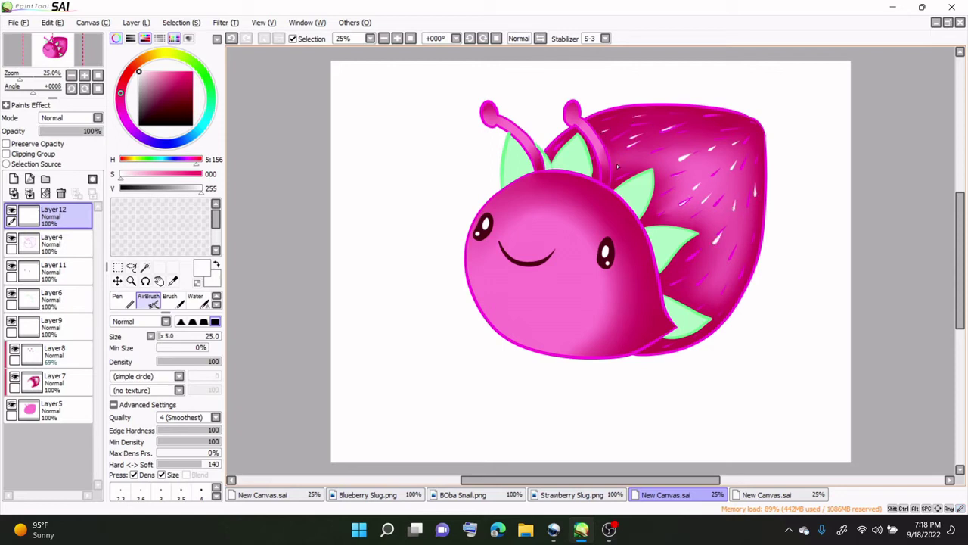
drag(700, 133, 710, 127)
drag(704, 304, 710, 297)
drag(746, 264, 747, 243)
drag(661, 350, 669, 345)
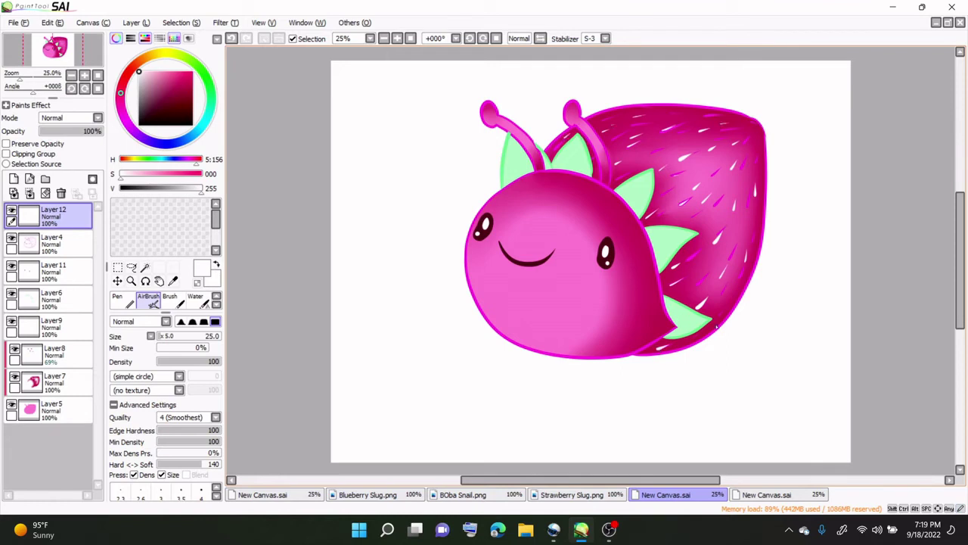
- Airbrush dark maroon flecks across the shell on a new top layer at size 25 and switch the color back to white
click(14, 178)
click(166, 106)
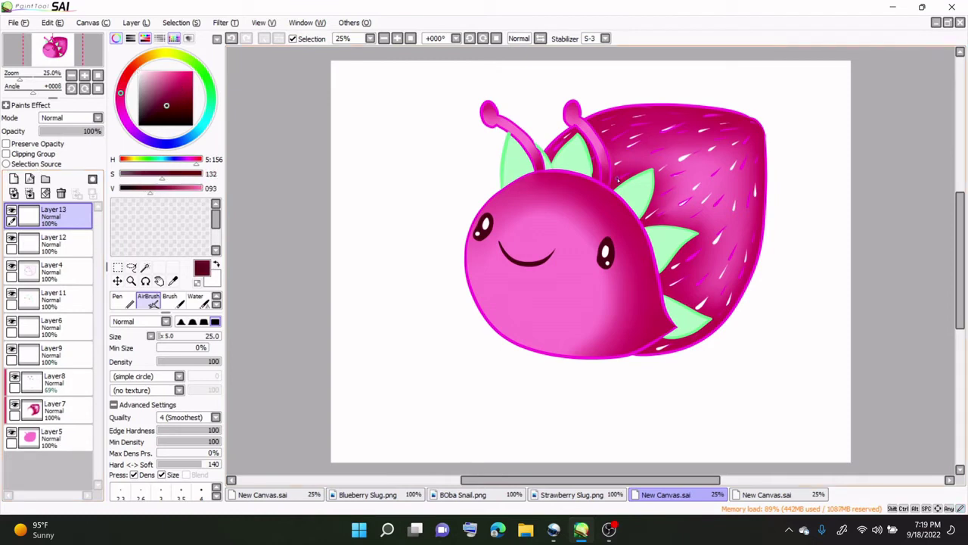
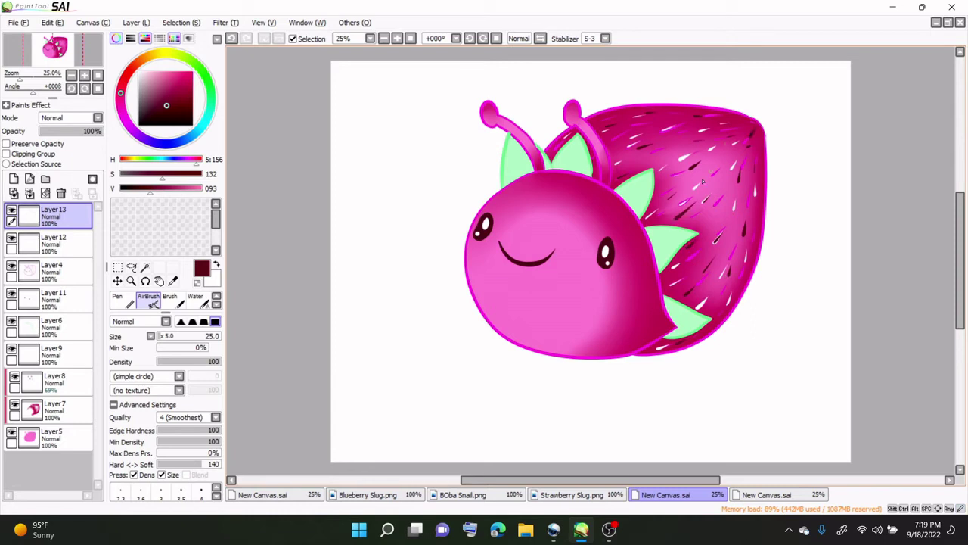
drag(166, 98, 139, 72)
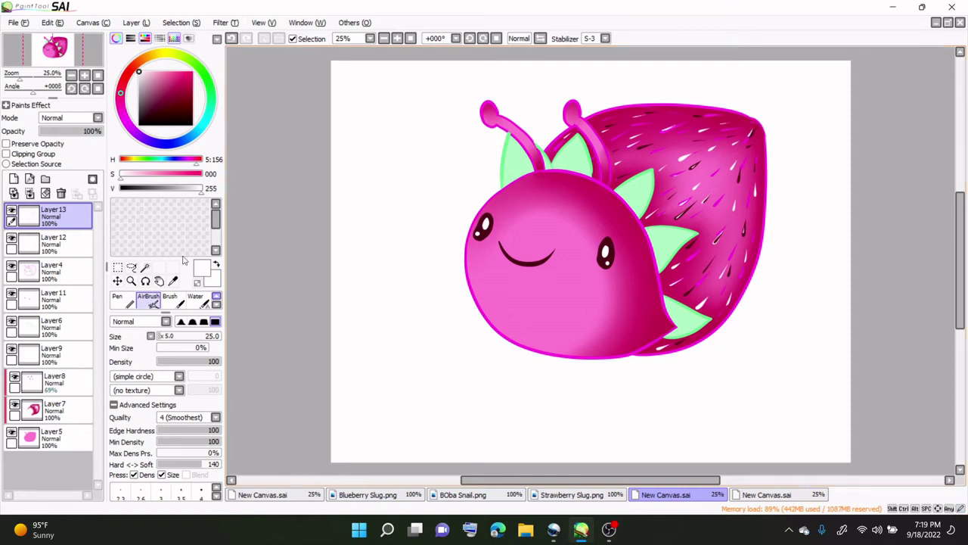
- Lower the opacity of Layer13 to 48% and of Layer12 to 60% to soften the shell flecks
click(73, 133)
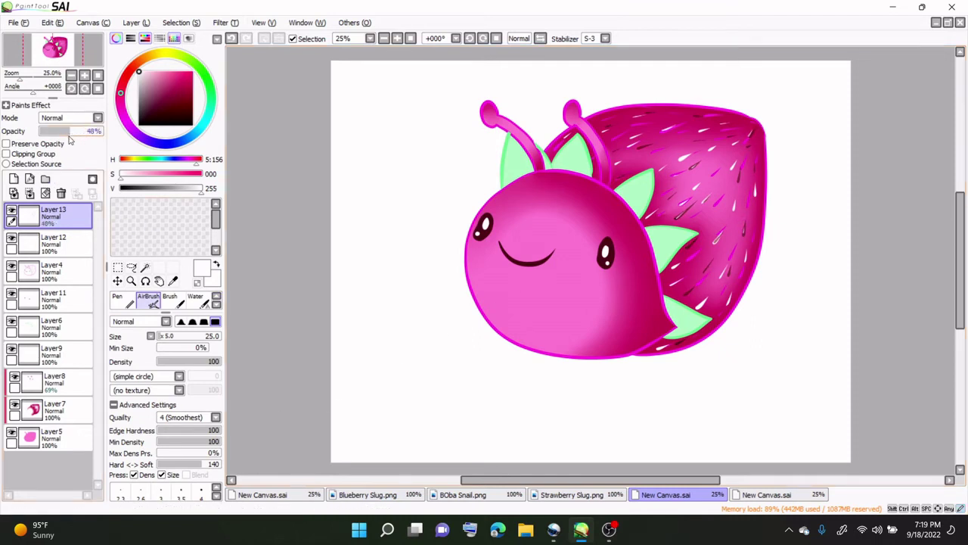
click(65, 242)
click(75, 131)
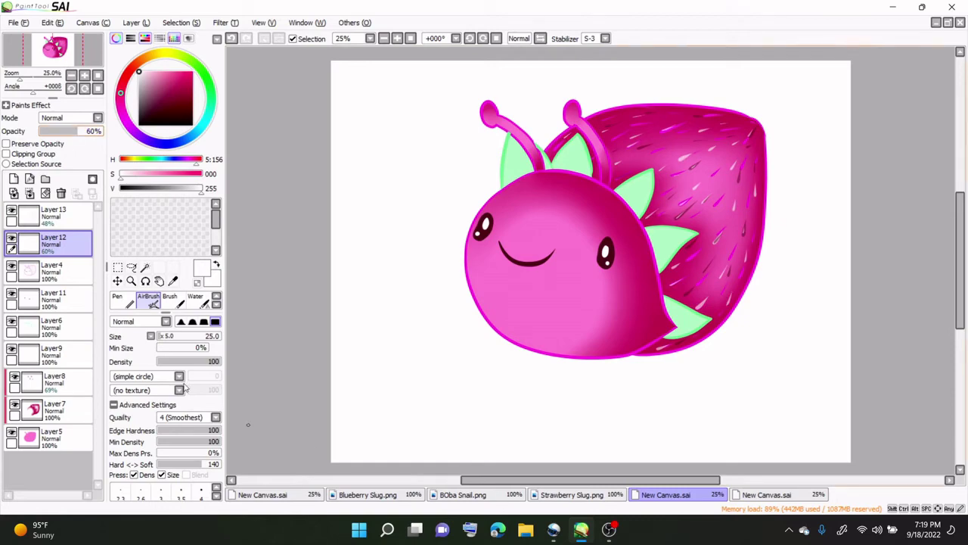
- Add a Shade mode layer above Layer8 and airbrush dark maroon shading over the upper part of the shell at size 125
click(53, 382)
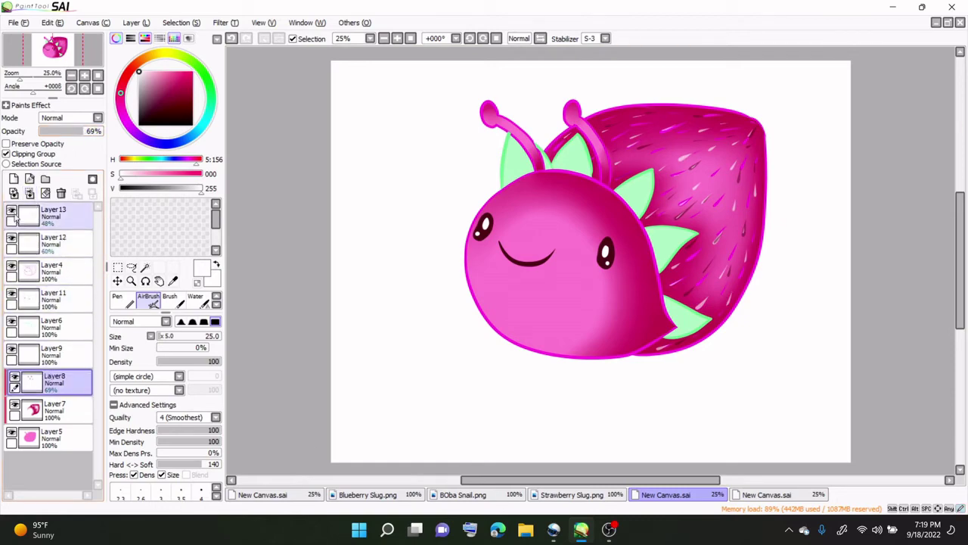
click(14, 178)
click(163, 106)
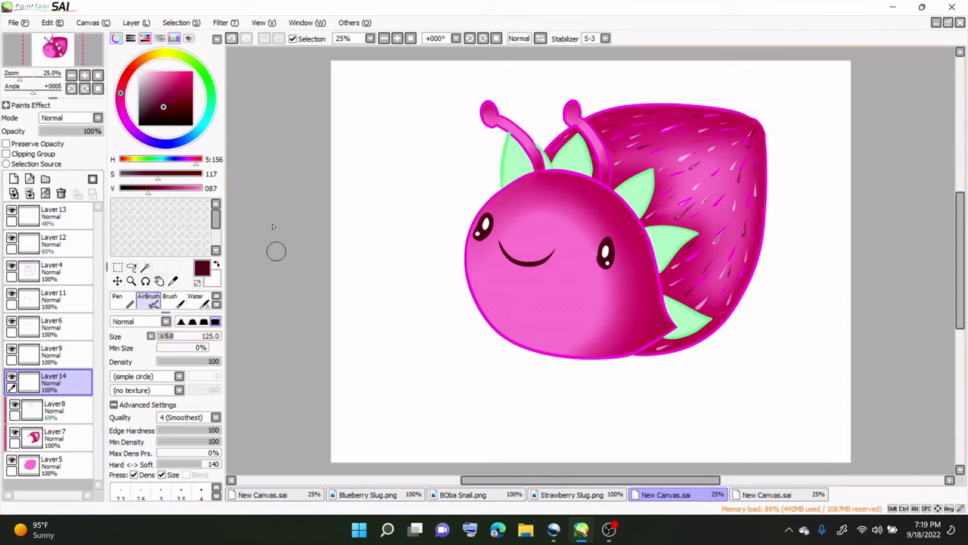
click(69, 117)
click(64, 176)
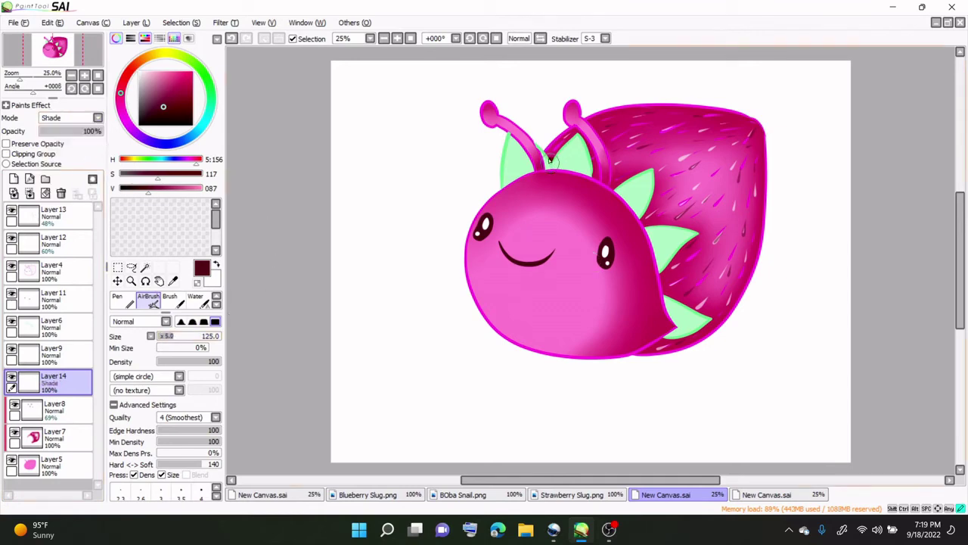
mouse_move(551, 159)
mouse_down()
mouse_move(587, 134)
mouse_move(597, 146)
mouse_move(591, 163)
mouse_move(607, 162)
mouse_move(607, 139)
mouse_move(593, 175)
mouse_move(607, 137)
mouse_move(621, 140)
mouse_move(616, 118)
mouse_move(664, 122)
mouse_move(666, 139)
mouse_move(631, 144)
mouse_move(626, 160)
mouse_move(649, 149)
mouse_move(616, 177)
mouse_move(633, 178)
mouse_move(676, 136)
mouse_move(699, 138)
mouse_move(686, 114)
mouse_move(757, 134)
mouse_move(689, 112)
mouse_move(676, 117)
mouse_move(706, 132)
mouse_move(701, 147)
mouse_move(752, 130)
mouse_move(750, 140)
mouse_move(736, 122)
mouse_move(726, 126)
mouse_move(743, 121)
mouse_move(669, 114)
mouse_up()
click(610, 146)
- Extend the dark maroon shading along the shell's upper edge at brush size 275 and lower Layer14's opacity to 22%
click(192, 336)
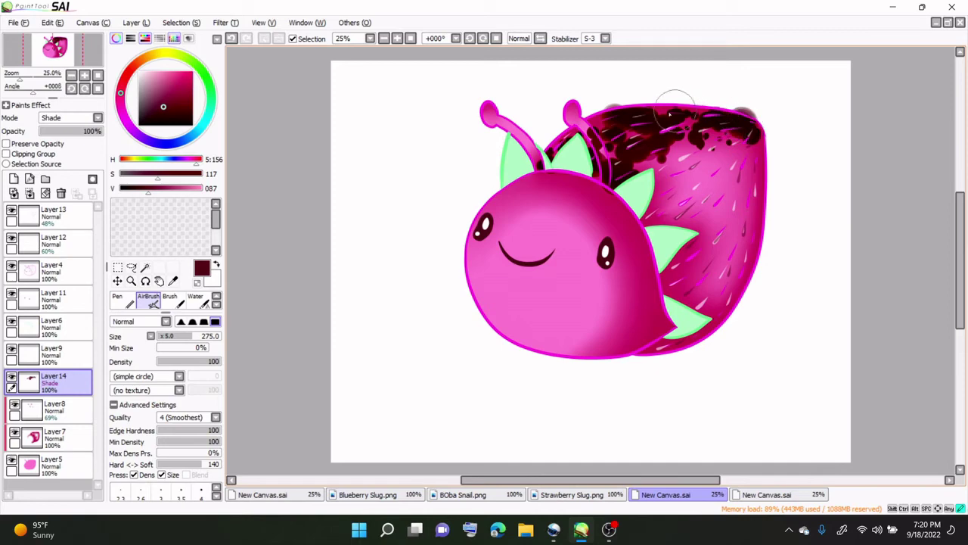
mouse_move(550, 152)
mouse_down()
mouse_move(636, 115)
mouse_move(743, 122)
mouse_up()
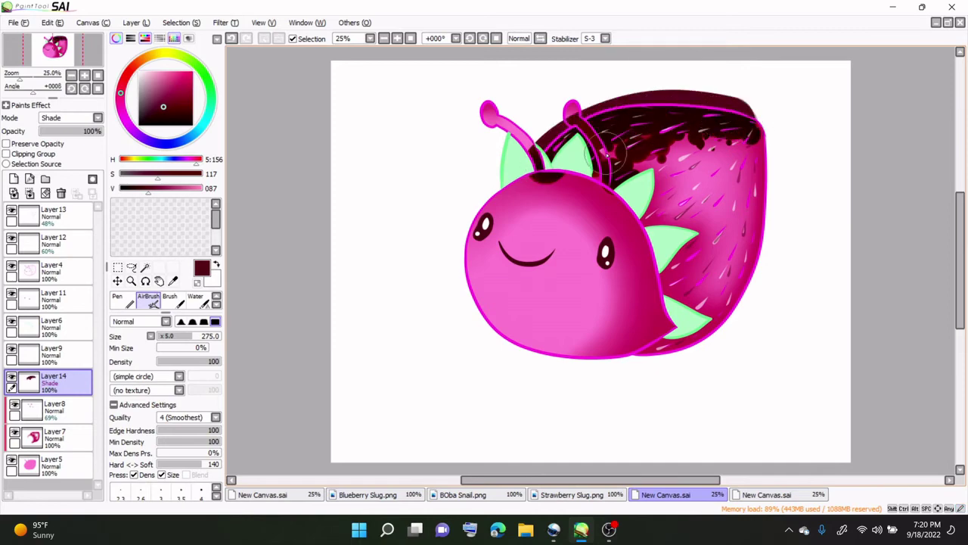
mouse_move(607, 155)
mouse_down()
mouse_move(643, 165)
mouse_move(669, 151)
mouse_move(647, 178)
mouse_move(668, 198)
mouse_move(643, 213)
mouse_move(666, 151)
mouse_move(764, 147)
mouse_move(749, 182)
mouse_move(757, 129)
mouse_move(700, 144)
mouse_move(677, 163)
mouse_move(658, 204)
mouse_move(673, 219)
mouse_move(693, 185)
mouse_move(620, 184)
mouse_up()
drag(84, 134, 54, 142)
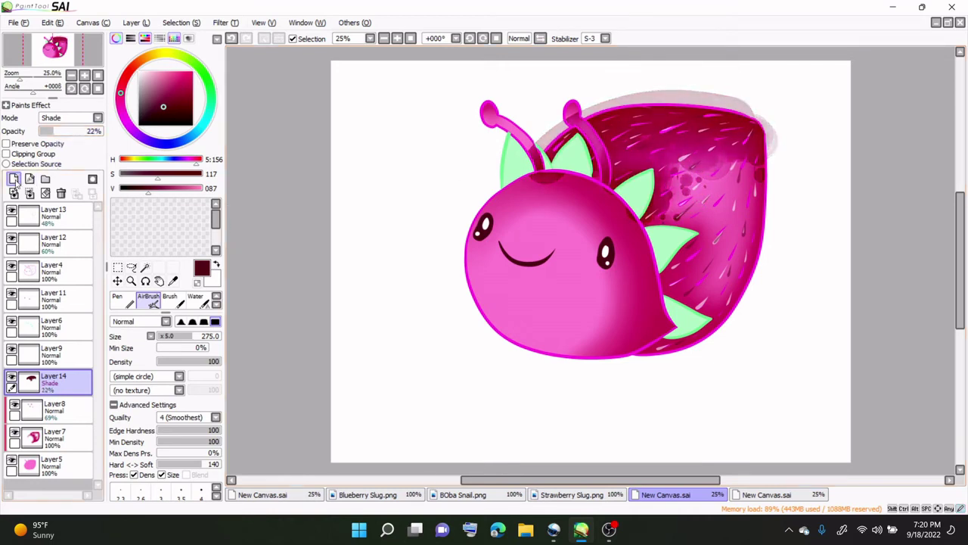
- Airbrush pink lighting over the lower part of the shell on a new Luminosity layer and set its opacity to 28%
click(14, 178)
click(168, 77)
click(68, 117)
click(74, 166)
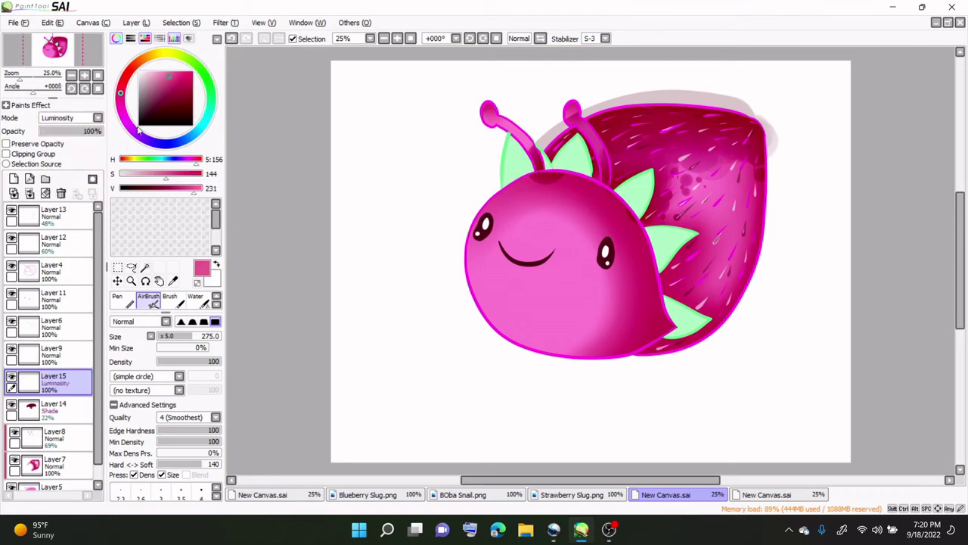
mouse_move(645, 344)
mouse_down()
mouse_move(755, 273)
mouse_move(682, 305)
mouse_move(685, 285)
mouse_move(702, 278)
mouse_move(713, 254)
mouse_move(703, 230)
mouse_move(689, 248)
mouse_move(683, 214)
mouse_move(655, 199)
mouse_move(665, 176)
mouse_move(684, 176)
mouse_move(722, 142)
mouse_move(736, 156)
mouse_move(718, 179)
mouse_move(753, 189)
mouse_move(740, 208)
mouse_move(704, 199)
mouse_move(735, 236)
mouse_up()
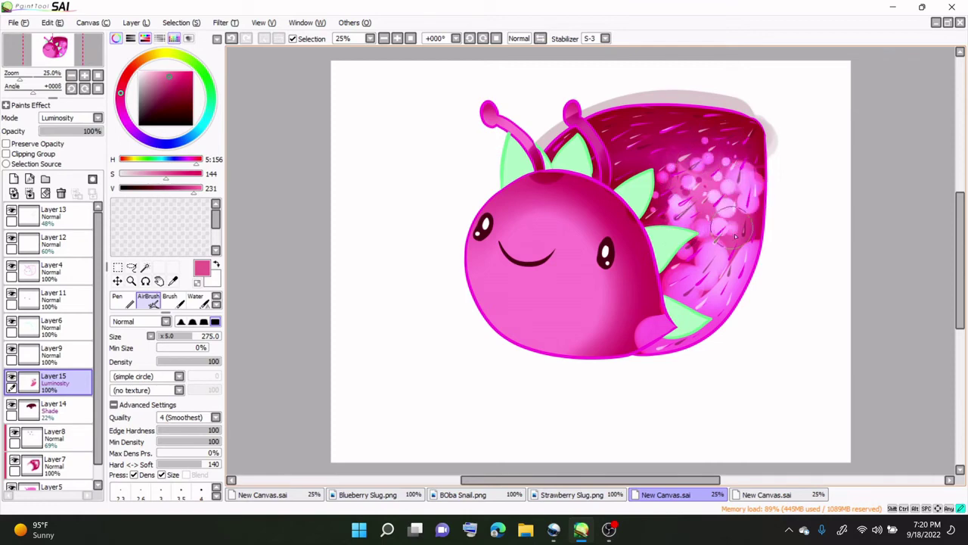
drag(86, 133, 66, 133)
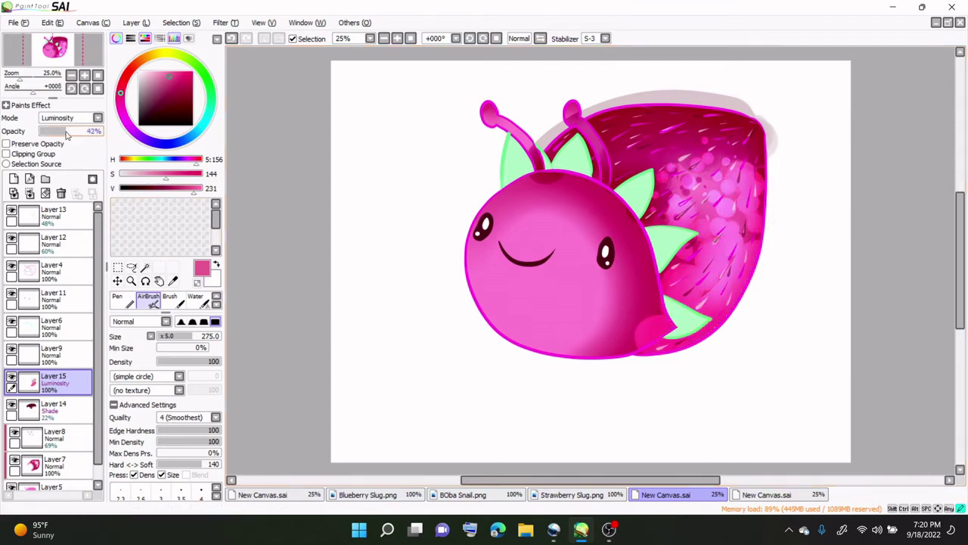
- Select the interiors of the head and both antennae from the Layer4 lines with the Magic Wand
key(e)
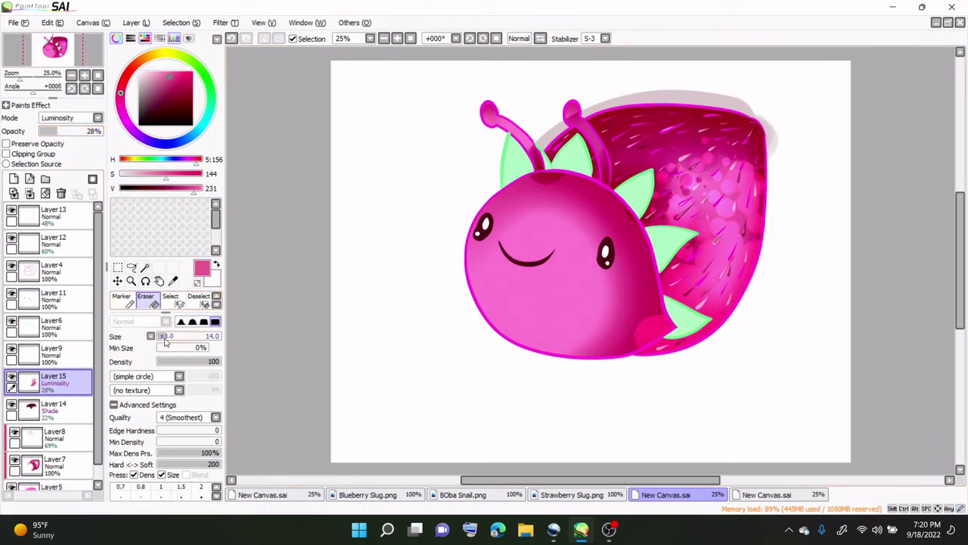
click(51, 269)
click(145, 268)
click(575, 195)
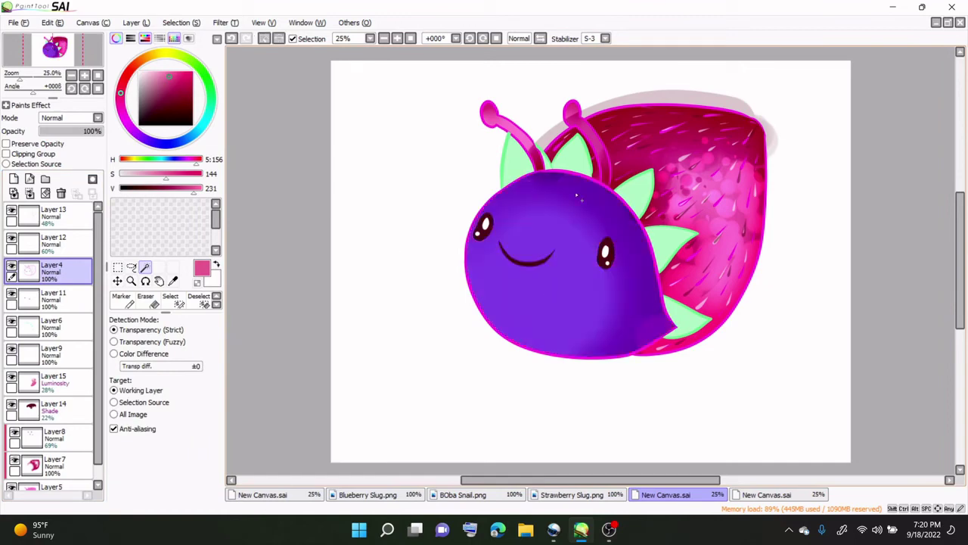
click(544, 159)
click(603, 165)
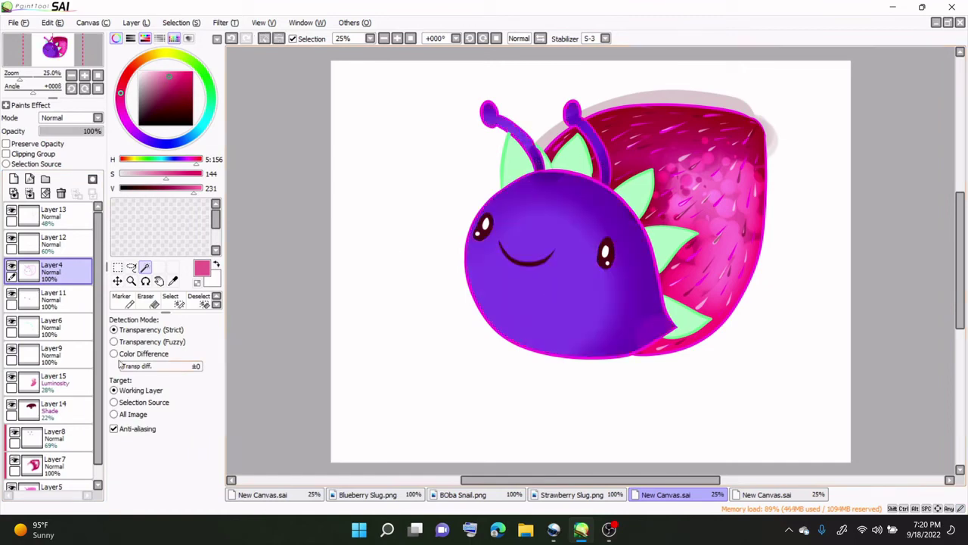
- Erase the dark shading that spilled onto the selected head and antennae on Layer14, with the Eraser at size 120
click(53, 408)
key(e)
drag(195, 335, 219, 335)
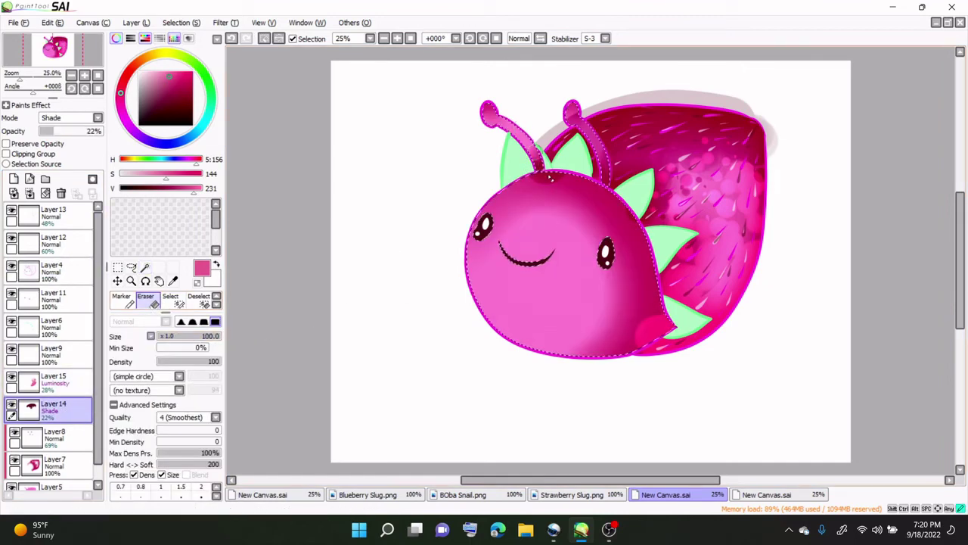
click(217, 497)
click(217, 496)
click(217, 497)
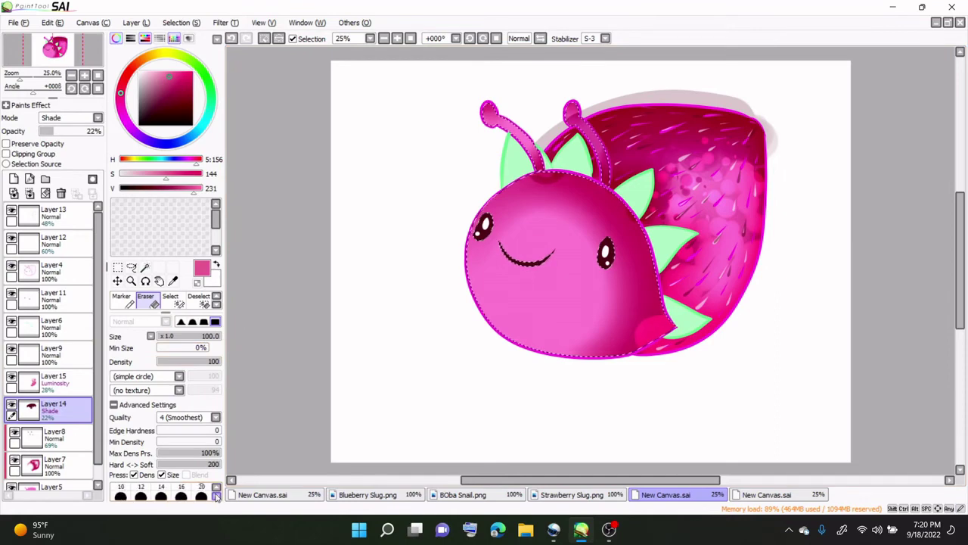
click(216, 496)
click(201, 494)
click(216, 486)
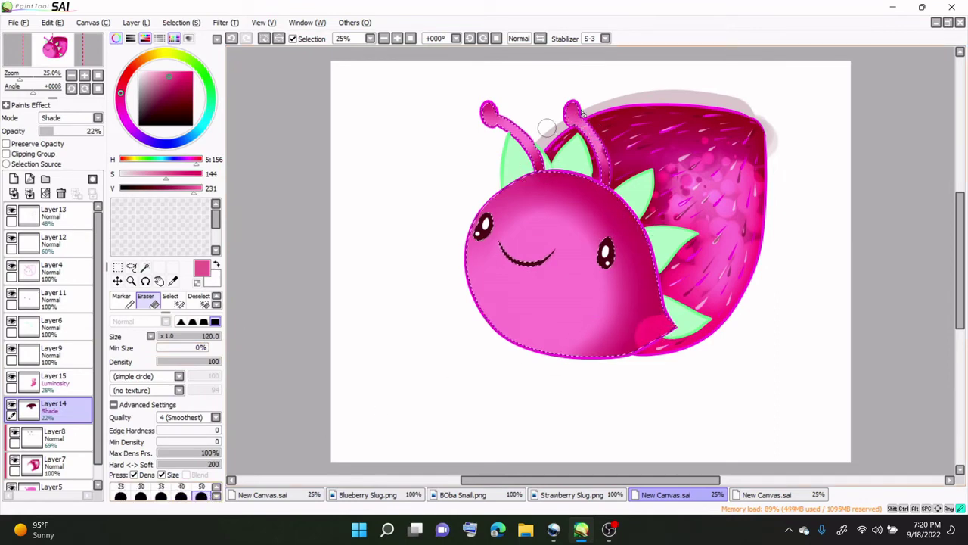
- Erase the pink lighting that spilled onto the head's lower corner on Layer15 and clear the selection
click(61, 382)
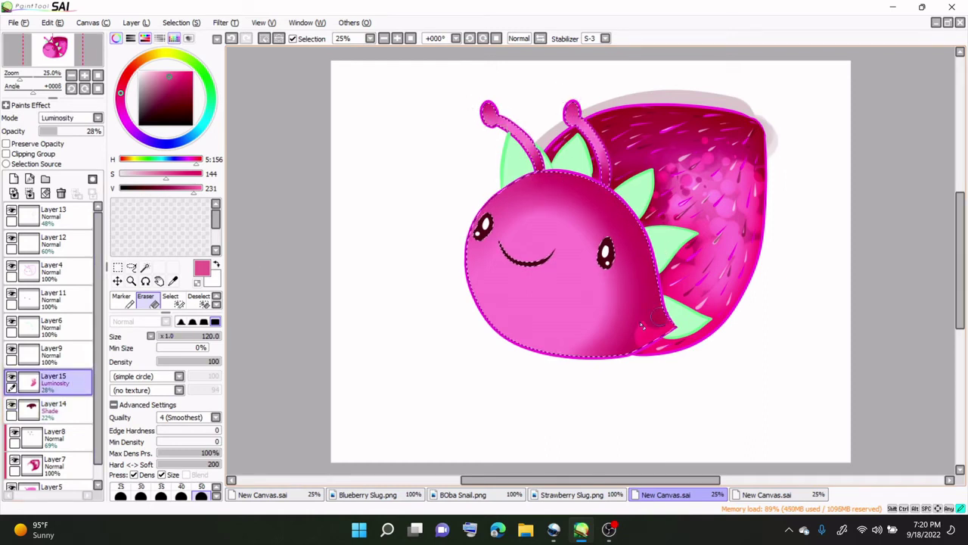
drag(641, 325, 626, 354)
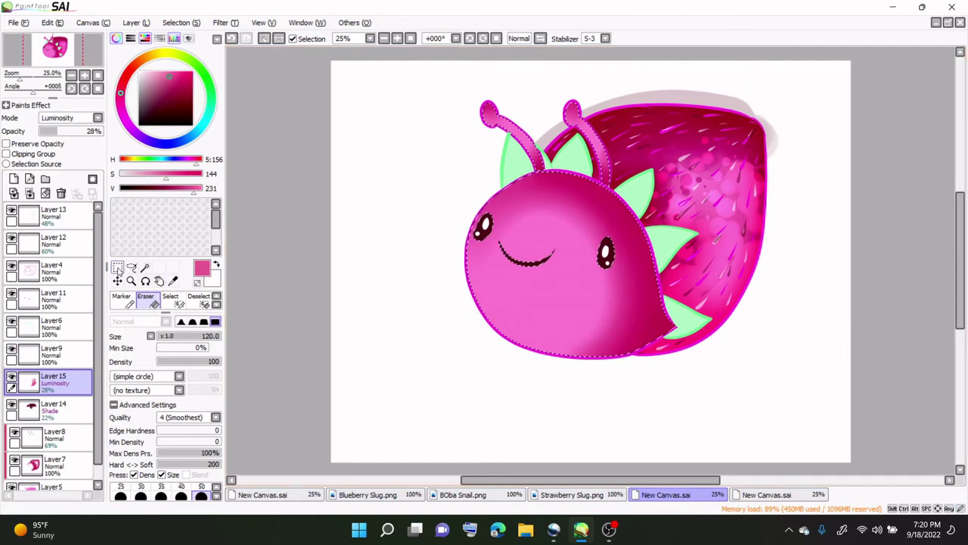
click(117, 267)
click(330, 301)
click(216, 296)
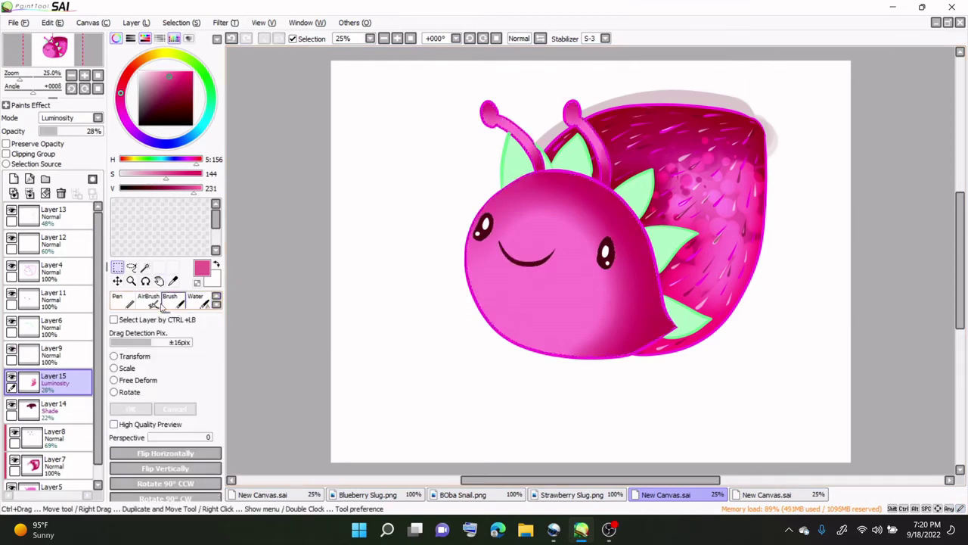
- Clip the shading on Layer14 and the lighting on Layer15 to the layers below them
click(155, 303)
click(49, 409)
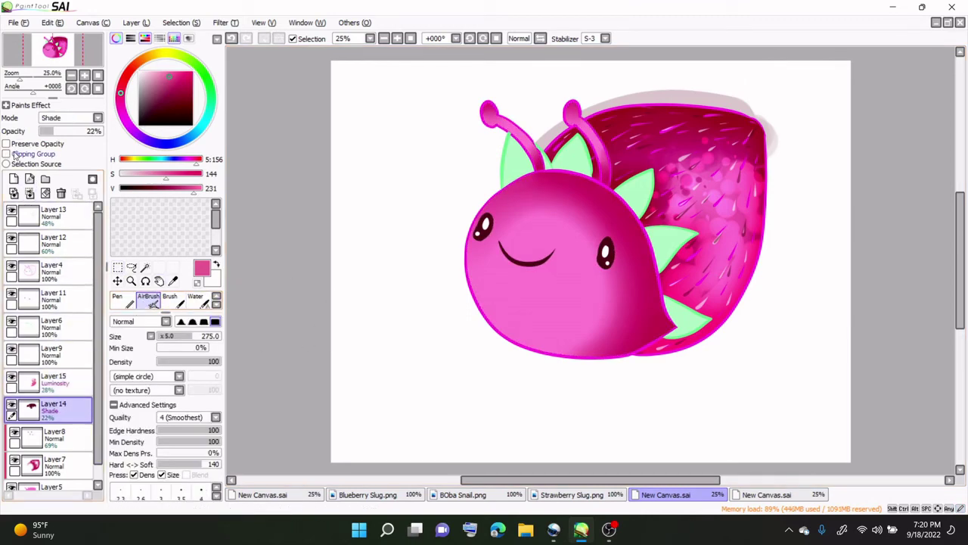
click(7, 154)
click(53, 379)
- Airbrush a large round pink highlight over the lower face on a new clipped layer at size 275 and set its mode to Luminosity
click(13, 178)
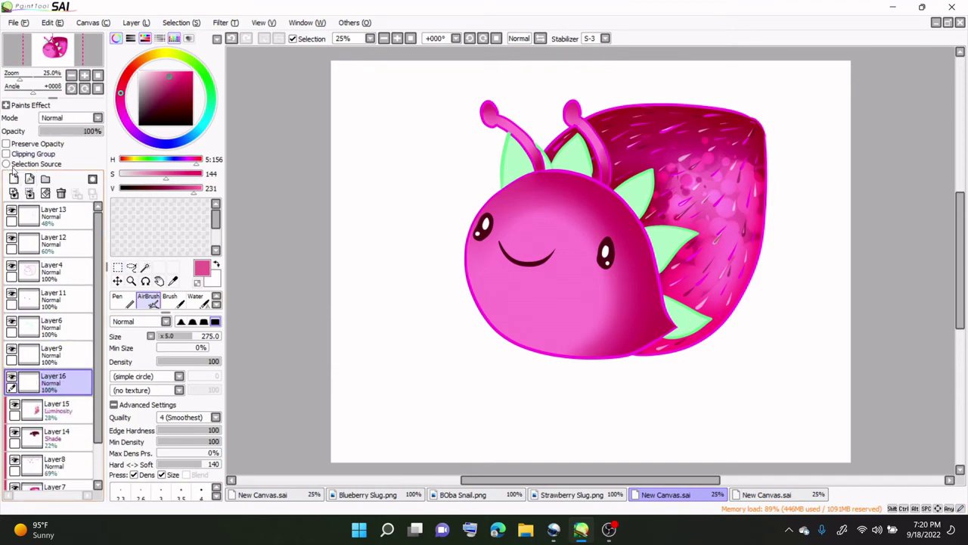
click(7, 154)
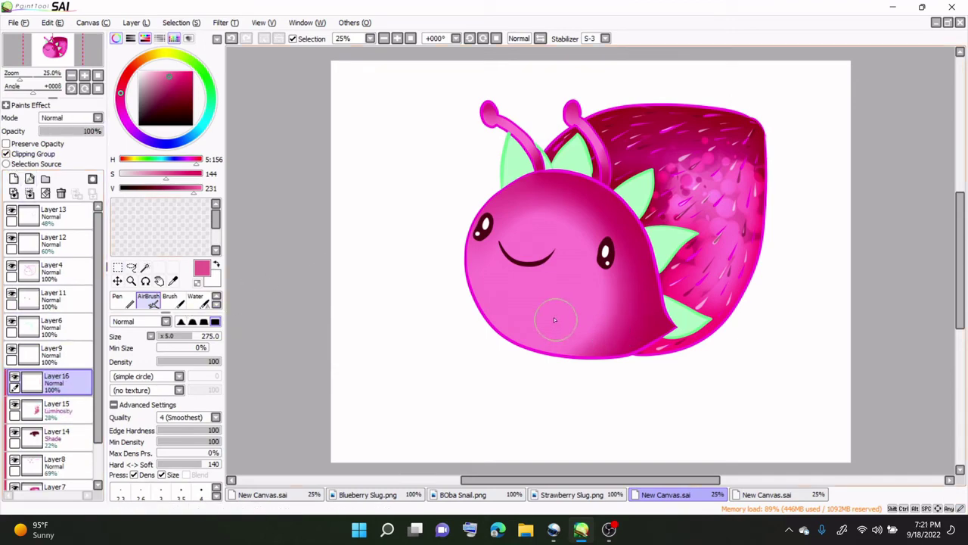
mouse_move(530, 313)
mouse_down()
mouse_move(512, 292)
mouse_move(572, 259)
mouse_move(552, 318)
mouse_move(537, 280)
mouse_up()
click(61, 118)
click(56, 168)
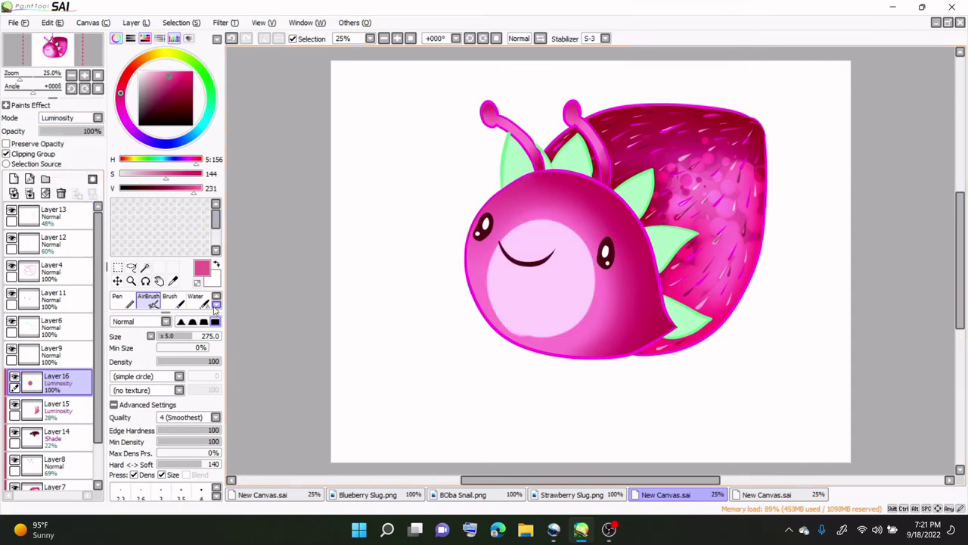
- Soften the face highlight's edges into the head with the Blur brush at size 350
click(216, 305)
click(198, 301)
click(216, 305)
click(198, 300)
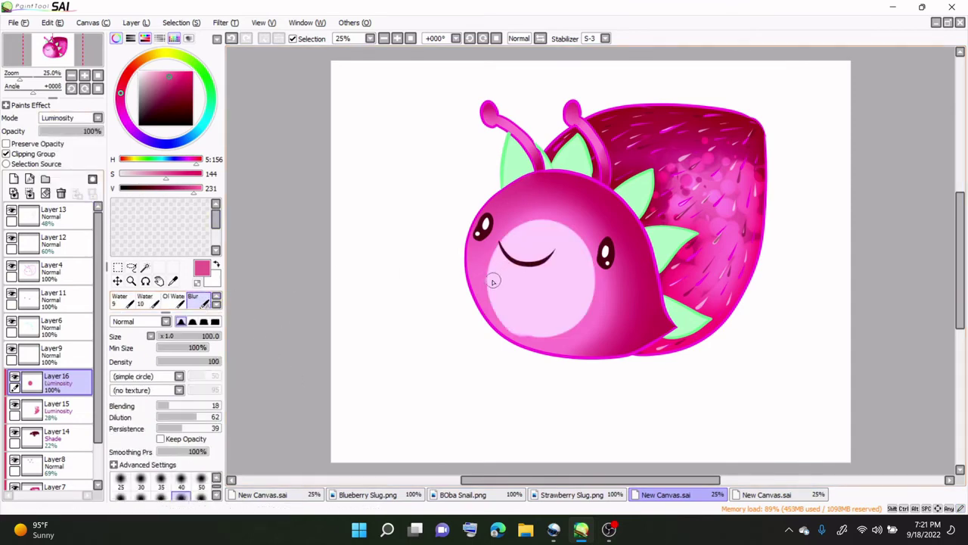
click(216, 495)
click(201, 496)
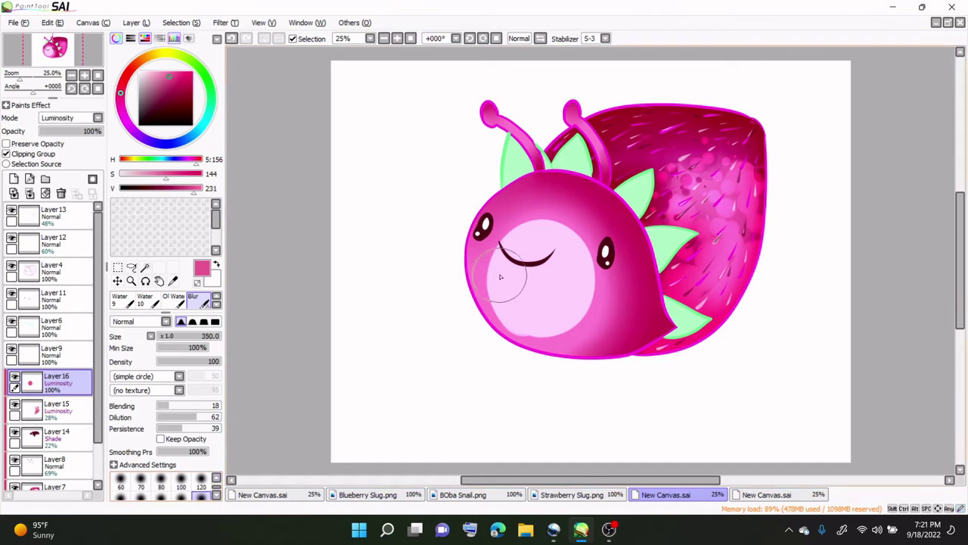
mouse_move(492, 277)
mouse_down()
mouse_move(566, 218)
mouse_move(519, 331)
mouse_move(602, 281)
mouse_move(603, 248)
mouse_move(510, 303)
mouse_up()
- Airbrush a dark maroon band along the head's upper and back edge on a new clipped Shade layer
click(14, 179)
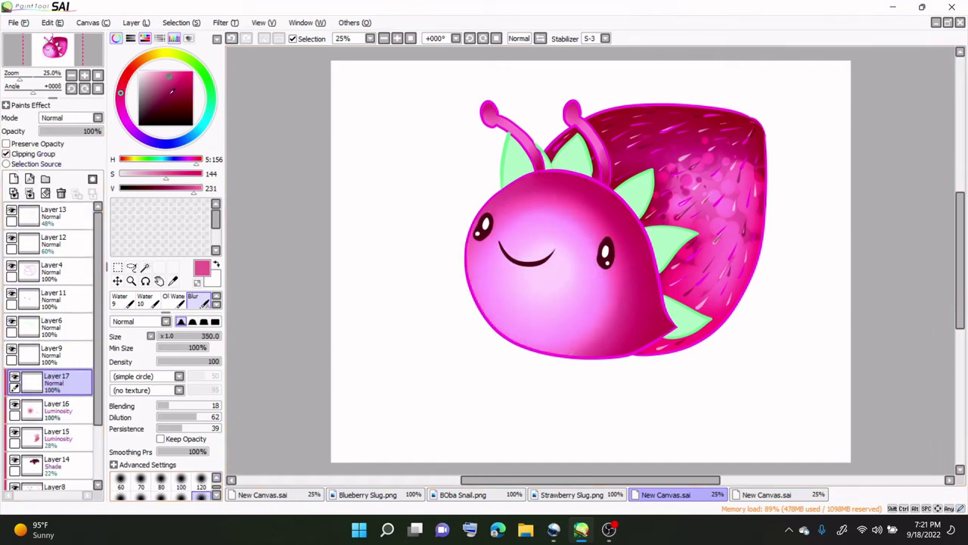
click(97, 118)
click(57, 175)
scroll(155, 301, up, 2)
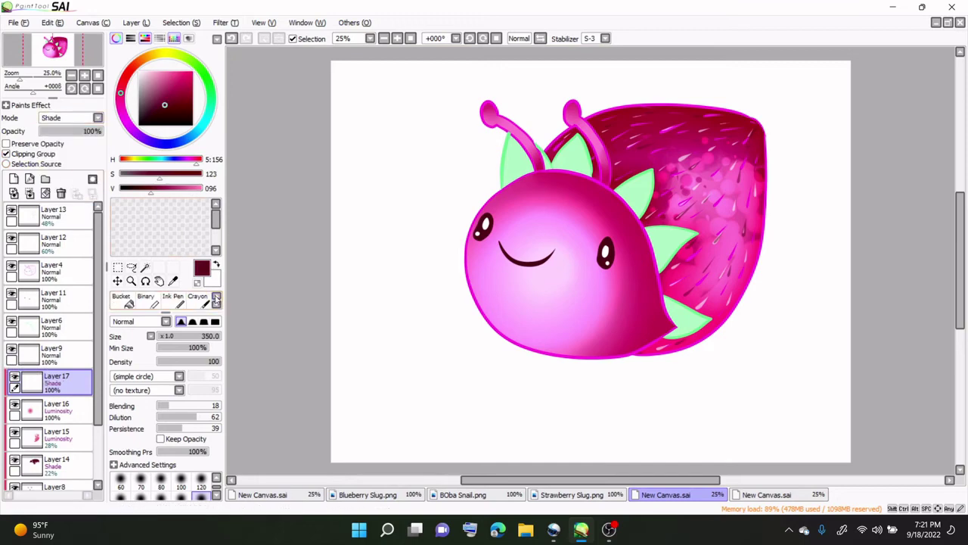
click(155, 302)
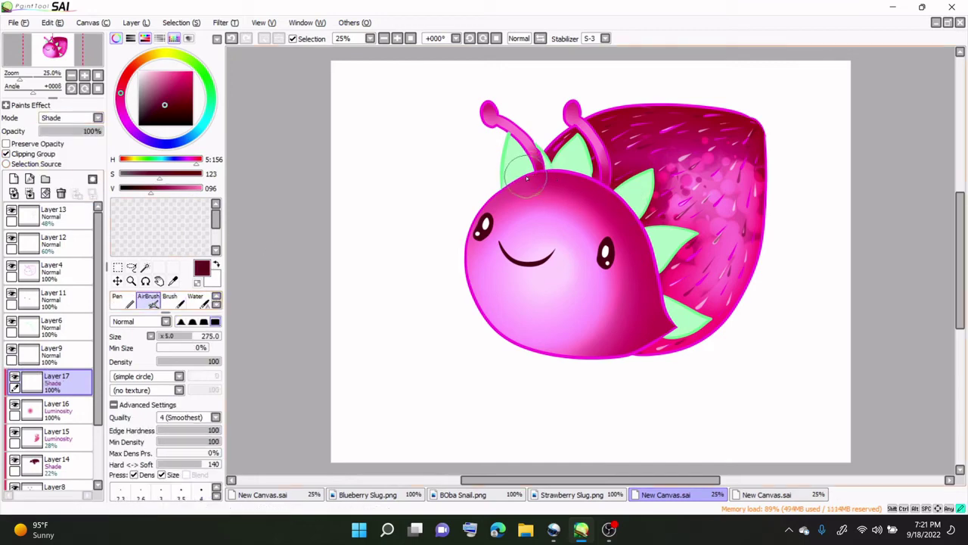
mouse_move(527, 177)
mouse_down()
mouse_move(604, 195)
mouse_move(632, 229)
mouse_move(654, 298)
mouse_move(645, 358)
mouse_move(658, 321)
mouse_move(656, 304)
mouse_move(603, 361)
mouse_move(673, 314)
mouse_up()
- Blend the maroon shading into the head with the Blur brush at size 200 and lower Layer17's opacity to 49%
click(216, 305)
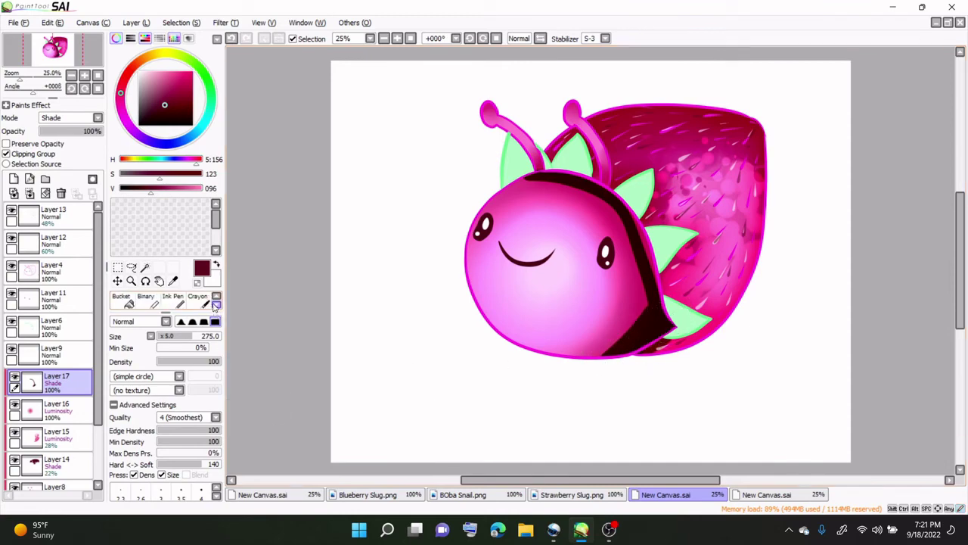
click(217, 305)
click(198, 299)
click(208, 496)
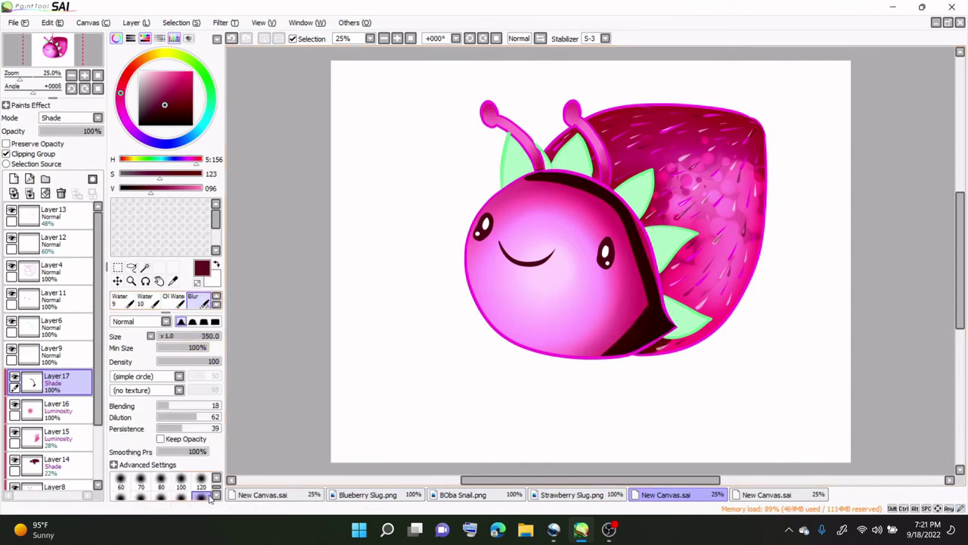
click(140, 497)
mouse_move(628, 314)
mouse_down()
mouse_move(580, 357)
mouse_move(642, 308)
mouse_move(617, 218)
mouse_move(587, 190)
mouse_move(503, 189)
mouse_move(577, 183)
mouse_move(642, 255)
mouse_move(598, 370)
mouse_move(661, 303)
mouse_move(647, 350)
mouse_up()
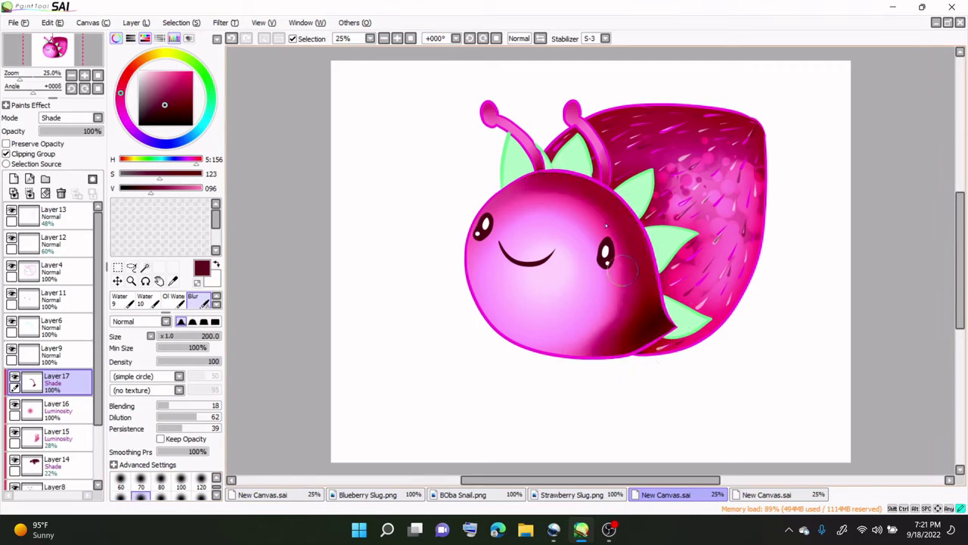
drag(97, 132, 70, 135)
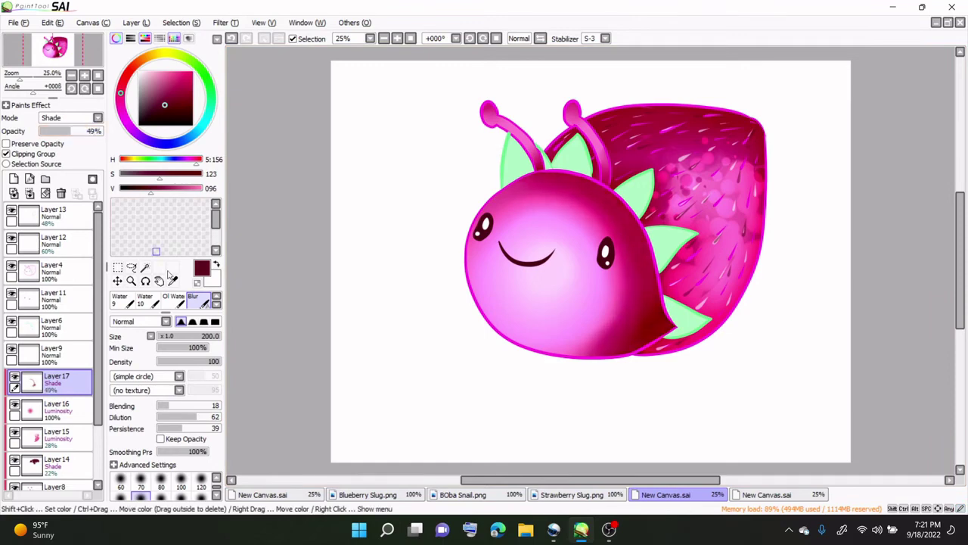
- Airbrush dark maroon shading onto the bases of both antennae at size 105 on Layer17
click(217, 296)
click(216, 296)
click(216, 296)
click(149, 301)
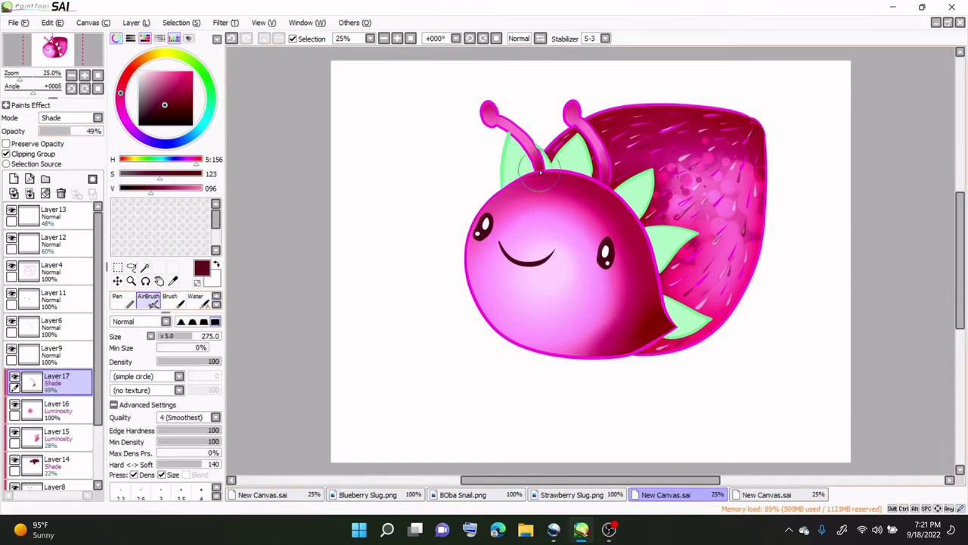
click(203, 305)
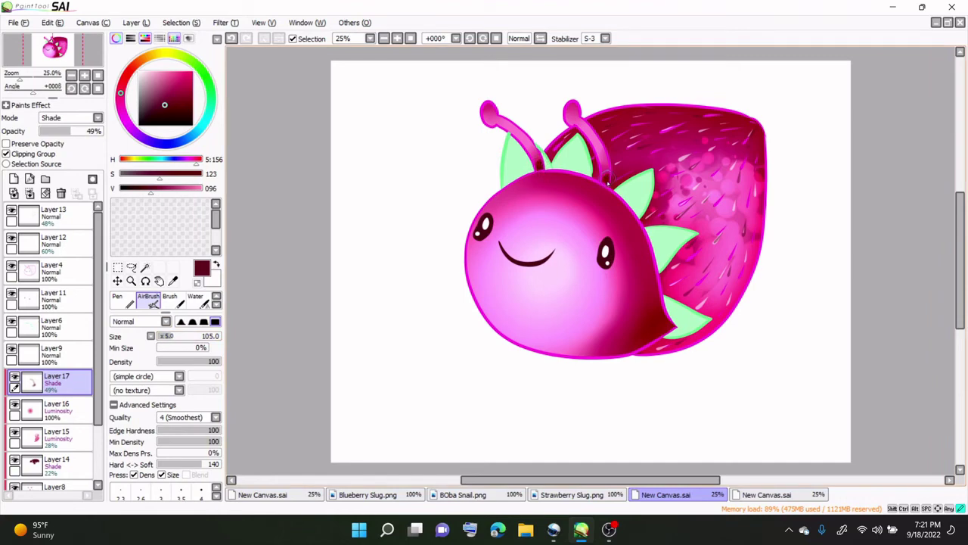
- Smooth the shading at the antenna bases with the Blur brush at size 42
click(217, 305)
click(200, 301)
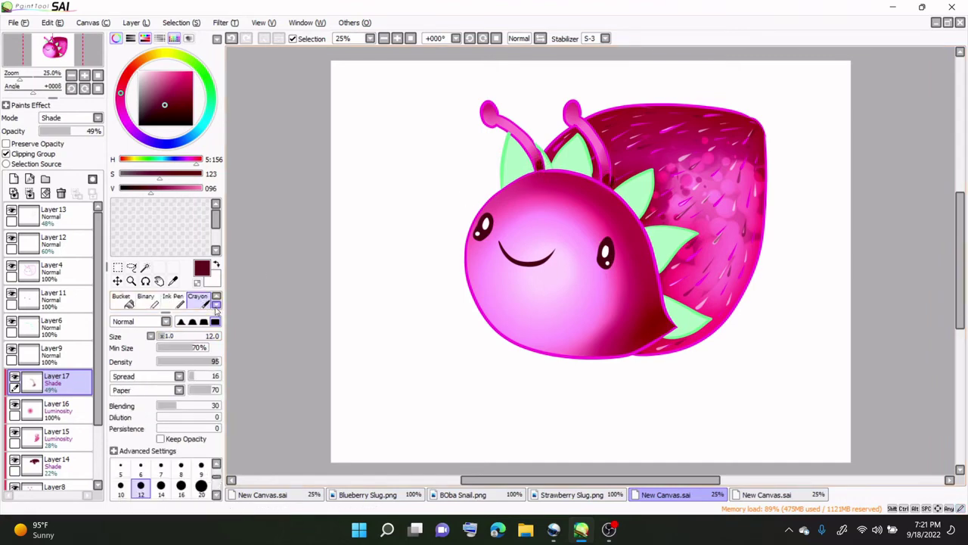
click(216, 305)
click(200, 302)
drag(200, 336, 183, 336)
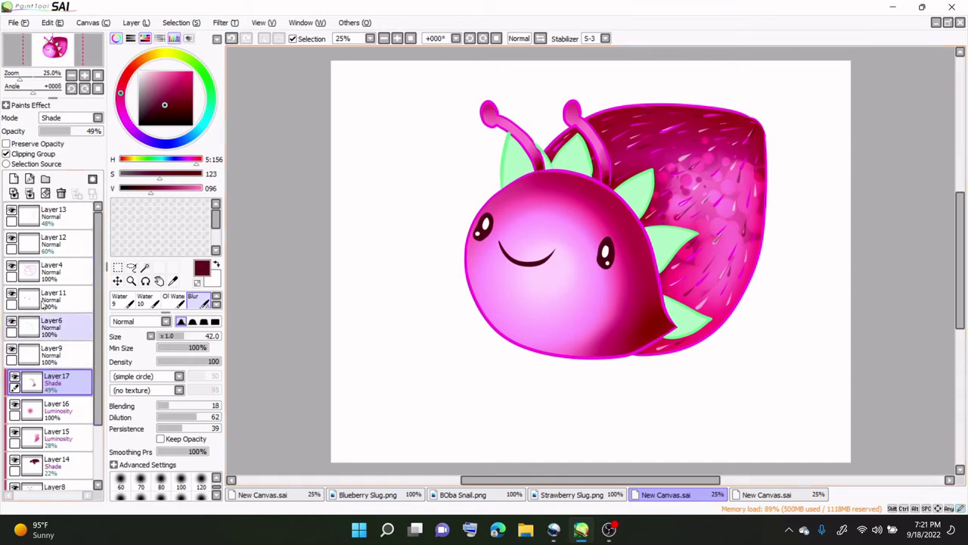
- Airbrush light pink highlights on both antennae at size 105 on a new clipped Luminosity layer
click(14, 178)
click(69, 120)
click(58, 167)
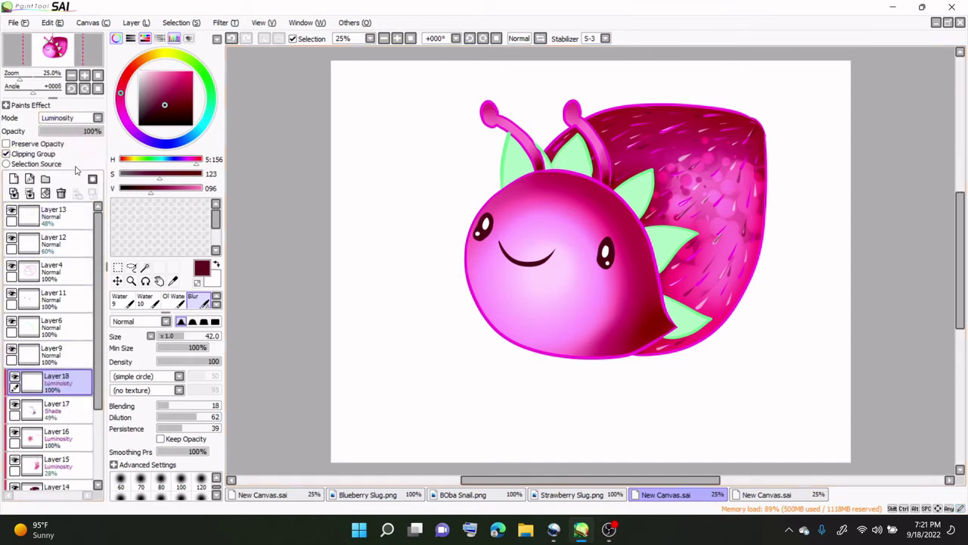
click(163, 73)
click(216, 297)
click(147, 298)
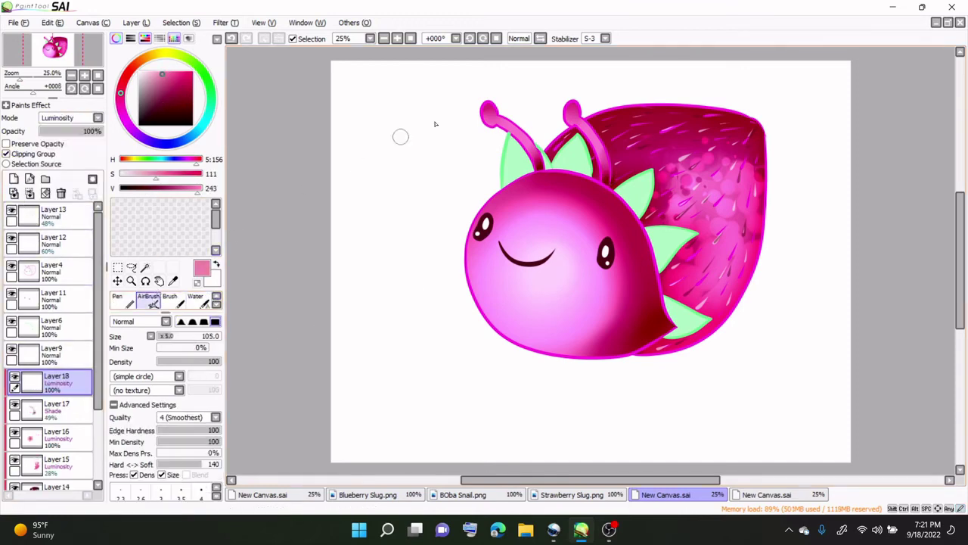
drag(508, 127, 528, 143)
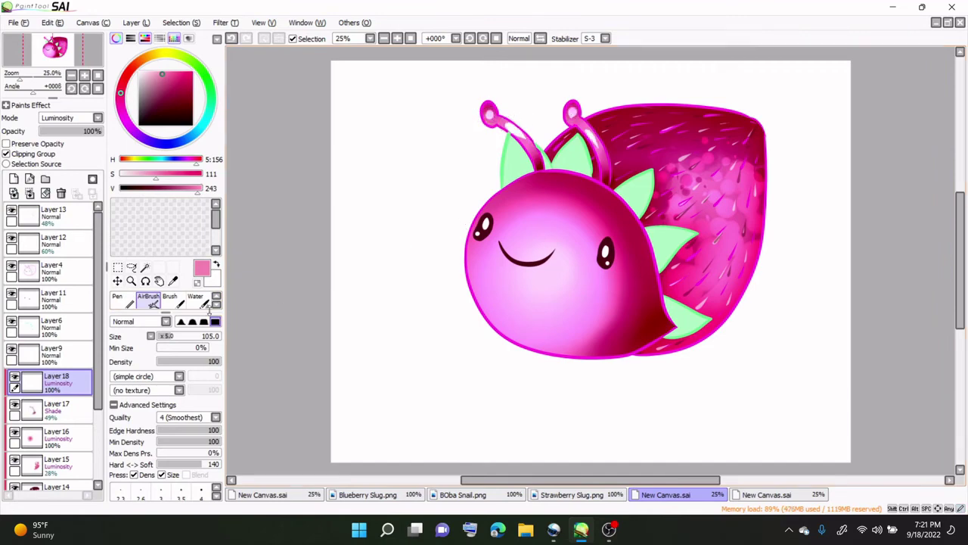
- Soften the antenna highlights on Layer18 with the Blur brush at size 72
click(216, 304)
click(198, 300)
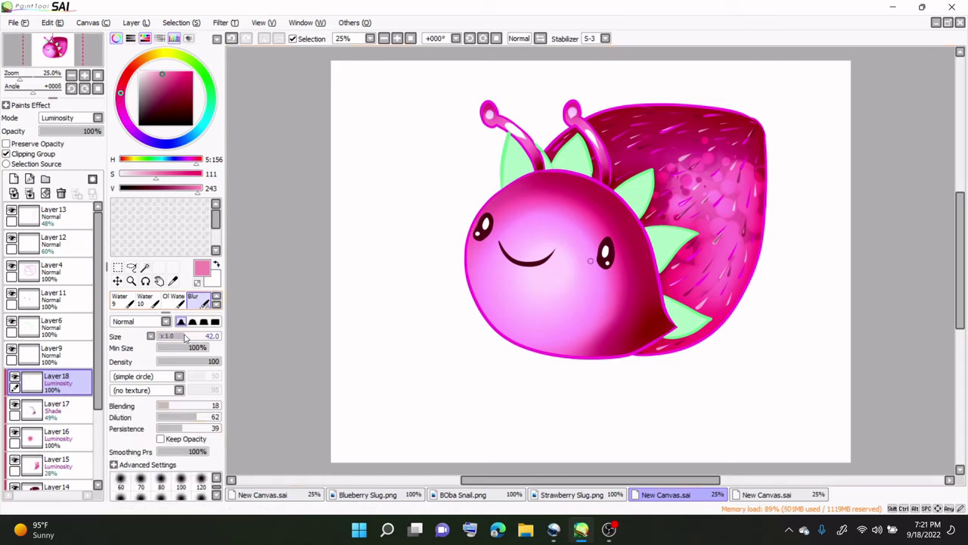
drag(206, 341, 211, 339)
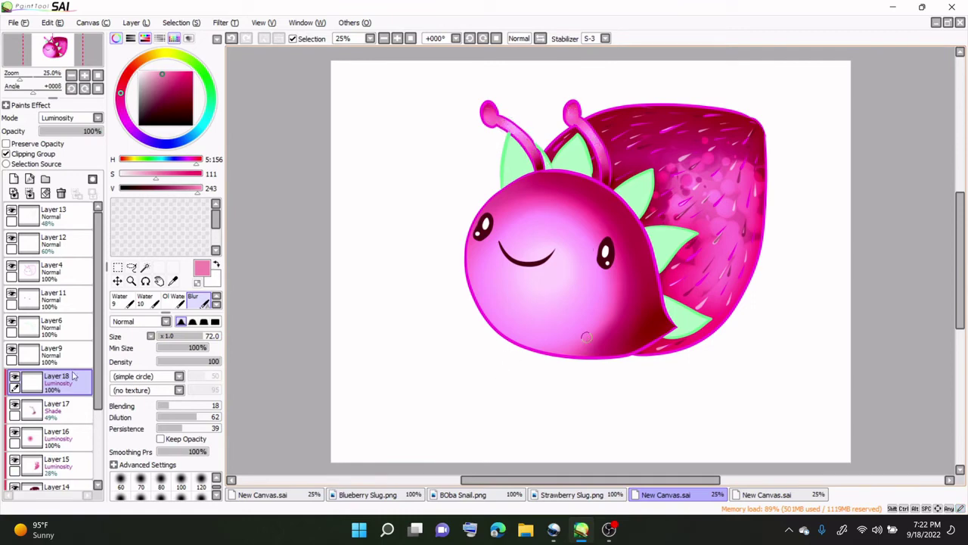
- Add a new layer above Layer9 and turn it into a clipping layer
click(53, 326)
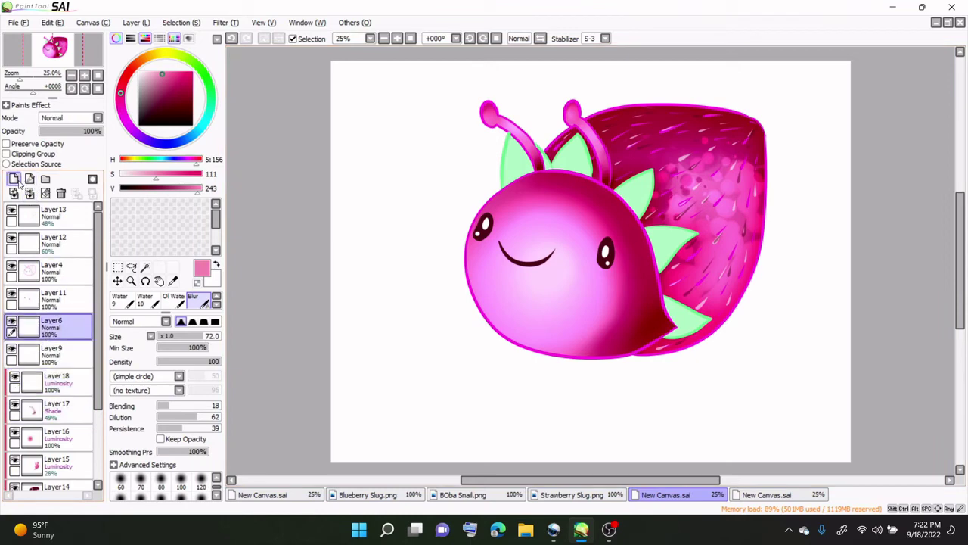
click(11, 349)
click(11, 350)
click(42, 355)
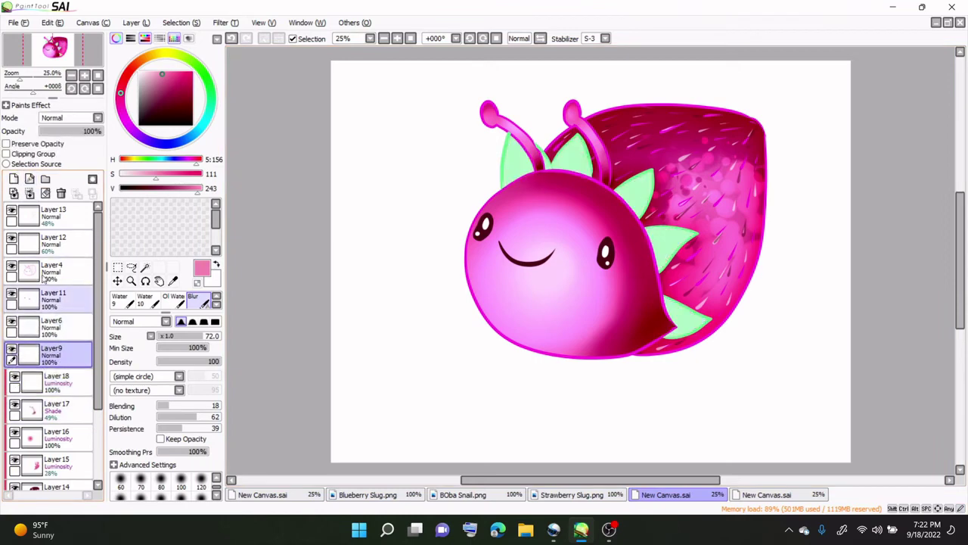
click(13, 179)
click(7, 154)
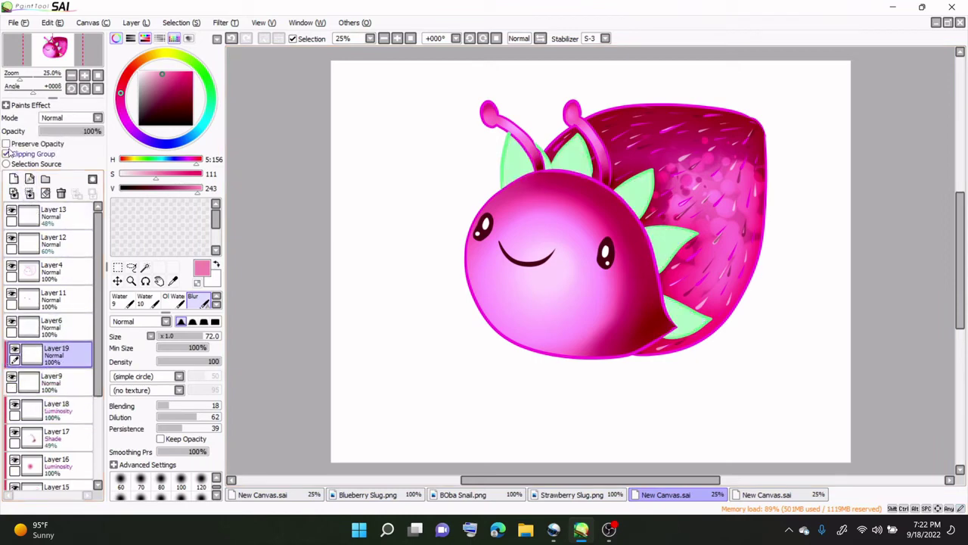
- Choose a muted green for the AirBrush and move Layer19 above the leaf color on Layer6
click(206, 82)
drag(163, 90, 154, 85)
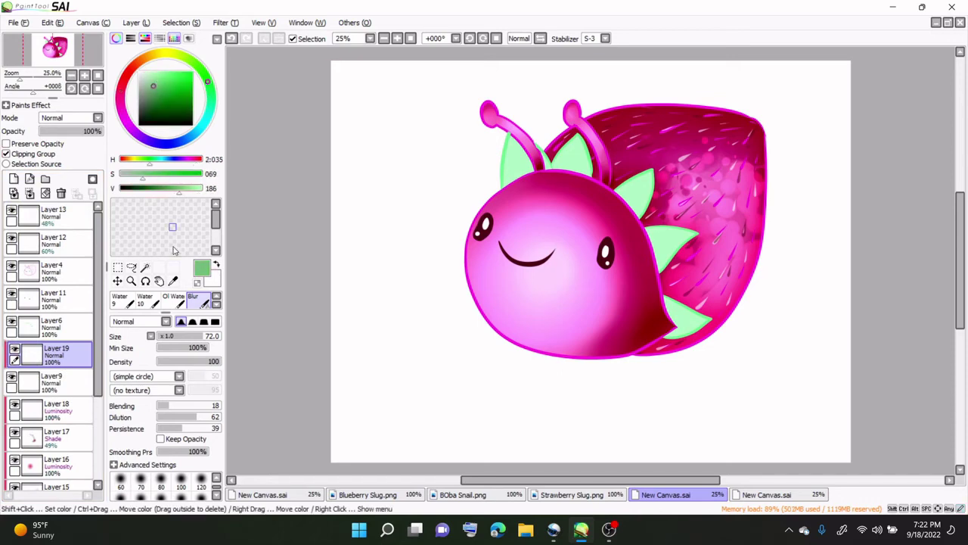
click(217, 296)
click(216, 295)
click(151, 302)
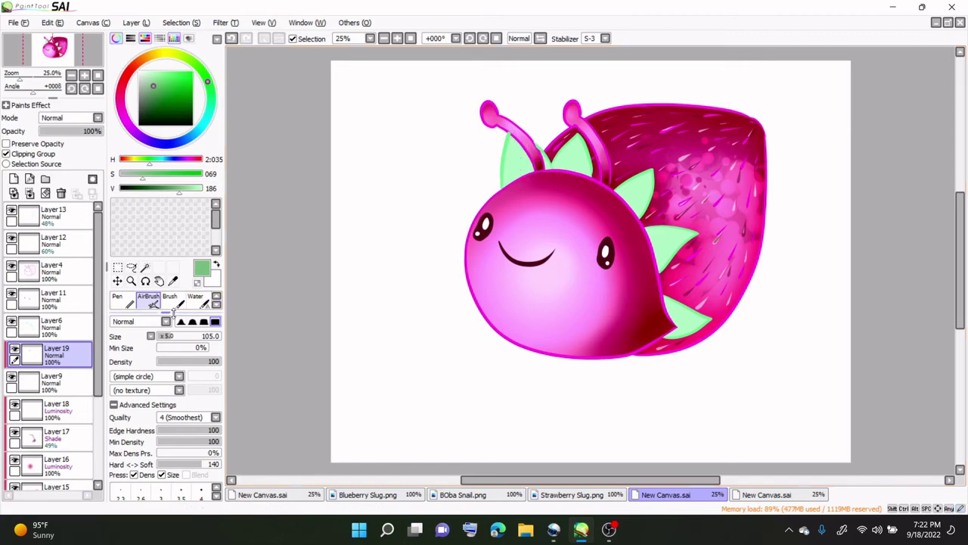
drag(45, 356, 44, 344)
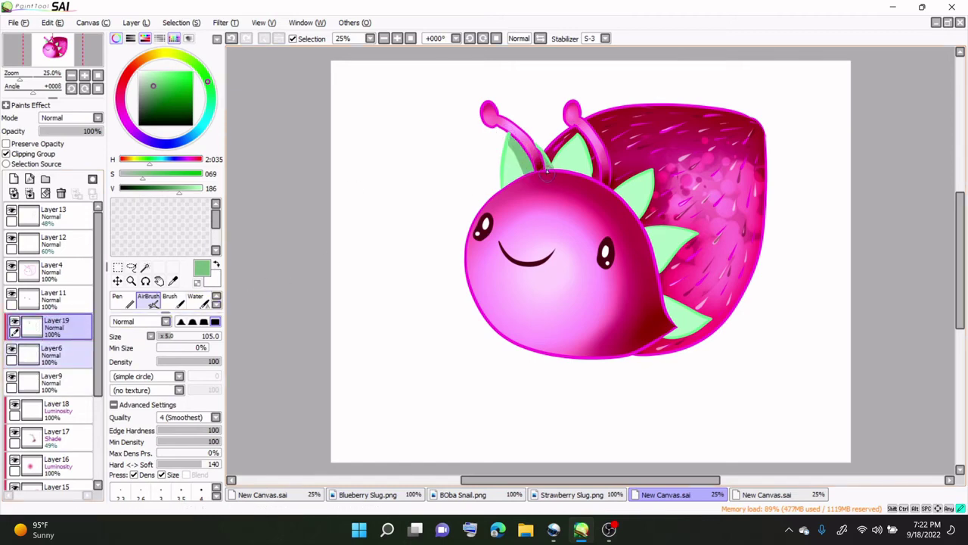
- Airbrush muted green shading around the inner edges of all the leaves and set Layer19's mode to Shade
mouse_move(505, 161)
mouse_down()
mouse_move(503, 184)
mouse_move(576, 148)
mouse_move(557, 165)
mouse_move(578, 138)
mouse_move(584, 184)
mouse_move(628, 197)
mouse_up()
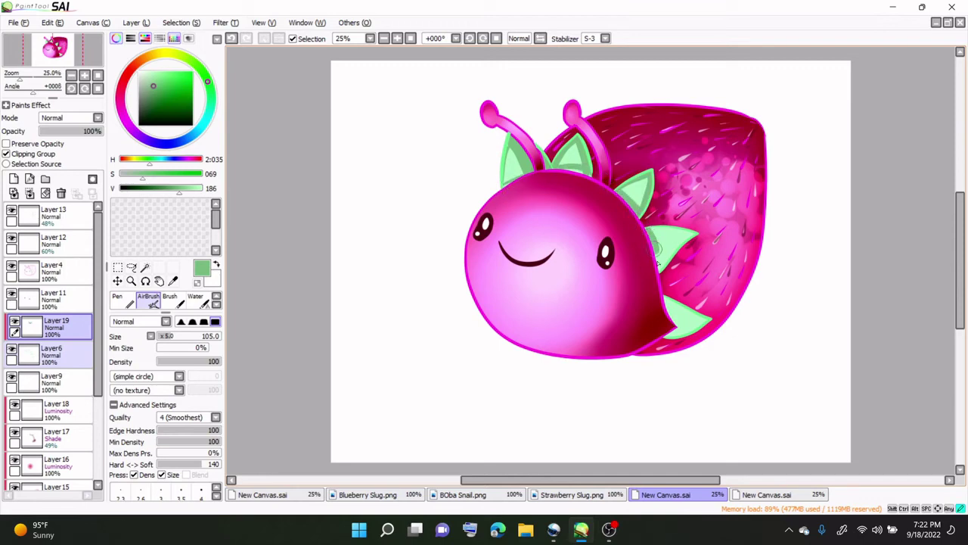
drag(684, 236, 667, 273)
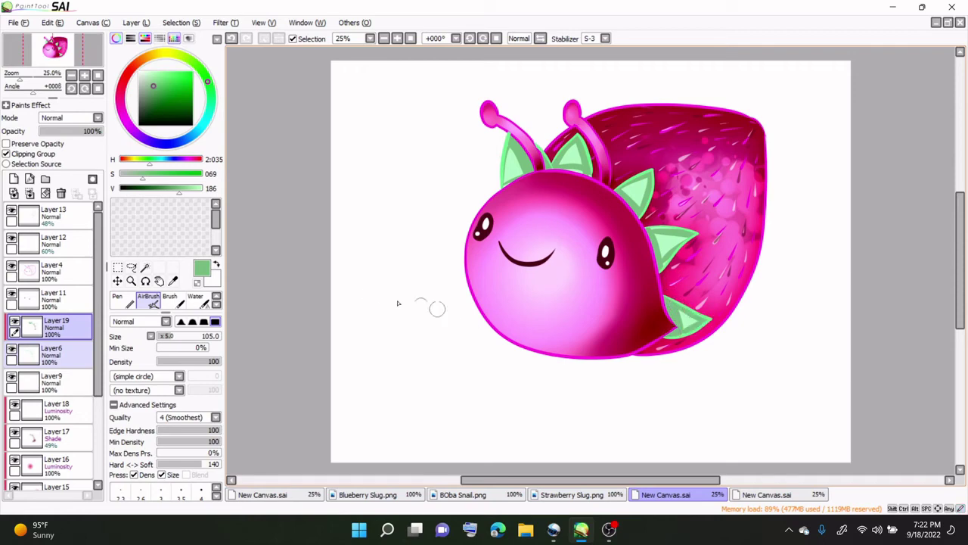
click(94, 120)
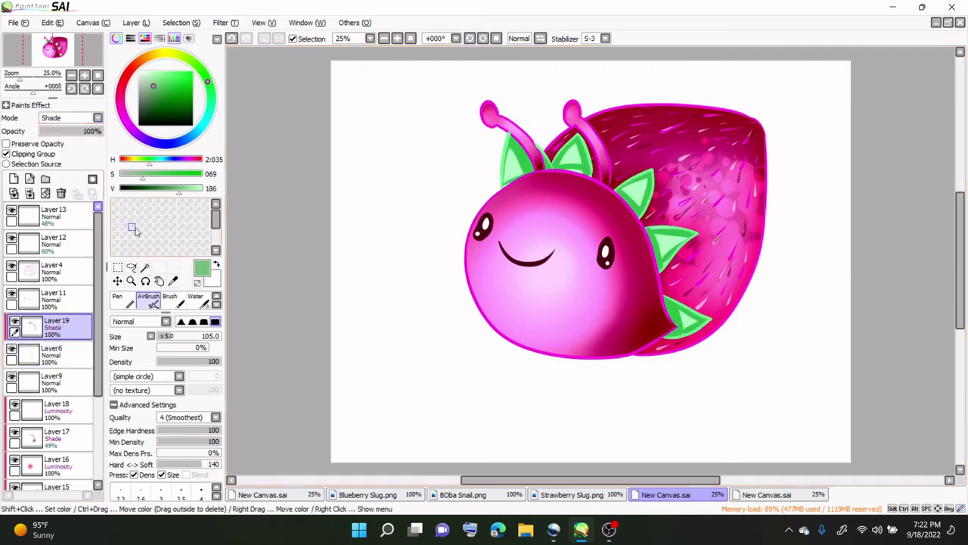
- Soften the green leaf shading on Layer19 with the Blur brush at size 64 and lower the layer's opacity to 65%
scroll(166, 300, down, 3)
click(199, 299)
click(175, 336)
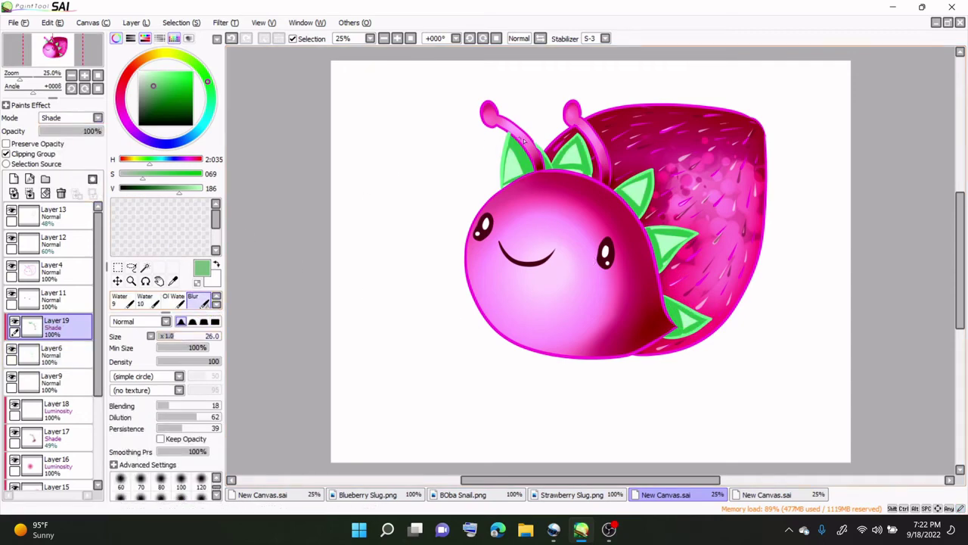
click(199, 336)
mouse_move(501, 169)
mouse_down()
mouse_move(509, 144)
mouse_move(511, 160)
mouse_move(519, 150)
mouse_move(515, 167)
mouse_move(565, 144)
mouse_move(565, 153)
mouse_move(576, 138)
mouse_move(581, 166)
mouse_up()
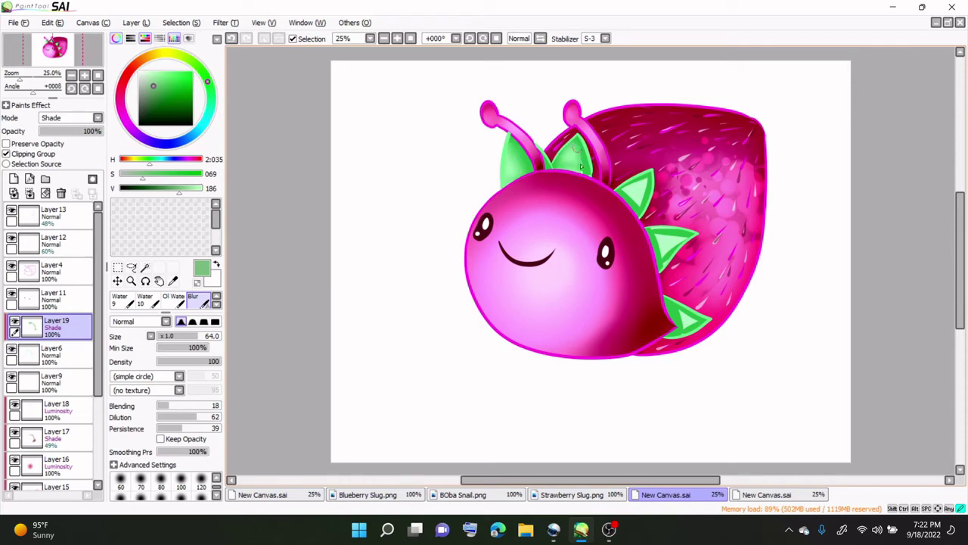
mouse_move(639, 183)
mouse_down()
mouse_move(625, 189)
mouse_move(634, 203)
mouse_move(649, 177)
mouse_up()
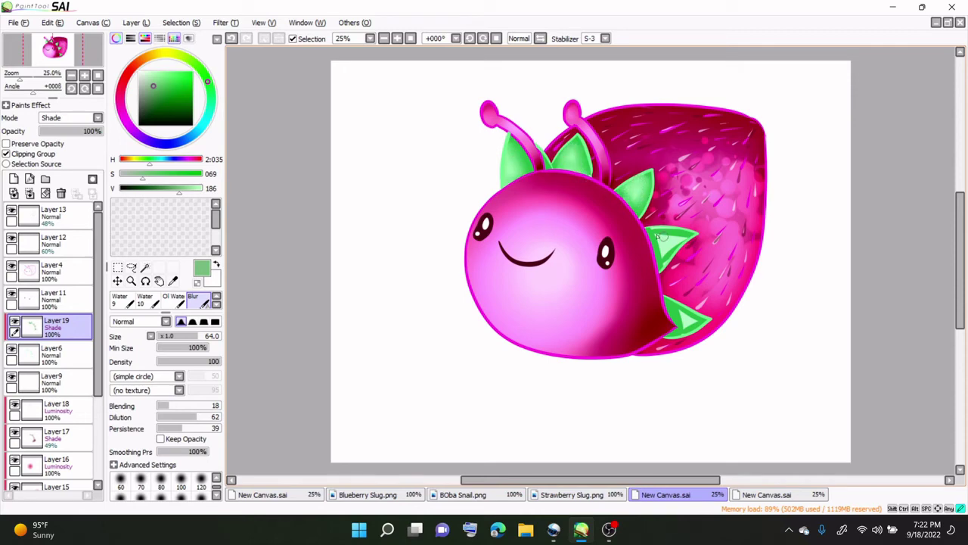
mouse_move(654, 246)
mouse_down()
mouse_move(681, 234)
mouse_move(662, 265)
mouse_up()
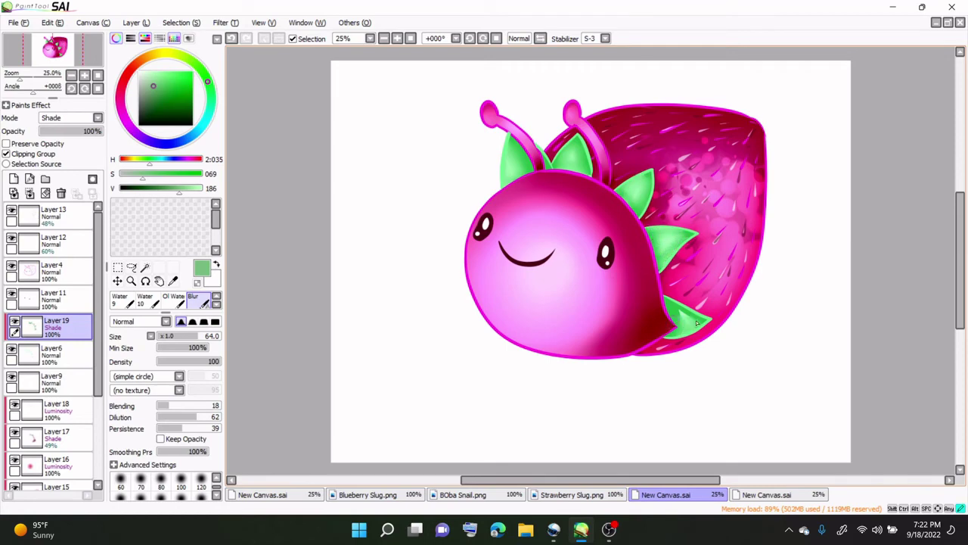
drag(91, 132, 81, 132)
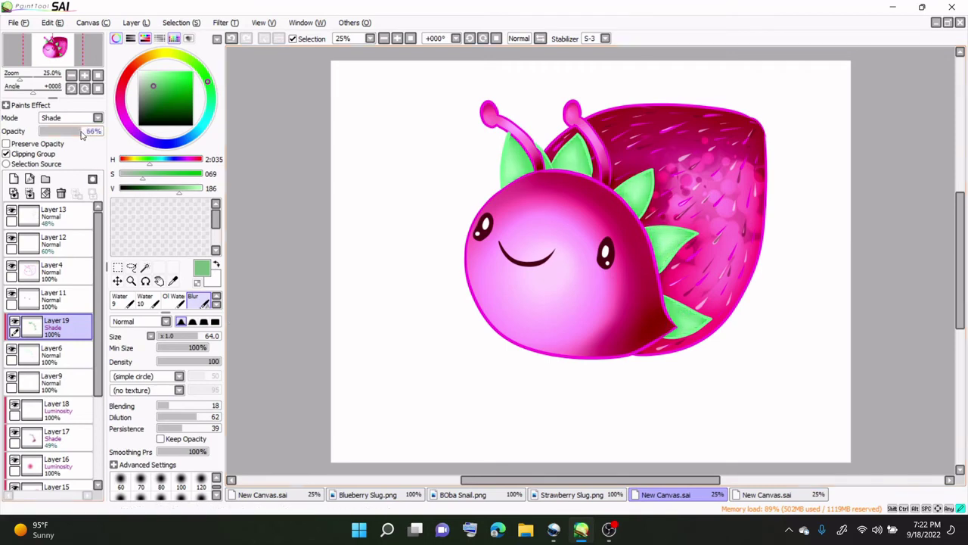
- Add a new clipping layer above Layer19 in Luminosity mode and set the AirBrush to light green at size 260
click(29, 178)
click(68, 117)
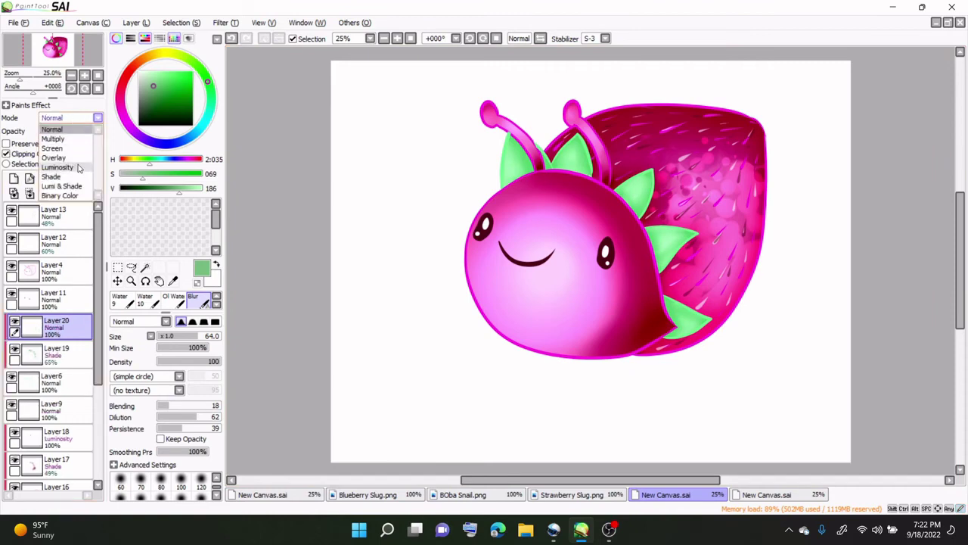
click(58, 167)
click(164, 71)
click(215, 296)
click(149, 299)
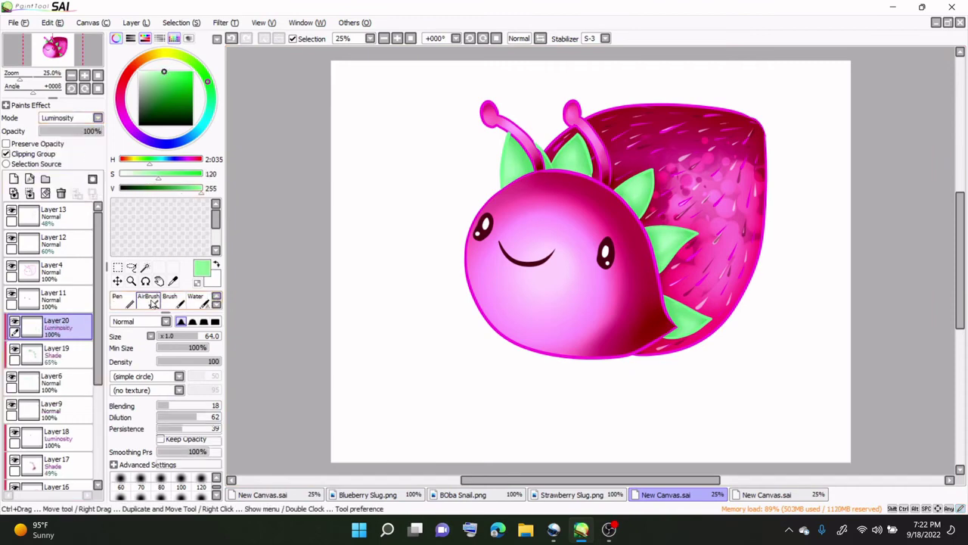
click(191, 335)
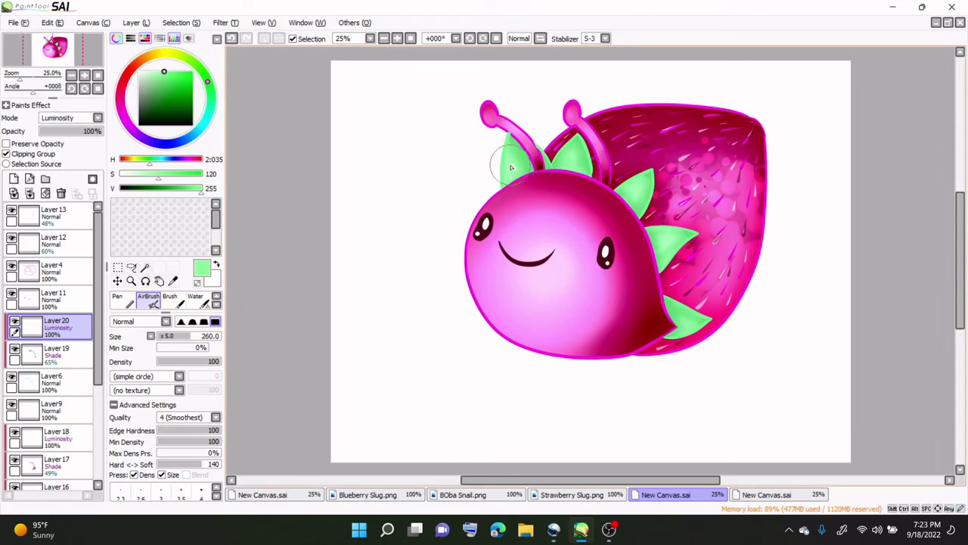
- Airbrush light green speckles over all five leaves on Layer20 and reduce the layer's opacity to 23%
click(513, 150)
click(512, 155)
click(517, 147)
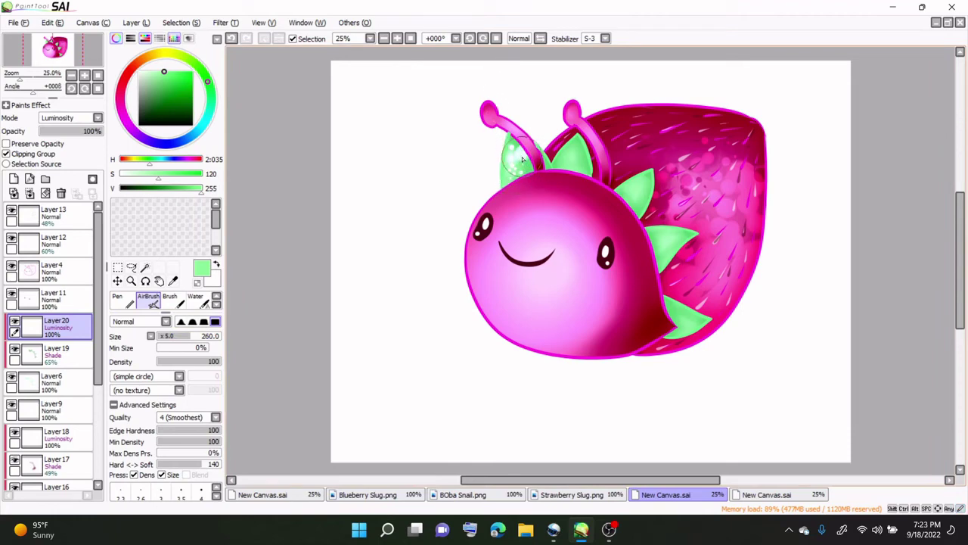
click(510, 171)
mouse_move(538, 165)
mouse_down()
mouse_move(514, 161)
mouse_move(583, 156)
mouse_move(568, 159)
mouse_move(575, 151)
mouse_move(579, 163)
mouse_up()
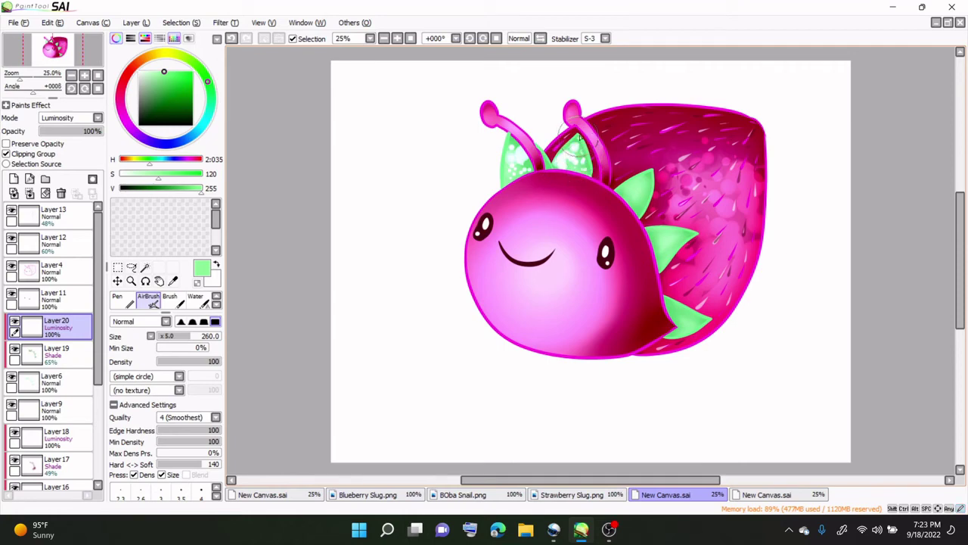
mouse_move(625, 197)
mouse_down()
mouse_move(651, 179)
mouse_move(640, 194)
mouse_move(666, 239)
mouse_move(659, 259)
mouse_move(666, 236)
mouse_move(692, 230)
mouse_move(667, 242)
mouse_up()
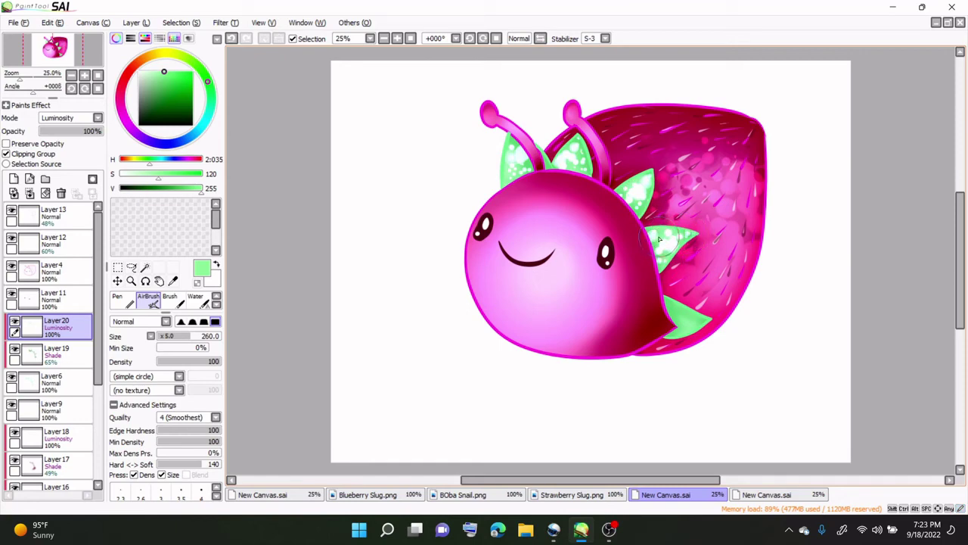
mouse_move(679, 331)
mouse_down()
mouse_move(673, 310)
mouse_move(683, 318)
mouse_move(686, 306)
mouse_move(706, 326)
mouse_up()
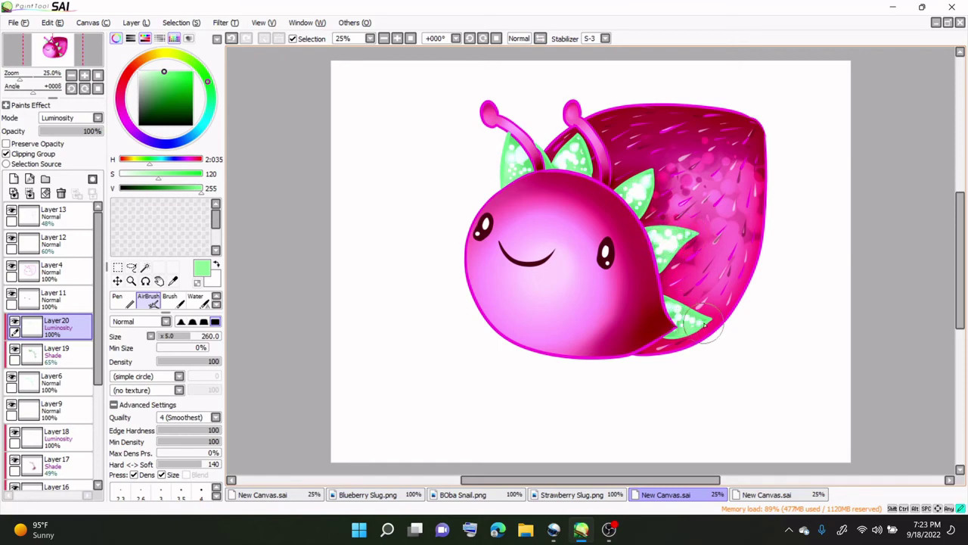
click(71, 132)
drag(70, 132, 55, 135)
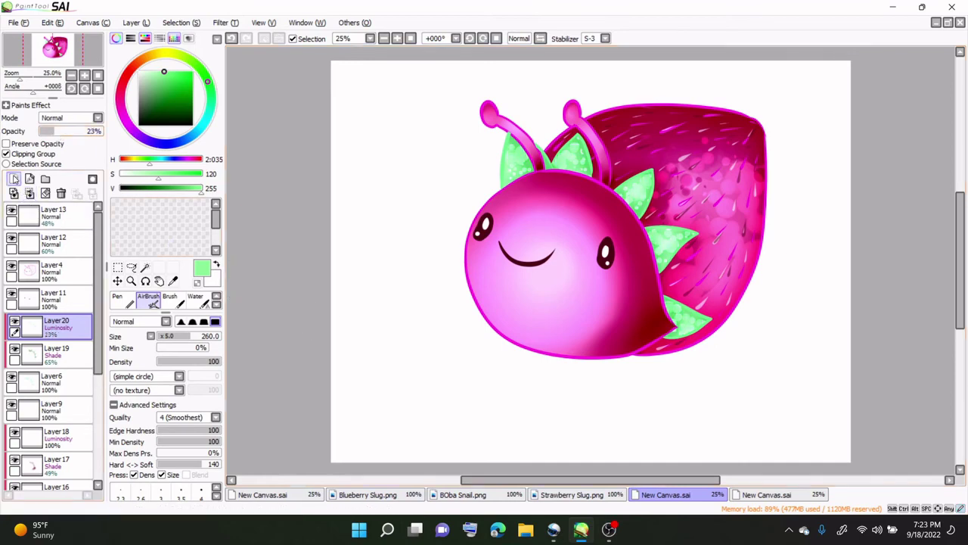
- Add a new clipping layer above Layer20 in Shade mode and choose a dark green color
click(14, 177)
click(165, 113)
click(68, 118)
click(70, 176)
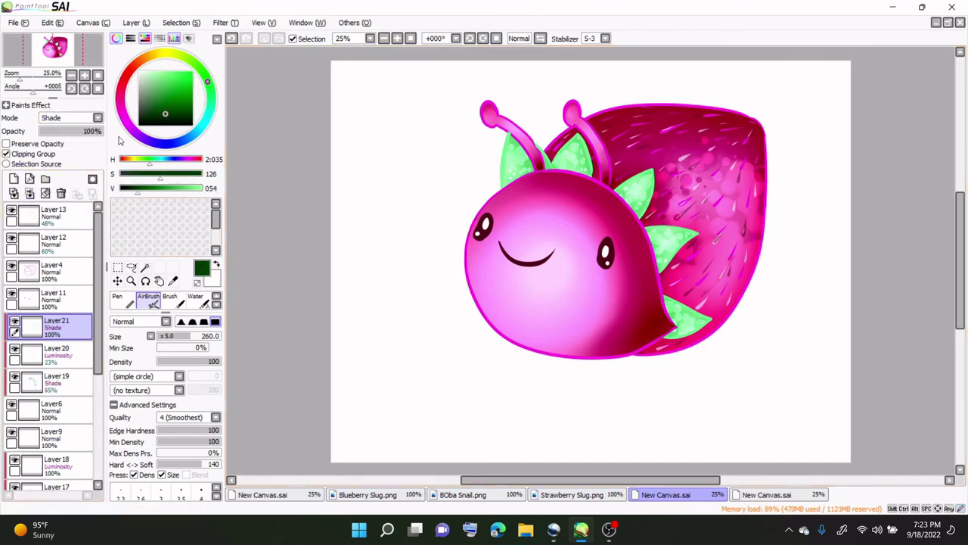
- Airbrush dark green speckles along the upper parts of the leaves on Layer21 and lower the layer's opacity to 33%
mouse_move(522, 133)
mouse_down()
mouse_move(506, 156)
mouse_move(500, 136)
mouse_move(519, 148)
mouse_move(510, 159)
mouse_move(522, 170)
mouse_move(514, 163)
mouse_move(548, 163)
mouse_move(575, 143)
mouse_move(586, 173)
mouse_move(640, 188)
mouse_move(649, 174)
mouse_move(640, 193)
mouse_move(647, 180)
mouse_up()
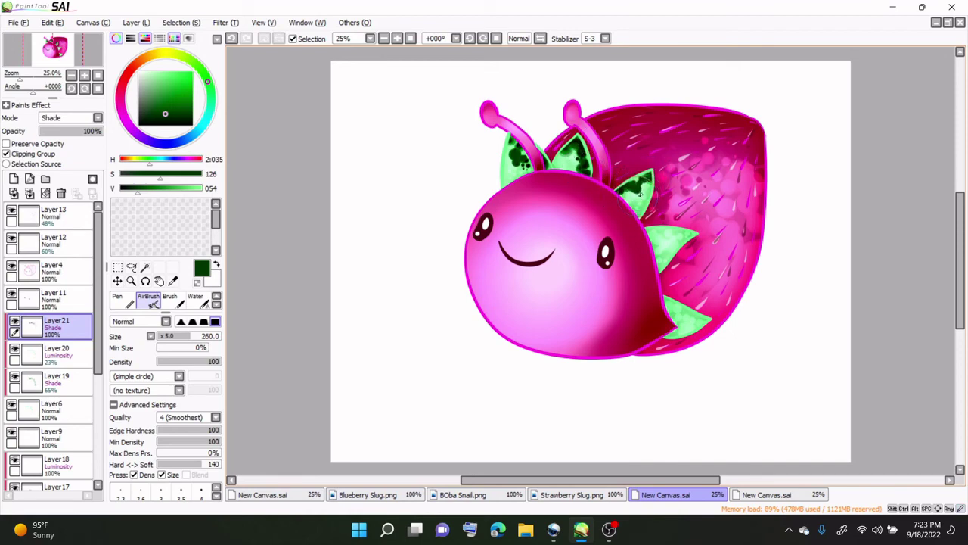
mouse_move(655, 230)
mouse_down()
mouse_move(662, 241)
mouse_move(685, 234)
mouse_move(664, 243)
mouse_move(651, 231)
mouse_up()
mouse_move(691, 283)
mouse_down()
mouse_move(674, 309)
mouse_move(667, 303)
mouse_move(708, 323)
mouse_up()
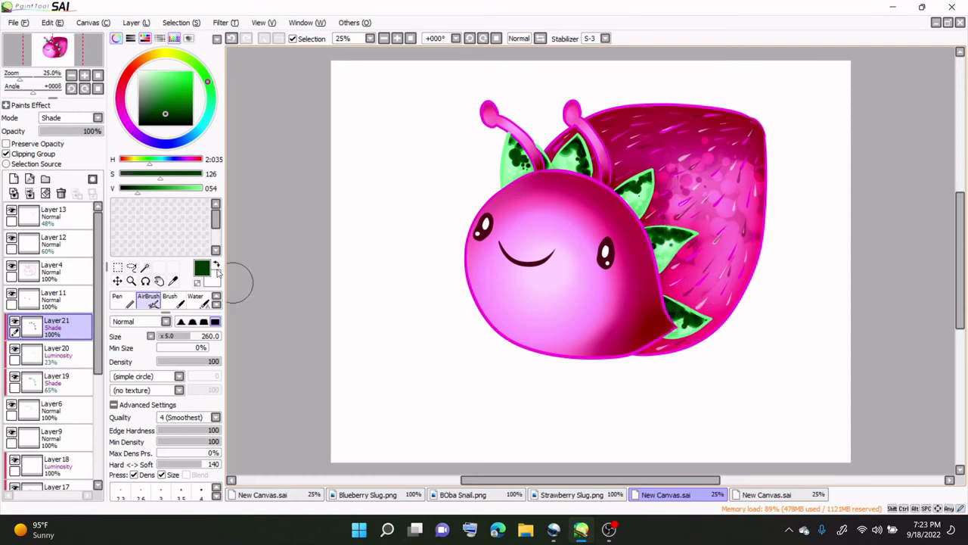
drag(88, 135, 60, 139)
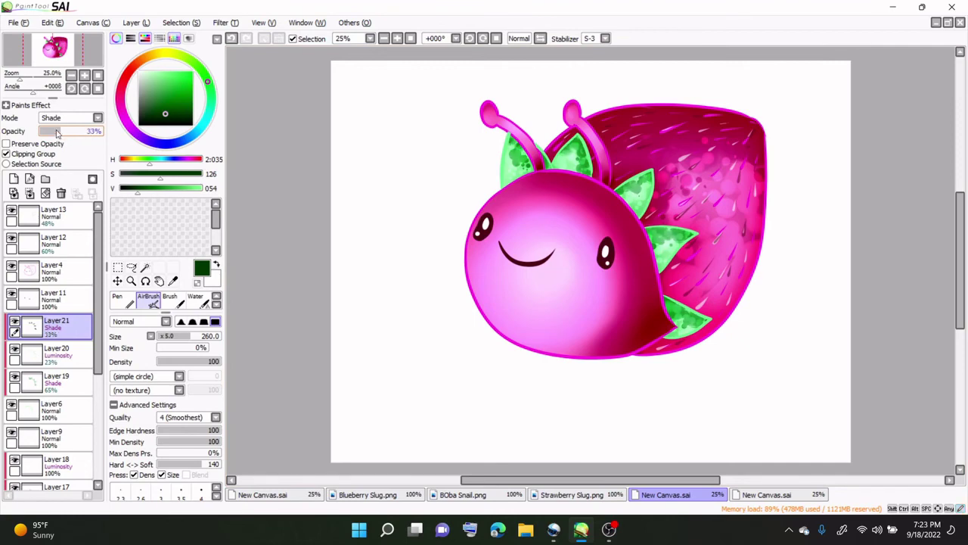
- Add a new clipping layer above Layer21 in Luminosity mode and set the AirBrush to light green at size 110
click(13, 179)
click(6, 153)
click(72, 117)
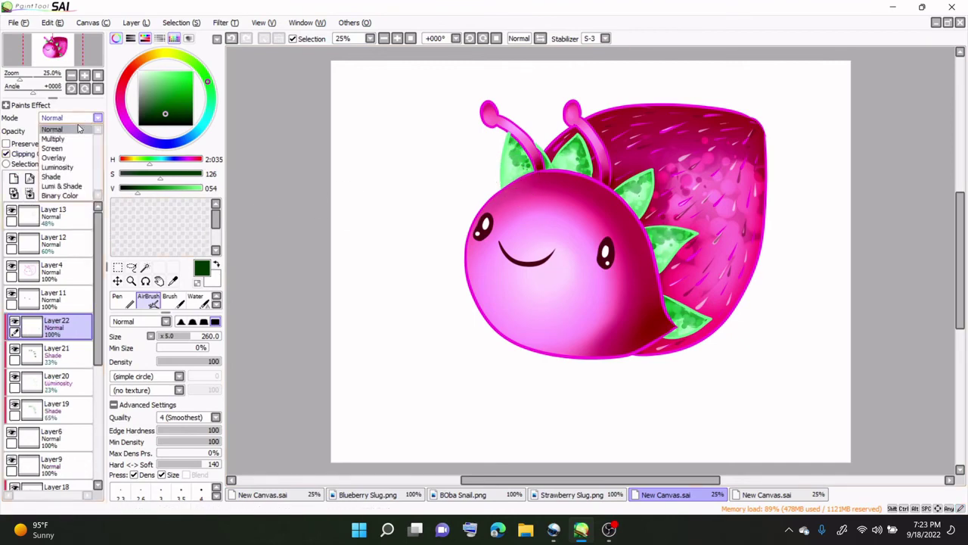
click(60, 167)
click(166, 76)
drag(198, 342, 172, 340)
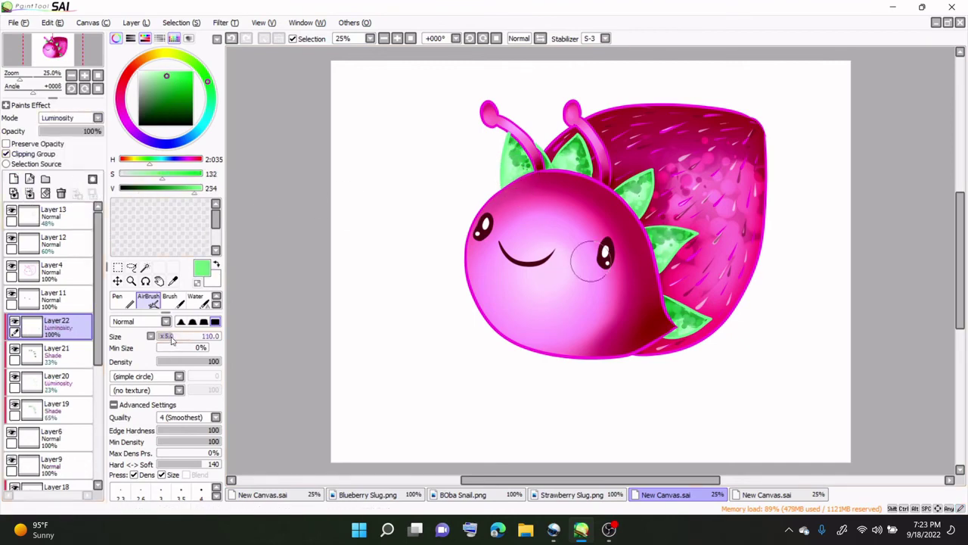
- Airbrush a bright highlight spot in the middle of each of the five leaves on Layer22
click(515, 161)
click(572, 159)
drag(635, 192, 637, 196)
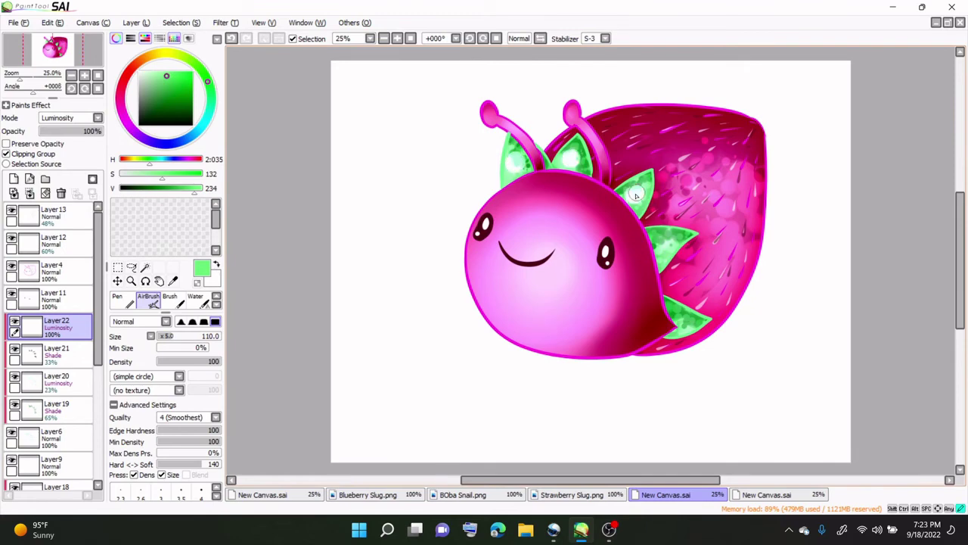
drag(663, 245, 666, 248)
drag(678, 319, 680, 325)
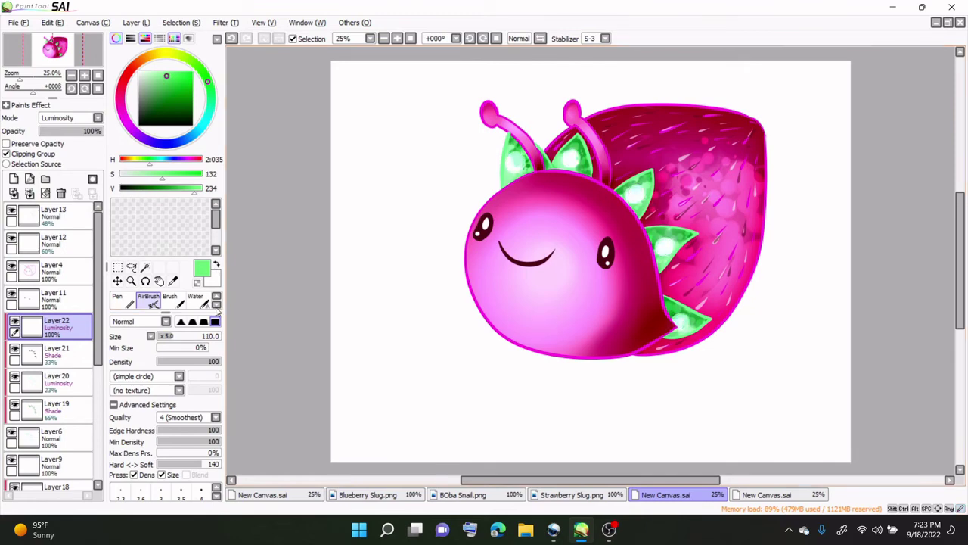
- Soften the bright leaf highlights on Layer22 with the Blur brush at size 64
click(216, 305)
click(216, 305)
click(216, 305)
click(198, 301)
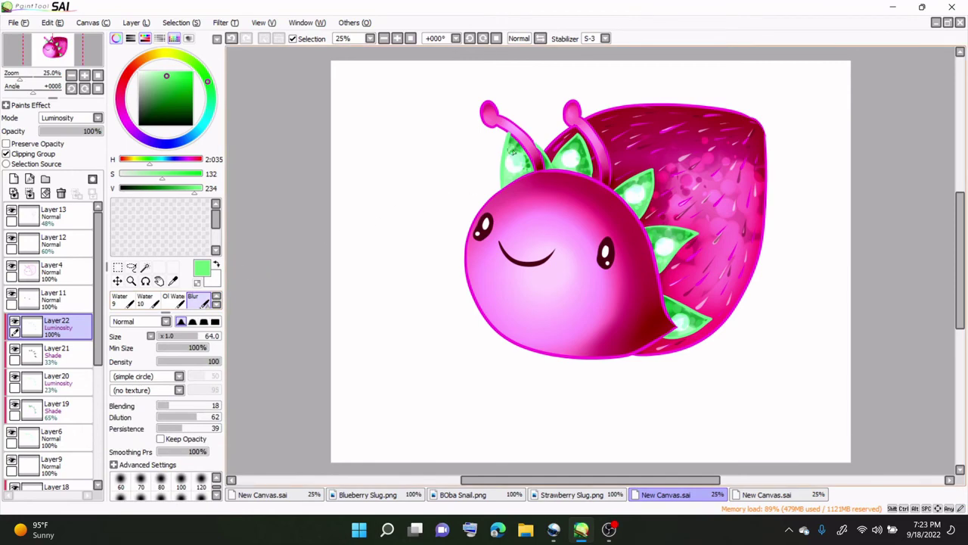
mouse_move(512, 151)
mouse_down()
mouse_move(509, 165)
mouse_move(526, 172)
mouse_up()
mouse_move(567, 149)
mouse_down()
mouse_move(574, 161)
mouse_move(581, 152)
mouse_up()
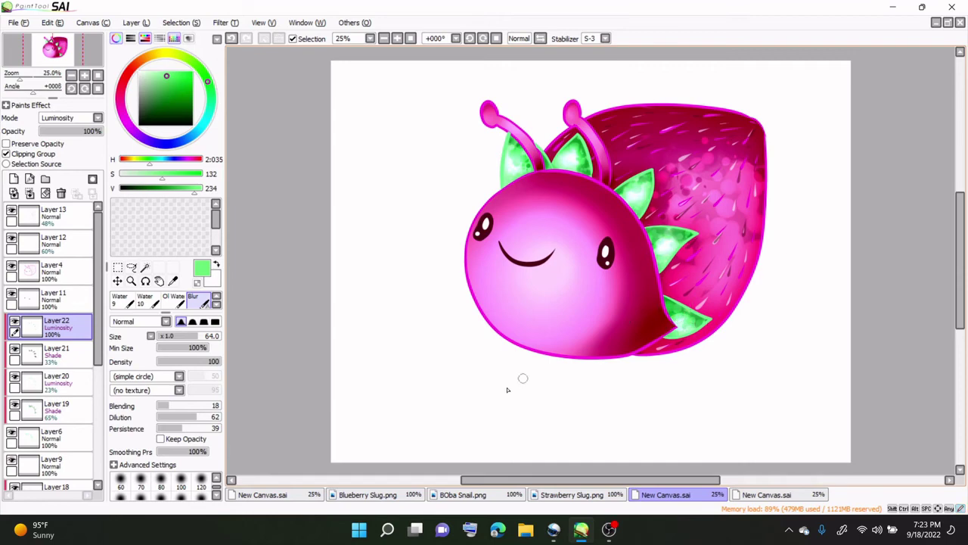
- Add a new layer above Layer11 and set the AirBrush to light pink at size 35
mouse_move(98, 310)
mouse_down()
mouse_move(99, 384)
mouse_move(98, 315)
mouse_up()
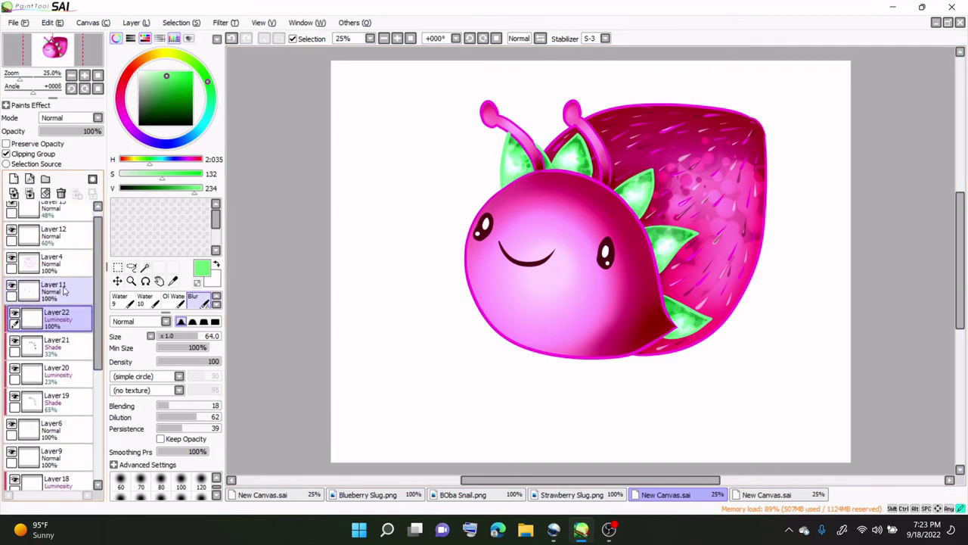
click(85, 295)
click(14, 178)
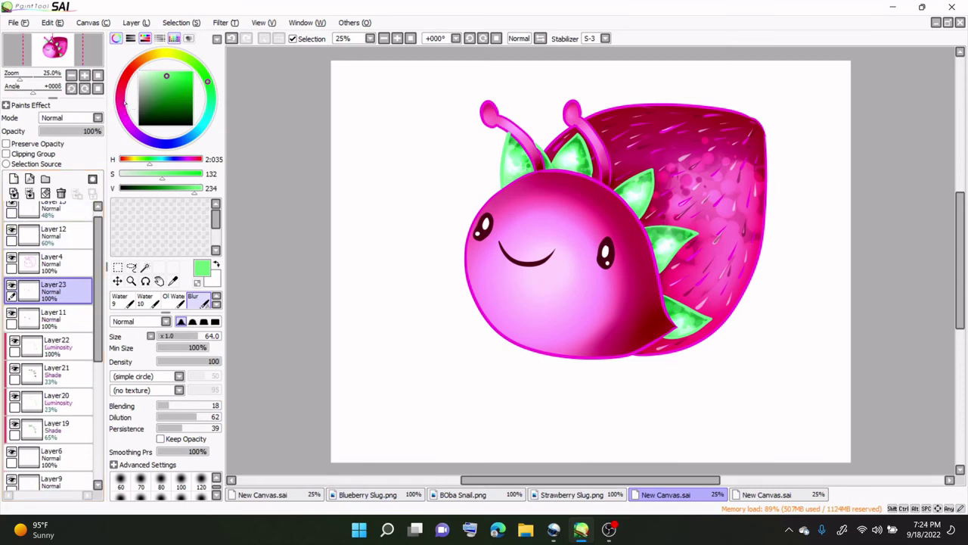
drag(121, 104, 124, 118)
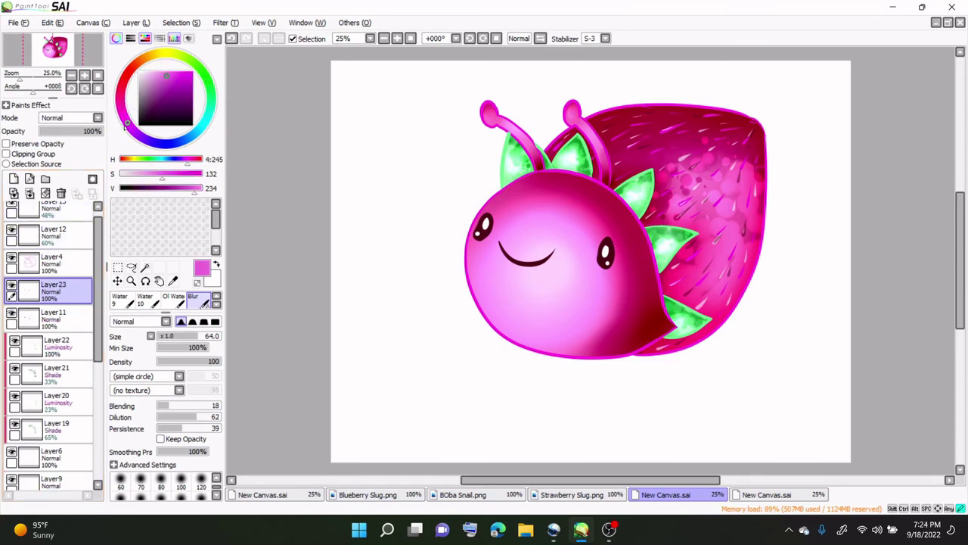
click(160, 70)
scroll(163, 299, up, 2)
click(148, 299)
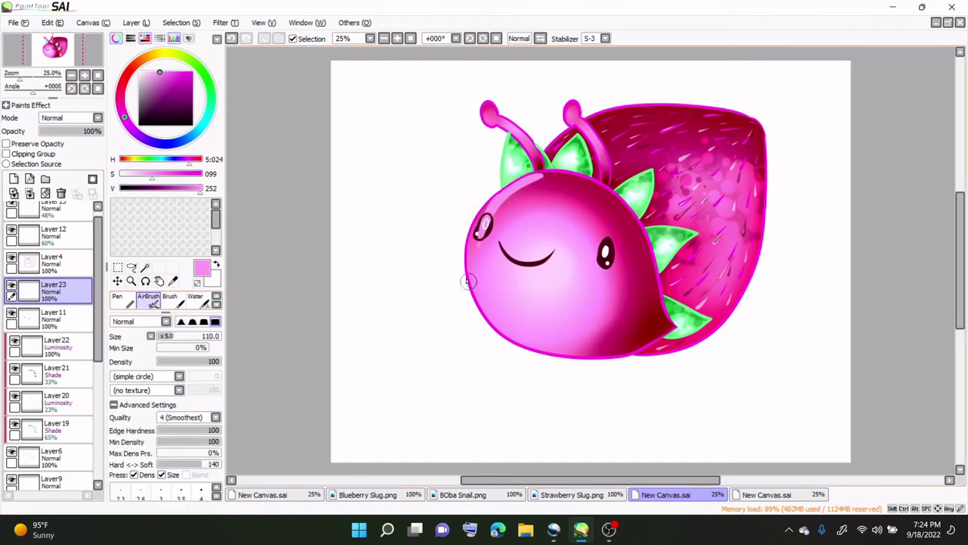
click(162, 336)
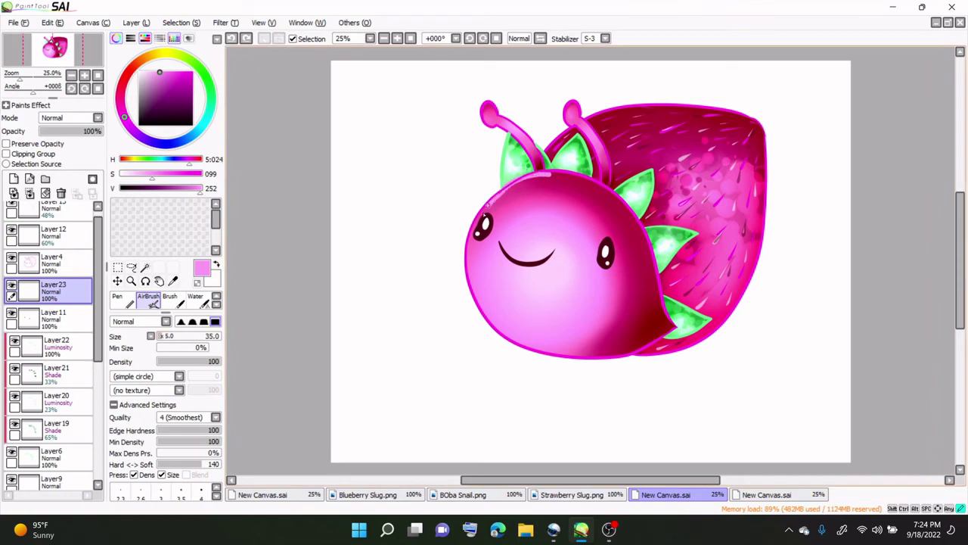
- Airbrush light pink rim highlights along the inner edge of the body outline and both antennae on Layer23
drag(512, 341, 560, 359)
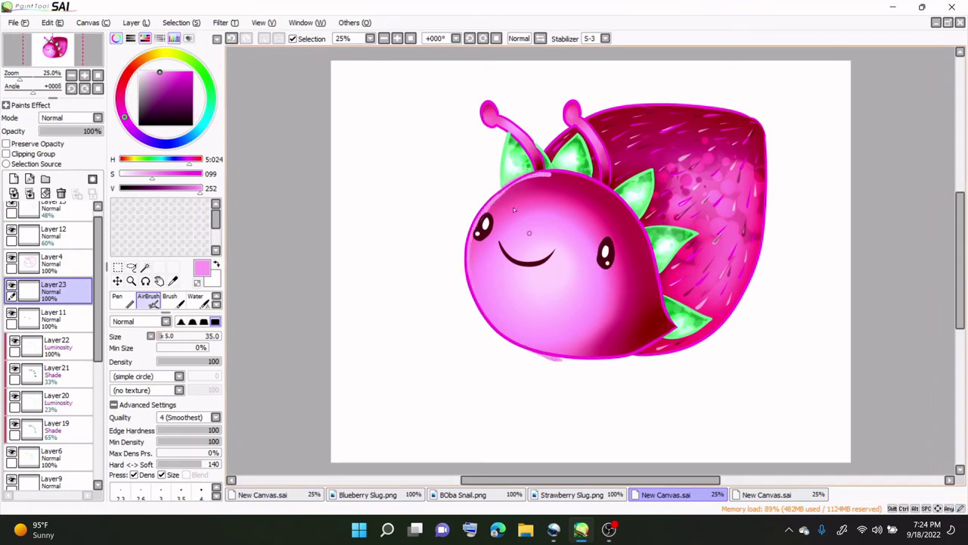
click(482, 39)
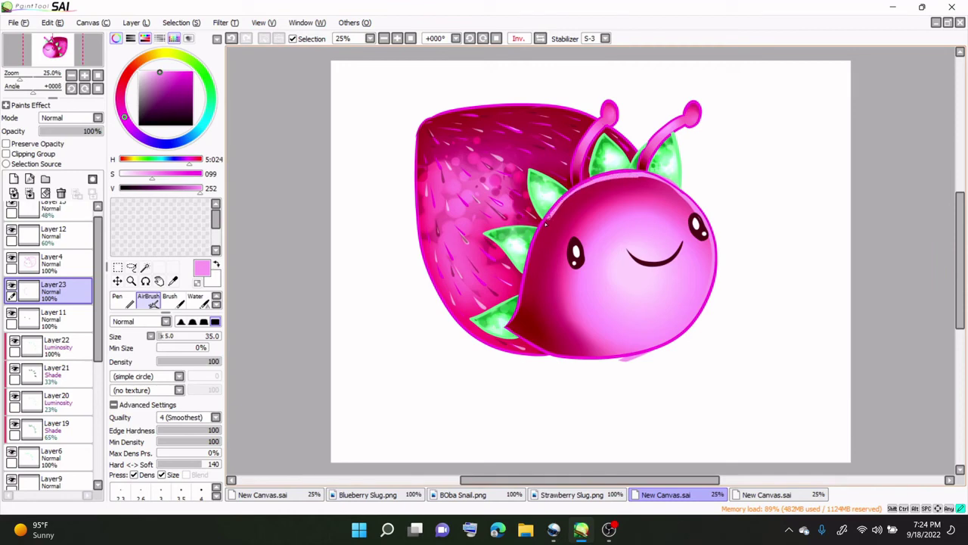
drag(533, 258, 523, 299)
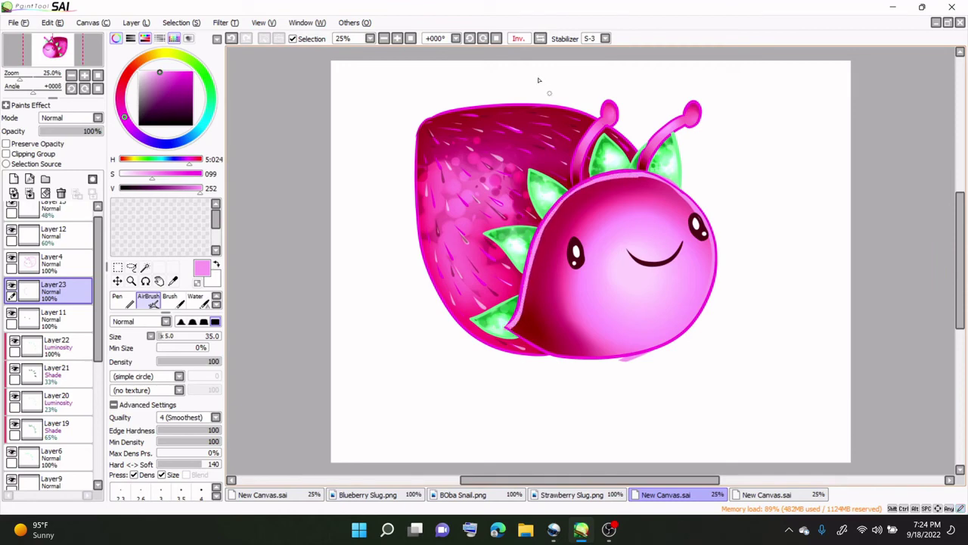
key(h)
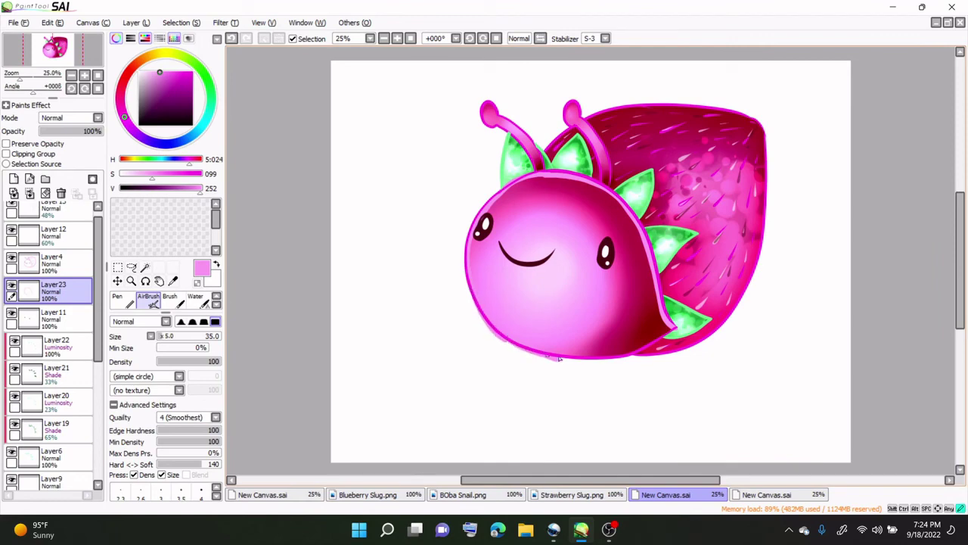
mouse_move(559, 358)
mouse_down()
mouse_move(628, 356)
mouse_move(674, 330)
mouse_move(624, 352)
mouse_move(575, 354)
mouse_move(505, 335)
mouse_move(516, 337)
mouse_move(472, 297)
mouse_up()
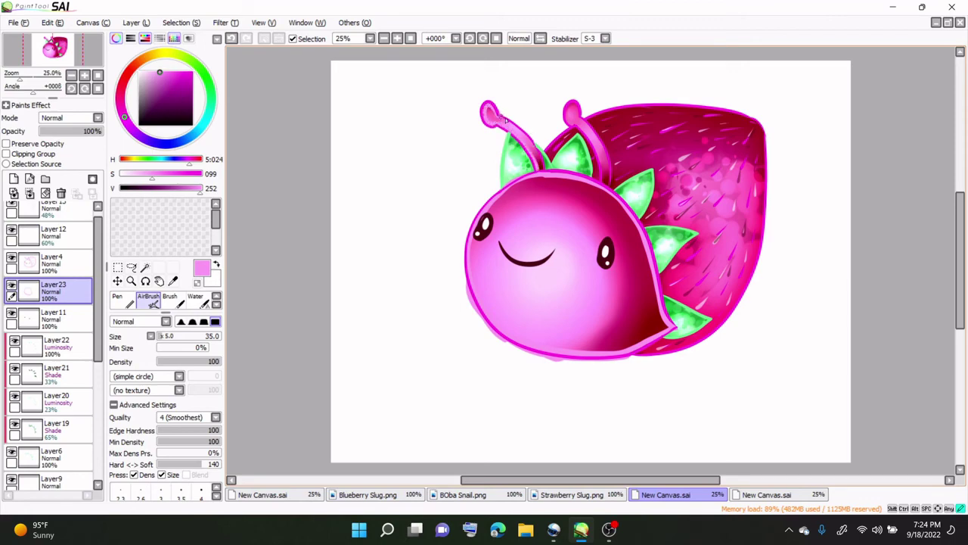
key(h)
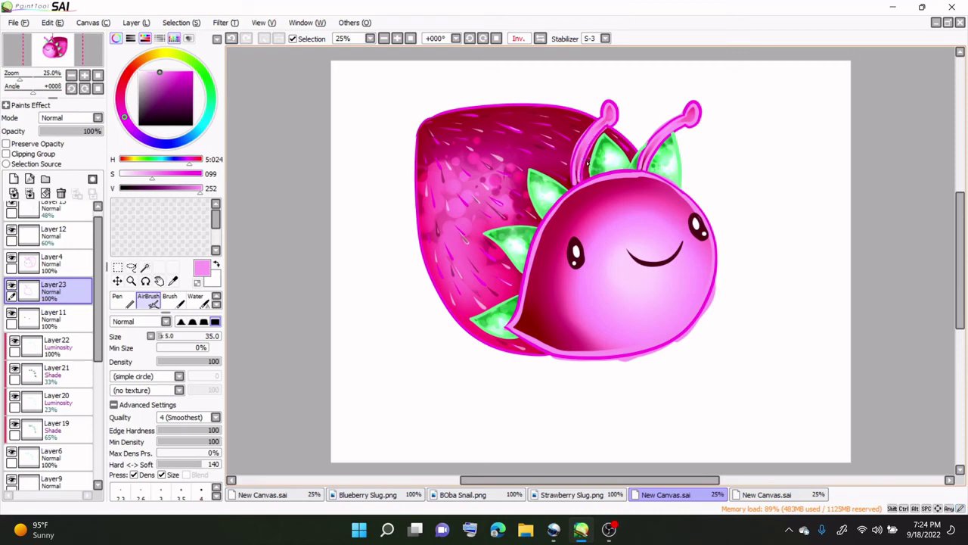
- Airbrush a light pink rim highlight along the top and outer edges of the strawberry shell on Layer23
click(544, 39)
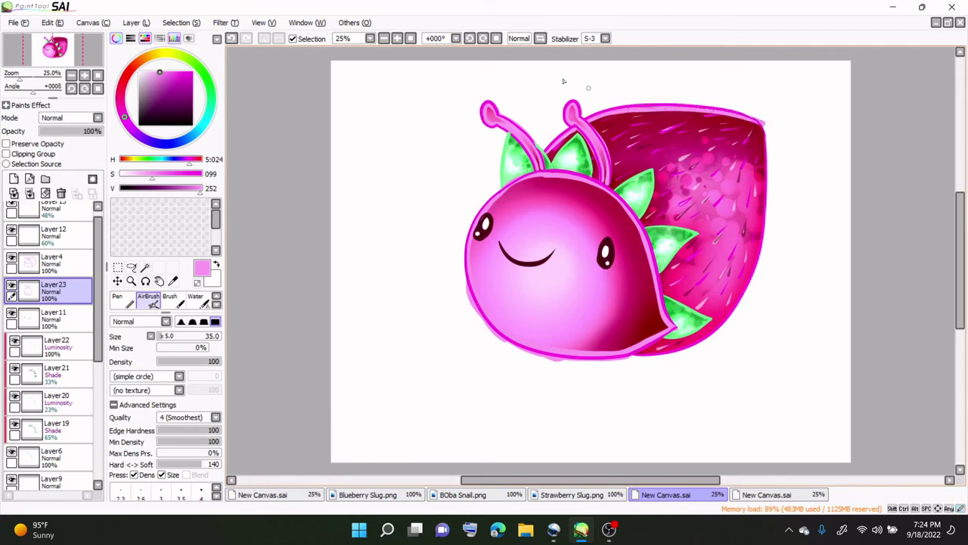
click(540, 40)
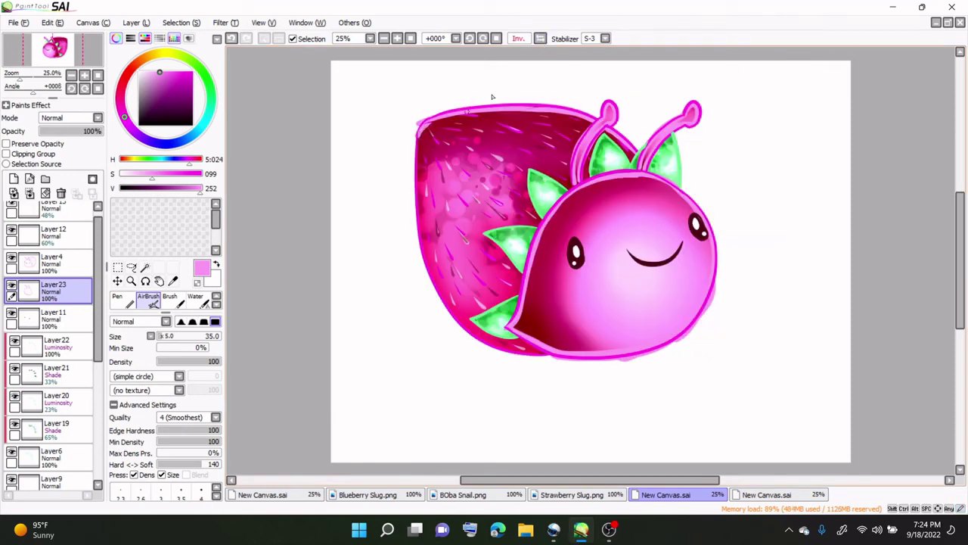
click(540, 39)
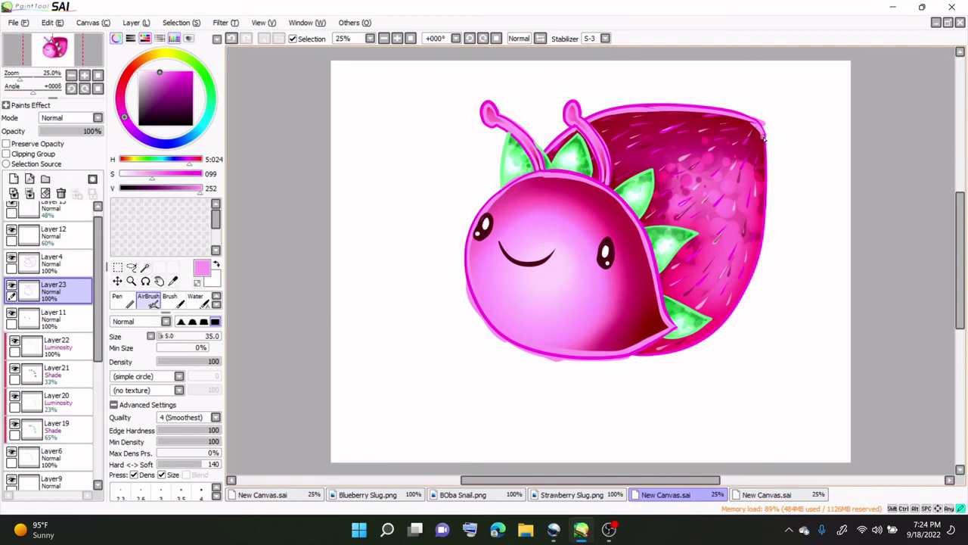
drag(763, 198, 750, 277)
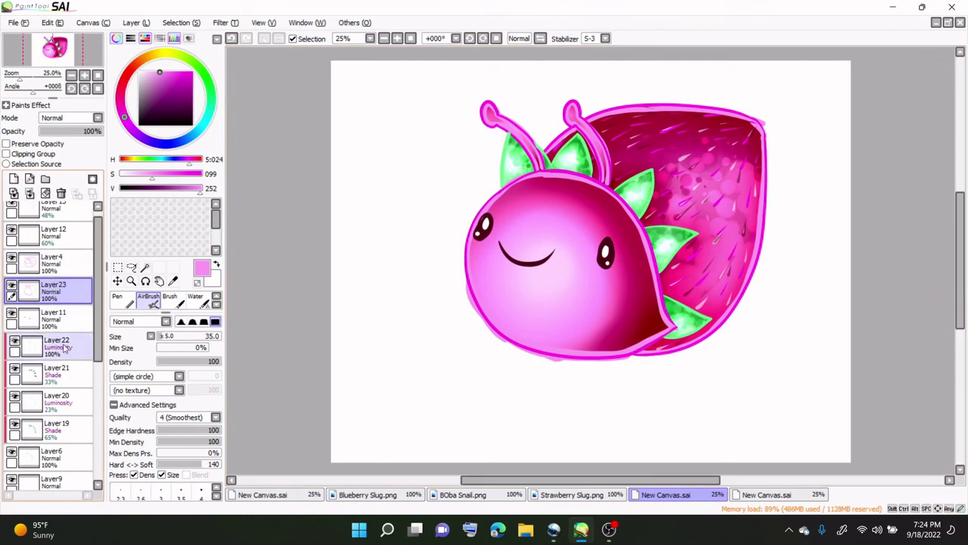
- Toggle the visibility of Layer6, Layer11, Layer13, Layer12 and Layer4 to check what each layer contains
click(12, 452)
click(11, 452)
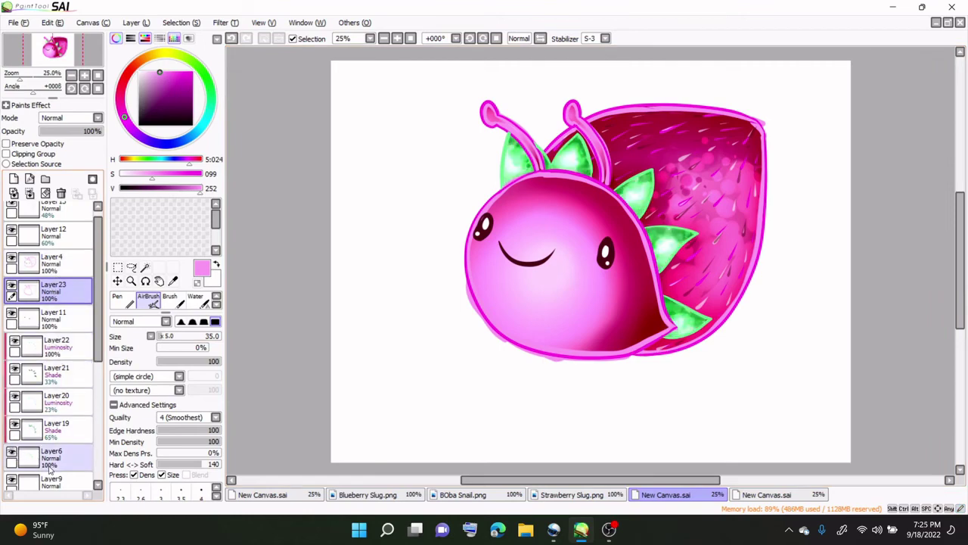
click(12, 314)
click(11, 313)
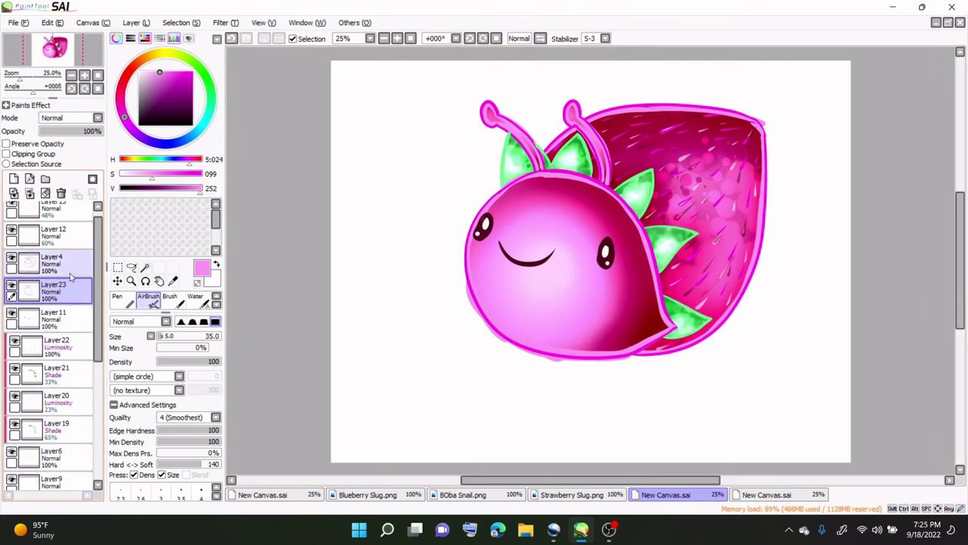
drag(97, 248, 96, 241)
click(12, 210)
click(11, 210)
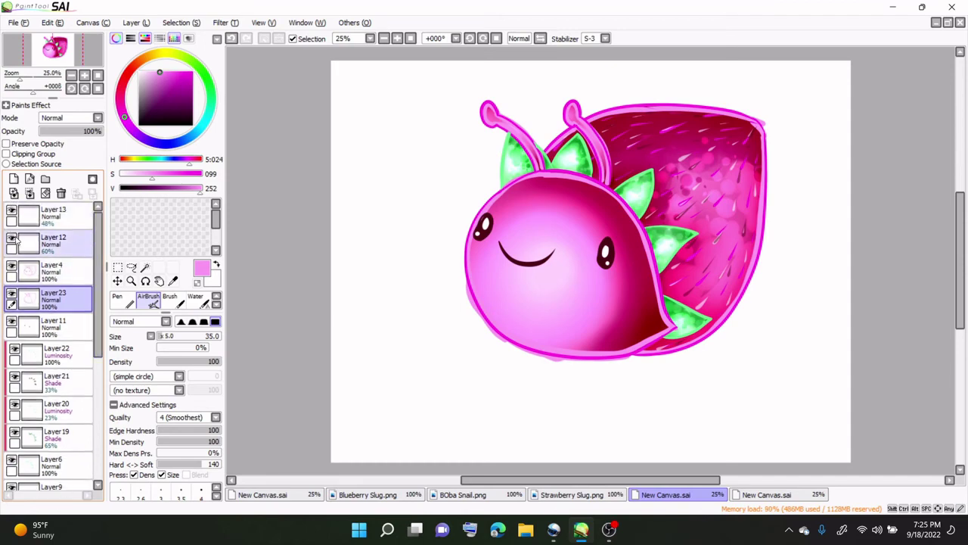
click(11, 239)
click(11, 238)
click(12, 265)
click(11, 265)
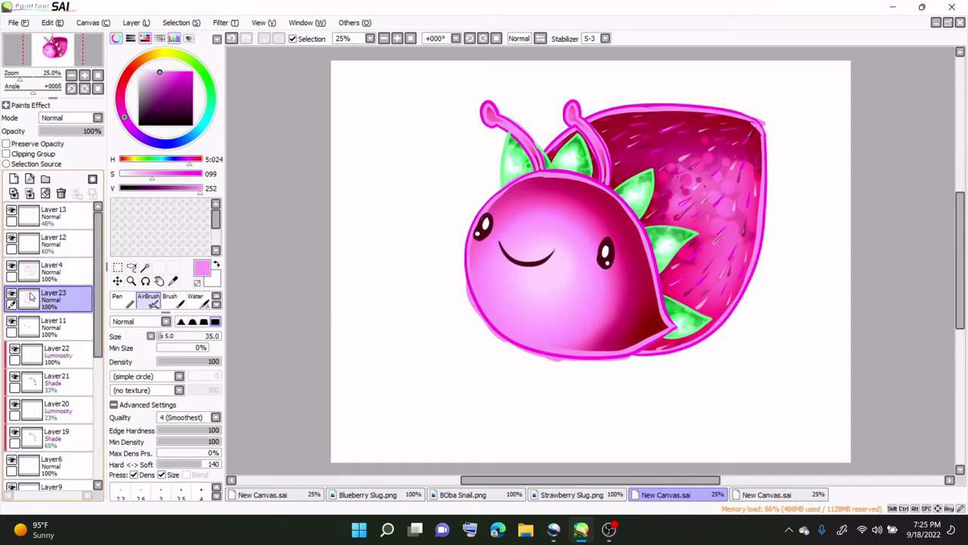
- Add a new layer above Layer23 and airbrush pale green rim highlights along the edges of the five leaves
click(14, 178)
click(200, 69)
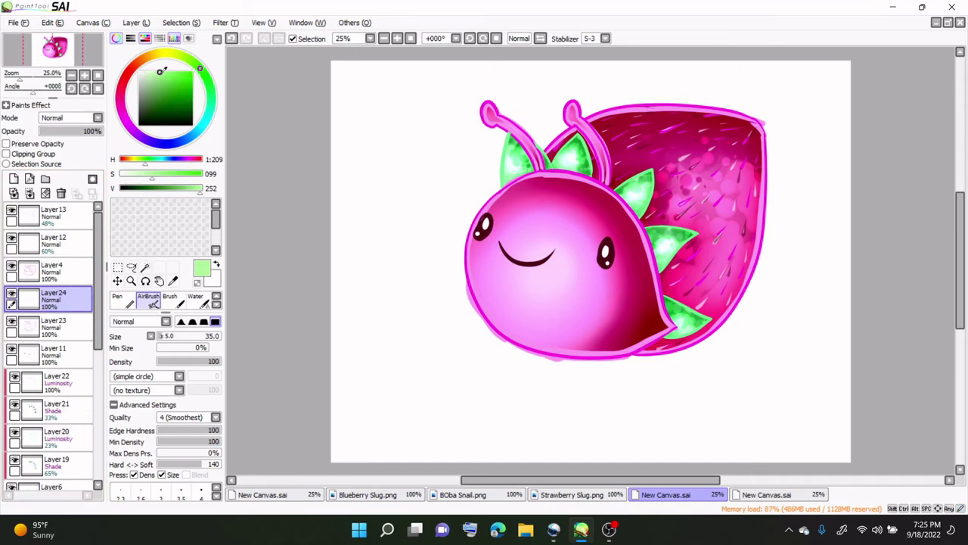
drag(160, 70, 153, 74)
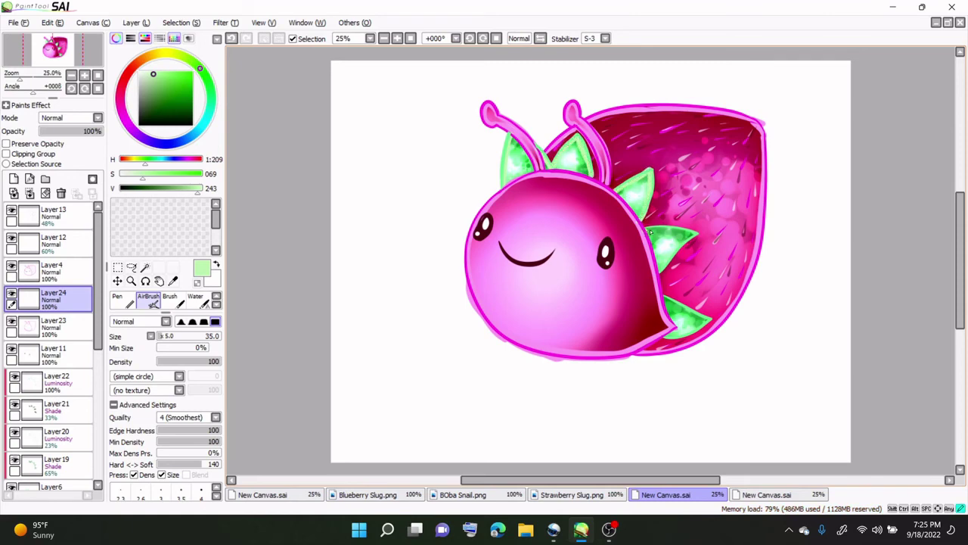
click(232, 40)
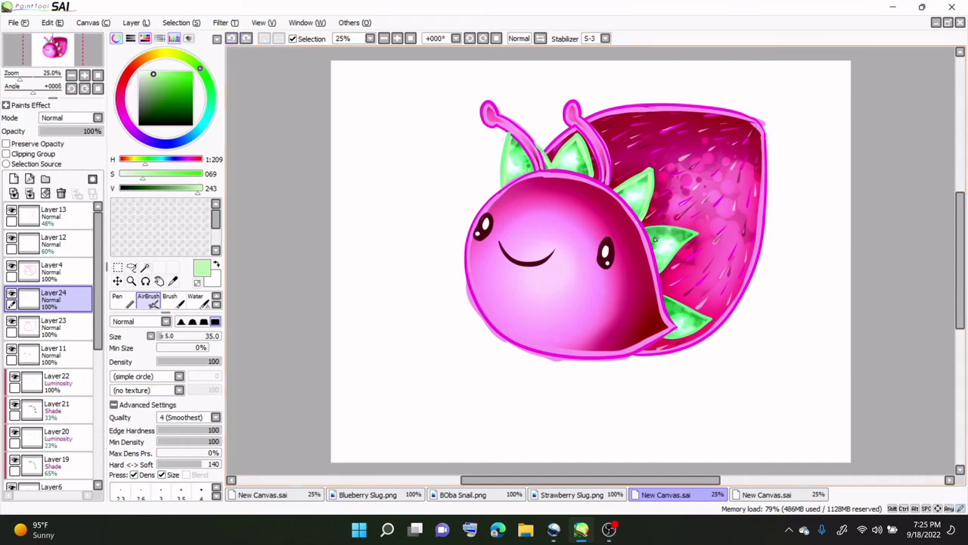
mouse_move(644, 230)
mouse_down()
mouse_move(697, 233)
mouse_move(660, 274)
mouse_move(680, 313)
mouse_move(664, 299)
mouse_move(706, 322)
mouse_move(688, 304)
mouse_up()
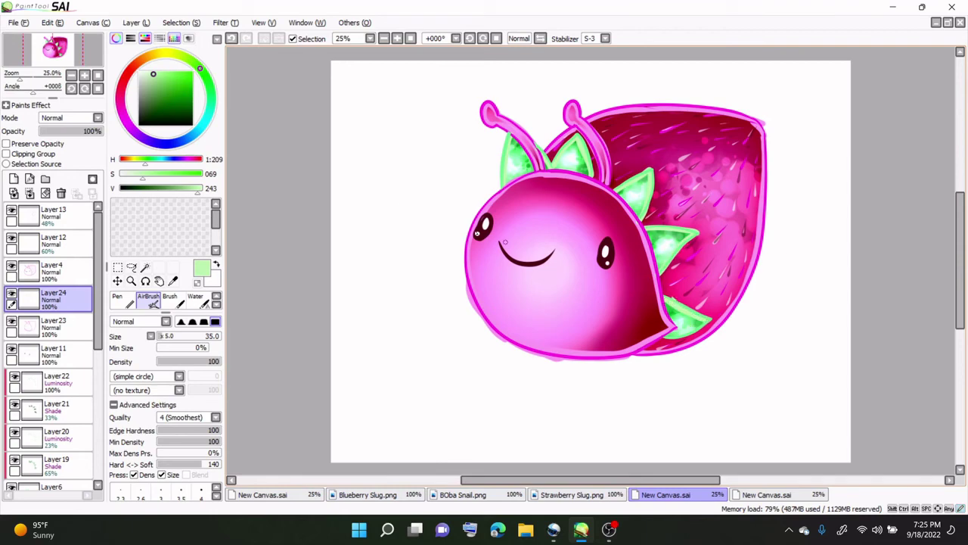
click(232, 39)
click(53, 268)
click(145, 267)
click(606, 159)
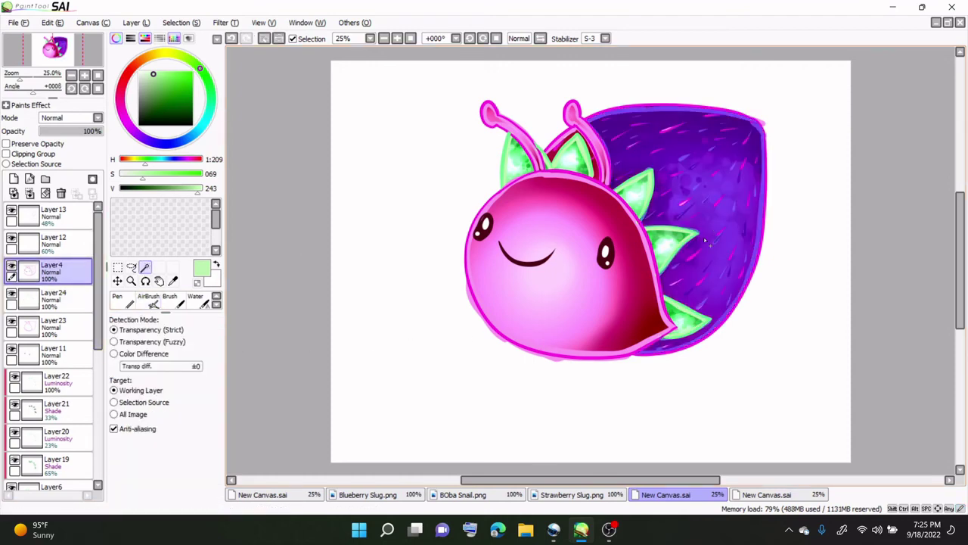
click(578, 150)
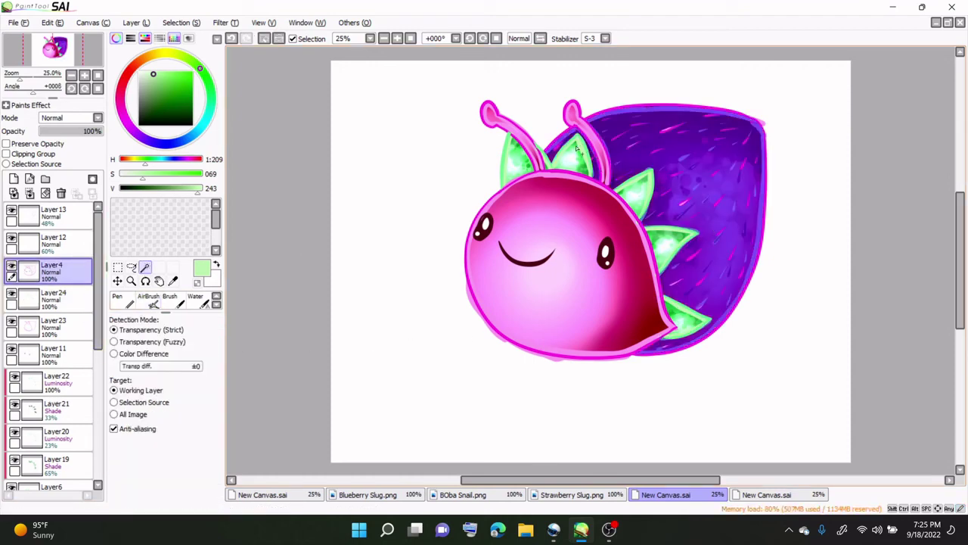
click(588, 219)
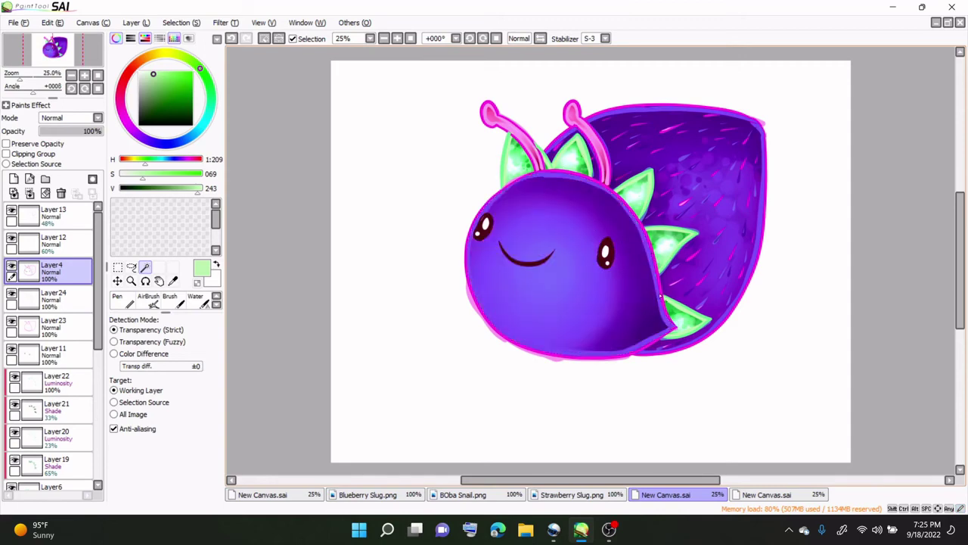
click(39, 303)
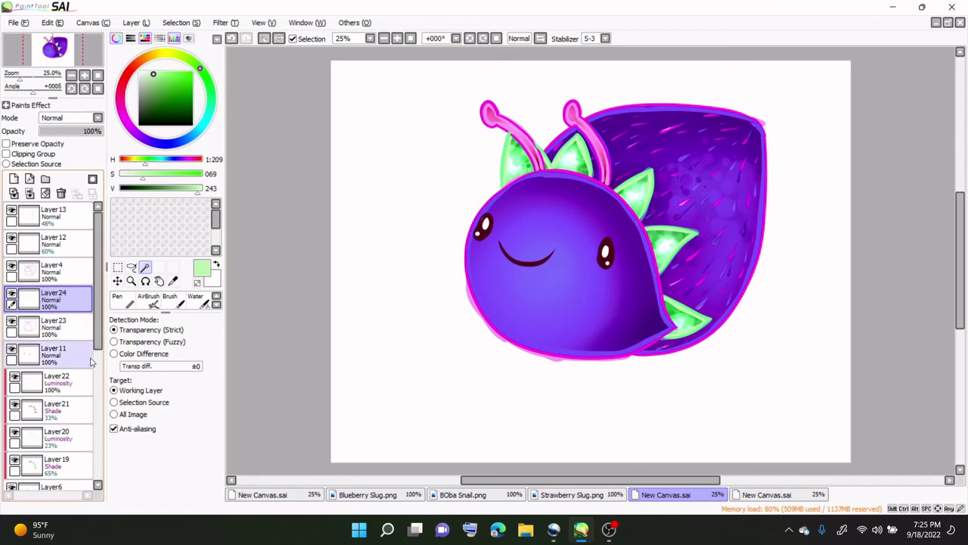
key(ctrl+d)
click(63, 336)
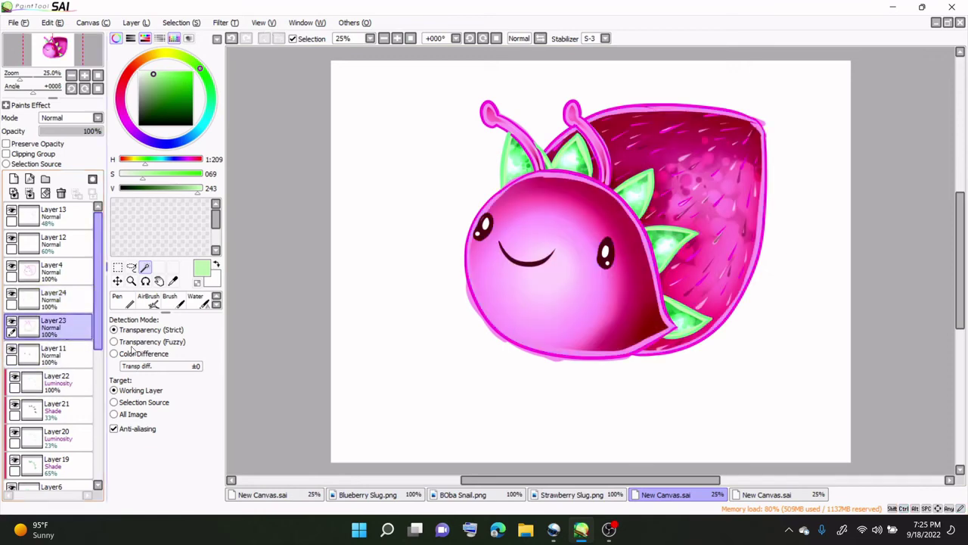
click(673, 354)
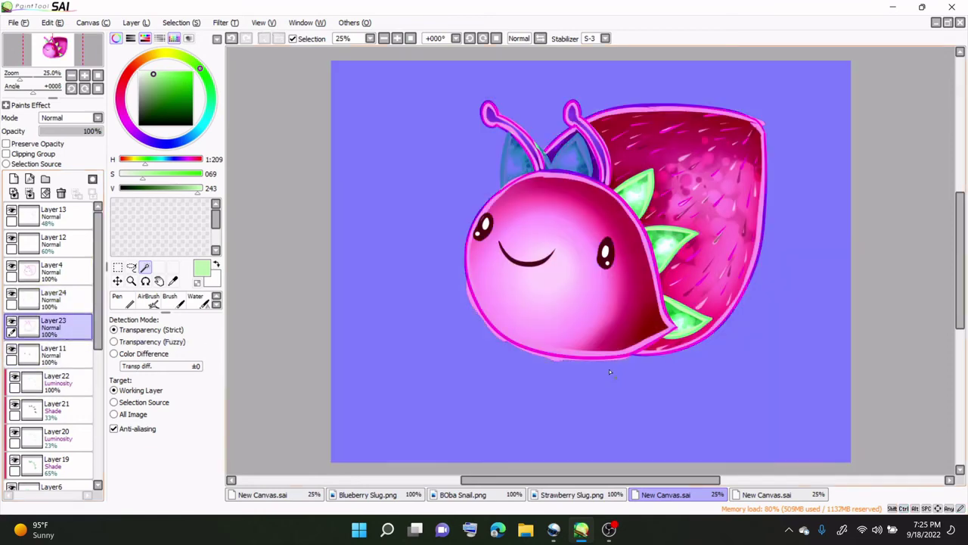
- Select the area outside the snail's outline from Layer4 with the Magic Wand and clear the pink overspill there on Layer23
click(64, 272)
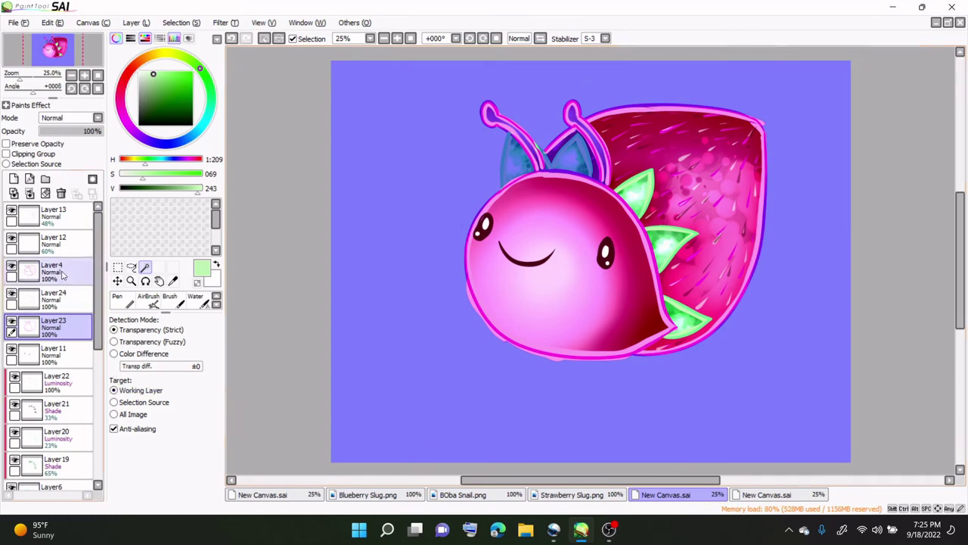
key(ctrl+d)
click(405, 376)
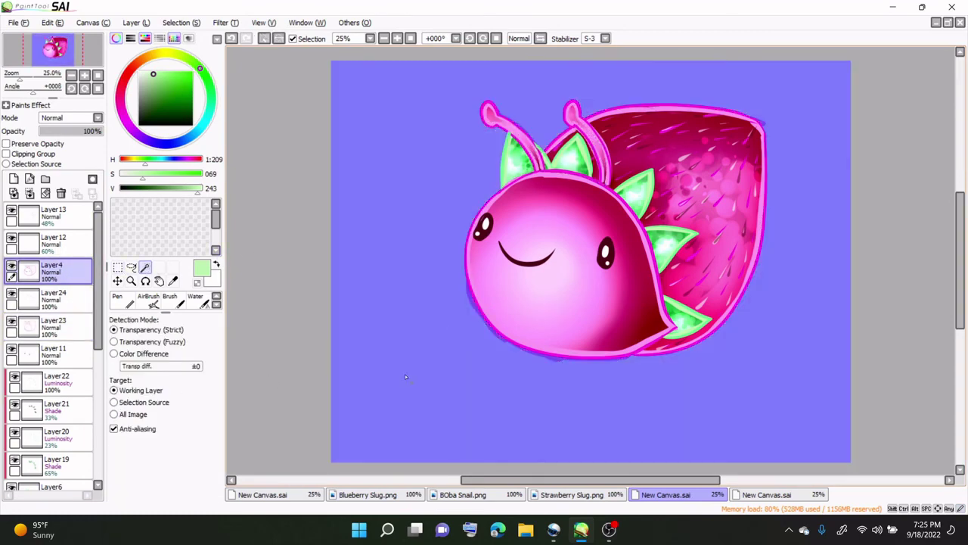
click(62, 328)
key(ctrl+d)
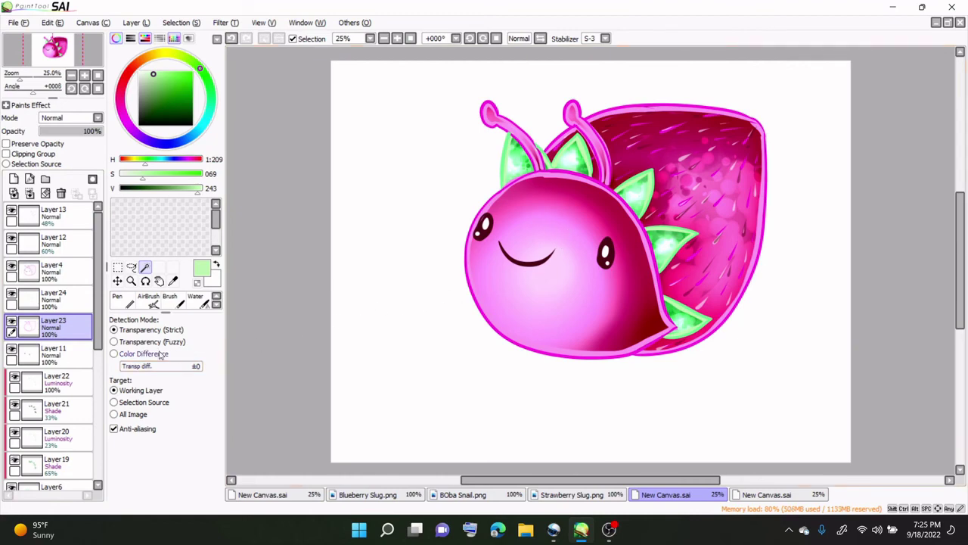
- Touch up the pink rim on Layer23 near the lowest leaf and the shell's upper corner with the Eraser at size 78
click(217, 304)
click(216, 304)
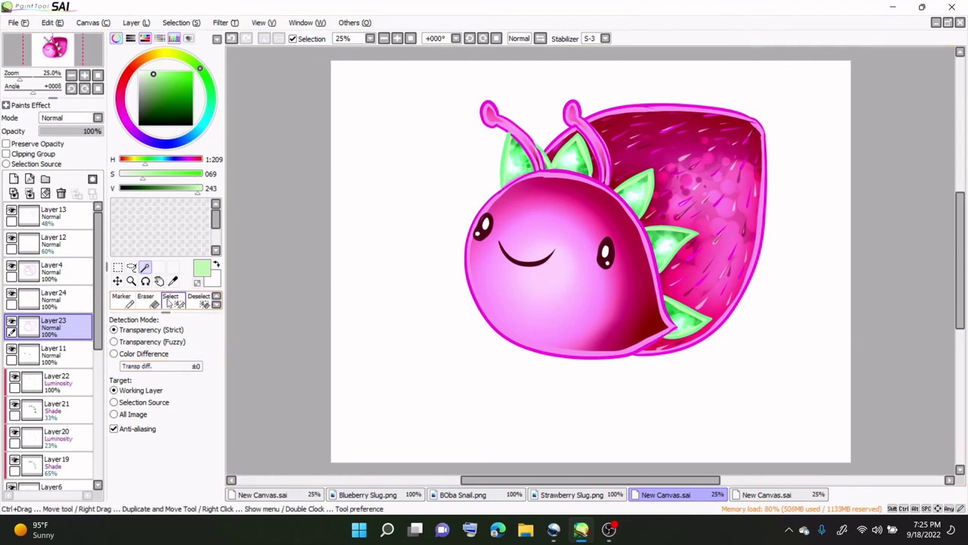
key(e)
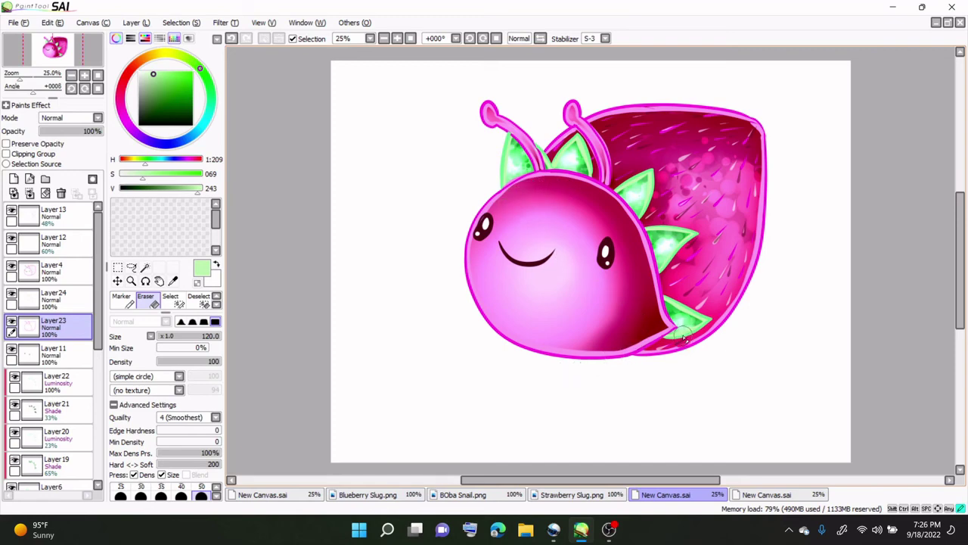
click(232, 39)
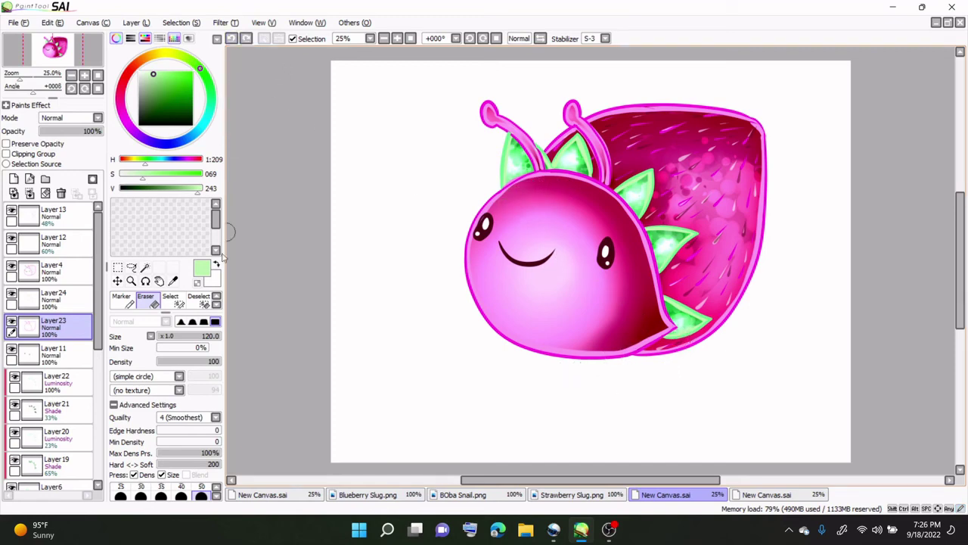
drag(195, 337, 204, 336)
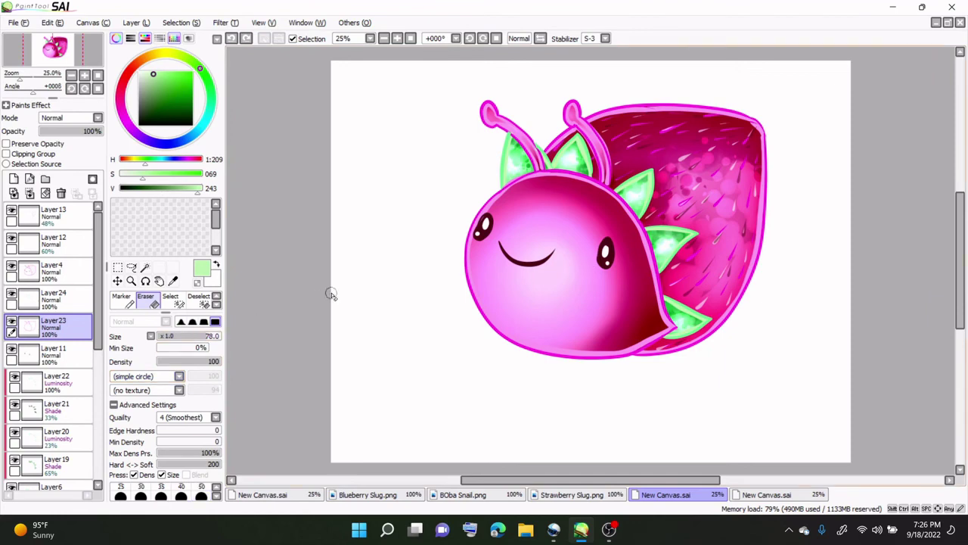
click(681, 337)
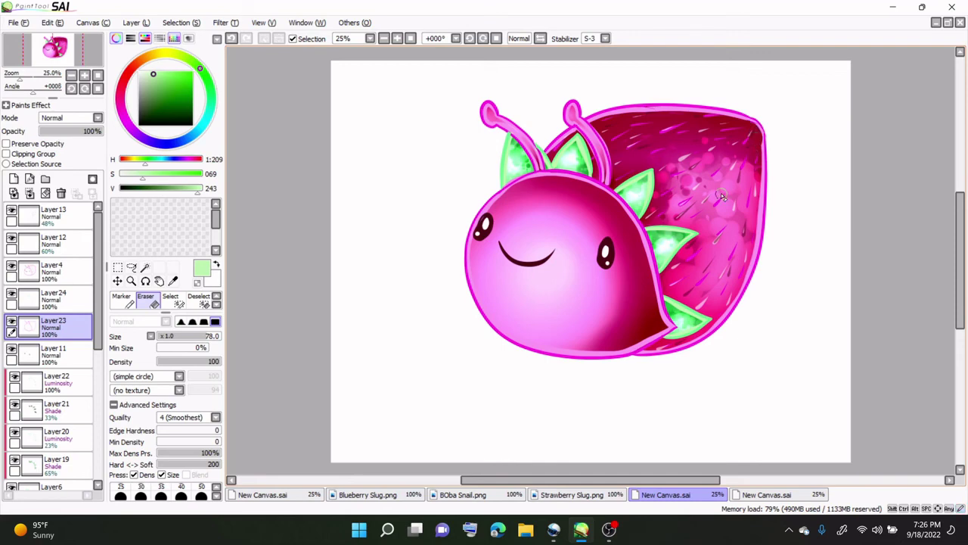
click(232, 39)
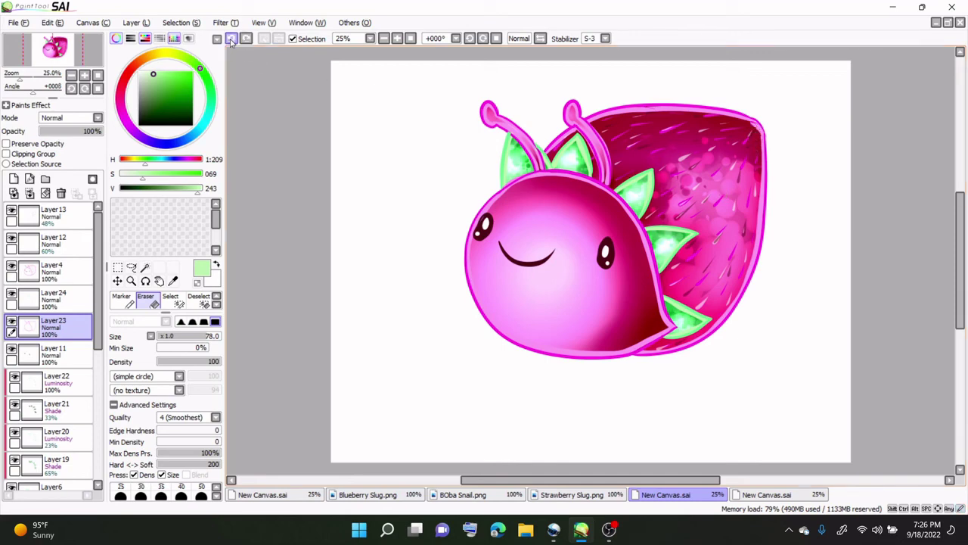
click(756, 149)
- Return to the AirBrush and sample the light pink of the body's rim highlight as its color
click(216, 297)
click(149, 301)
key(alt)
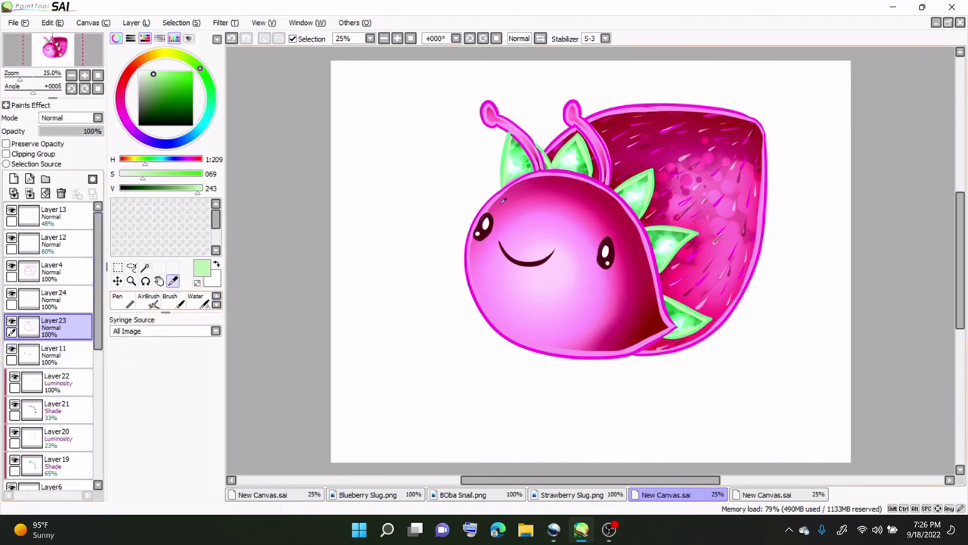
click(493, 202)
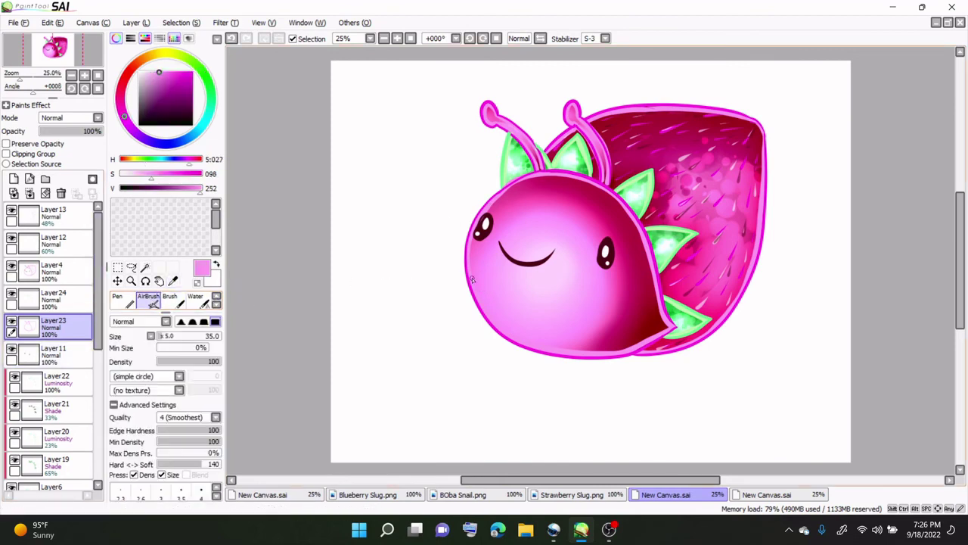
- Outline an oval light pink patch on the lower front of the body on Layer23 and fill it with the AirBrush at size 105
drag(484, 276, 541, 311)
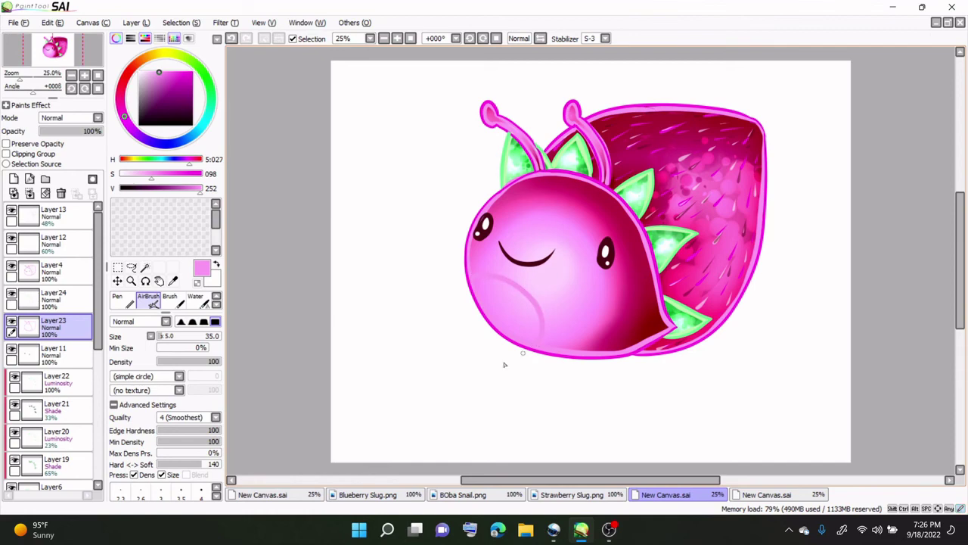
click(179, 340)
mouse_move(481, 283)
mouse_down()
mouse_move(522, 303)
mouse_move(535, 339)
mouse_move(497, 313)
mouse_move(495, 294)
mouse_move(520, 322)
mouse_up()
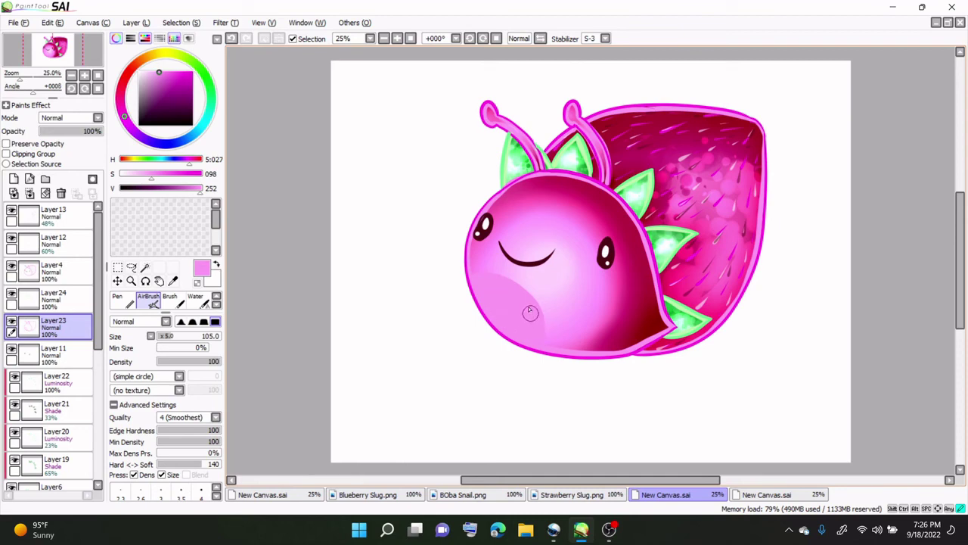
- Paint a white oval inside the pink patch on a new layer above Layer23 instead of on Layer23, and set that layer's opacity to 41%
click(139, 73)
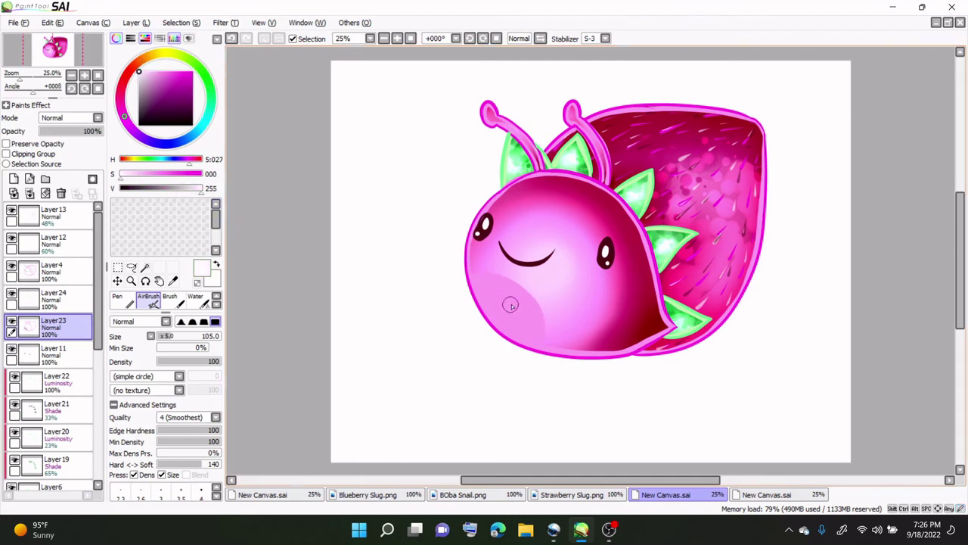
mouse_move(510, 305)
mouse_down()
mouse_move(498, 294)
mouse_move(514, 322)
mouse_move(512, 303)
mouse_up()
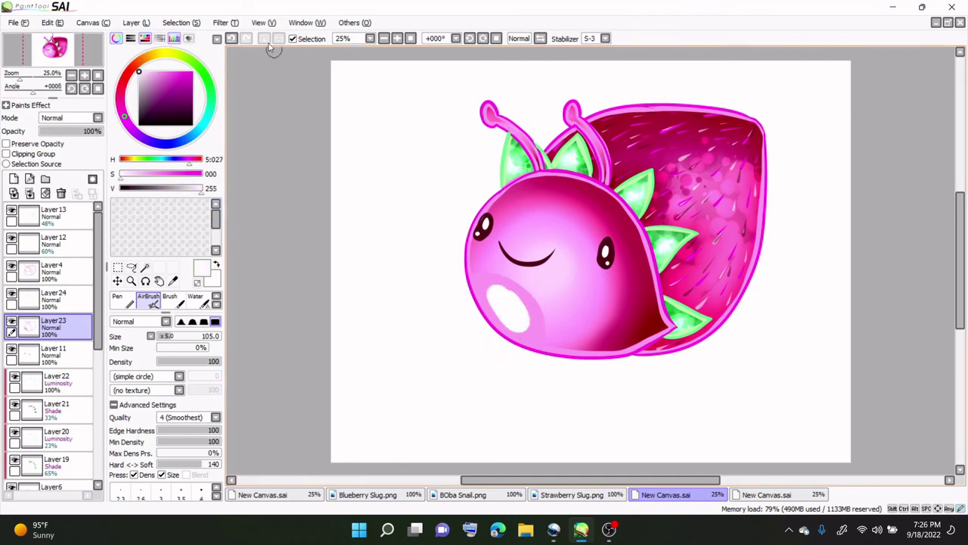
click(231, 38)
click(14, 179)
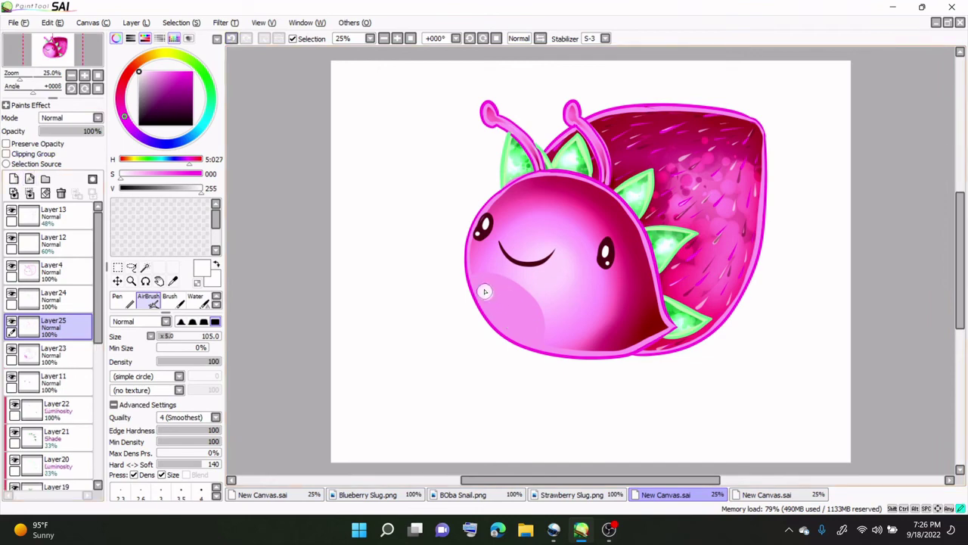
mouse_move(485, 291)
mouse_down()
mouse_move(531, 329)
mouse_move(494, 312)
mouse_move(486, 293)
mouse_move(530, 327)
mouse_up()
drag(84, 131, 66, 131)
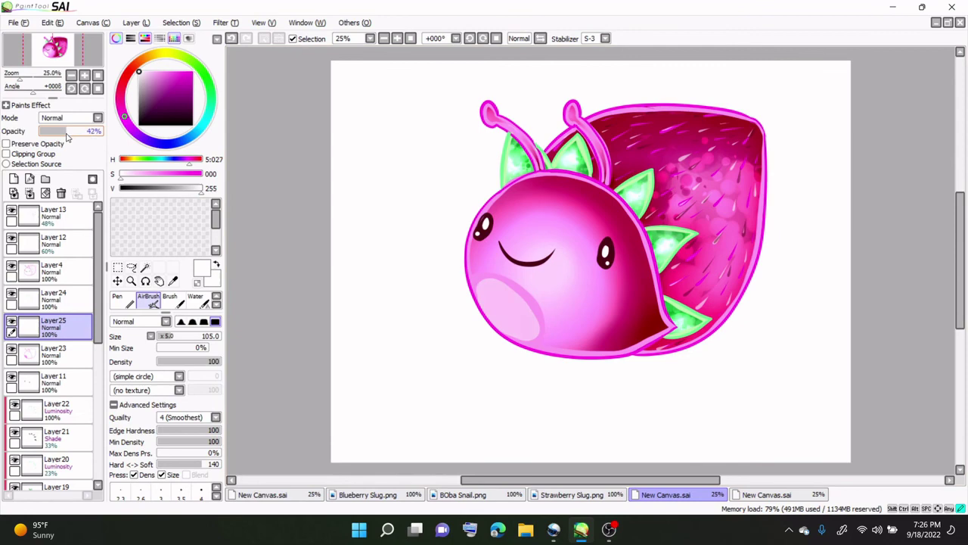
- Add another layer above Layer25, paint a smaller white spot inside the oval, and set the layer's opacity to 61%
click(14, 179)
click(504, 308)
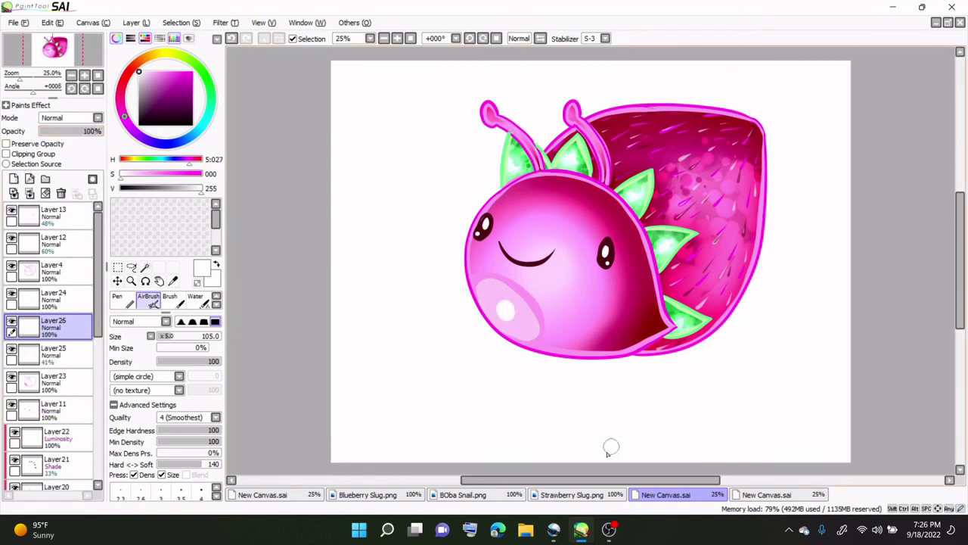
drag(501, 304, 512, 316)
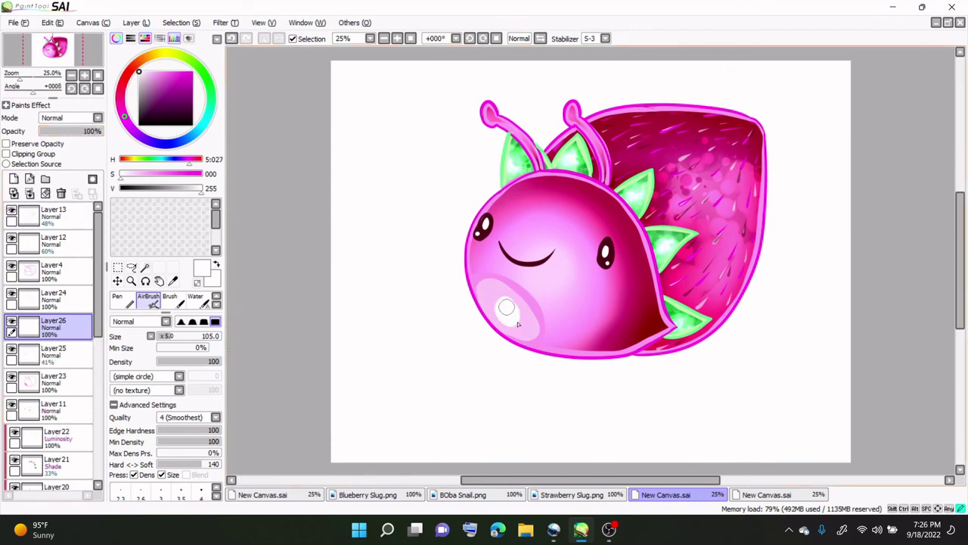
drag(85, 132, 76, 132)
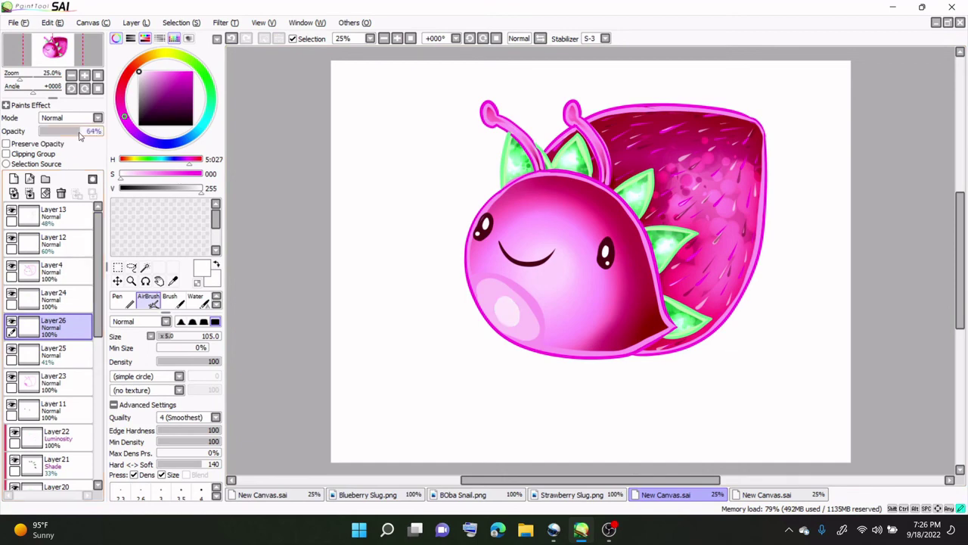
- Lighten the pink rim and patch on Layer23 by setting Luminescence to +53 in the Hue and Saturation filter
click(65, 353)
click(79, 375)
click(225, 22)
click(246, 33)
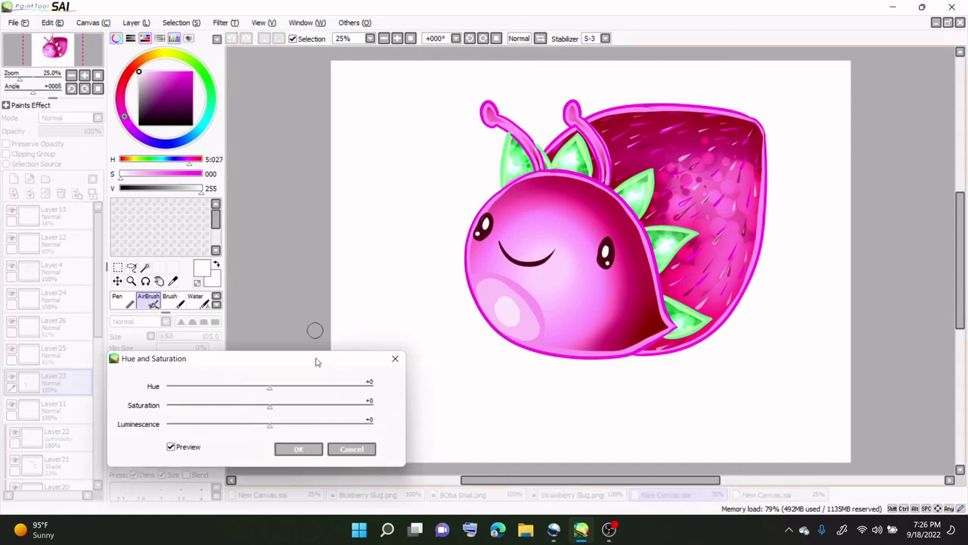
drag(269, 425, 322, 429)
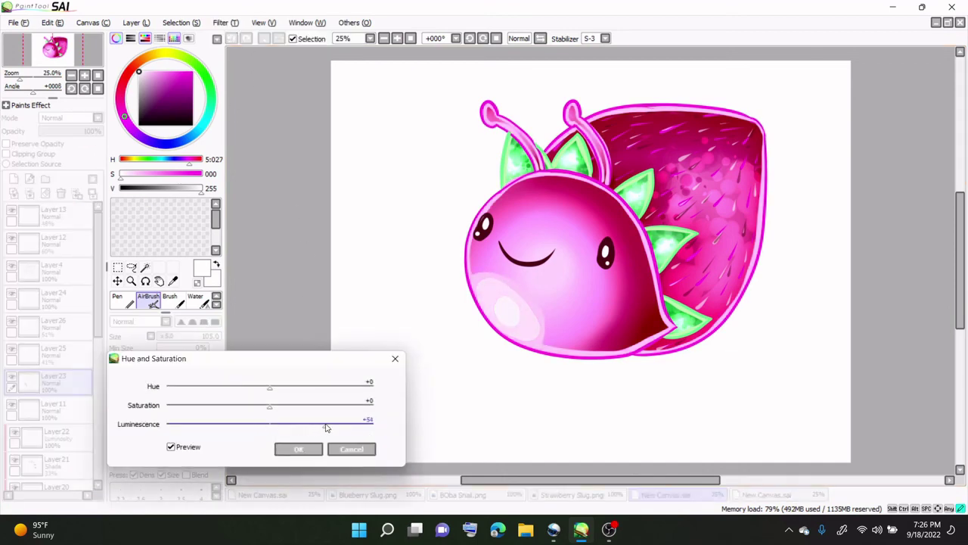
click(307, 449)
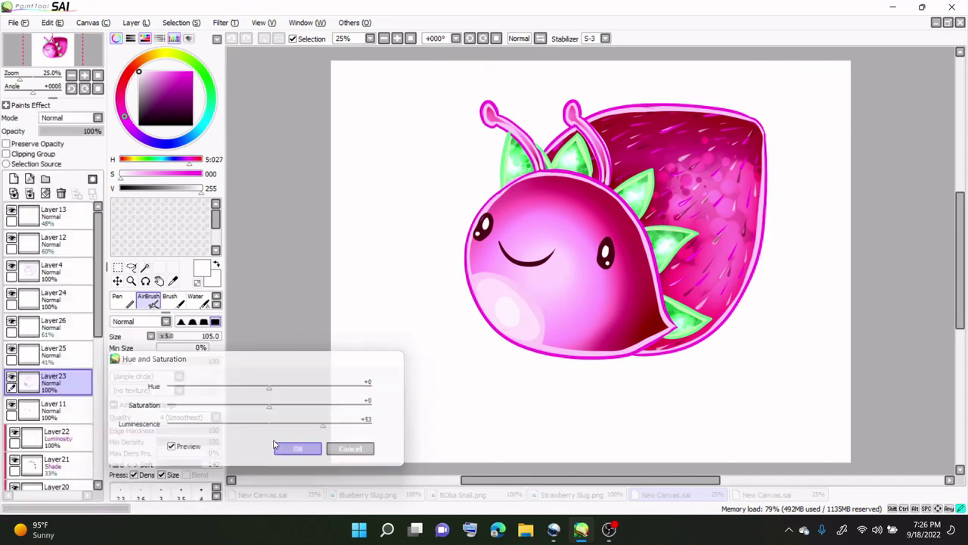
- Apply Hue and Saturation with raised Luminescence to Layer25 and delete Layer26, which holds the small white spot
click(225, 22)
click(246, 34)
drag(270, 425, 297, 428)
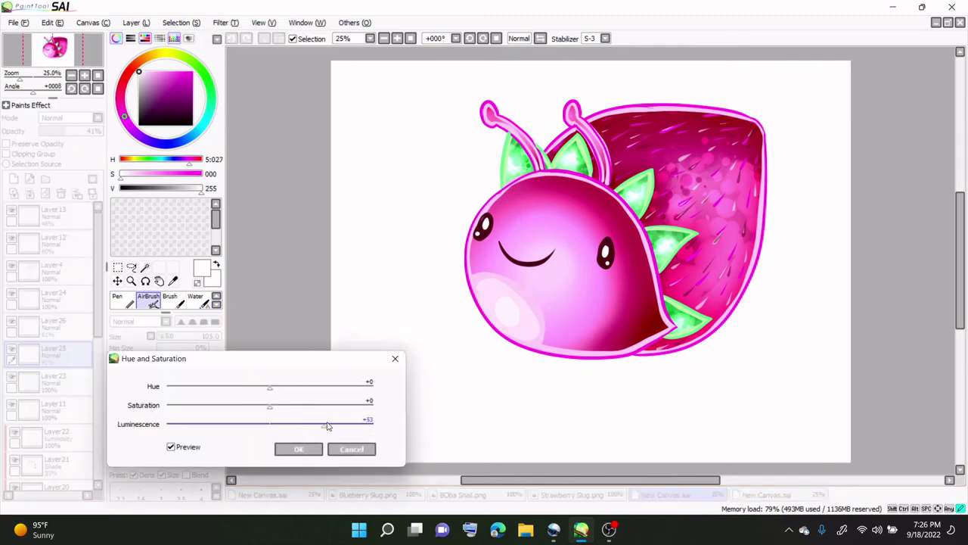
click(309, 449)
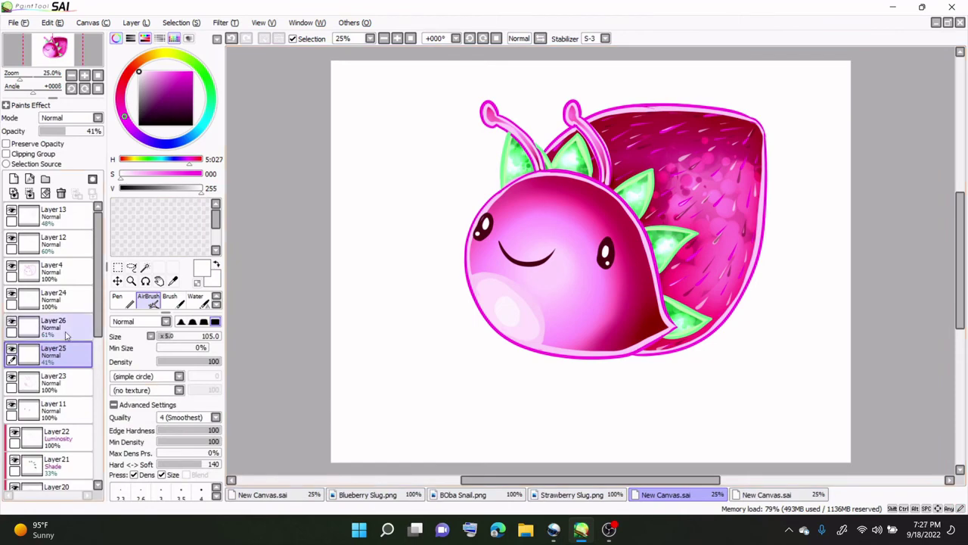
click(39, 327)
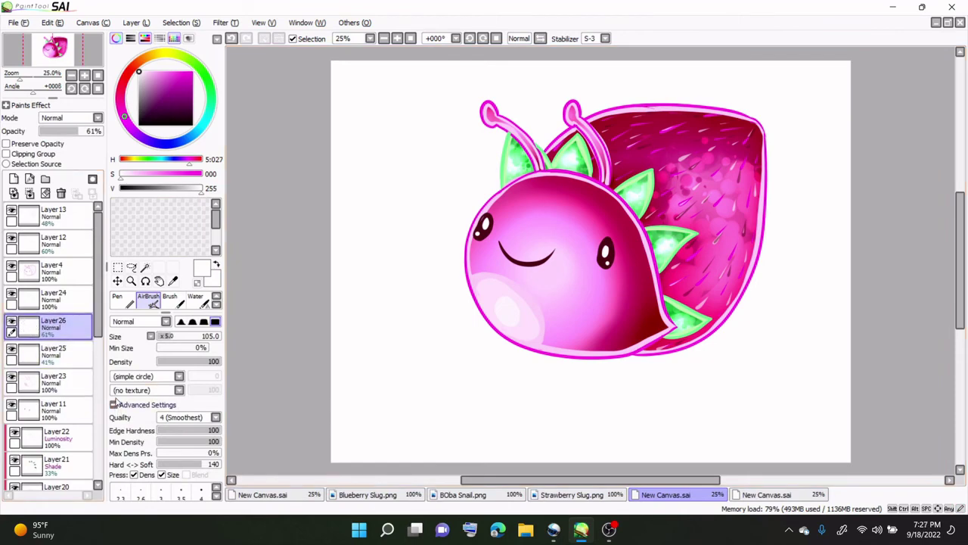
click(61, 193)
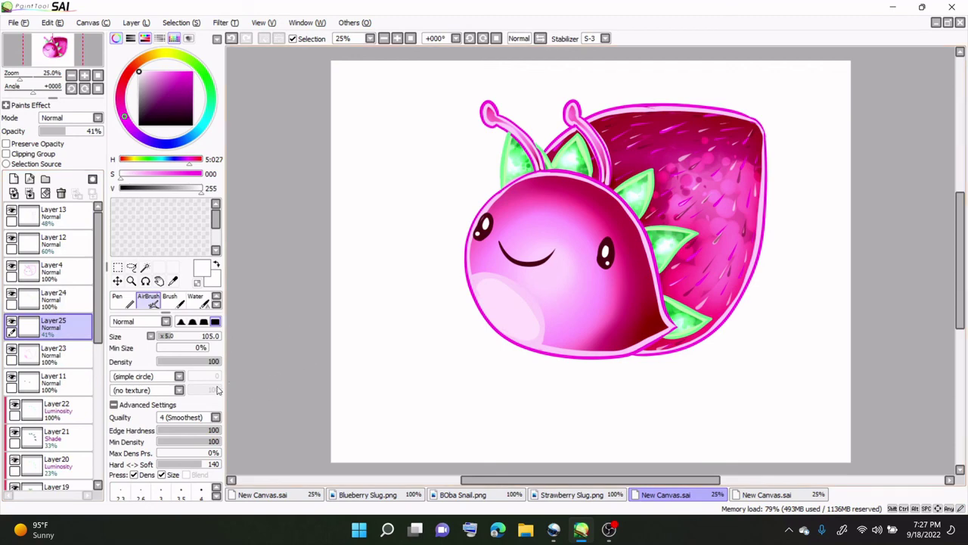
- Clean up the rim highlight inside the antennae on Layer23 with the Eraser at size 17
click(216, 305)
click(148, 301)
drag(181, 336, 168, 337)
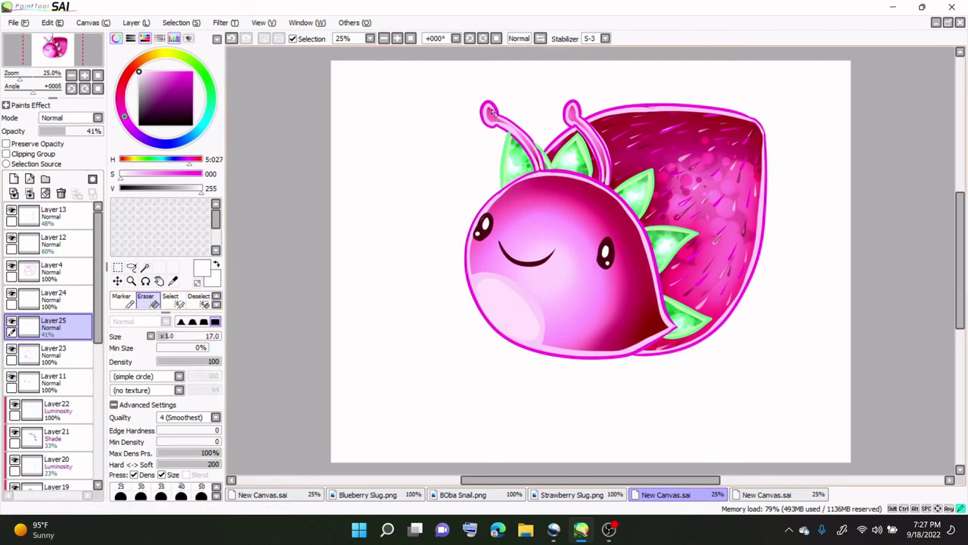
click(57, 357)
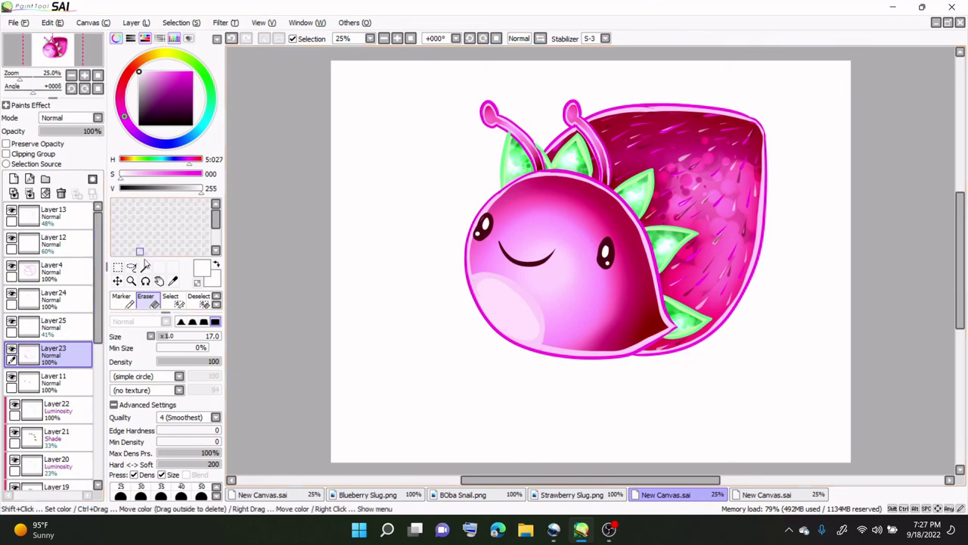
- Select a rectangle closely around the whole snail and crop the canvas to that selection
click(117, 267)
mouse_move(447, 68)
mouse_down()
mouse_move(741, 289)
mouse_move(787, 376)
mouse_move(801, 371)
mouse_up()
click(93, 23)
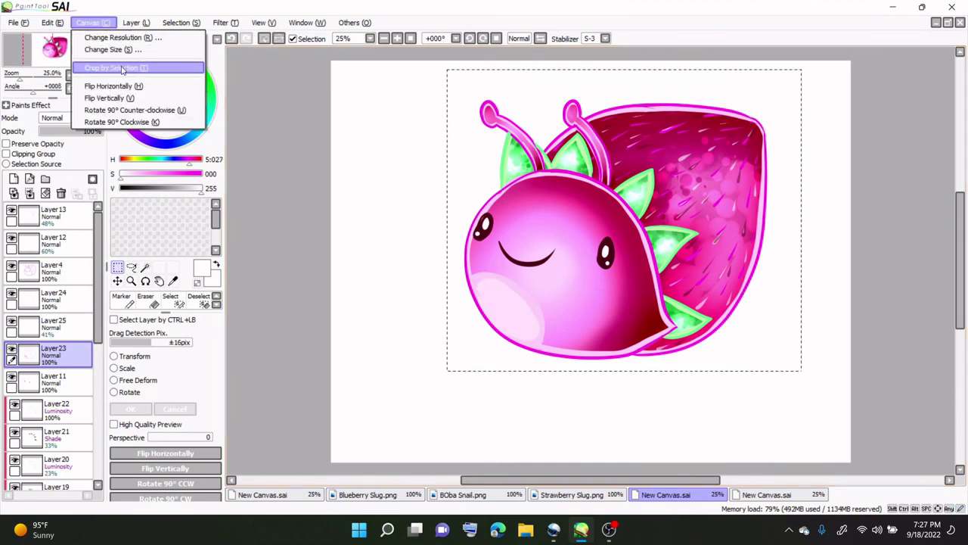
click(115, 68)
- Add a new layer and place it unclipped beneath Layer5 at the bottom of the layer stack
drag(98, 311, 98, 486)
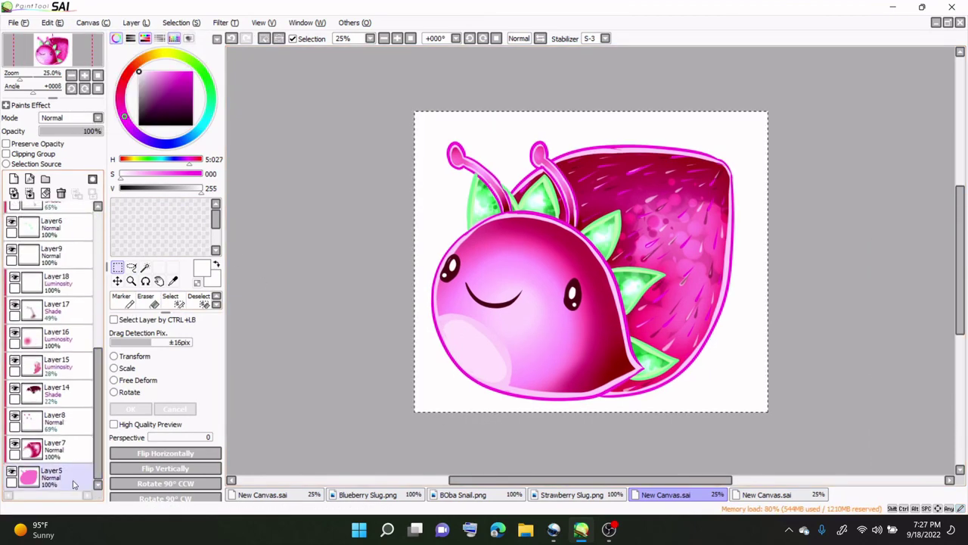
click(72, 480)
click(14, 178)
drag(99, 431, 76, 487)
click(28, 153)
- Sign the drawing in black with the artist's initials beside the head and the date 9-18-22 between the antennae, using the AirBrush at size 10
click(138, 125)
click(217, 296)
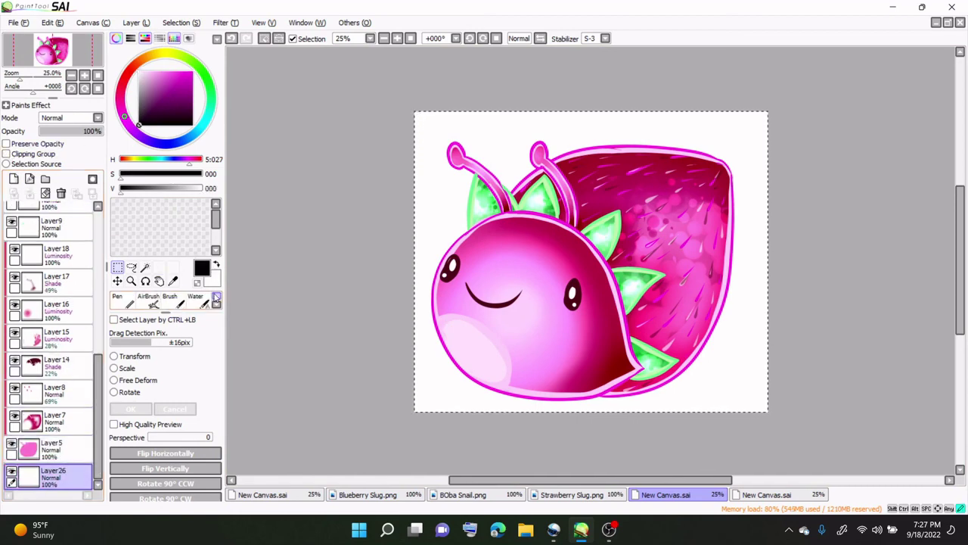
click(154, 301)
click(161, 336)
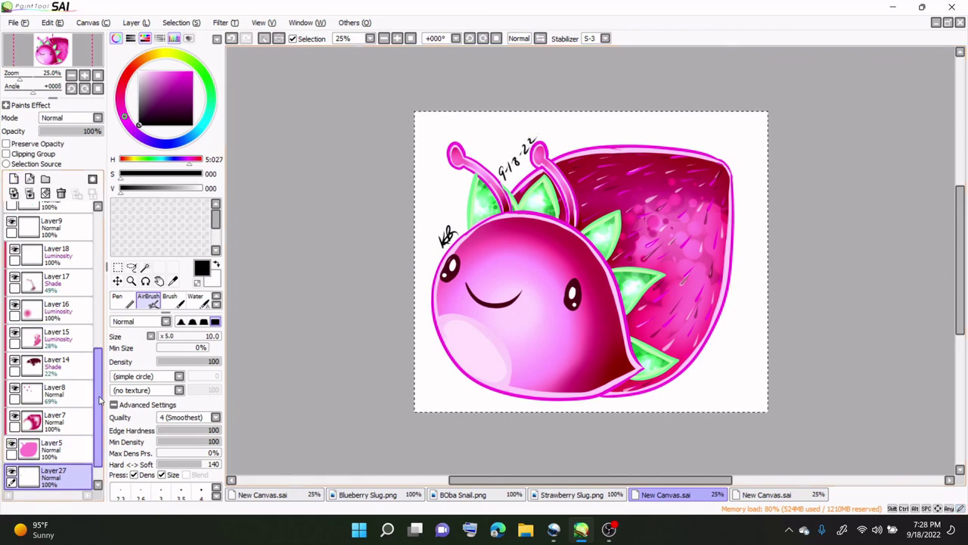
- Add a layer beneath the signature layer and cover the whole background in pale pink with the AirBrush at size 500
click(14, 178)
click(150, 71)
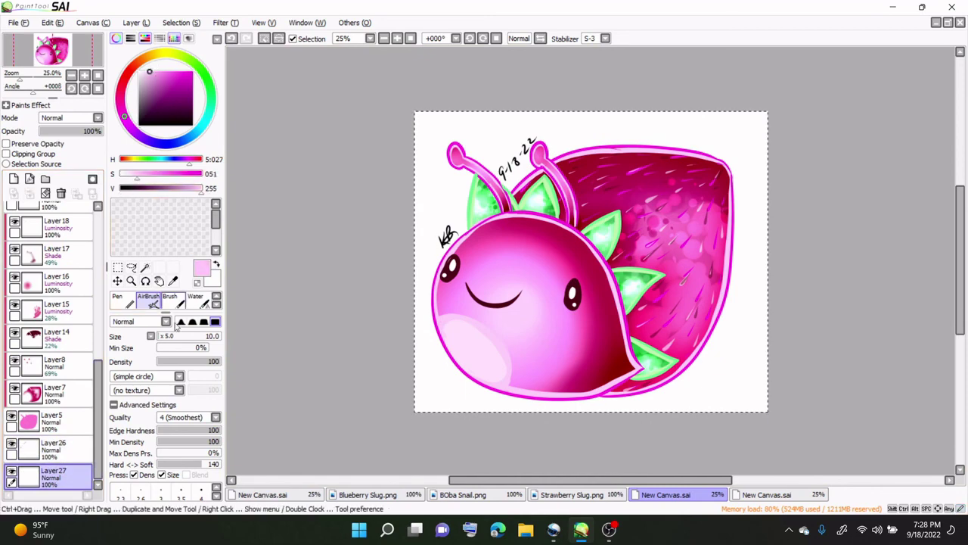
drag(181, 336, 250, 344)
drag(475, 116, 503, 123)
mouse_move(668, 111)
mouse_down()
mouse_move(746, 144)
mouse_move(839, 301)
mouse_move(817, 383)
mouse_up()
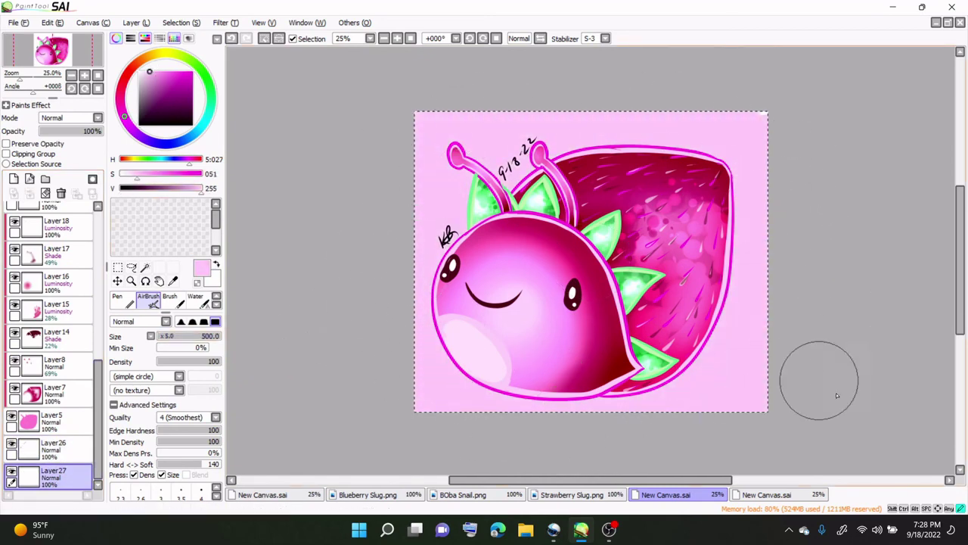
- Add a layer above the pink background and airbrush spaced, wavy pale green stripes with the Leaves 03 texture, undoing and repainting the overly dense strokes
click(14, 178)
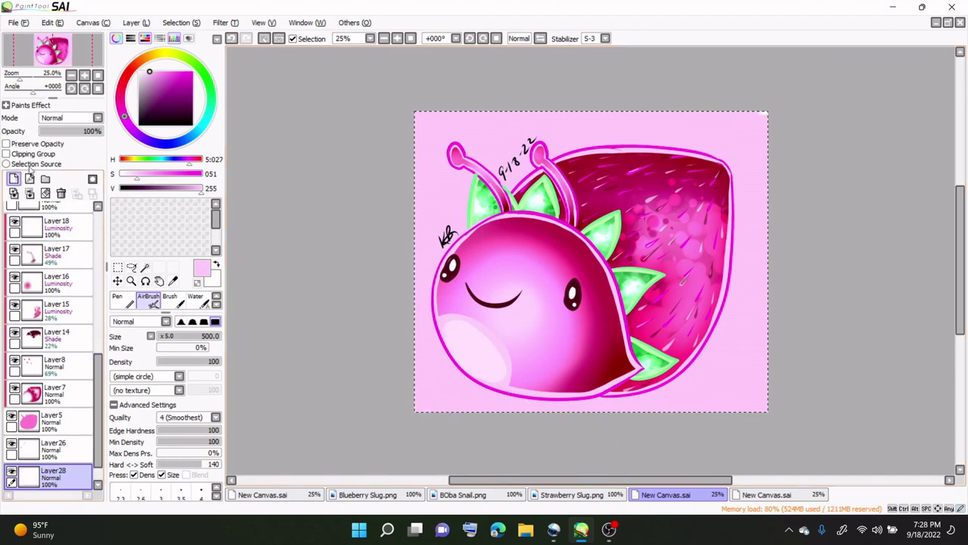
click(189, 59)
click(178, 390)
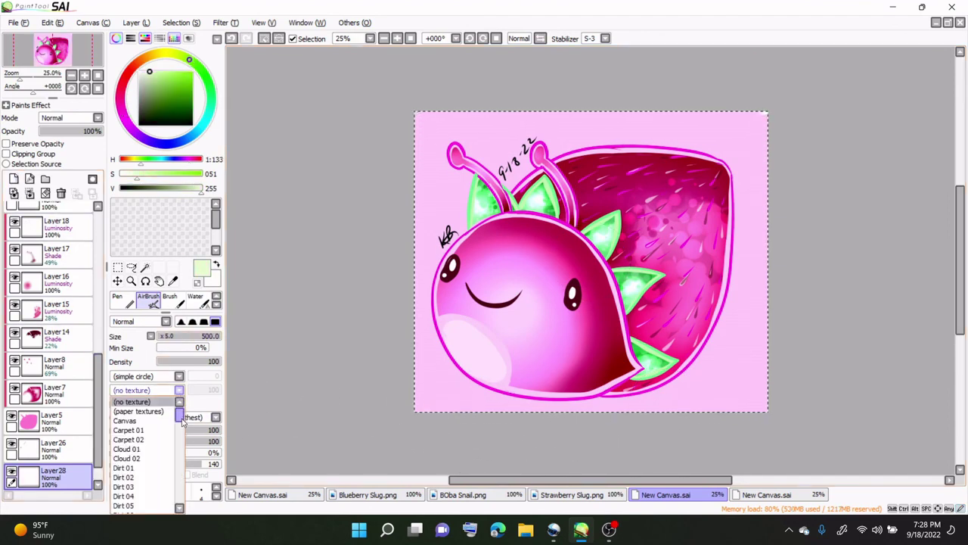
drag(181, 419, 182, 454)
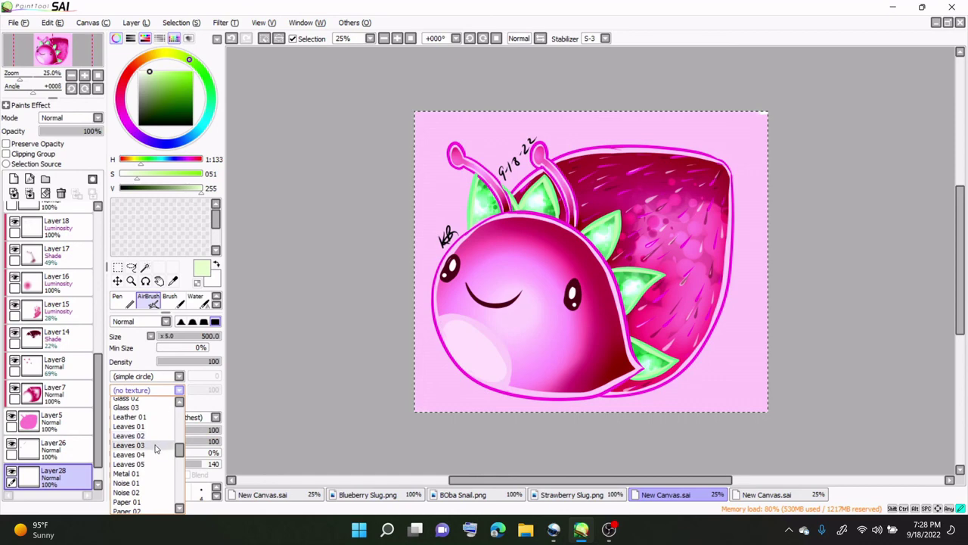
click(155, 448)
mouse_move(508, 119)
mouse_down()
mouse_move(392, 126)
mouse_move(692, 112)
mouse_move(845, 167)
mouse_move(714, 158)
mouse_move(387, 189)
mouse_move(854, 244)
mouse_move(560, 231)
mouse_move(423, 308)
mouse_move(849, 326)
mouse_move(574, 338)
mouse_move(457, 405)
mouse_move(851, 440)
mouse_move(467, 419)
mouse_up()
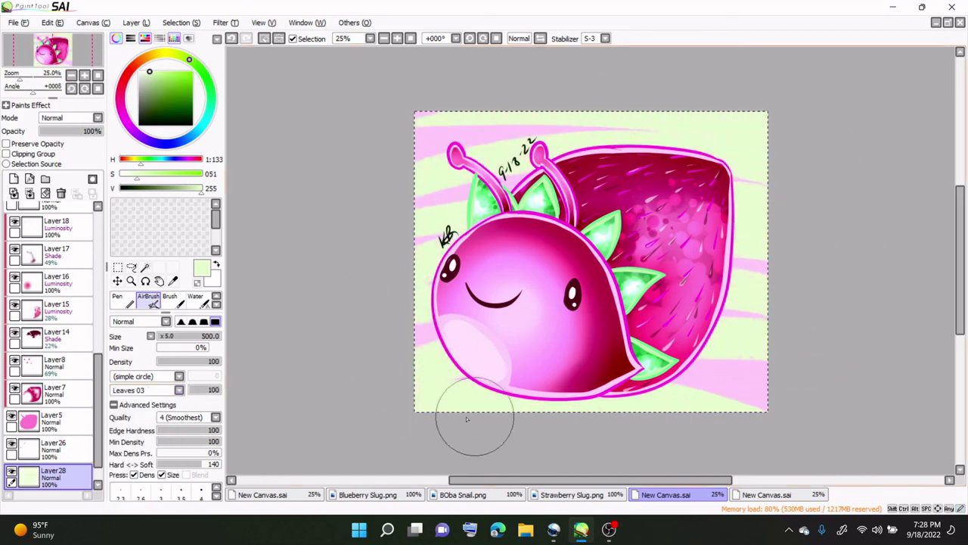
key(ctrl+z)
key(ctrl+z)
key(ctrl+z)
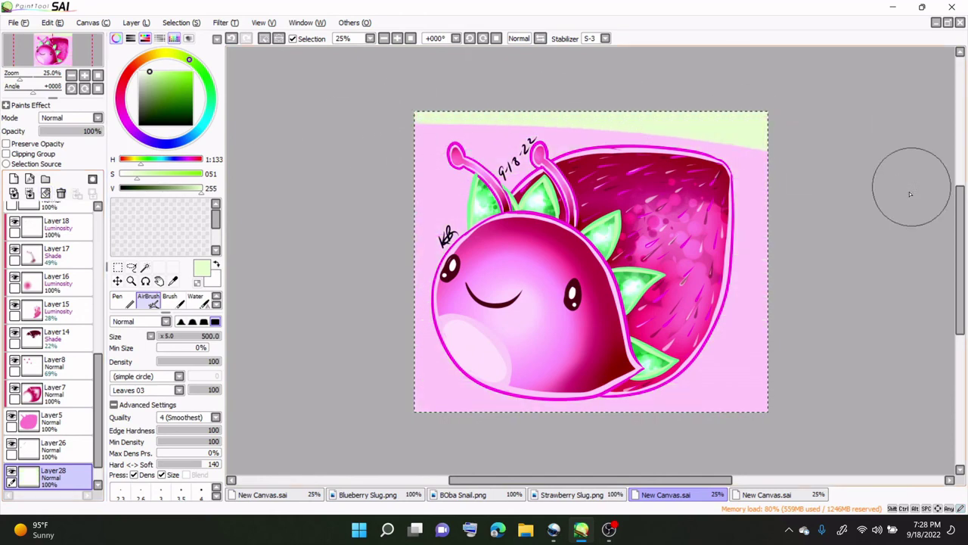
mouse_move(910, 194)
mouse_down()
mouse_move(833, 199)
mouse_move(735, 187)
mouse_move(343, 279)
mouse_move(362, 298)
mouse_move(419, 288)
mouse_move(914, 353)
mouse_move(842, 371)
mouse_move(429, 393)
mouse_move(291, 475)
mouse_move(382, 445)
mouse_move(550, 420)
mouse_move(854, 426)
mouse_up()
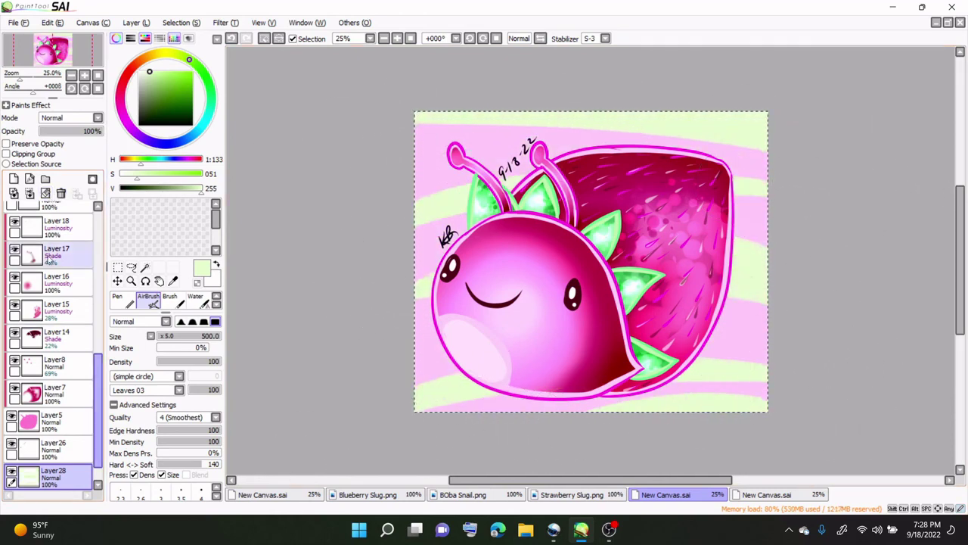
- Add a layer above the green stripes and airbrush white textured streaks and round puffs over the background
click(13, 178)
key(x)
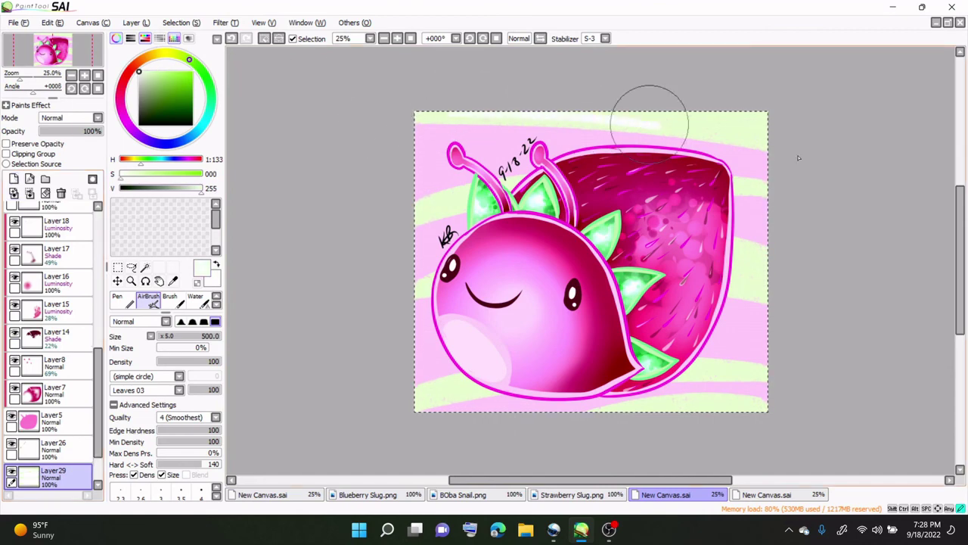
mouse_move(649, 124)
mouse_down()
mouse_move(787, 225)
mouse_move(590, 198)
mouse_move(371, 302)
mouse_move(878, 343)
mouse_move(784, 296)
mouse_move(432, 340)
mouse_move(761, 356)
mouse_move(599, 368)
mouse_up()
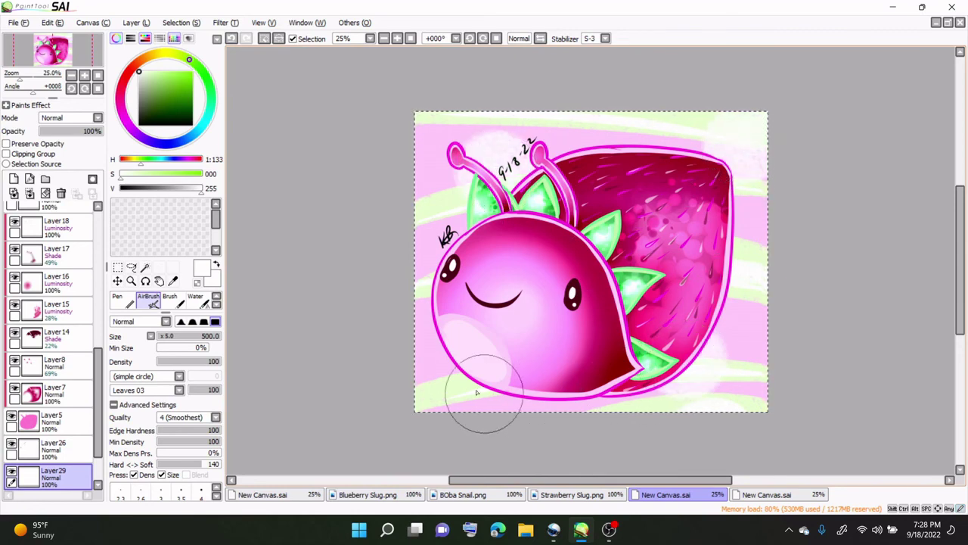
- Airbrush round purple puffs with the Leaves 03 texture at size 500 around the background's edges
click(125, 121)
click(157, 70)
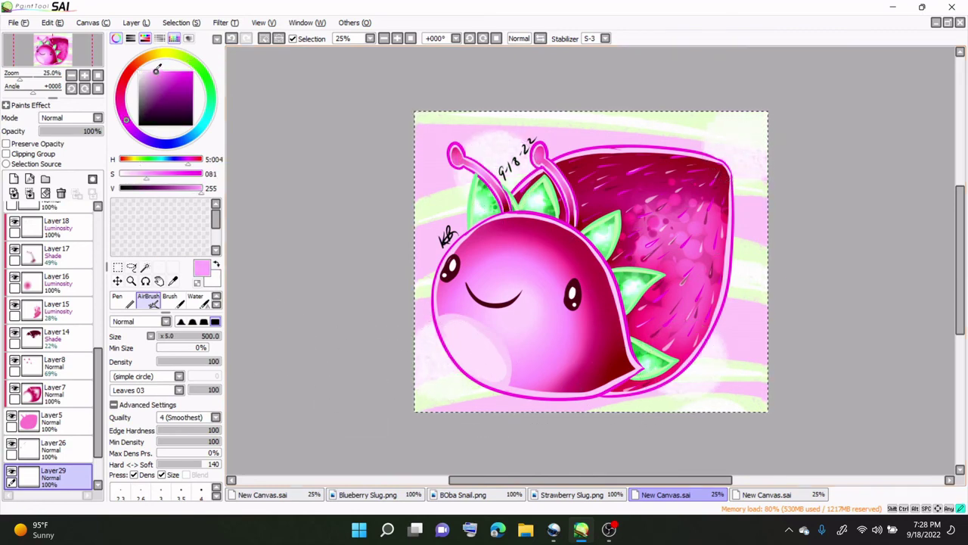
click(164, 85)
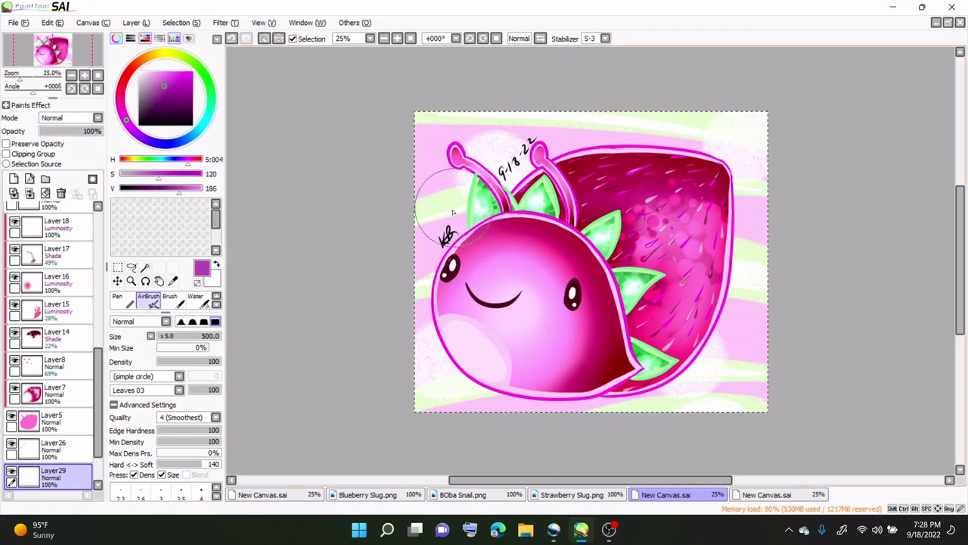
click(425, 122)
click(466, 229)
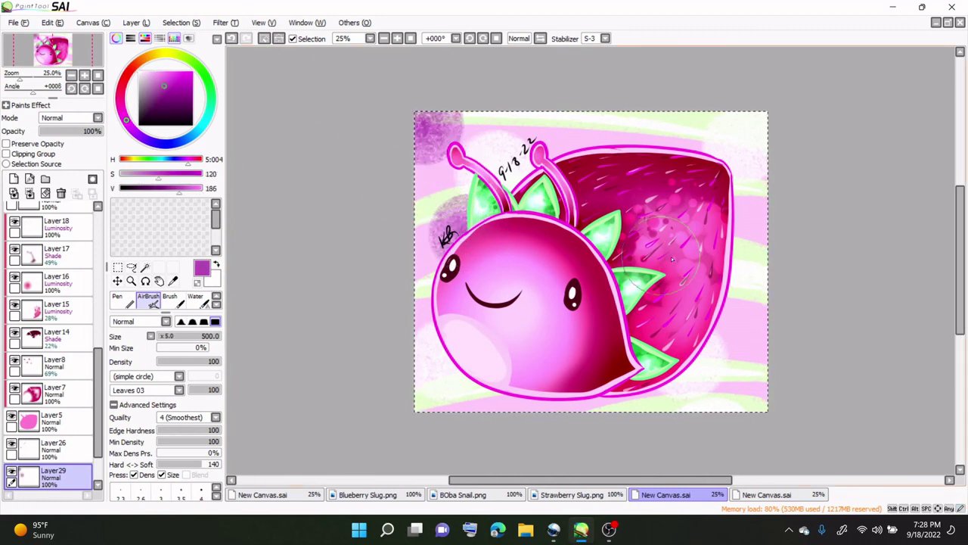
click(740, 225)
click(594, 130)
click(731, 340)
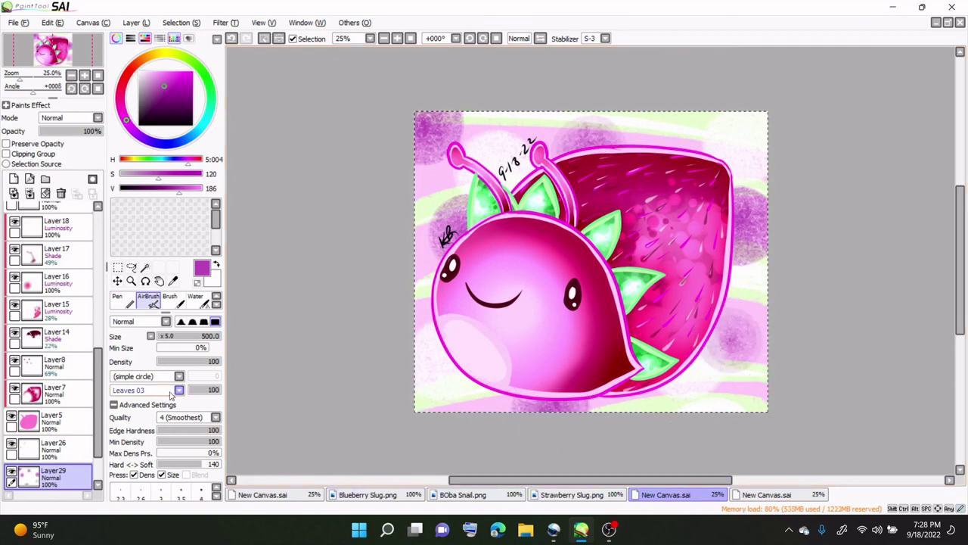
- Add a layer above the puffs and airbrush a thick white outline around the snail with no texture at size 205
click(179, 389)
scroll(182, 424, up, 5)
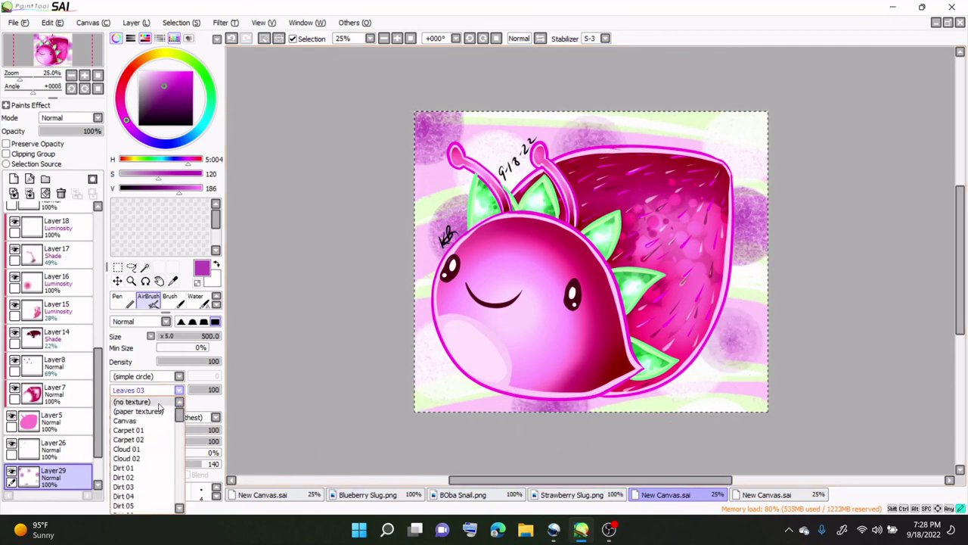
click(133, 400)
click(14, 179)
key(x)
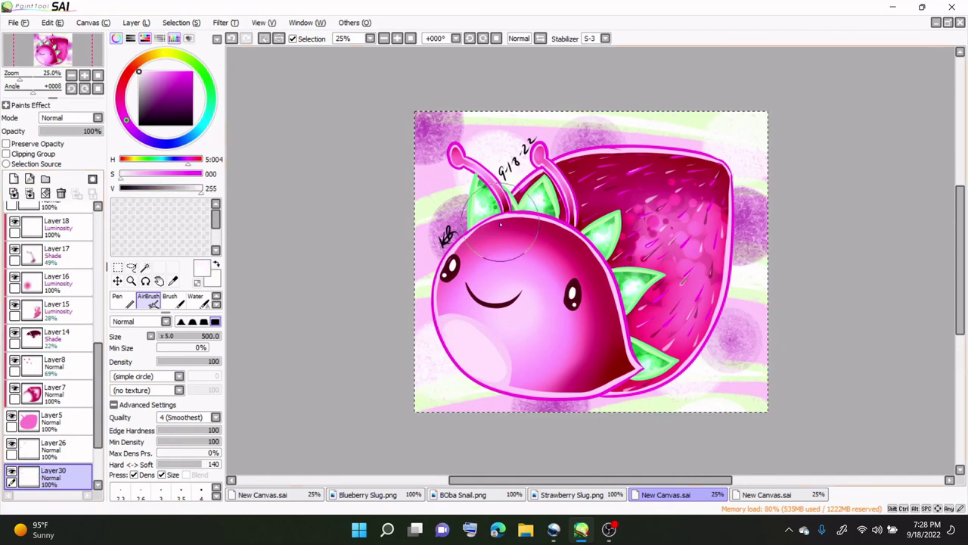
click(183, 335)
mouse_move(465, 254)
mouse_down()
mouse_move(440, 288)
mouse_move(463, 368)
mouse_move(495, 393)
mouse_move(550, 403)
mouse_move(658, 385)
mouse_move(698, 348)
mouse_move(728, 295)
mouse_move(736, 219)
mouse_move(722, 166)
mouse_move(679, 148)
mouse_move(604, 144)
mouse_move(526, 173)
mouse_move(456, 150)
mouse_move(457, 233)
mouse_move(432, 310)
mouse_up()
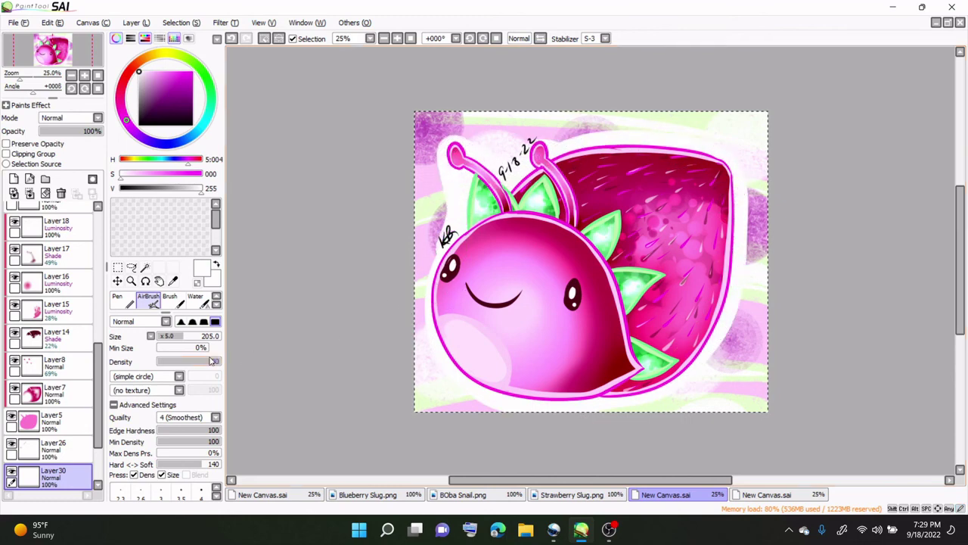
- Switch to the Blur brush at size 350 to soften the white outline around the snail
click(216, 305)
click(217, 305)
click(200, 300)
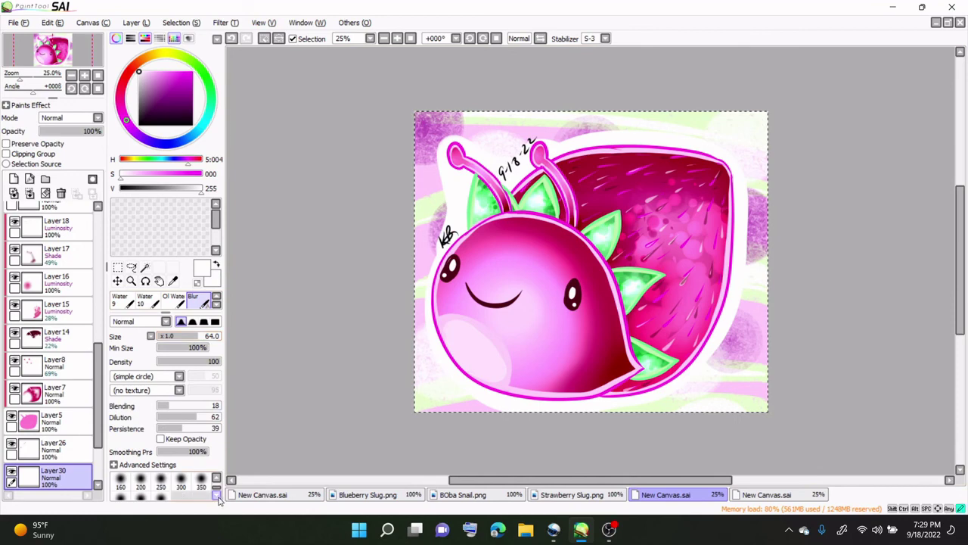
click(201, 476)
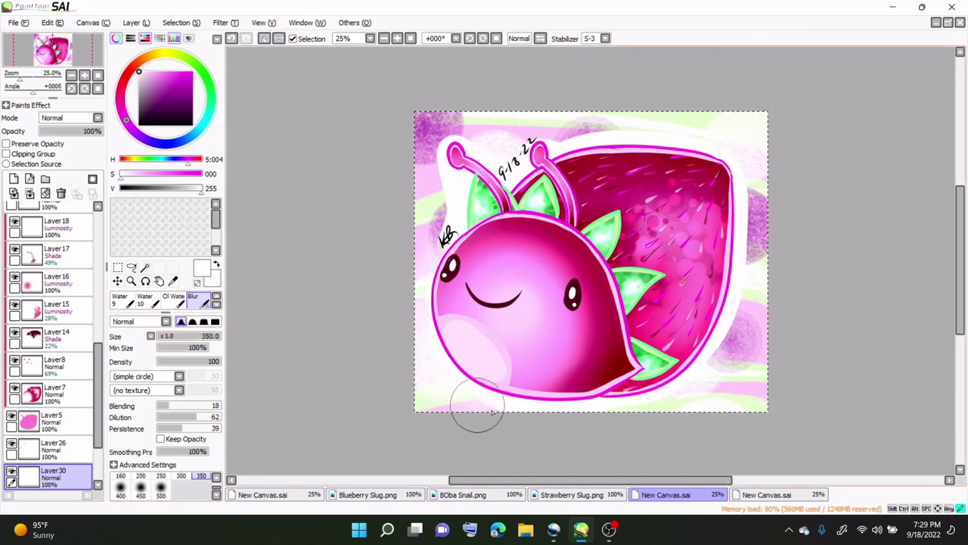